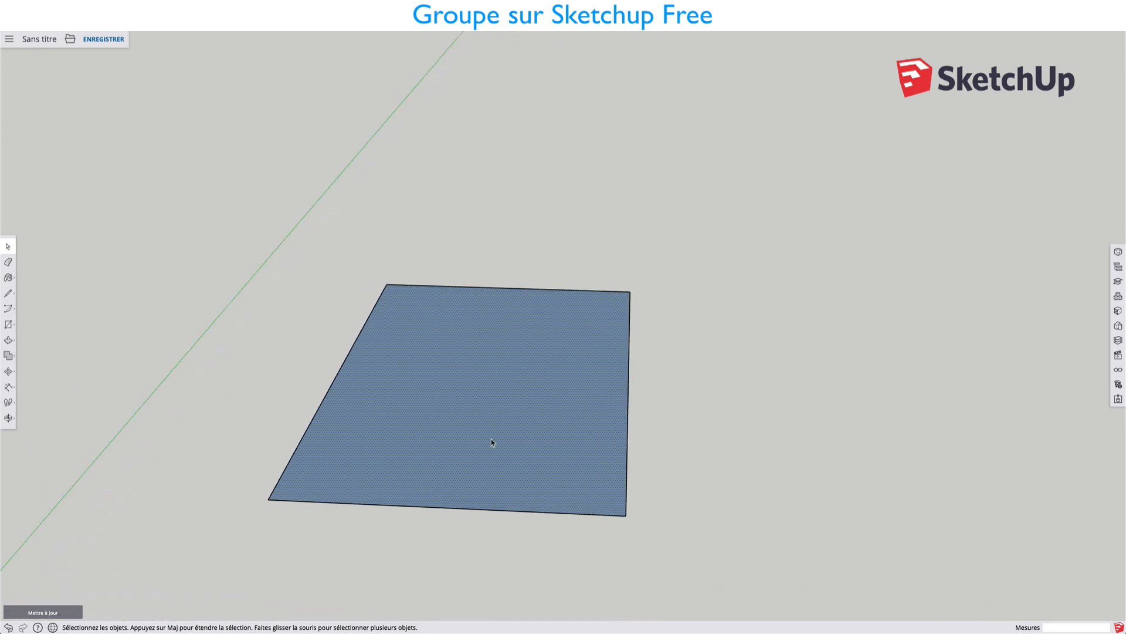
Draw a rectangle about 0.40 by 0.25 m in the middle of the large face.
{"action": "scroll", "coordinate": [533, 444], "scroll_direction": "down", "scroll_amount": 5}
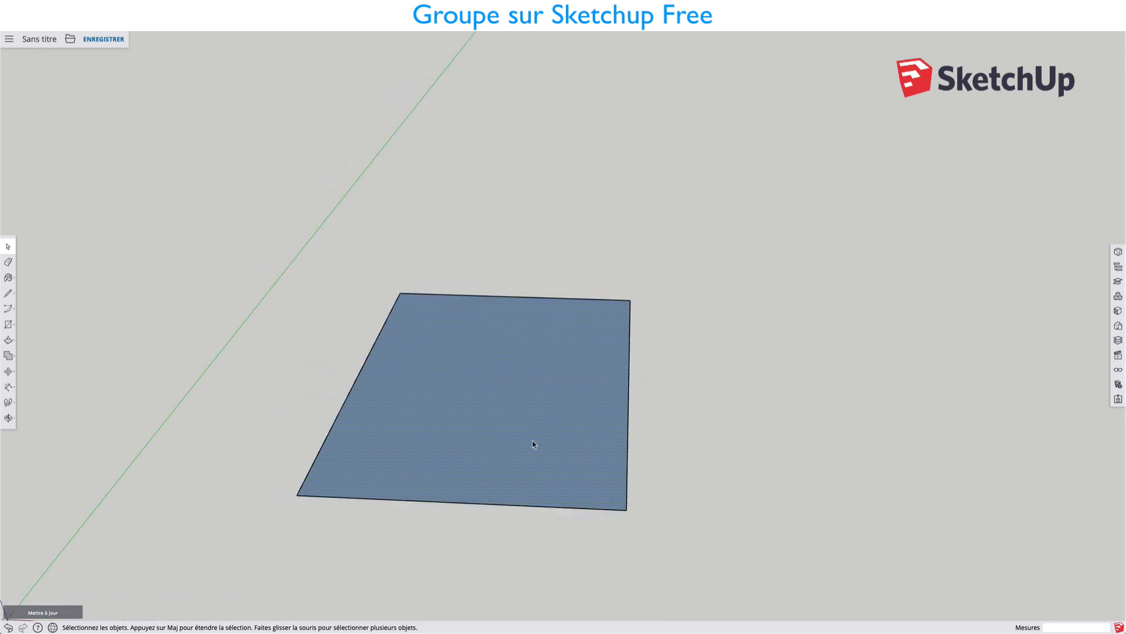
{"action": "left_click", "coordinate": [529, 389]}
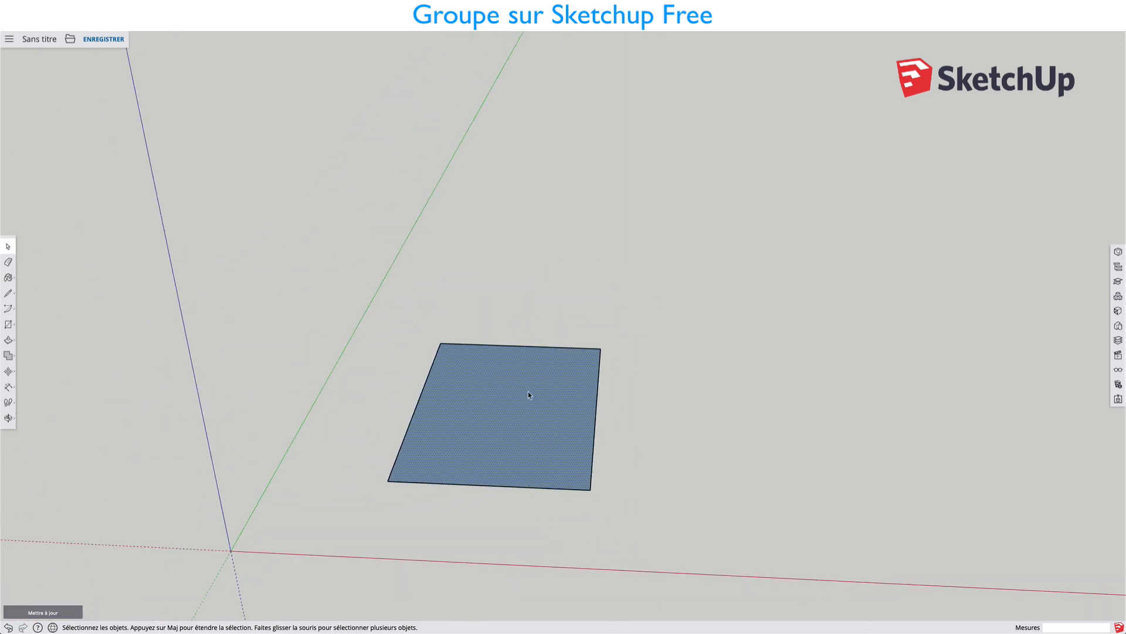
{"action": "key", "text": "r"}
{"action": "left_click", "coordinate": [500, 382]}
{"action": "left_click", "coordinate": [544, 429]}
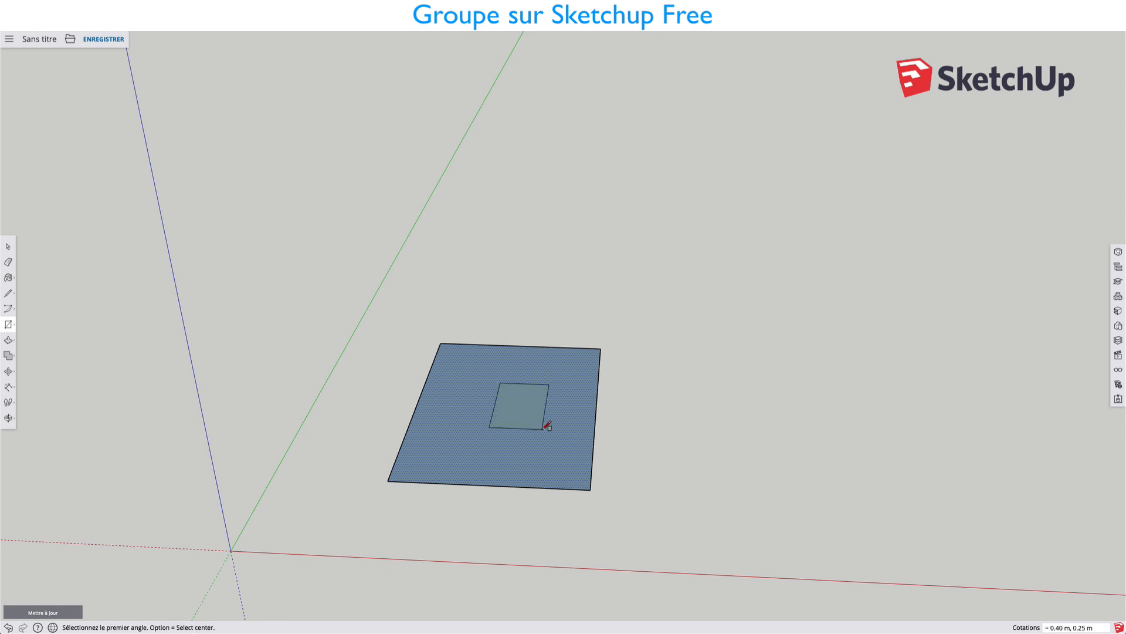
Move the small rectangle's face and edges about 0.18 m across the large face's front edge, and try to move its inner part again.
{"action": "key", "text": "space"}
{"action": "left_click", "coordinate": [517, 400]}
{"action": "double_click", "coordinate": [517, 401]}
{"action": "scroll", "coordinate": [519, 404], "scroll_direction": "up", "scroll_amount": 5}
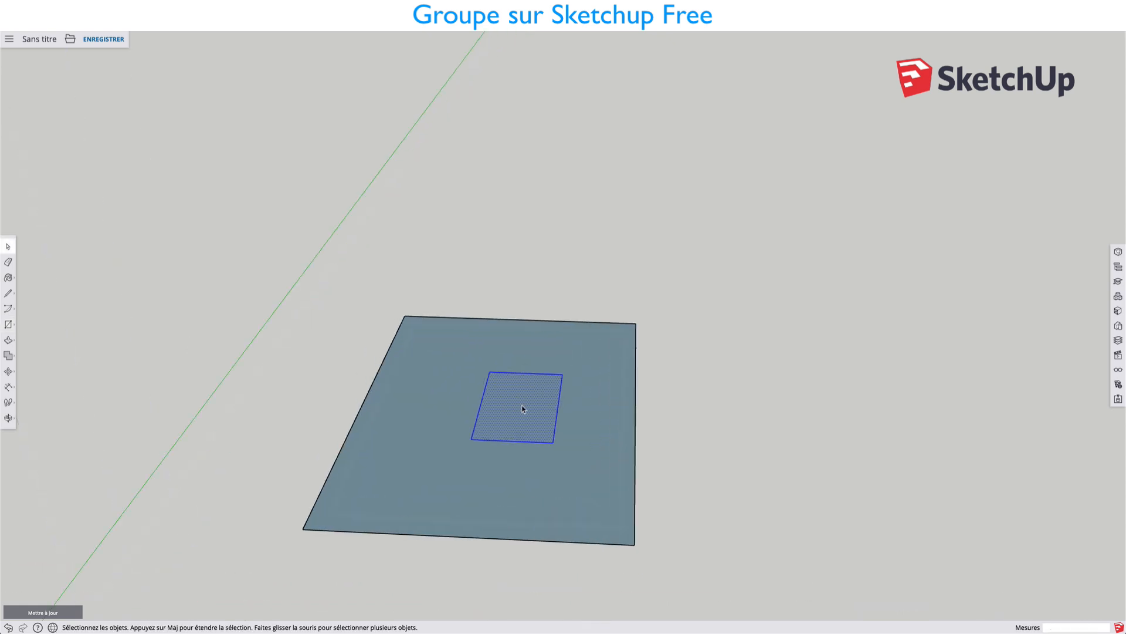
{"action": "scroll", "coordinate": [519, 391], "scroll_direction": "down", "scroll_amount": 2}
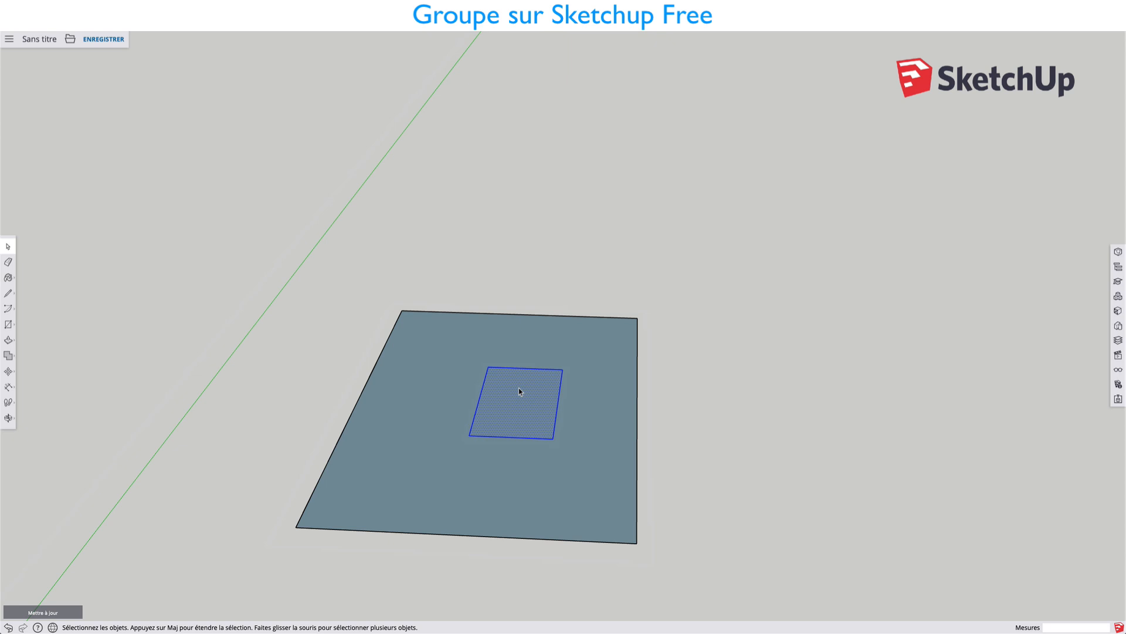
{"action": "key", "text": "m"}
{"action": "left_click", "coordinate": [518, 399]}
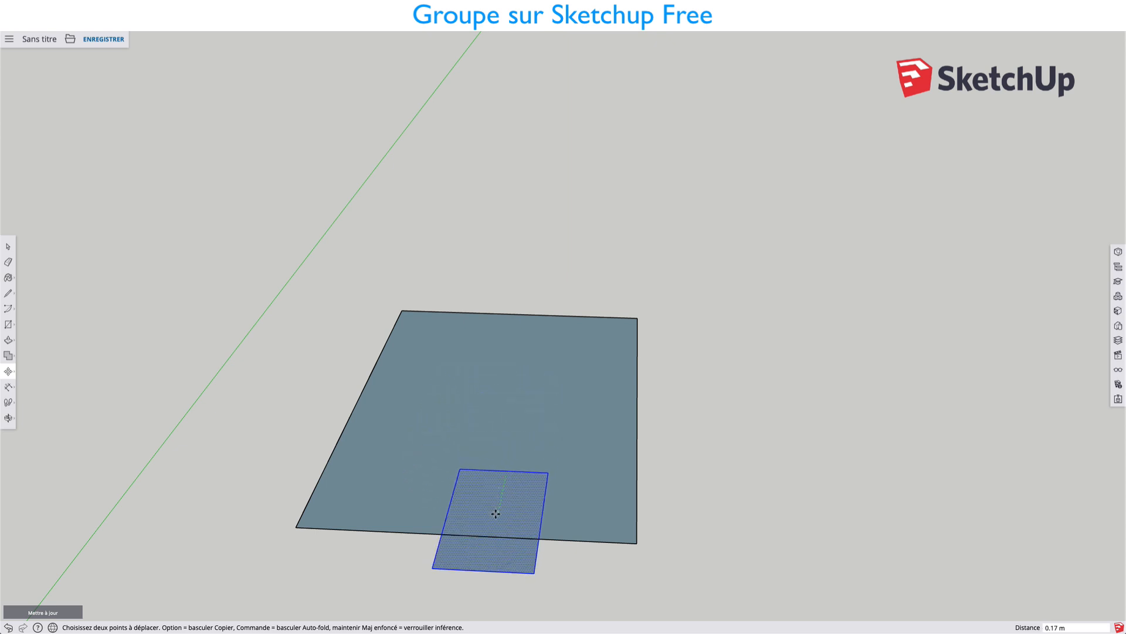
{"action": "left_click", "coordinate": [499, 522]}
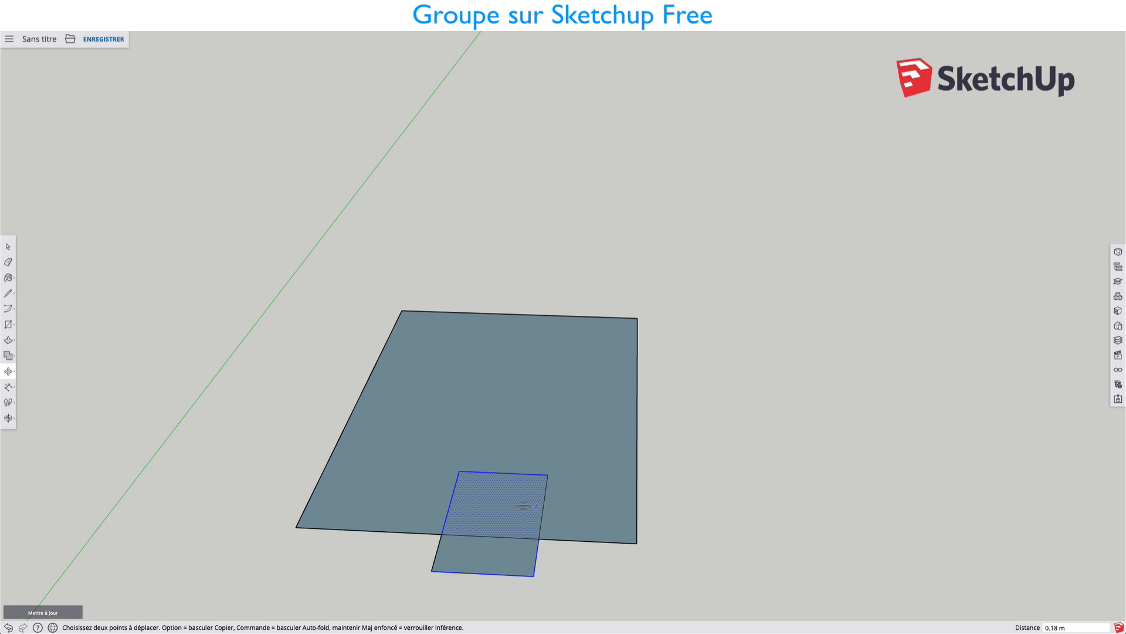
{"action": "left_click", "coordinate": [514, 505]}
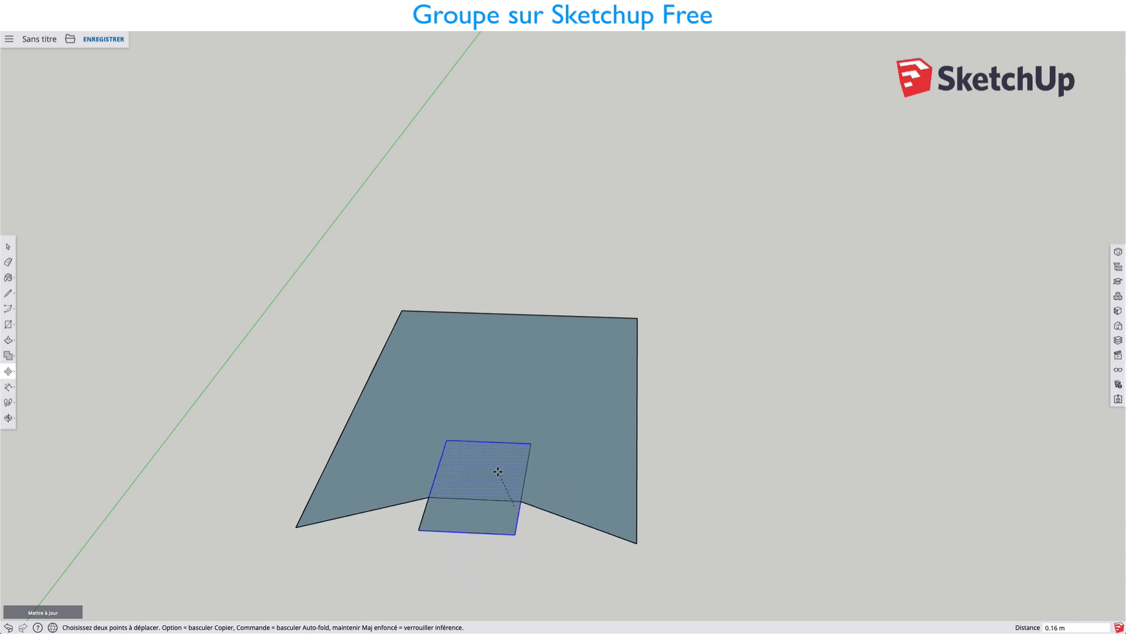
{"action": "key", "text": "Escape"}
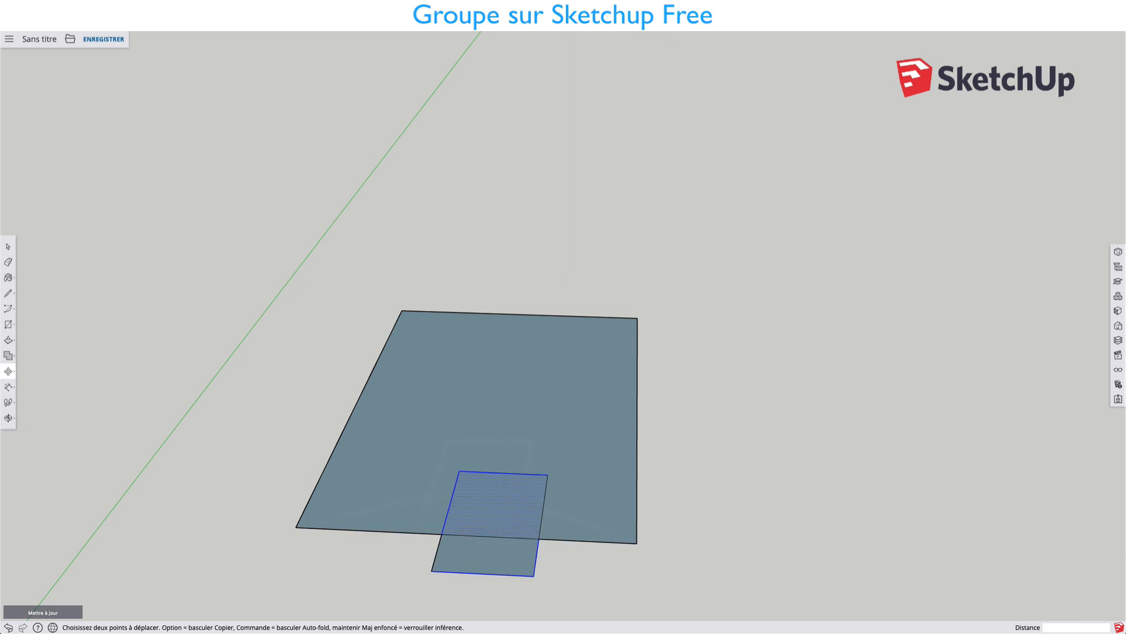
Select both halves of the small rectangle with their edges and move them about 0.08 m along the red axis.
{"action": "middle_click_drag", "start_coordinate": [525, 470], "coordinate": [624, 372]}
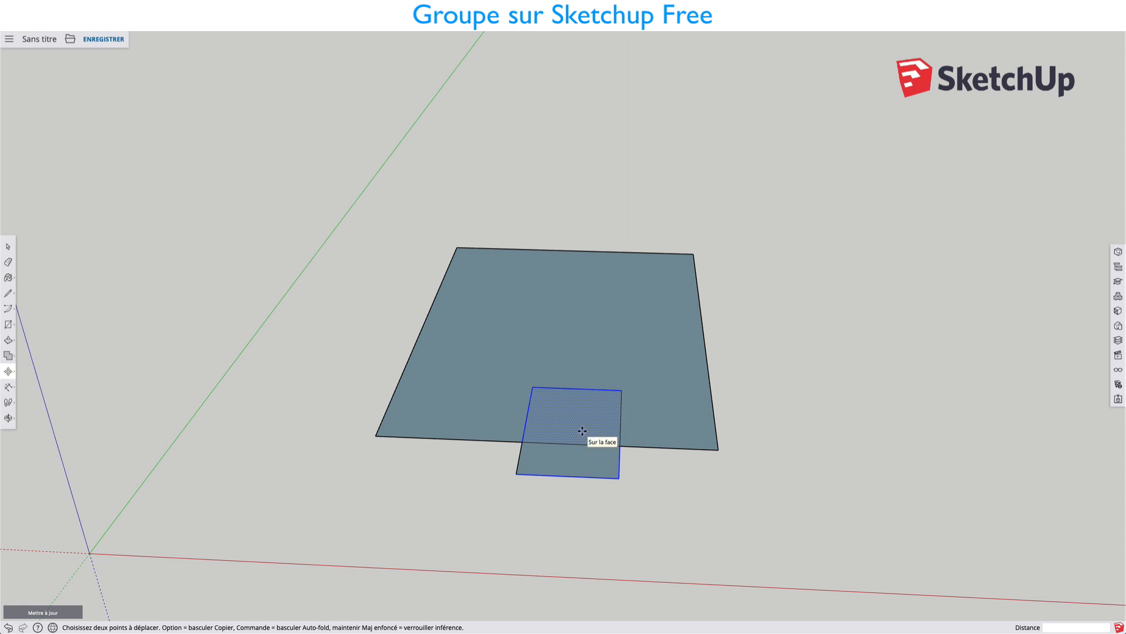
{"action": "key", "text": "space"}
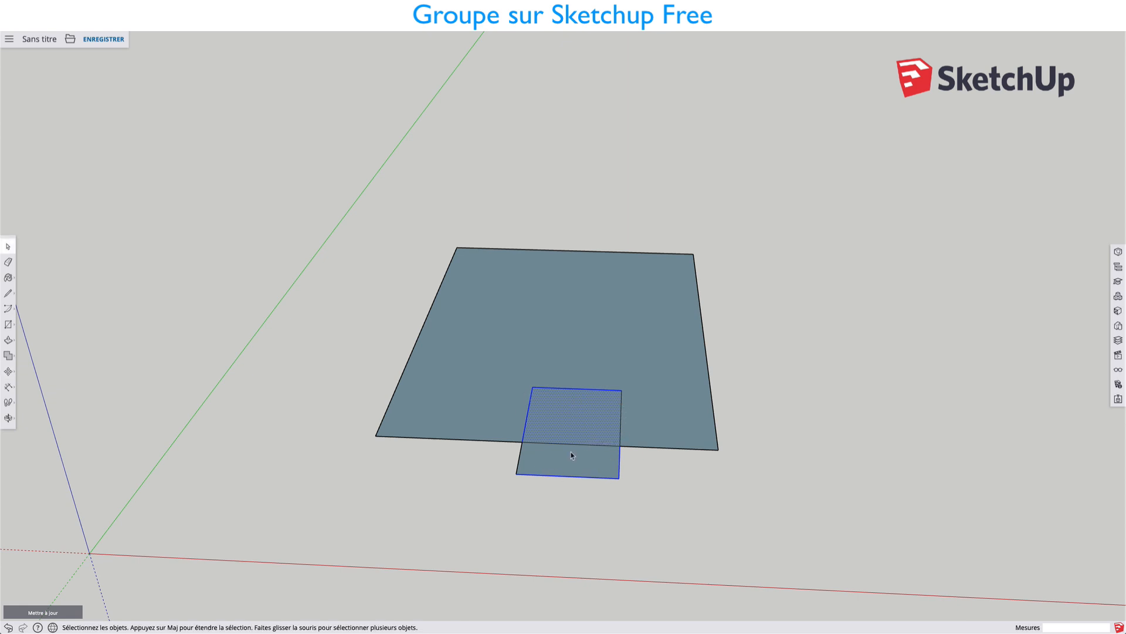
{"action": "double_click", "coordinate": [573, 459], "text": "shift"}
{"action": "left_click", "coordinate": [621, 405]}
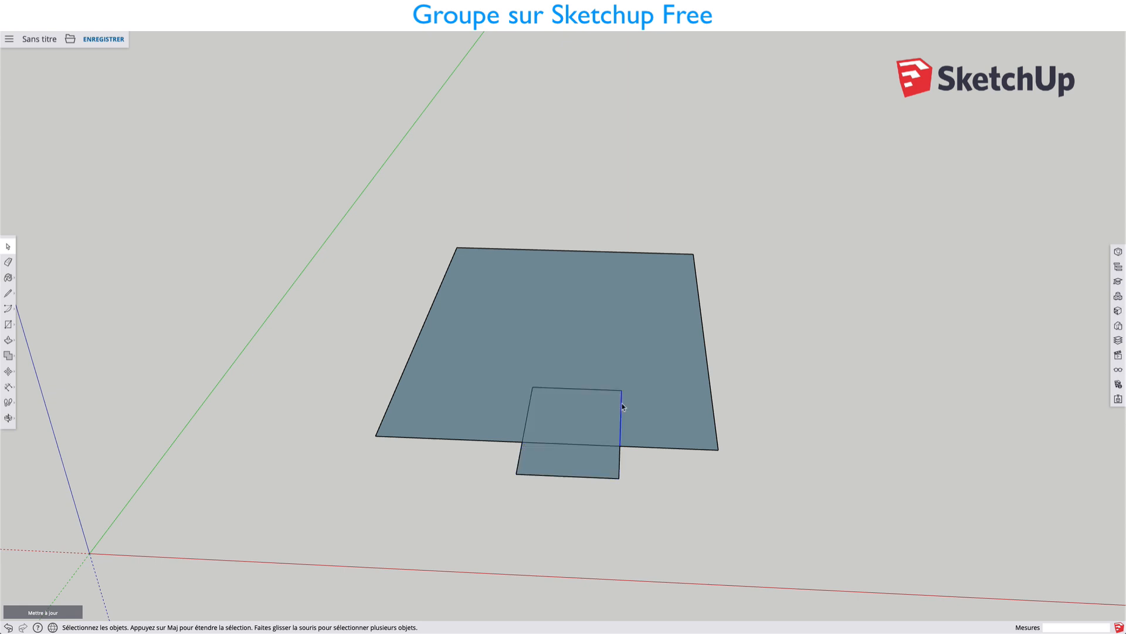
{"action": "left_click", "coordinate": [586, 389], "text": "shift"}
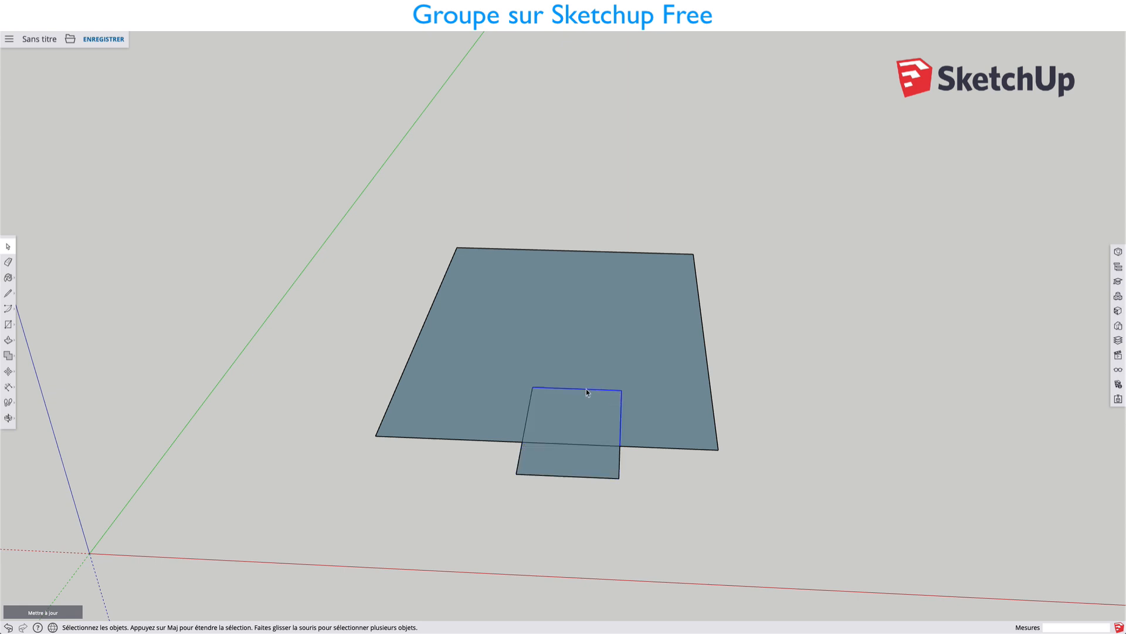
{"action": "left_click", "coordinate": [520, 453], "text": "shift"}
{"action": "left_click", "coordinate": [557, 470], "text": "shift"}
{"action": "left_click", "coordinate": [565, 443], "text": "shift"}
{"action": "key", "text": "m"}
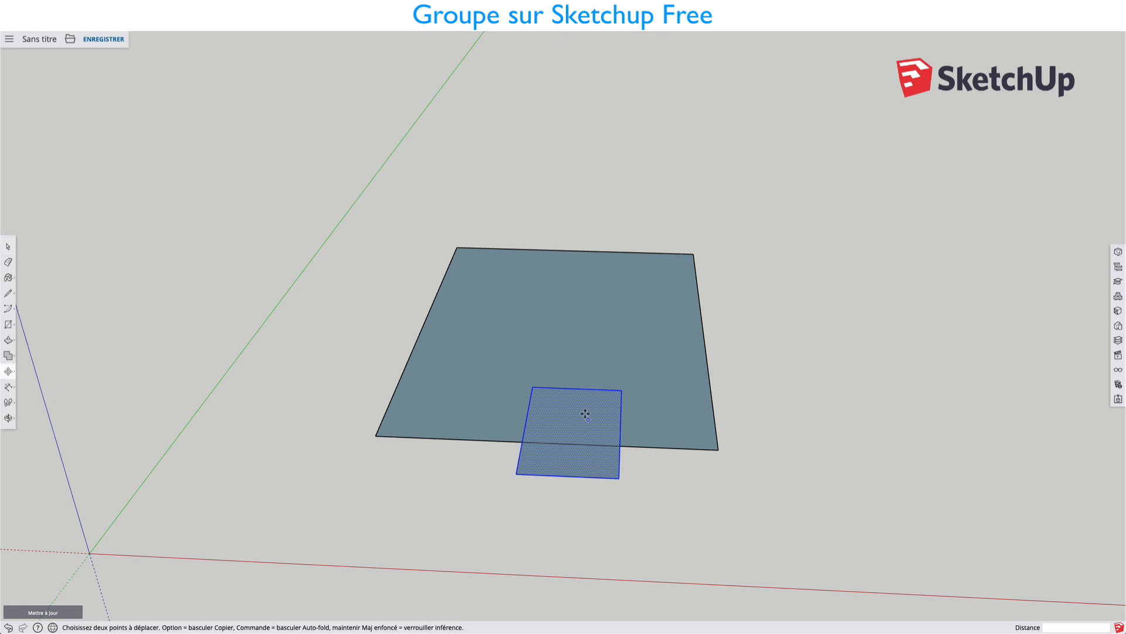
{"action": "left_click", "coordinate": [578, 413]}
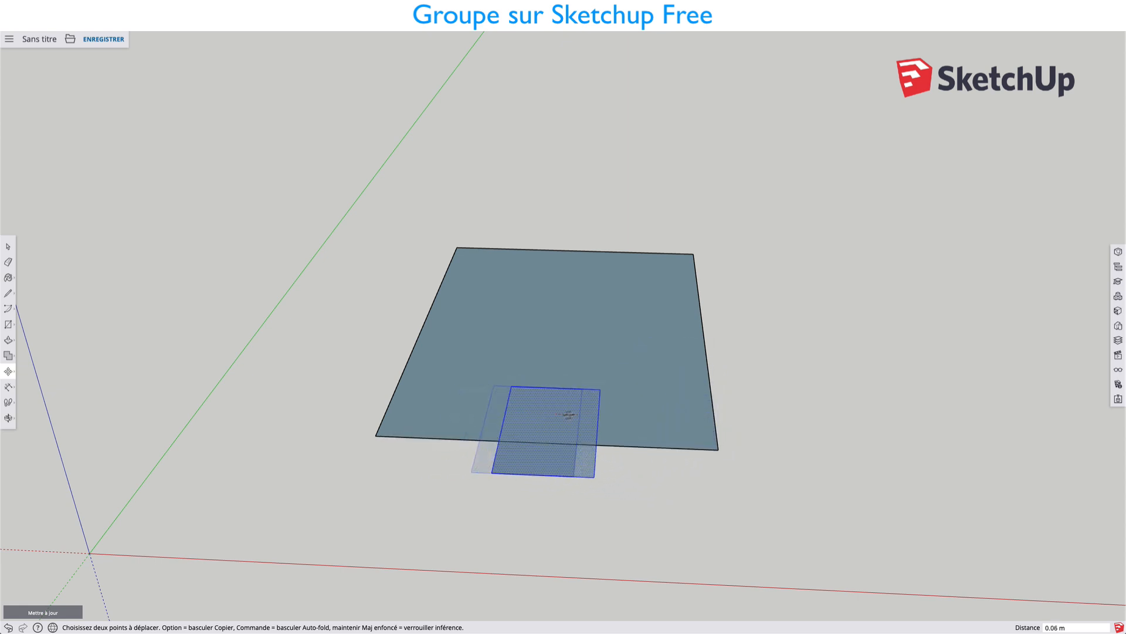
{"action": "key", "text": "Escape"}
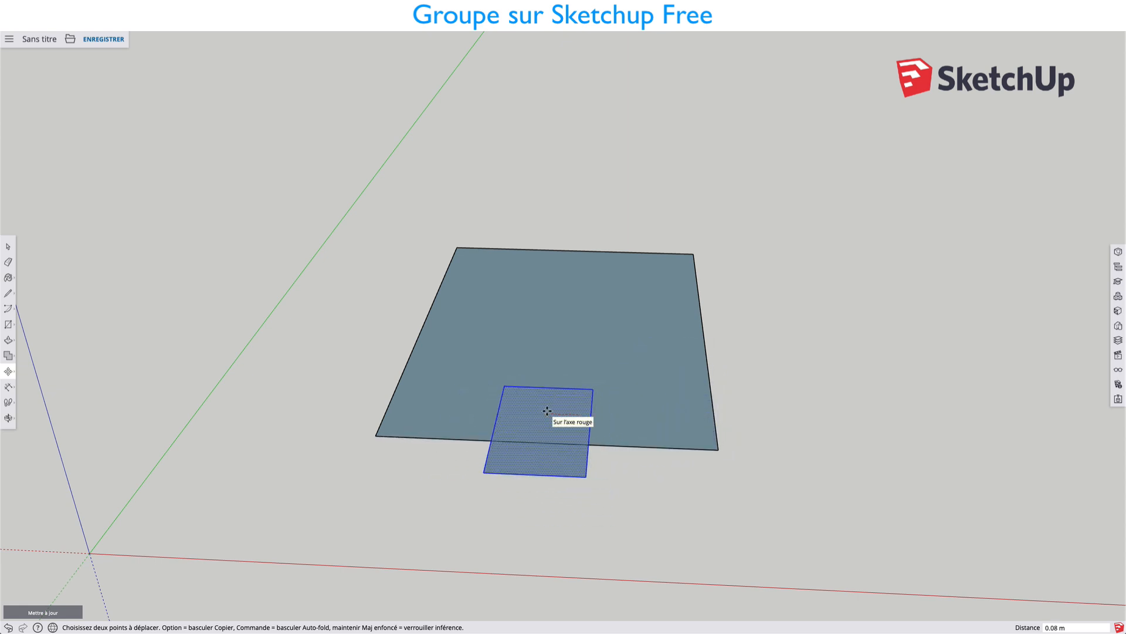
Draw a small circle on the large face close to its right edge.
{"action": "key", "text": "c"}
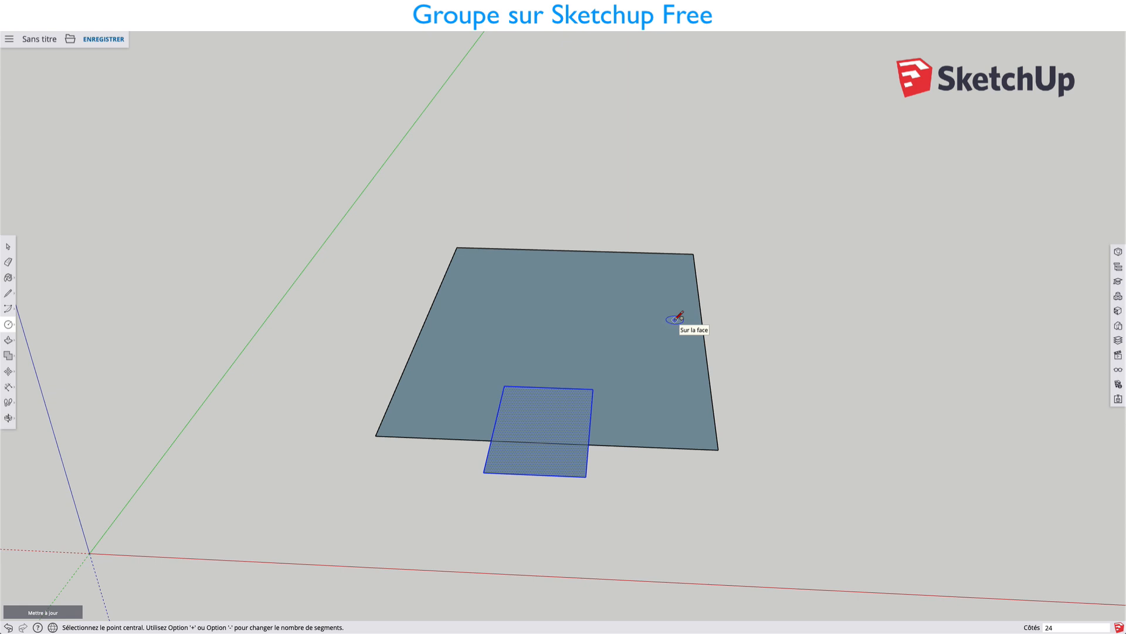
{"action": "left_click", "coordinate": [674, 319]}
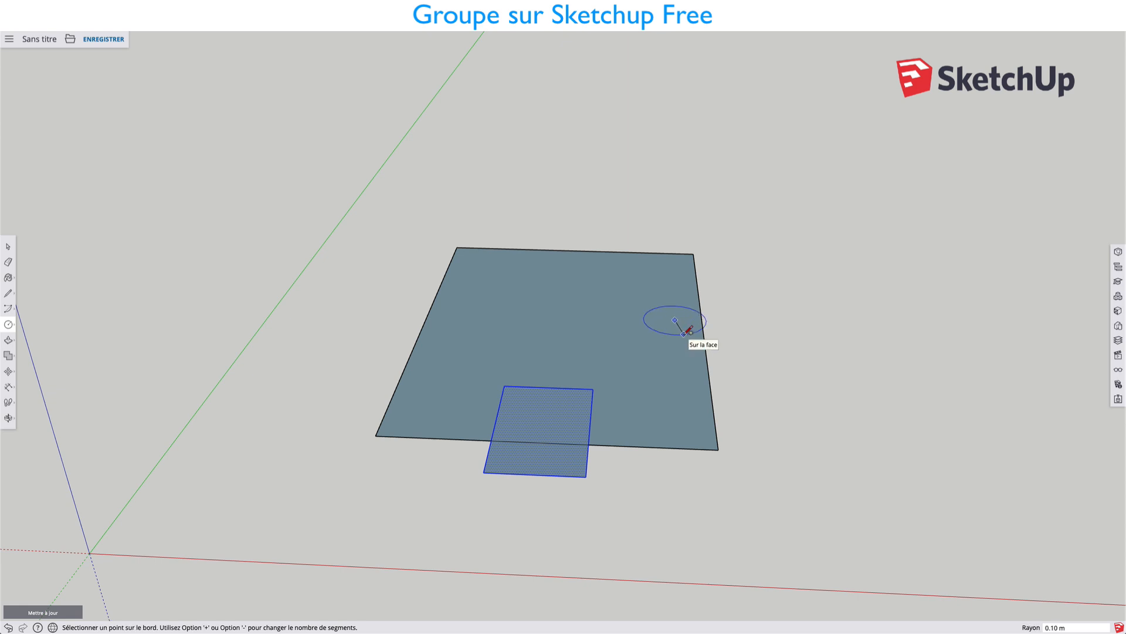
{"action": "left_click", "coordinate": [689, 323]}
{"action": "key", "text": "space"}
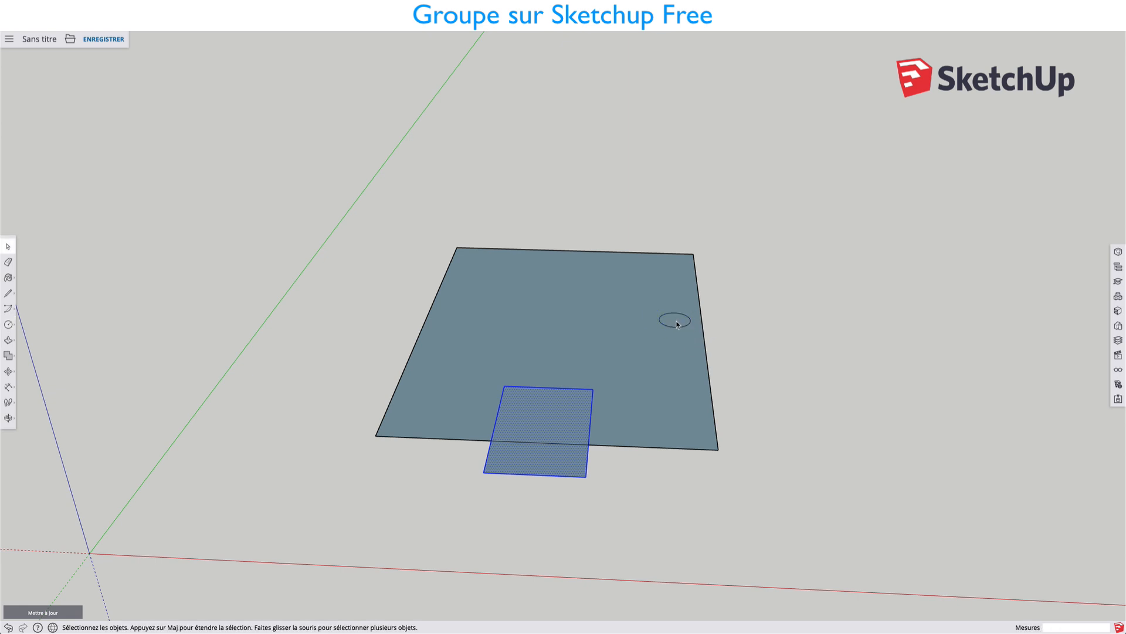
Try to move the circle onto the large face's right edge and farther outward, and undo the move.
{"action": "left_click", "coordinate": [676, 323]}
{"action": "key", "text": "m"}
{"action": "left_click", "coordinate": [677, 324]}
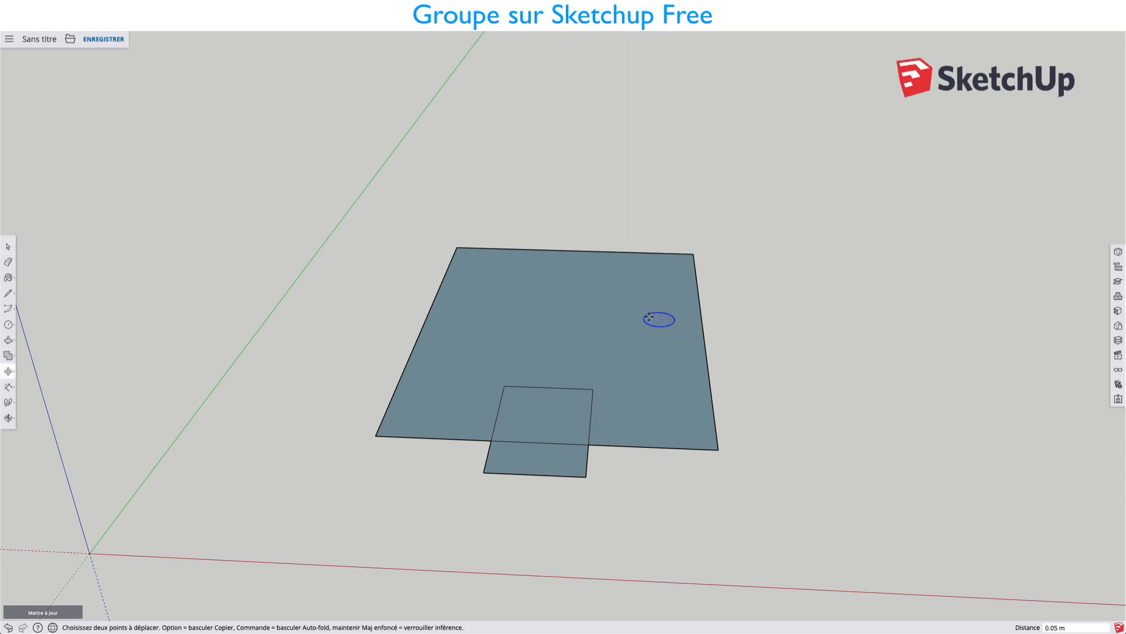
{"action": "left_click", "coordinate": [701, 319]}
{"action": "left_click", "coordinate": [703, 320]}
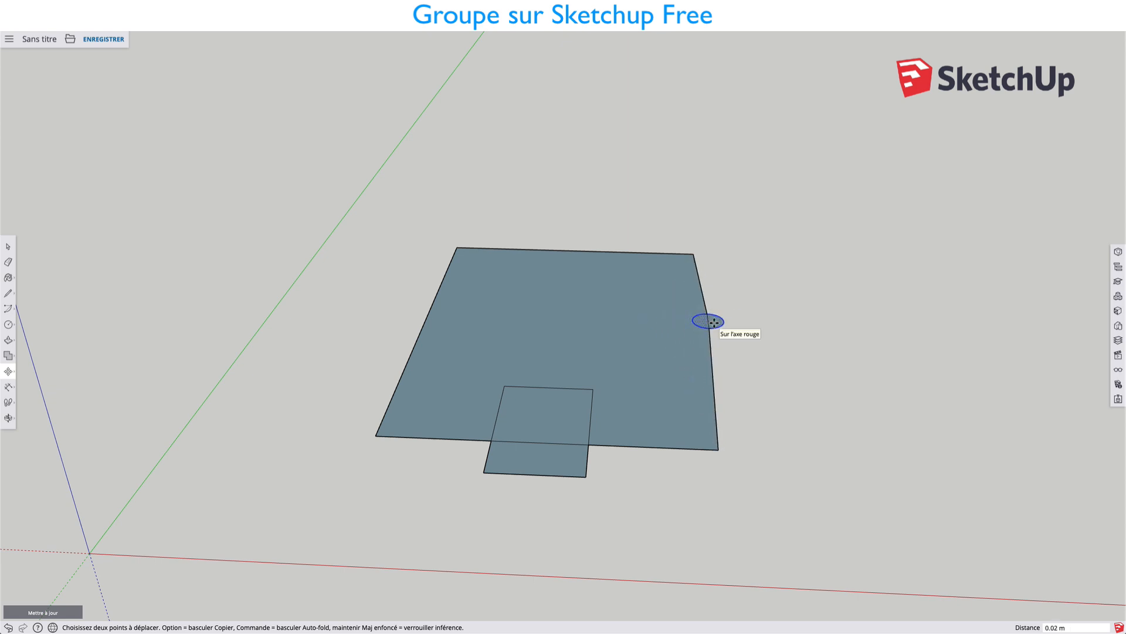
{"action": "key", "text": "Escape"}
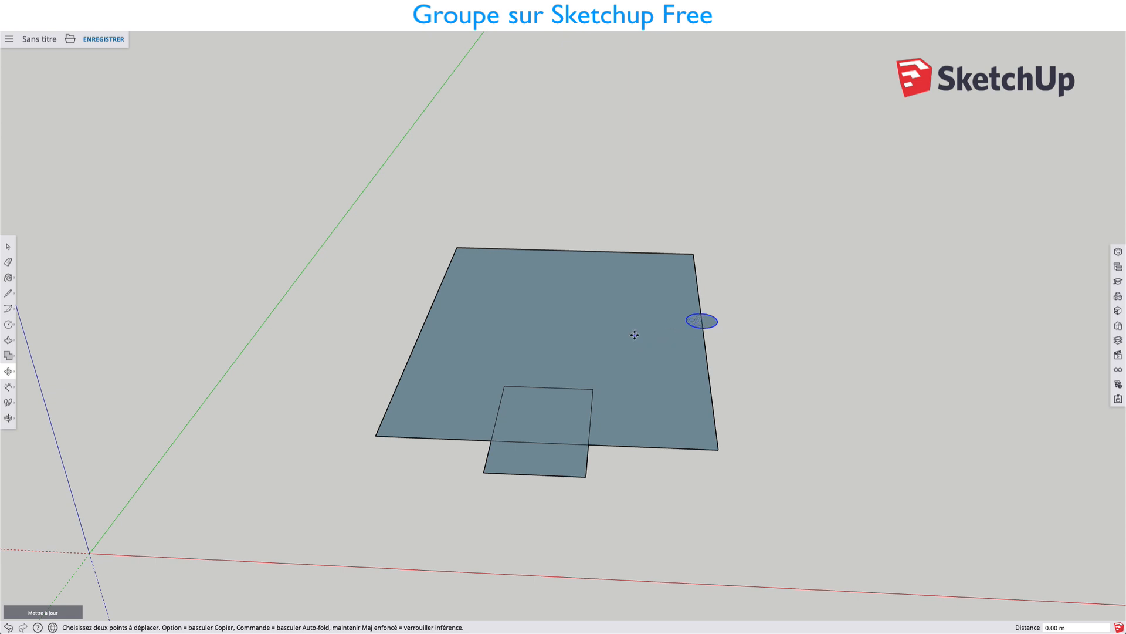
{"action": "key", "text": "super+z"}
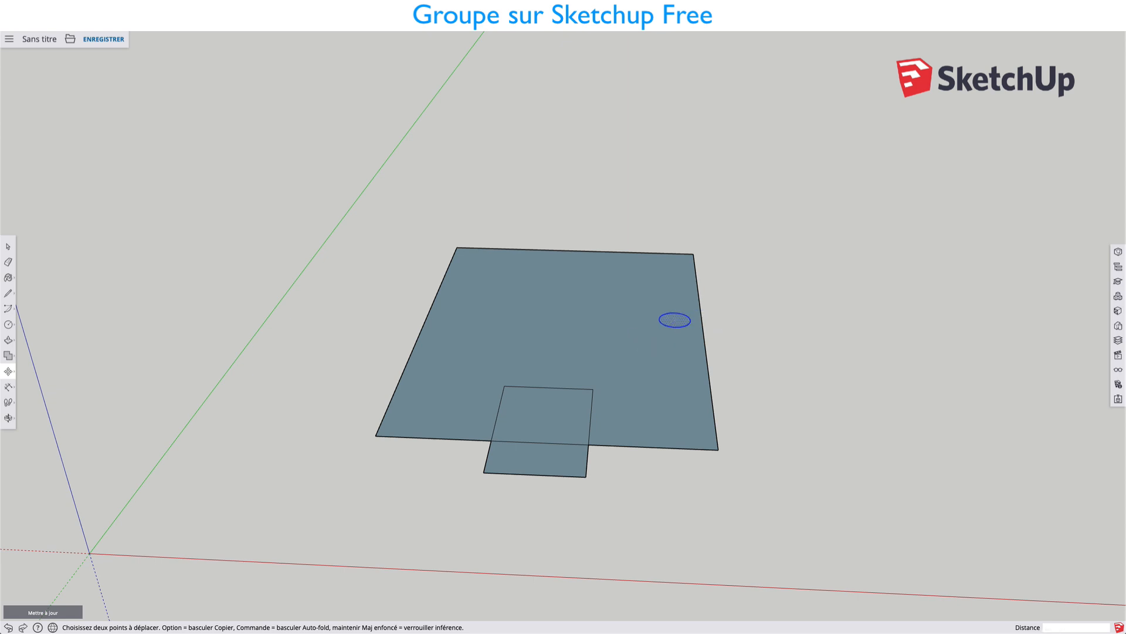
Move the circle about 0.10 m onto the large face's right edge, and try to move it farther outward.
{"action": "left_click", "coordinate": [670, 317]}
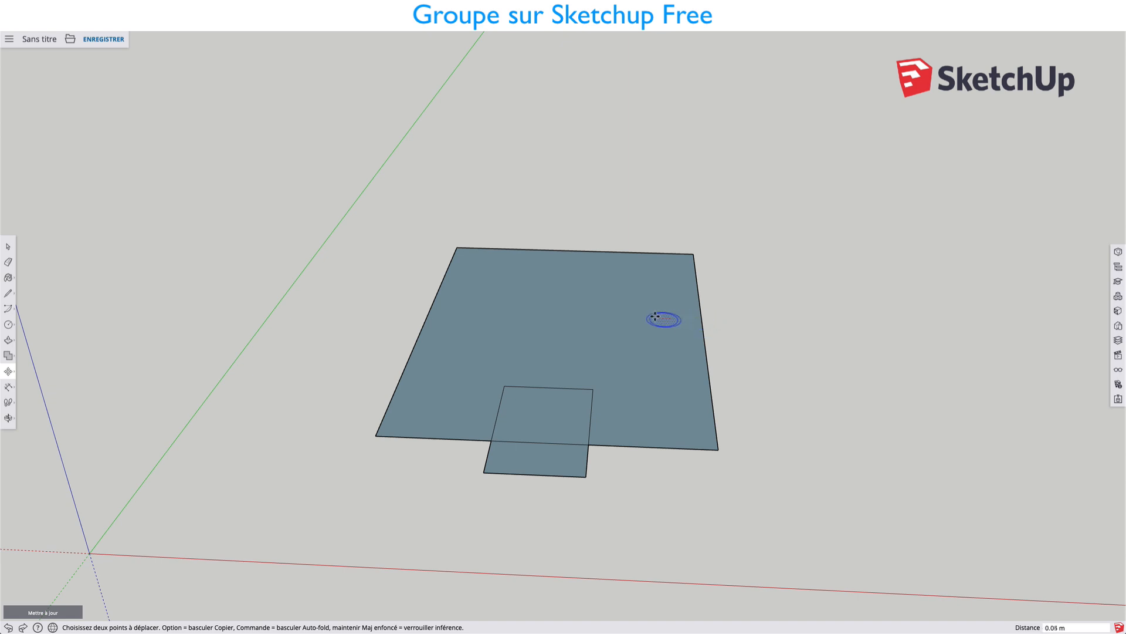
{"action": "left_click", "coordinate": [699, 313]}
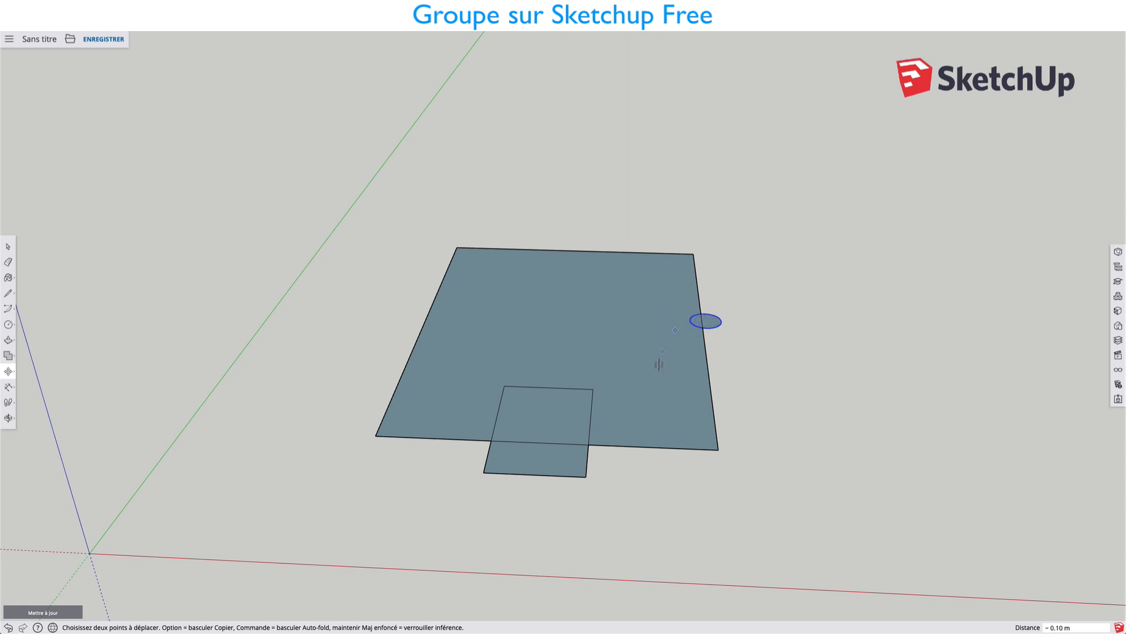
{"action": "left_click", "coordinate": [709, 321]}
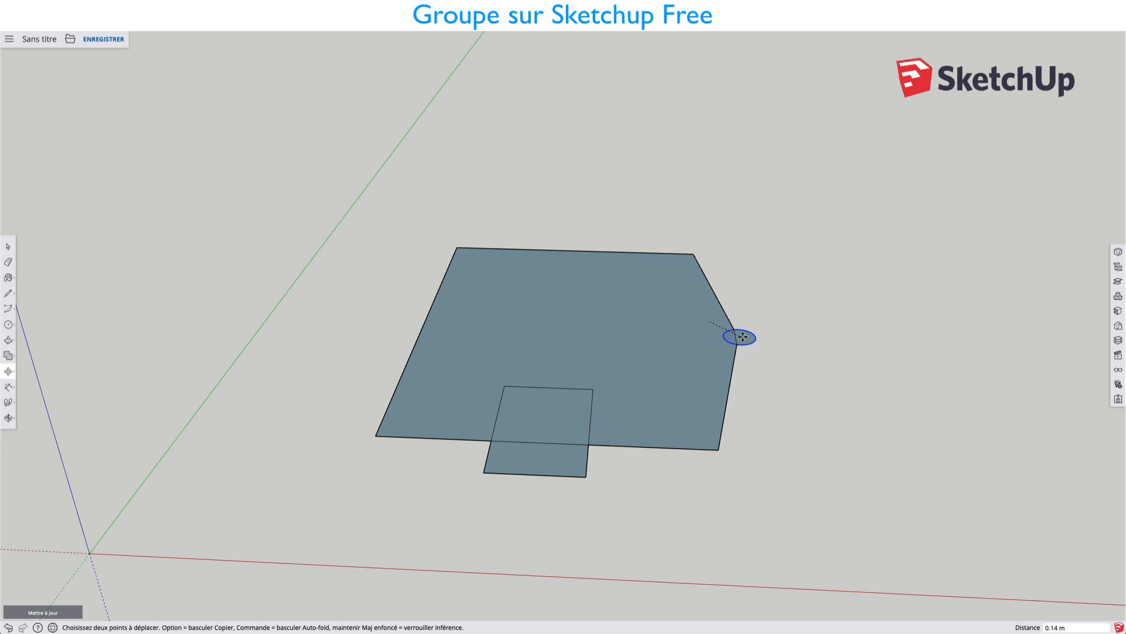
{"action": "key", "text": "Escape"}
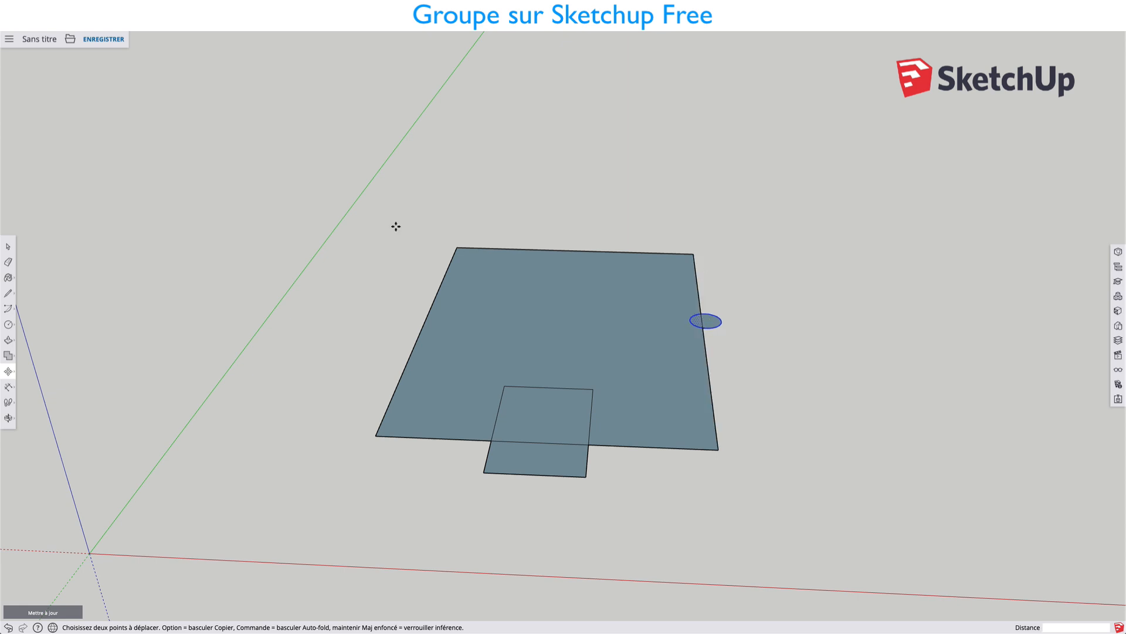
Open the model Jouet_Boite_Bois.skp from the Objets project folder without saving the current model.
{"action": "left_click", "coordinate": [70, 40]}
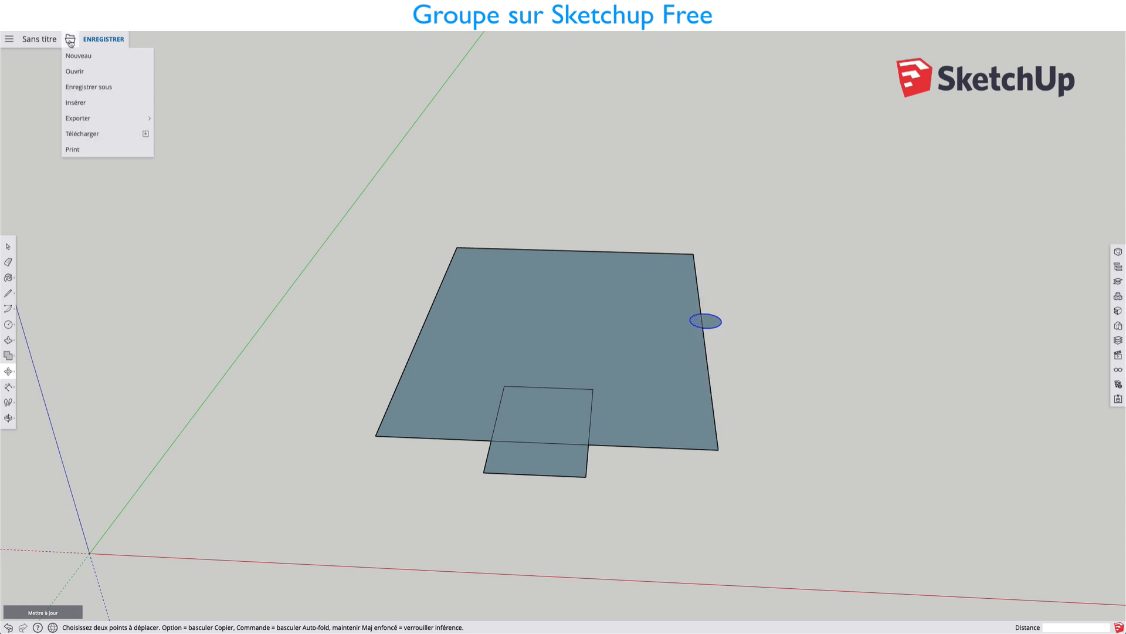
{"action": "left_click", "coordinate": [77, 72]}
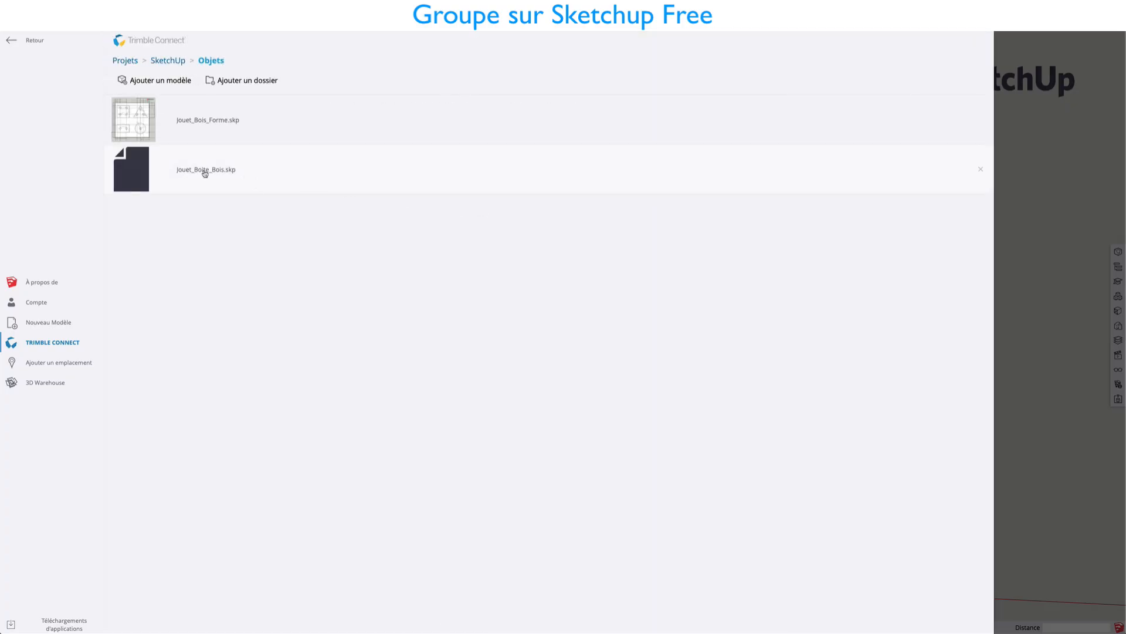
{"action": "left_click", "coordinate": [204, 173]}
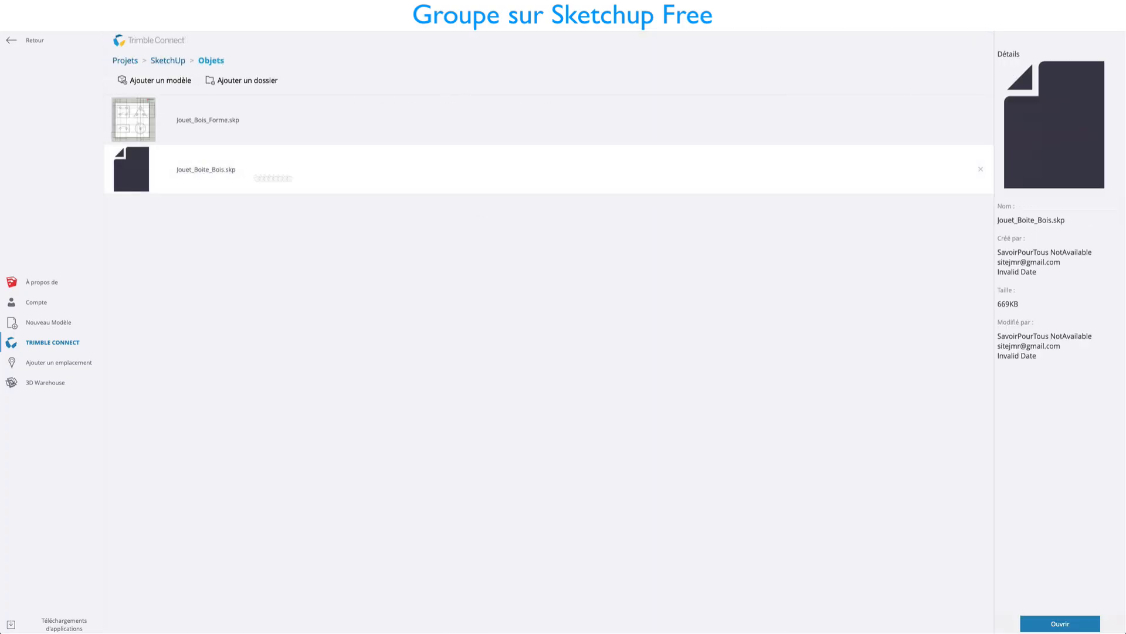
{"action": "left_click", "coordinate": [1060, 624]}
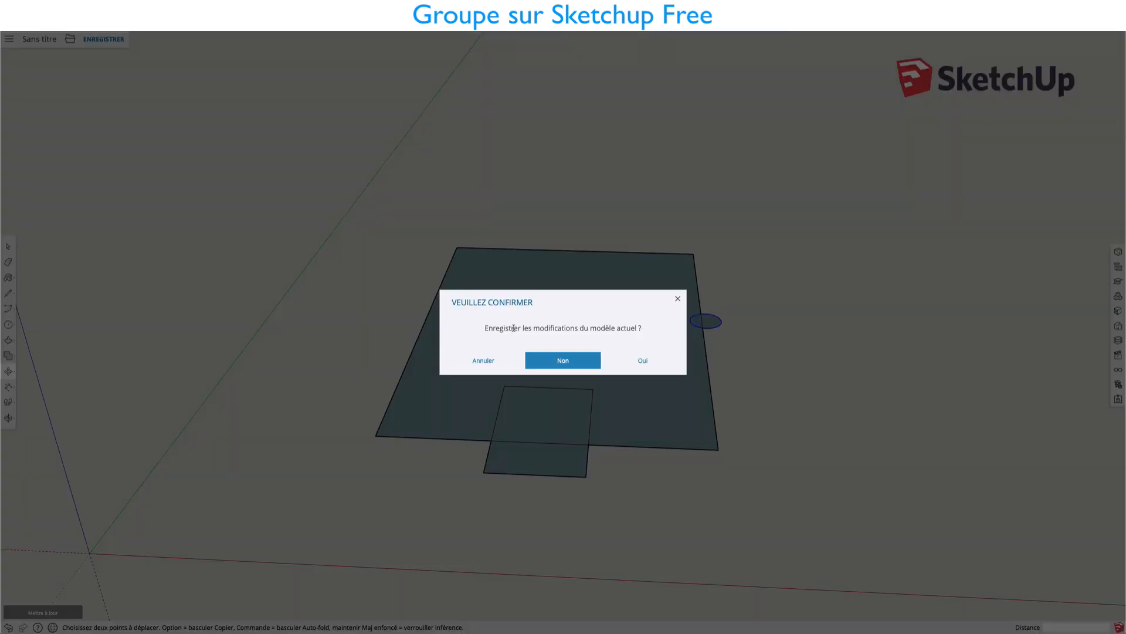
{"action": "left_click", "coordinate": [550, 361]}
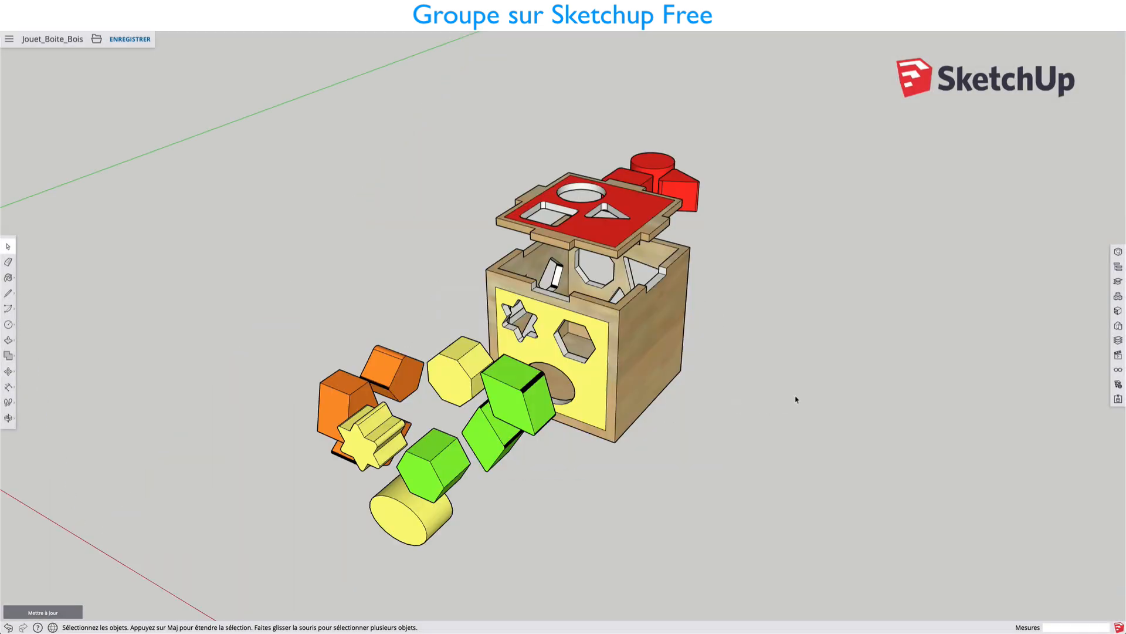
Enter the group that holds the whole wooden toy and select the lid with the red top.
{"action": "middle_click_drag", "start_coordinate": [796, 399], "coordinate": [712, 378]}
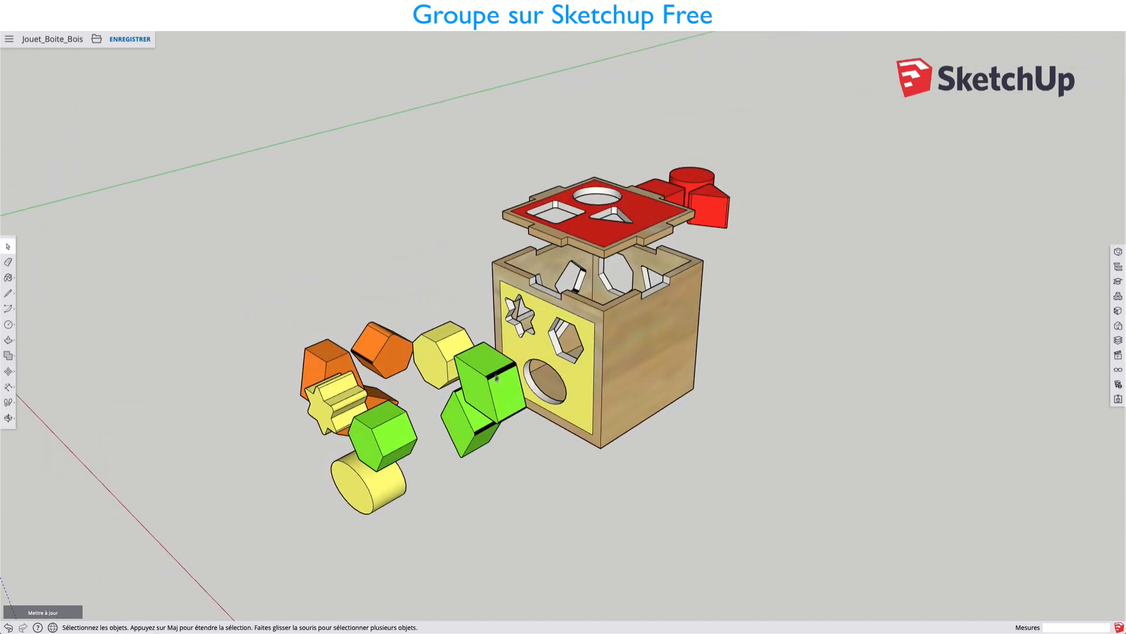
{"action": "scroll", "coordinate": [611, 233], "scroll_direction": "up", "scroll_amount": 2}
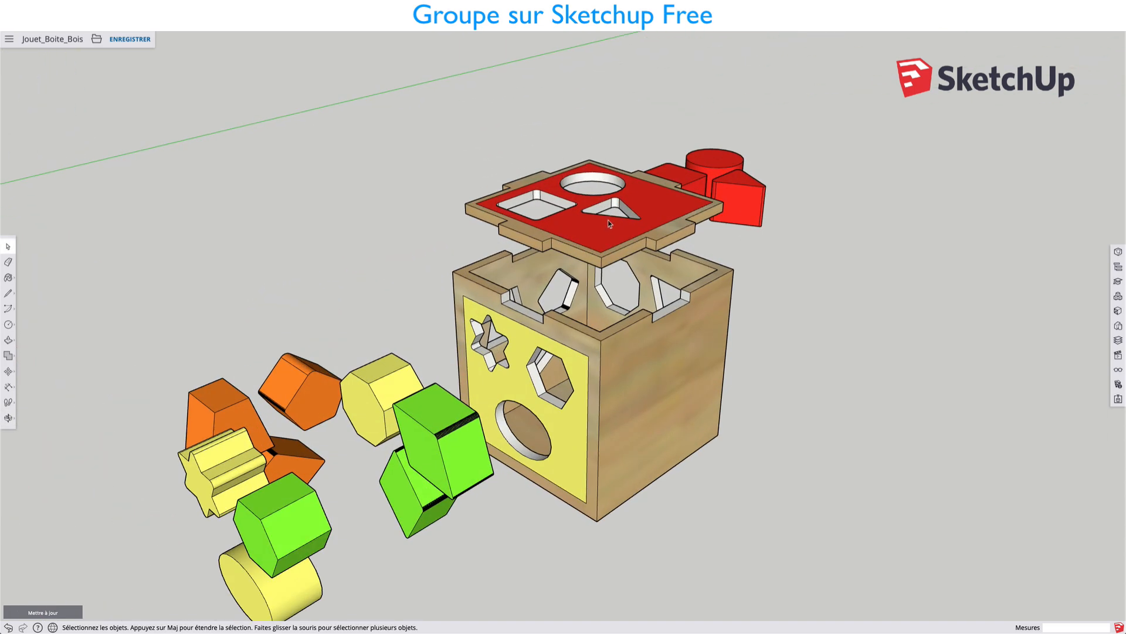
{"action": "left_click", "coordinate": [604, 242]}
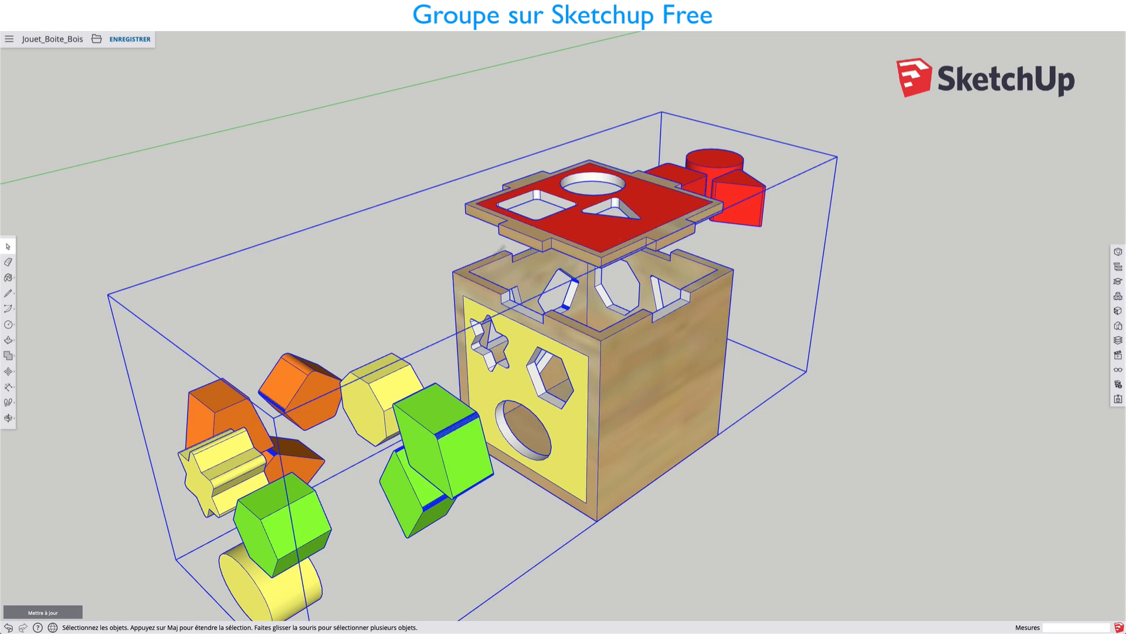
{"action": "double_click", "coordinate": [609, 237]}
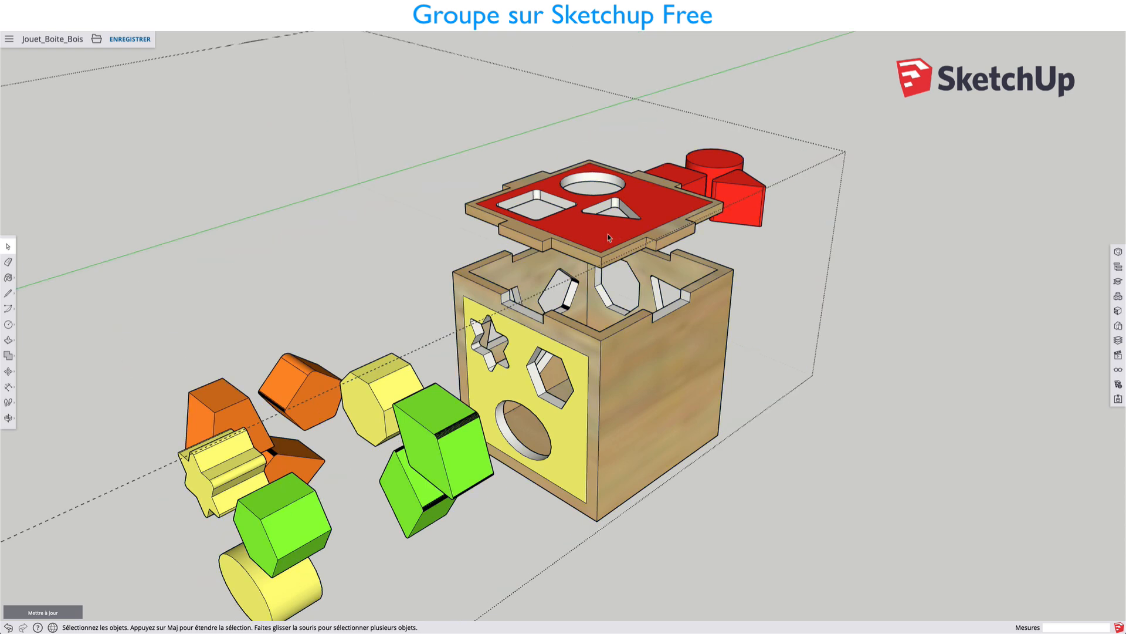
{"action": "left_click", "coordinate": [597, 249]}
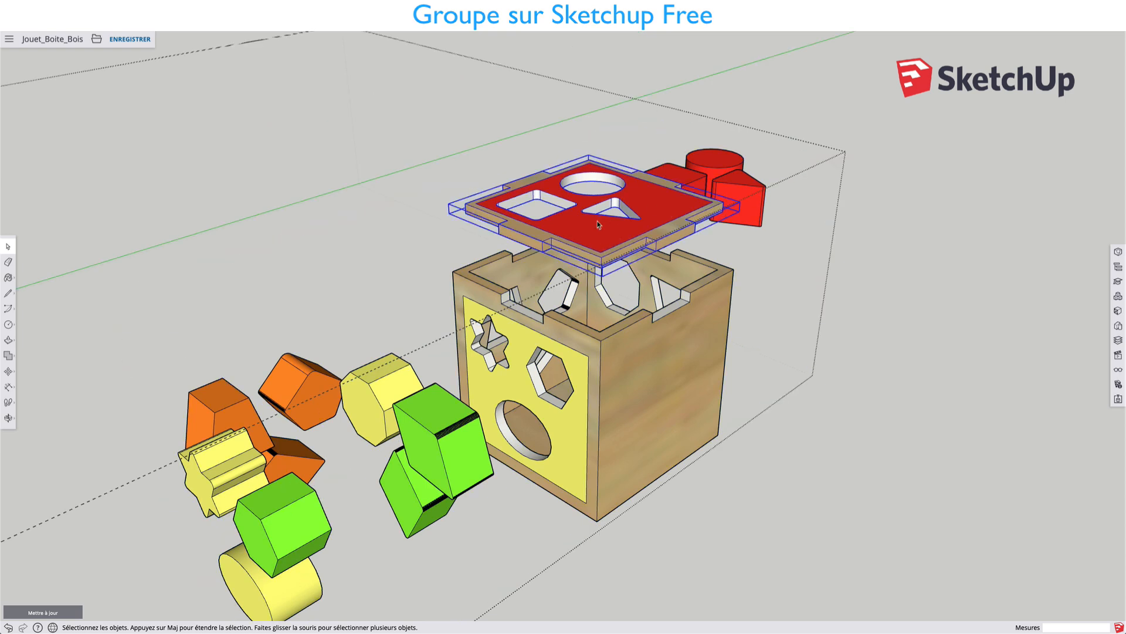
Select a green block, the wooden box body and the red-topped lid one after another to check that they are separate.
{"action": "left_click", "coordinate": [450, 424]}
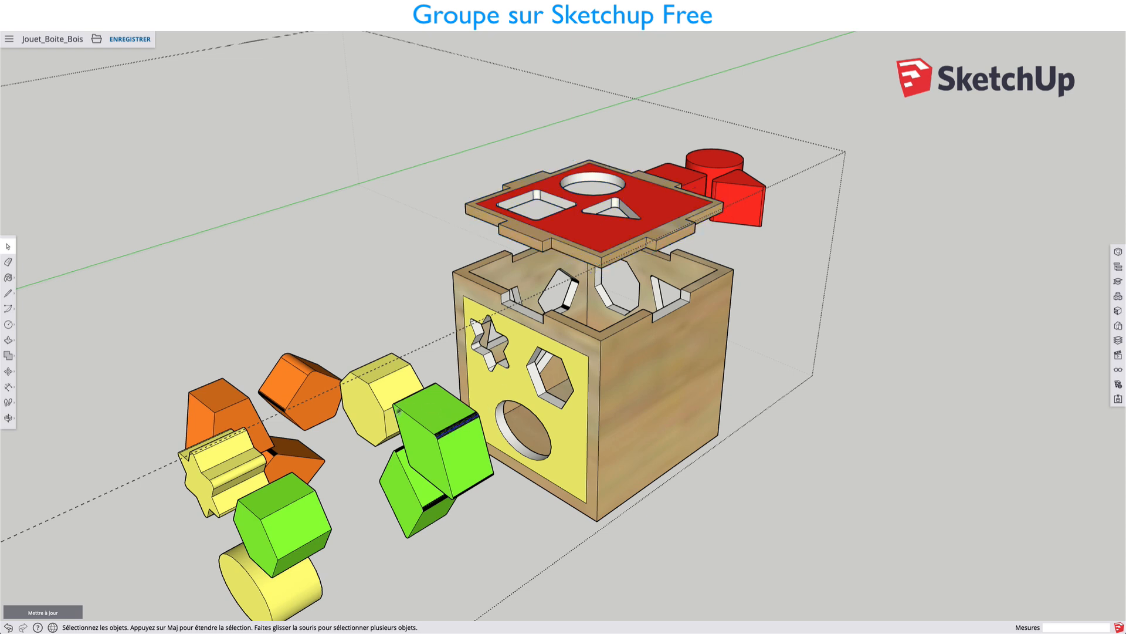
{"action": "left_click", "coordinate": [561, 347]}
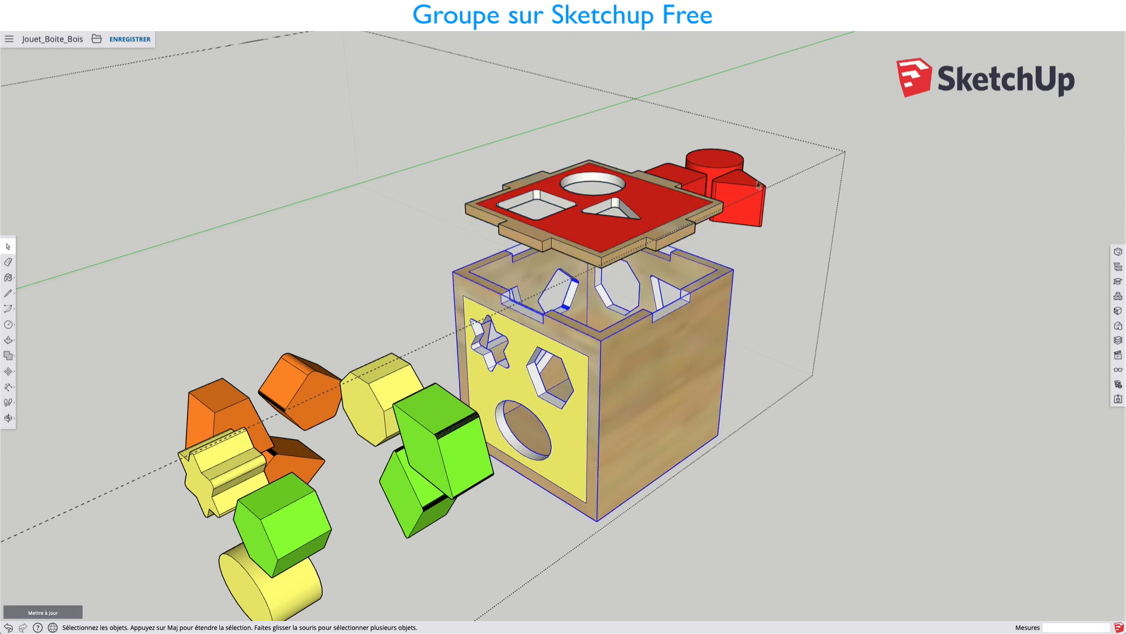
{"action": "left_click", "coordinate": [605, 220]}
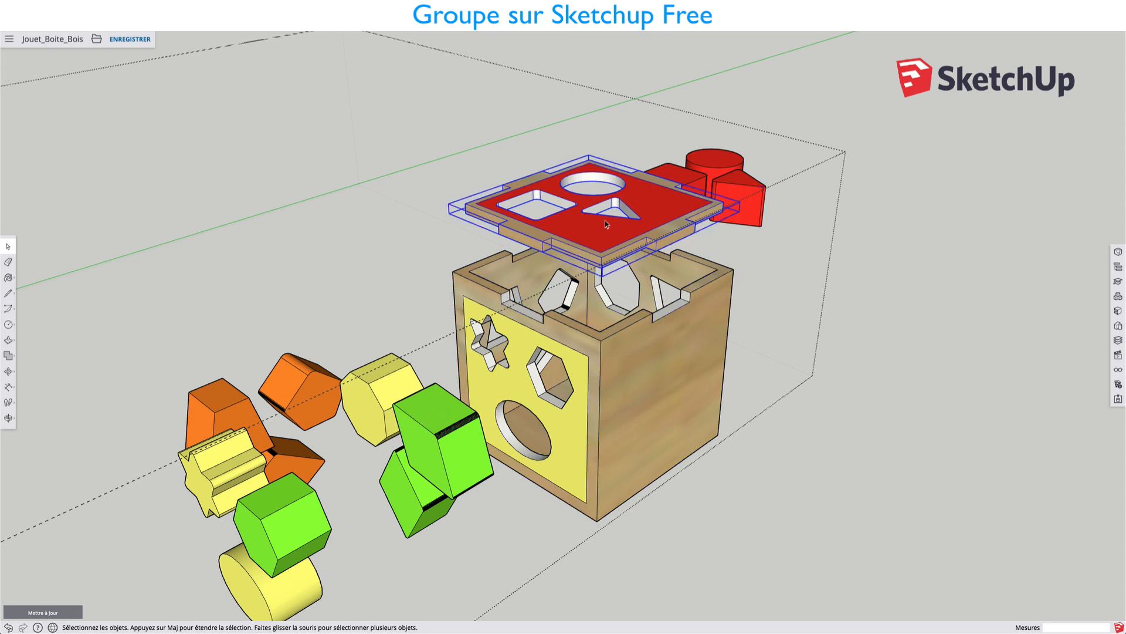
Move the red-topped lid down by its front corner onto the matching corner of the box, closing it.
{"action": "key", "text": "m"}
{"action": "left_click", "coordinate": [601, 266]}
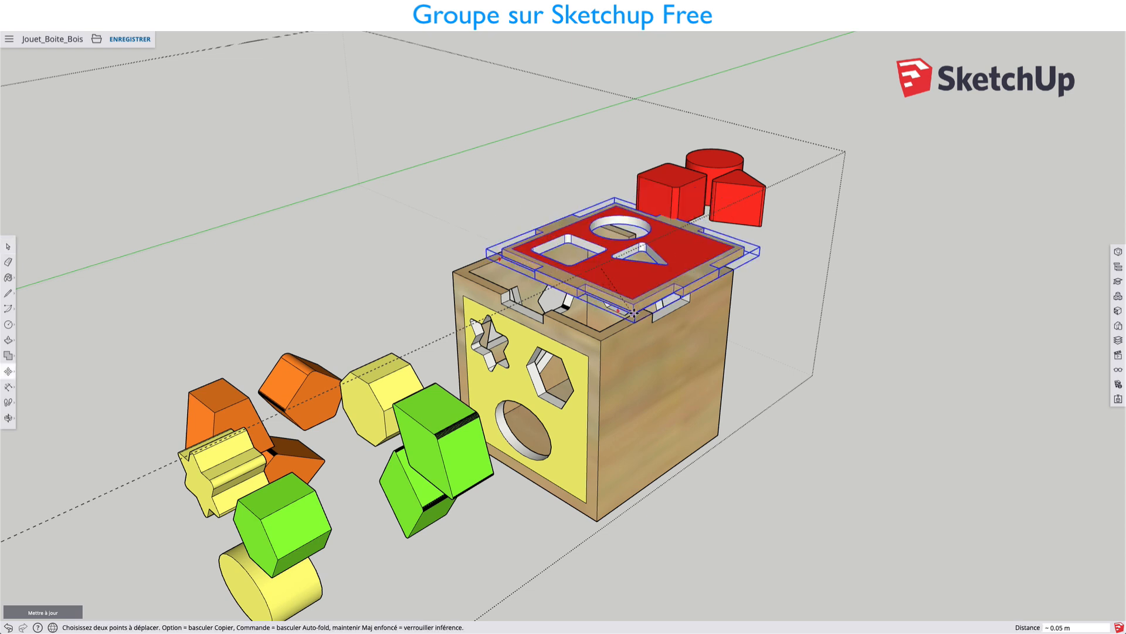
{"action": "left_click", "coordinate": [602, 339]}
{"action": "scroll", "coordinate": [602, 340], "scroll_direction": "up", "scroll_amount": 4}
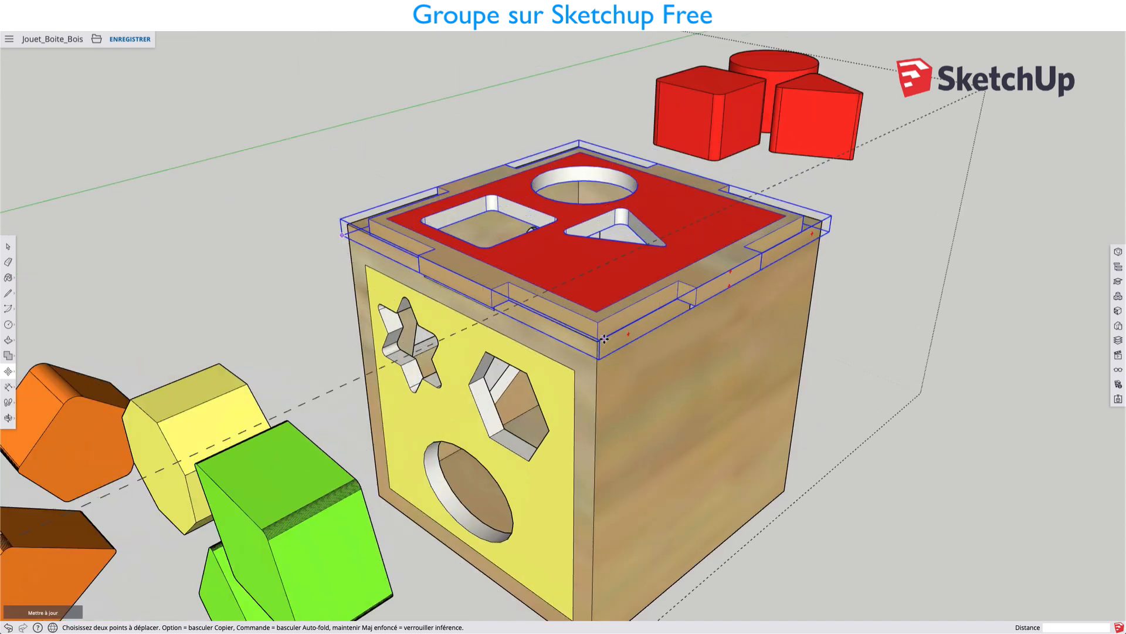
Raise the lid about 0.03 m above the box along the blue axis.
{"action": "left_click", "coordinate": [596, 315]}
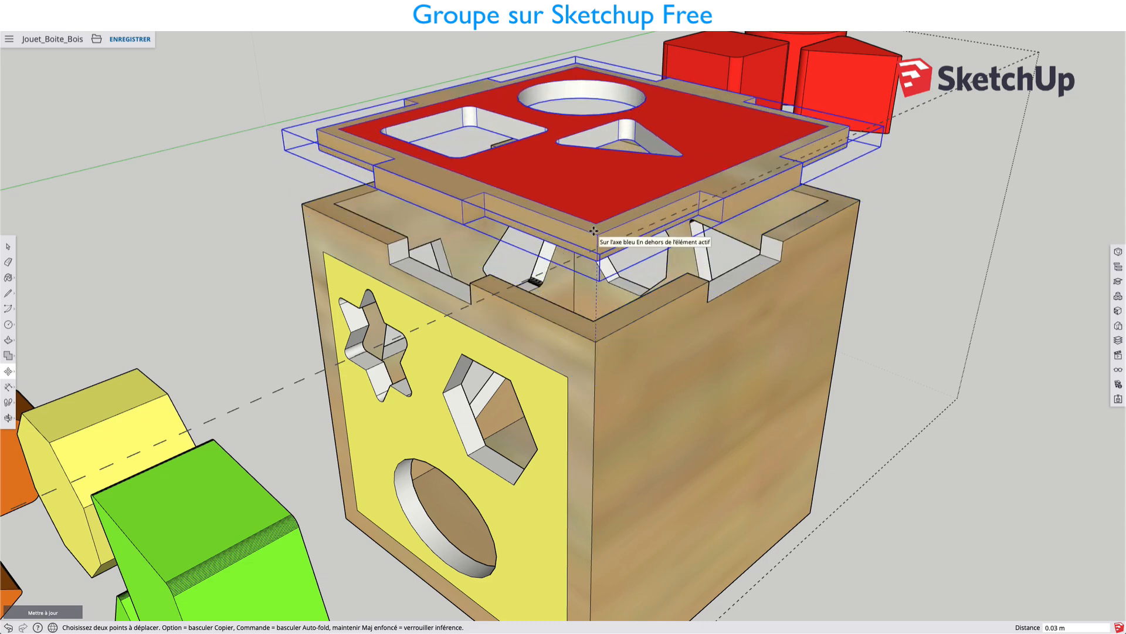
{"action": "middle_click_drag", "start_coordinate": [592, 234], "coordinate": [713, 261]}
{"action": "middle_click_drag", "start_coordinate": [641, 317], "coordinate": [569, 327]}
{"action": "scroll", "coordinate": [569, 326], "scroll_direction": "down", "scroll_amount": 2}
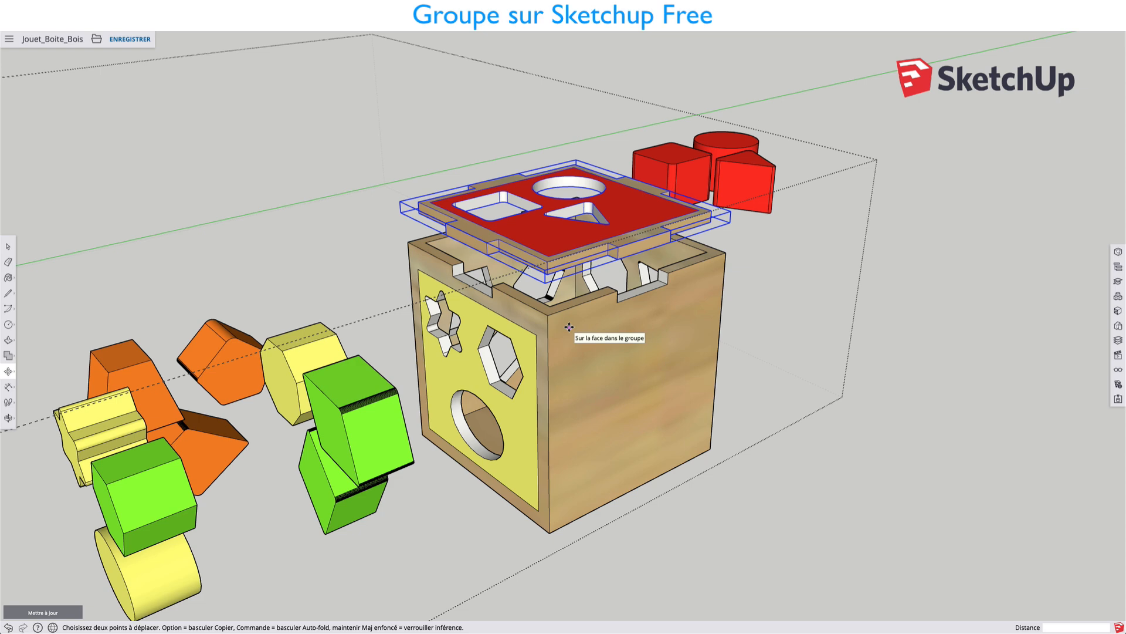
{"action": "key", "text": "space"}
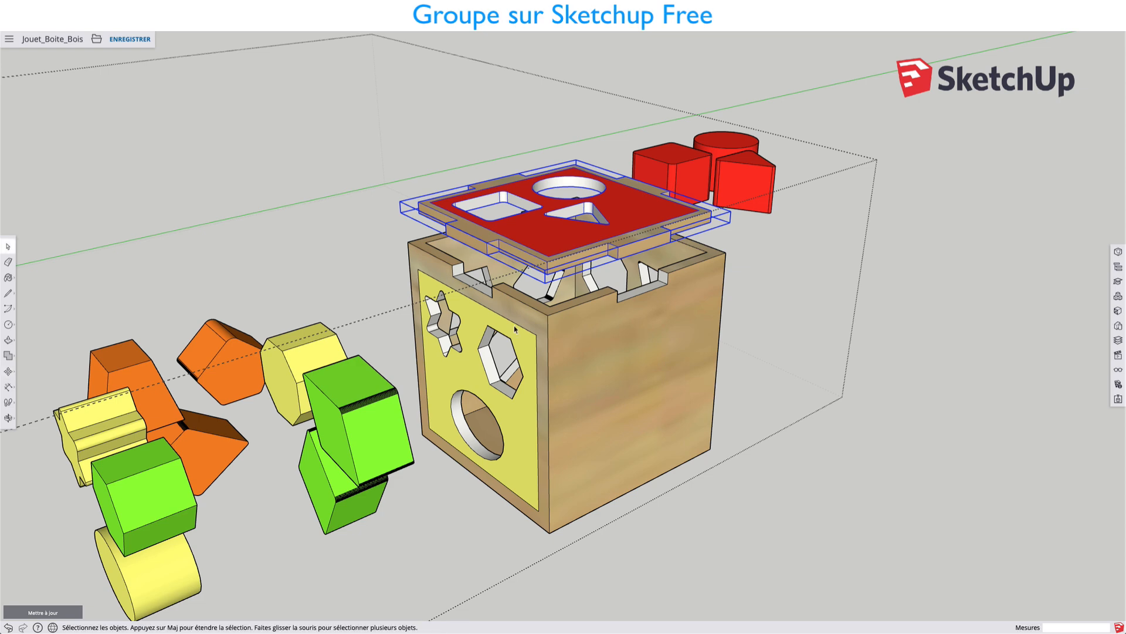
Create a new model from the basic metres template (Modèle de base - Mètres) without saving the current one.
{"action": "left_click", "coordinate": [97, 38]}
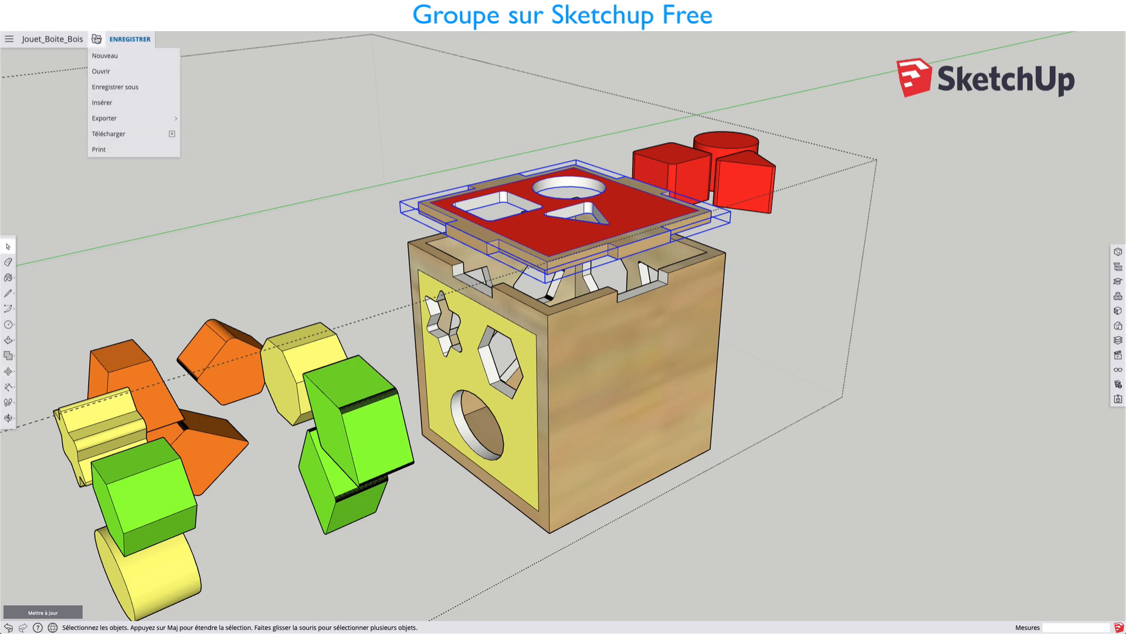
{"action": "left_click", "coordinate": [112, 55]}
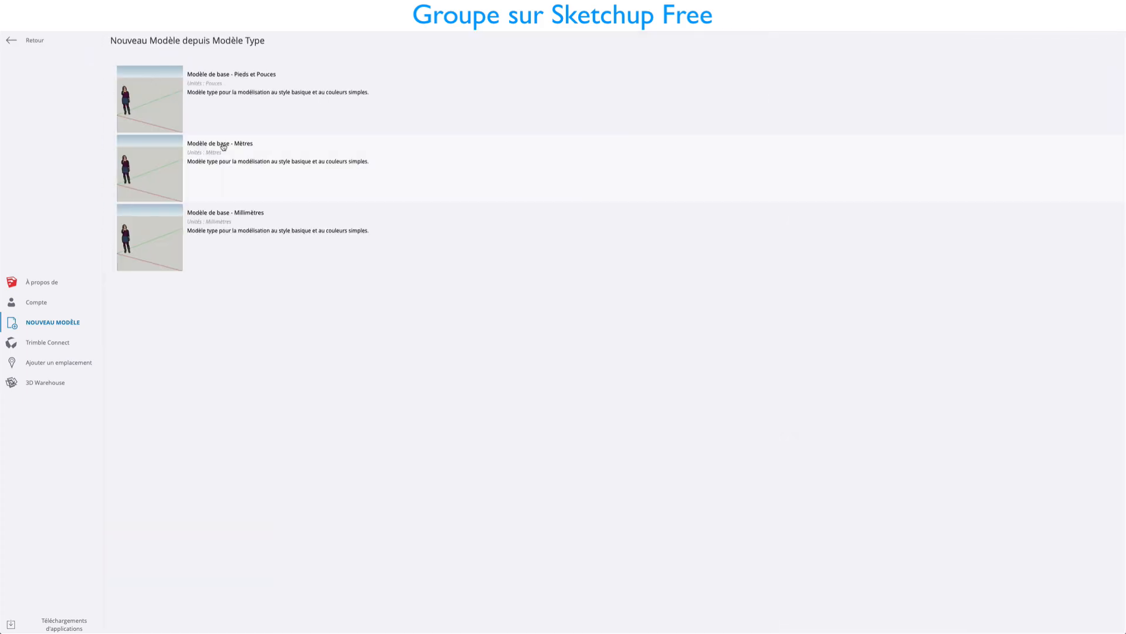
{"action": "left_click", "coordinate": [206, 155]}
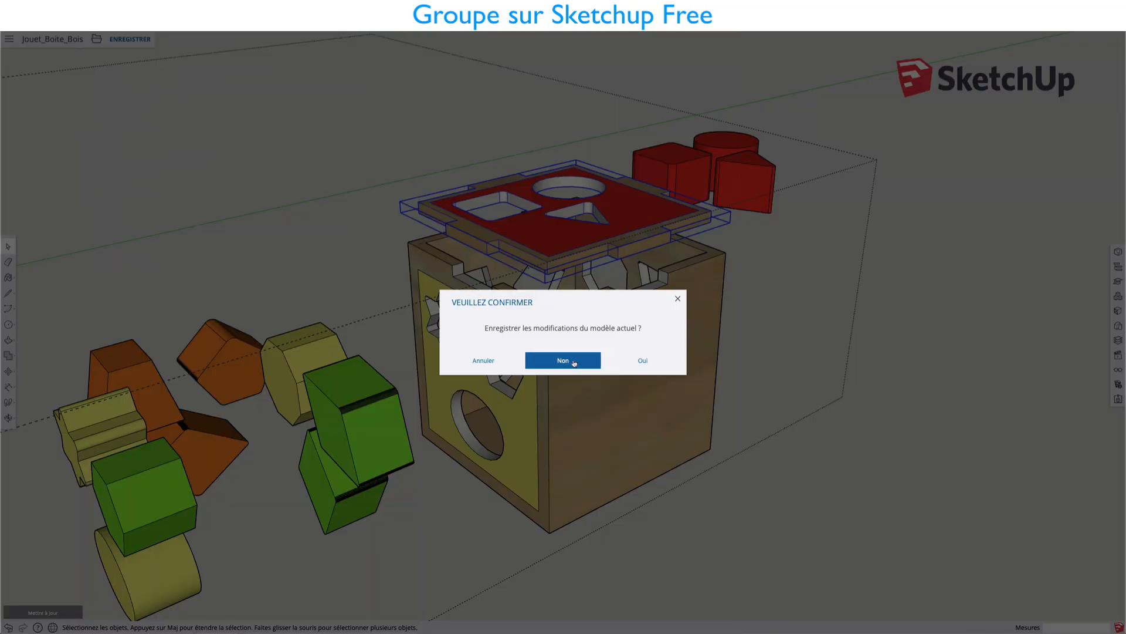
{"action": "left_click", "coordinate": [574, 363]}
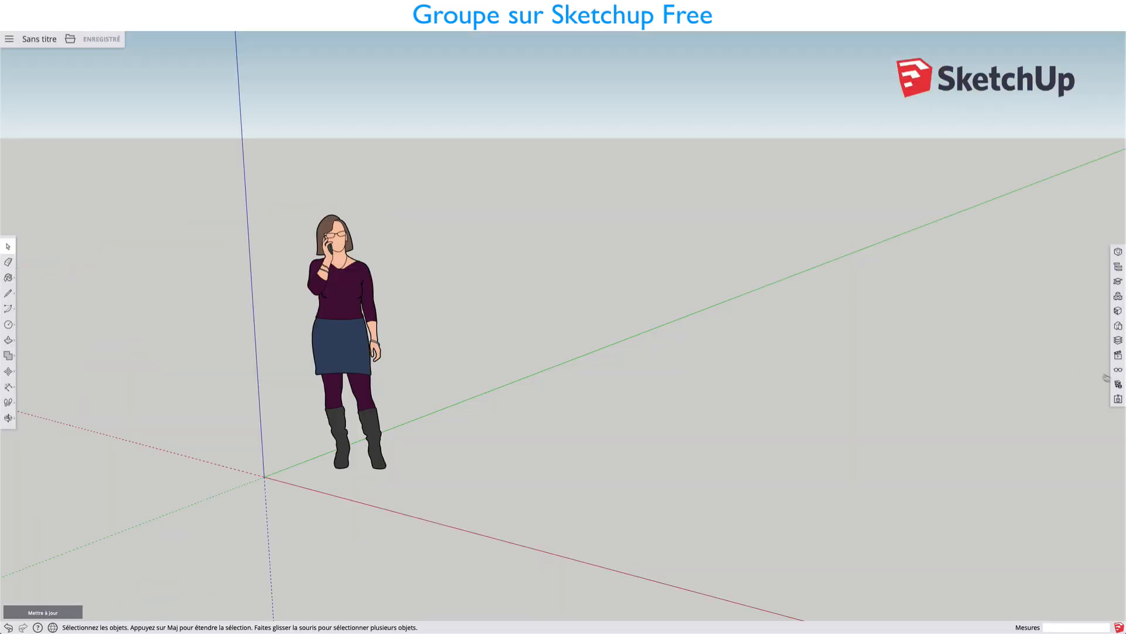
Turn off length snapping in the model's length units and delete the standing woman figure.
{"action": "left_click", "coordinate": [1119, 385]}
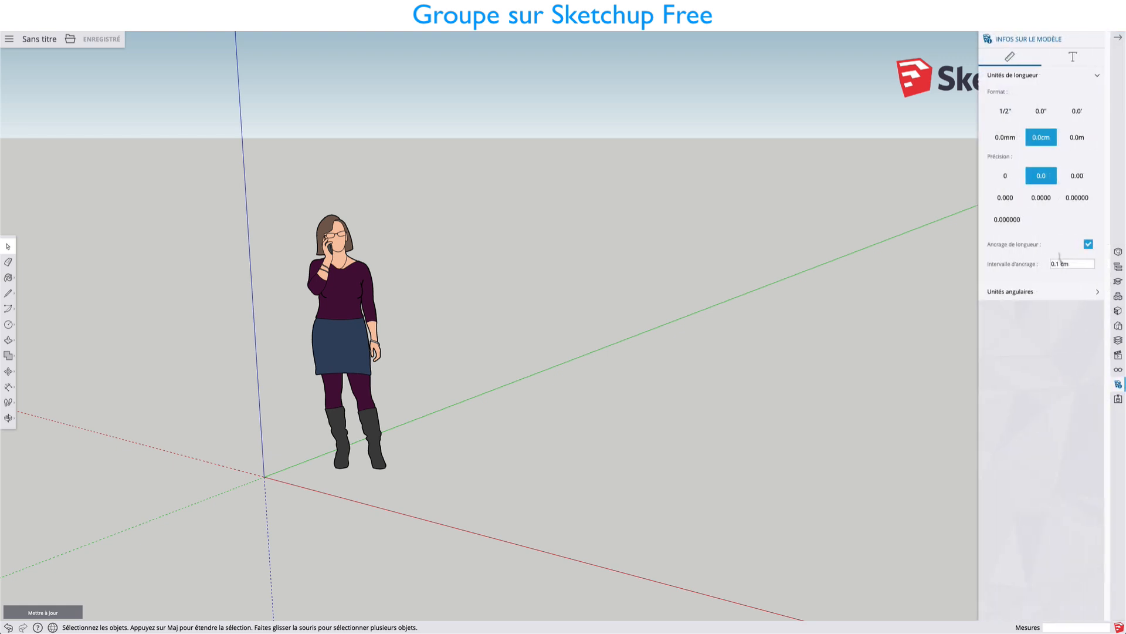
{"action": "left_click", "coordinate": [1088, 244]}
{"action": "left_click", "coordinate": [355, 361]}
{"action": "key", "text": "Delete"}
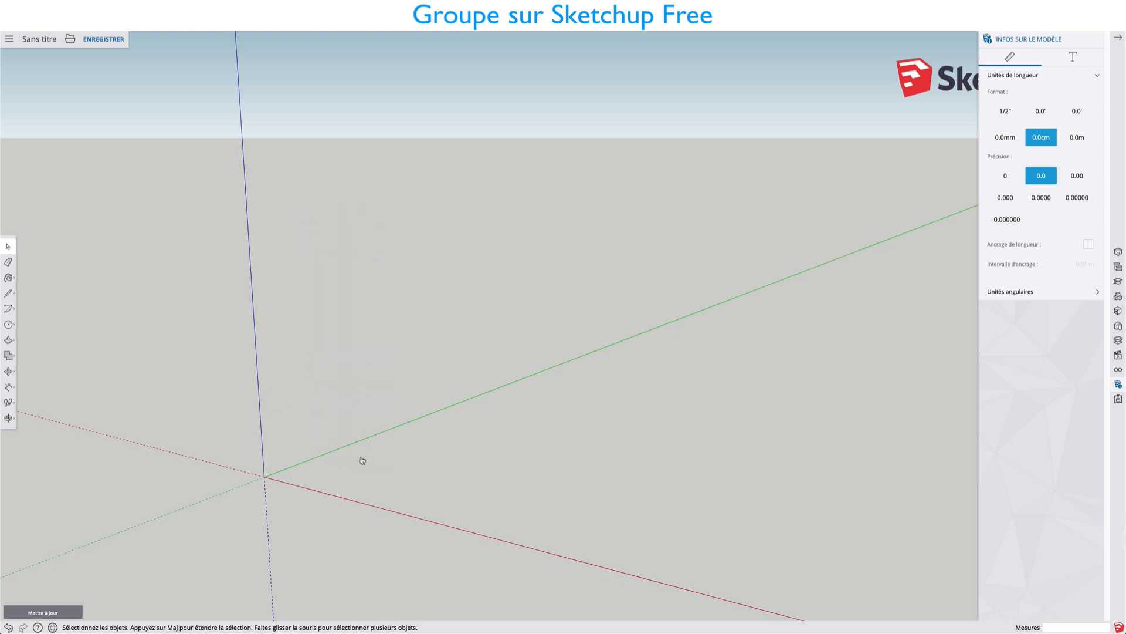
Draw a large rectangle on the ground between the red and green axes.
{"action": "middle_click_drag", "start_coordinate": [362, 460], "coordinate": [494, 455]}
{"action": "middle_click_drag", "start_coordinate": [320, 422], "coordinate": [200, 420], "text": "shift"}
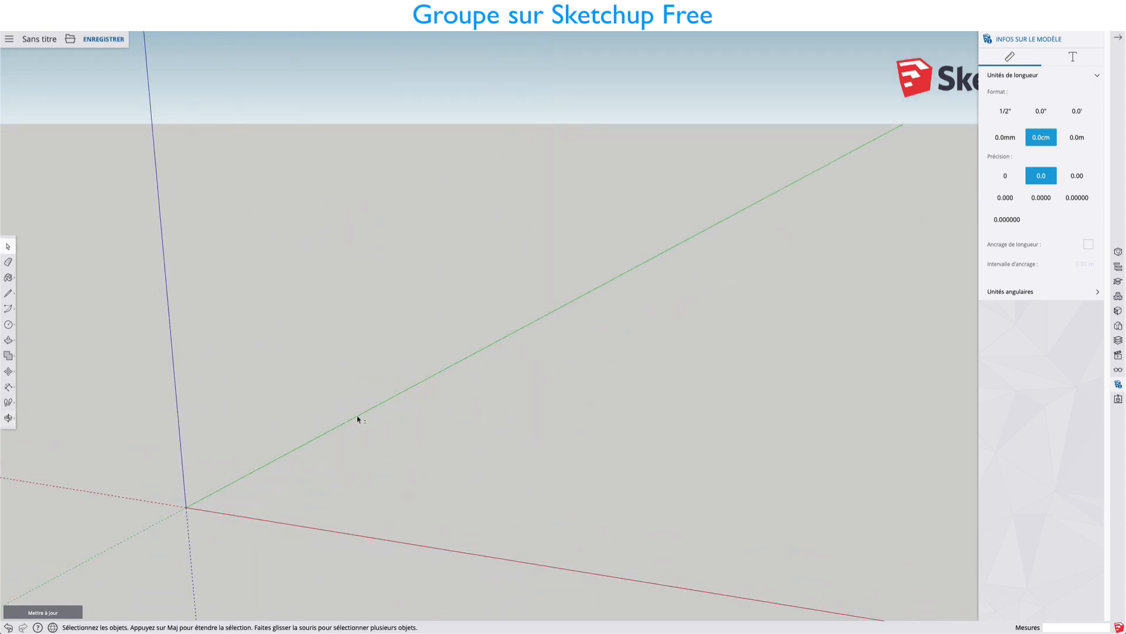
{"action": "scroll", "coordinate": [357, 418], "scroll_direction": "down", "scroll_amount": 3}
{"action": "middle_click_drag", "start_coordinate": [382, 391], "coordinate": [256, 435], "text": "shift"}
{"action": "key", "text": "r"}
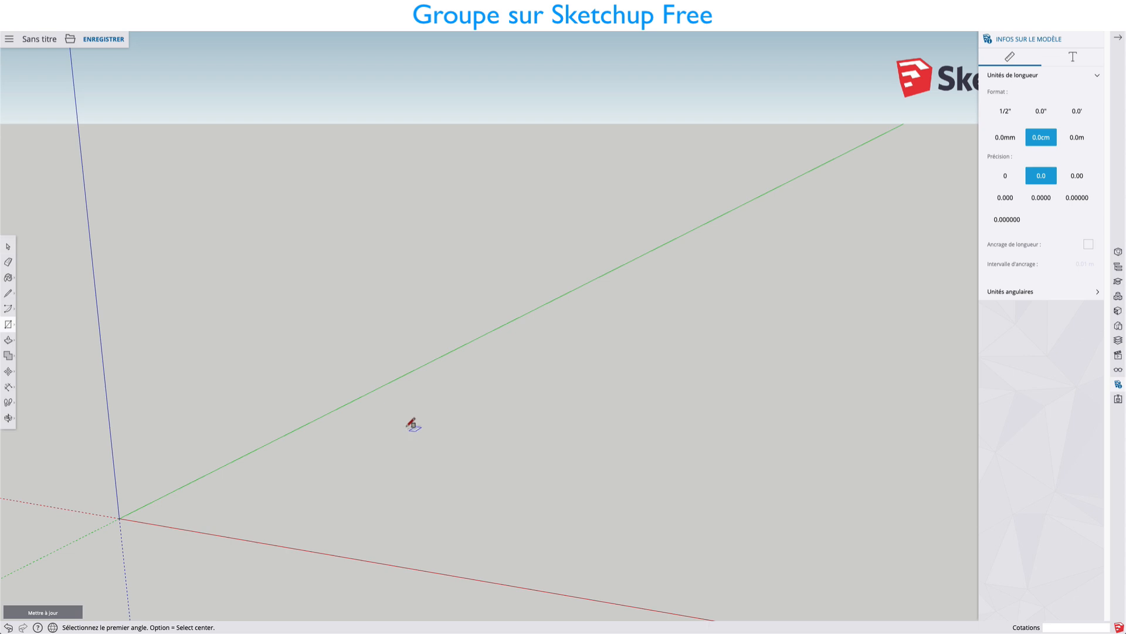
{"action": "left_click", "coordinate": [409, 419]}
{"action": "left_click", "coordinate": [465, 537]}
Draw a circle in the middle of the large rectangle and make its face and edge a group.
{"action": "middle_click_drag", "start_coordinate": [425, 469], "coordinate": [564, 467]}
{"action": "scroll", "coordinate": [457, 525], "scroll_direction": "up", "scroll_amount": 4}
{"action": "key", "text": "c"}
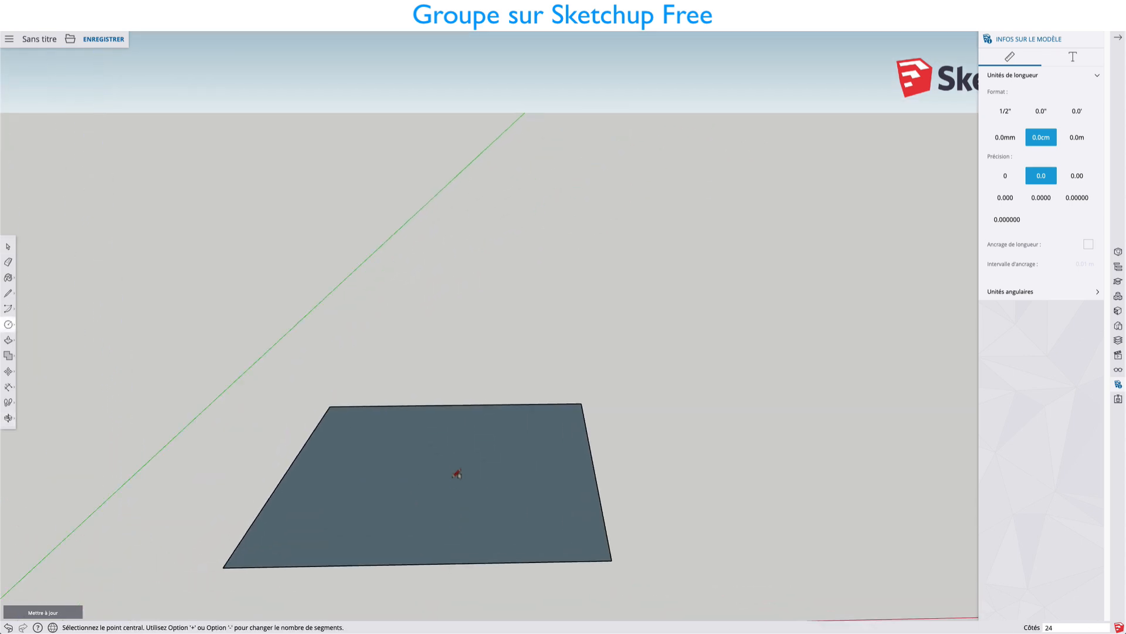
{"action": "left_click", "coordinate": [445, 471]}
{"action": "left_click", "coordinate": [455, 493]}
{"action": "key", "text": "space"}
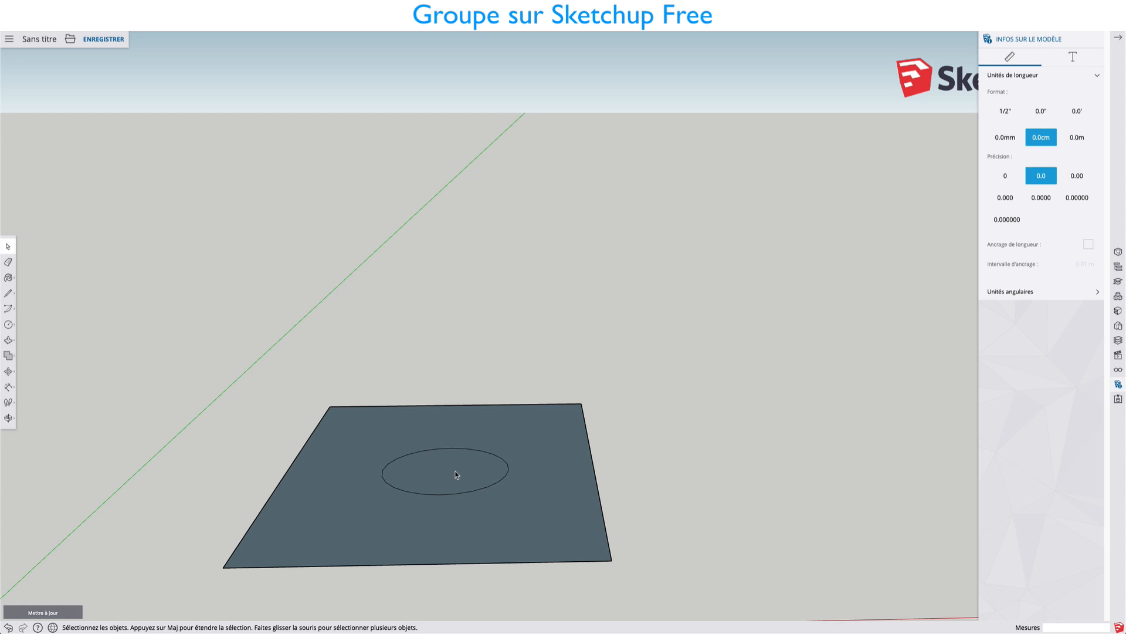
{"action": "right_click", "coordinate": [457, 475]}
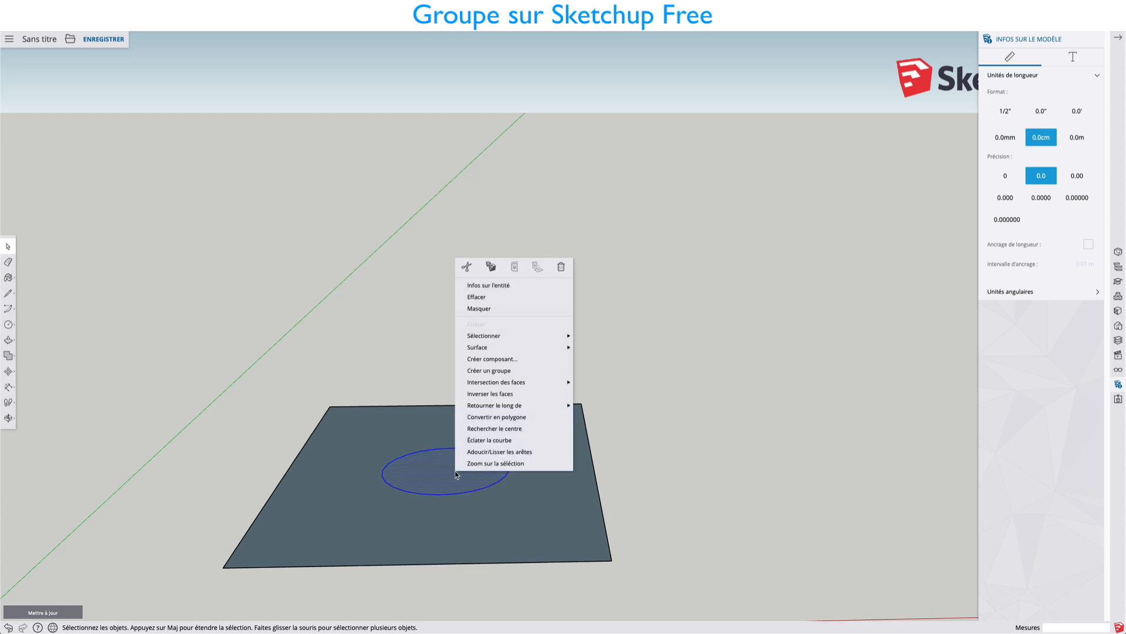
{"action": "left_click", "coordinate": [481, 371]}
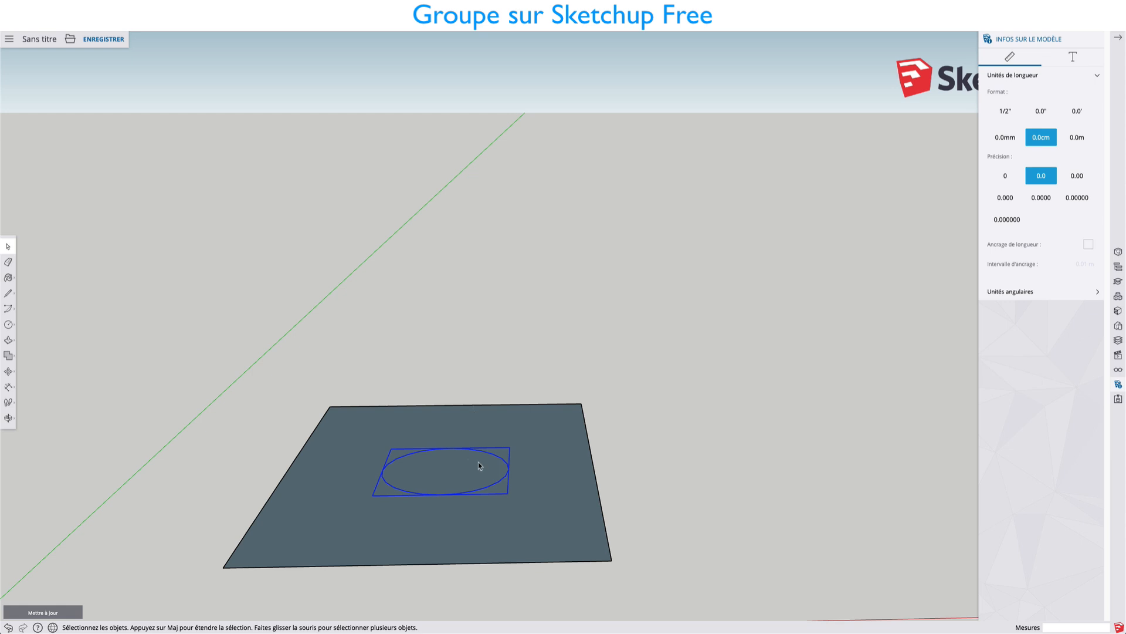
Move the circle group about 0.99 m along the red axis onto the rectangle's right edge, and about 1.74 m onto its front edge.
{"action": "key", "text": "m"}
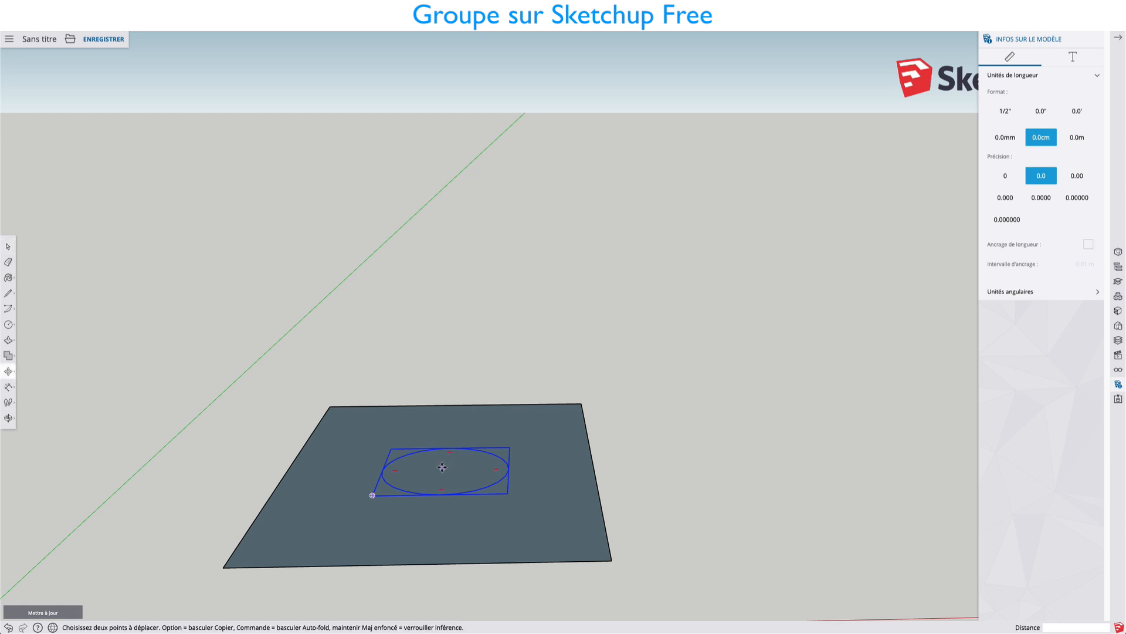
{"action": "left_click", "coordinate": [444, 467]}
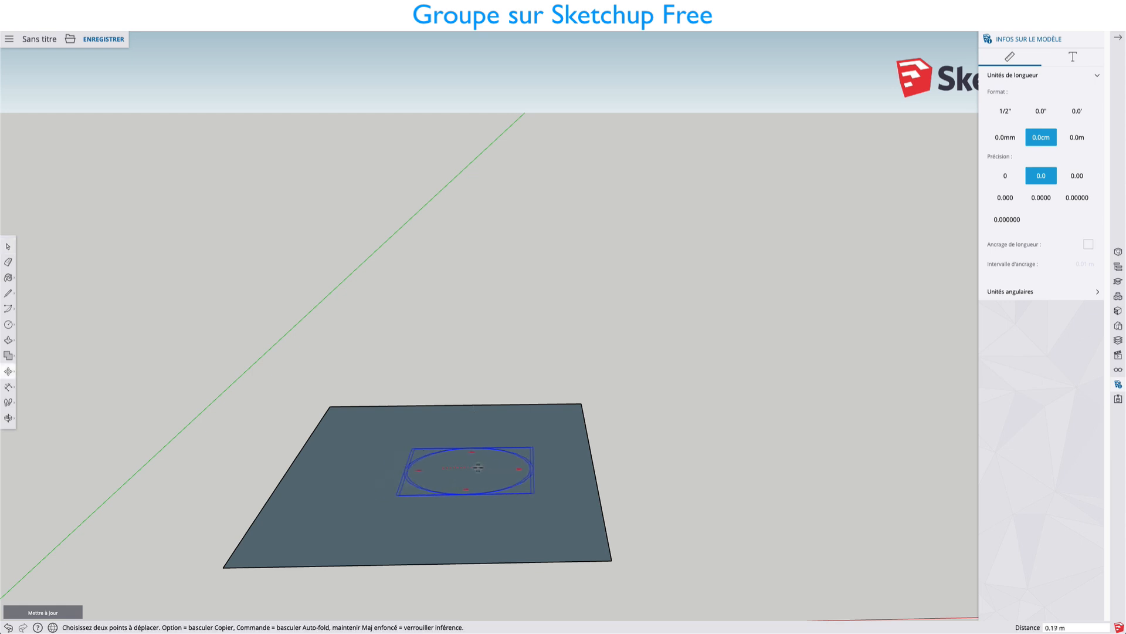
{"action": "left_click", "coordinate": [589, 467]}
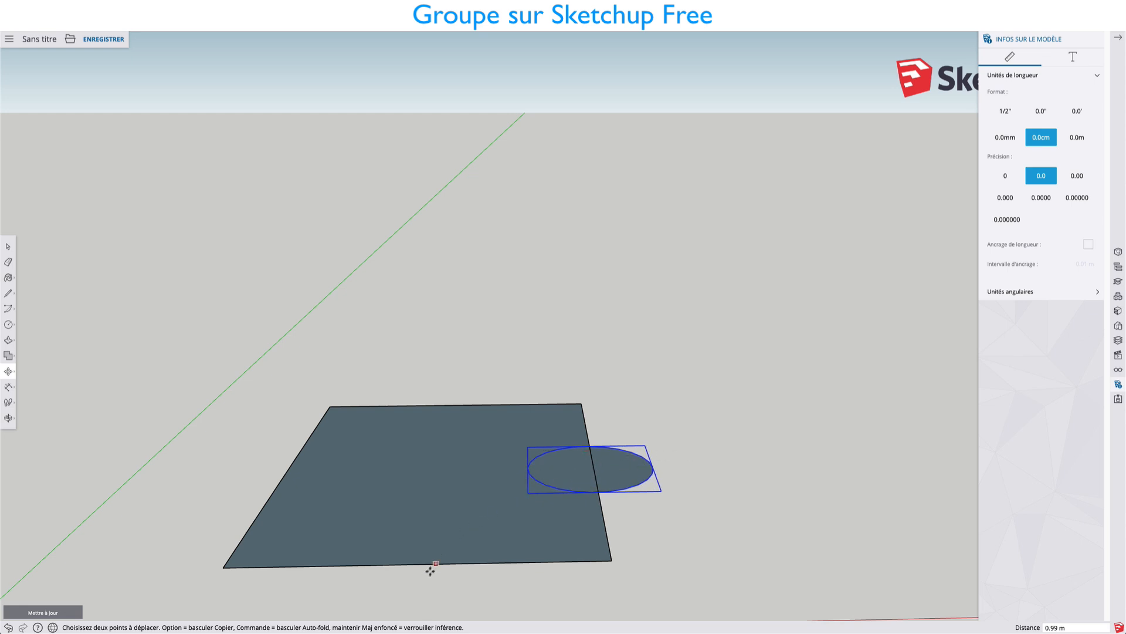
{"action": "left_click", "coordinate": [579, 466]}
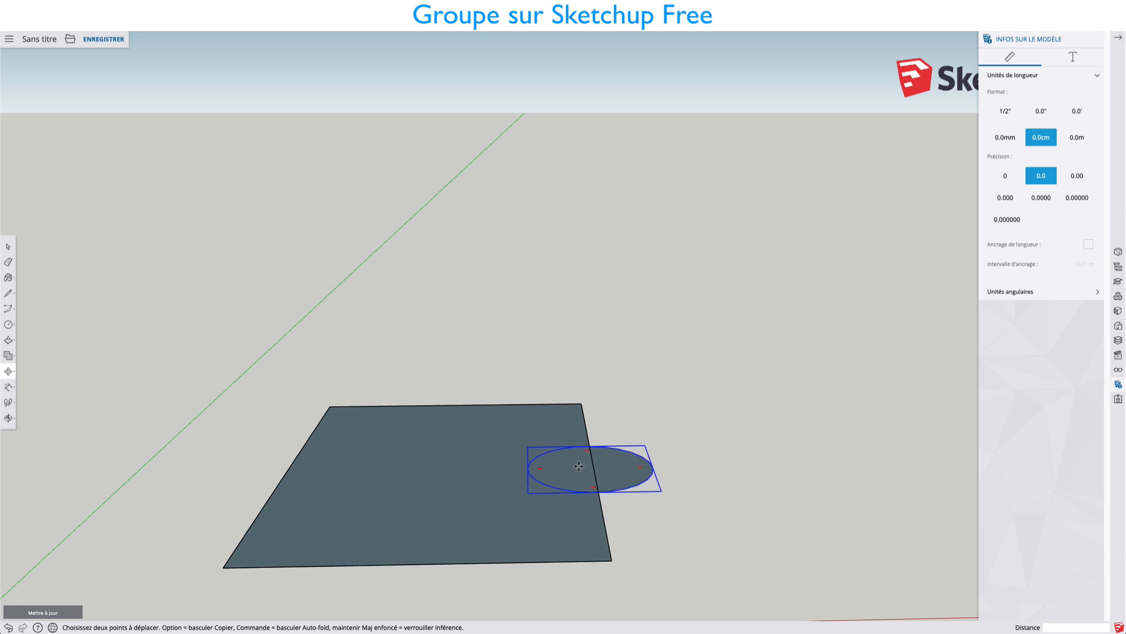
{"action": "left_click", "coordinate": [404, 562]}
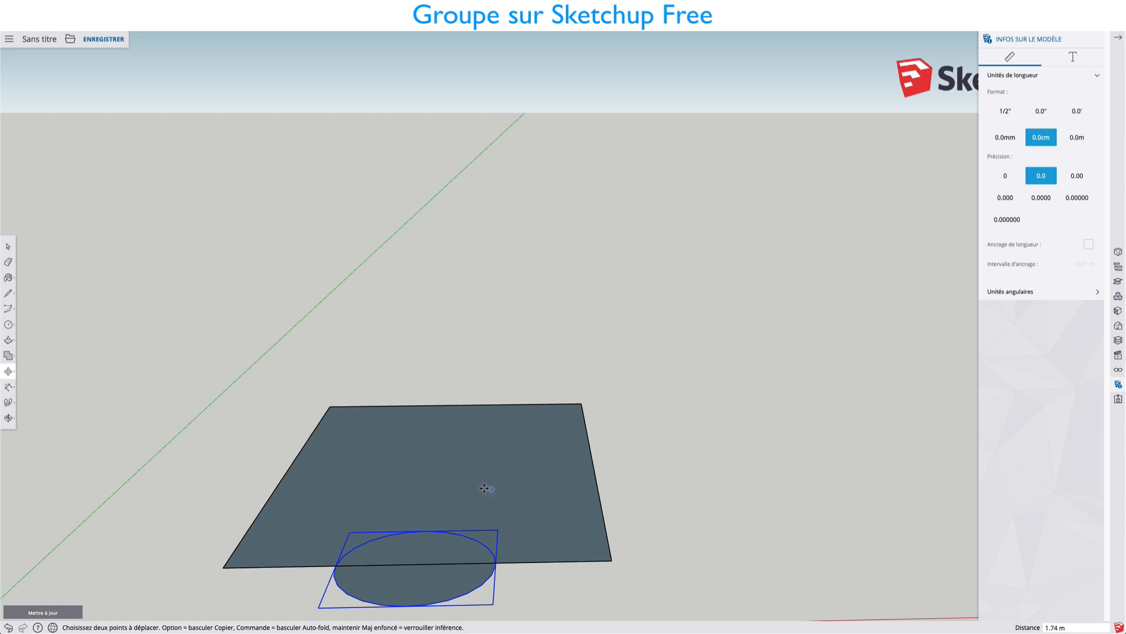
Draw a small rectangle on the large face, near its back left corner.
{"action": "middle_click_drag", "start_coordinate": [488, 485], "coordinate": [652, 376], "text": "shift"}
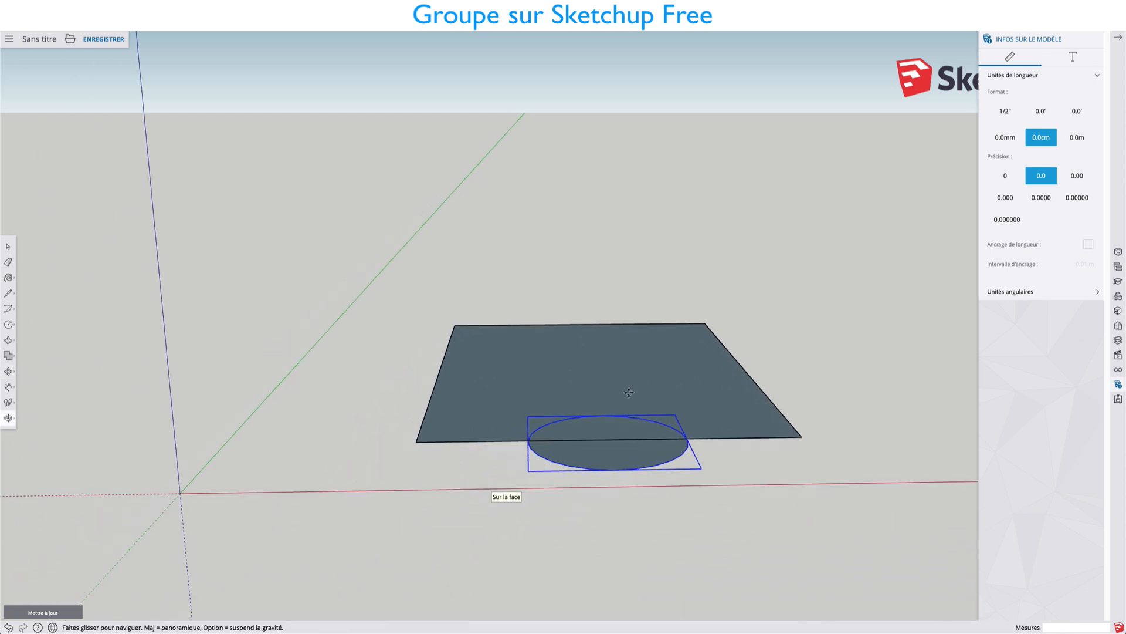
{"action": "middle_click_drag", "start_coordinate": [647, 429], "coordinate": [640, 483]}
{"action": "middle_click_drag", "start_coordinate": [715, 375], "coordinate": [655, 387], "text": "shift"}
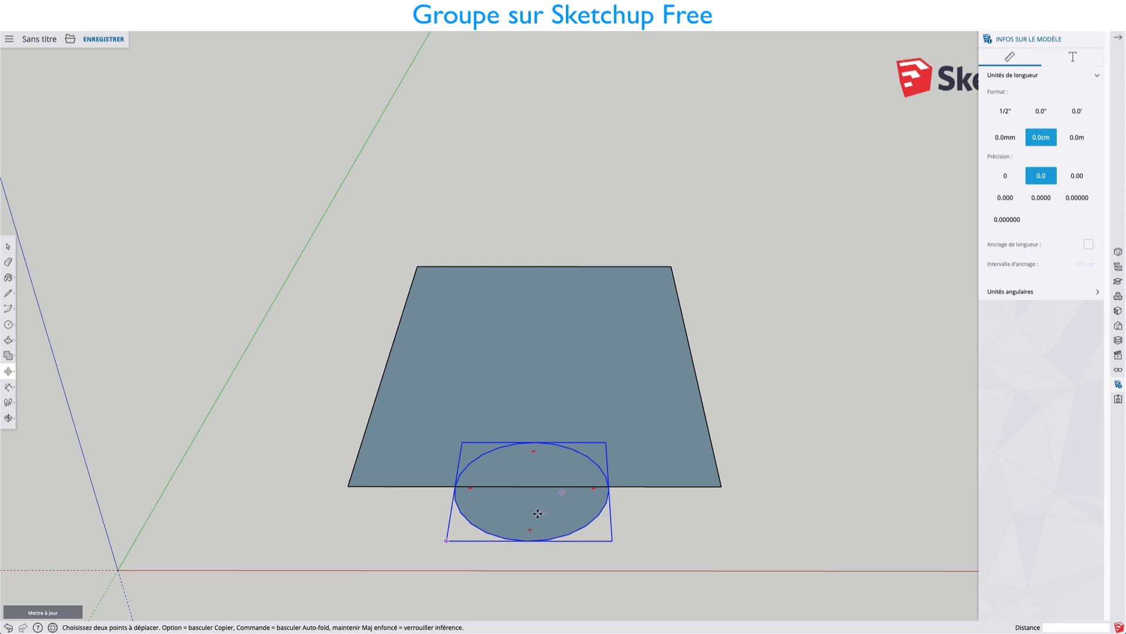
{"action": "middle_click_drag", "start_coordinate": [598, 486], "coordinate": [703, 464]}
{"action": "key", "text": "r"}
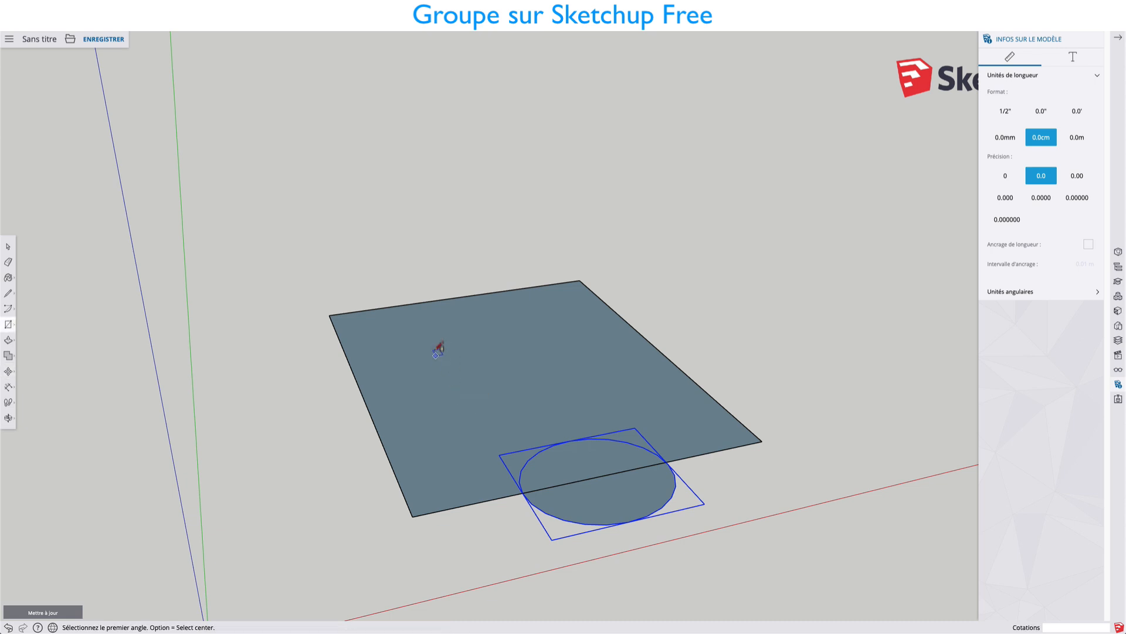
{"action": "left_click", "coordinate": [434, 337]}
{"action": "left_click", "coordinate": [526, 366]}
{"action": "key", "text": "space"}
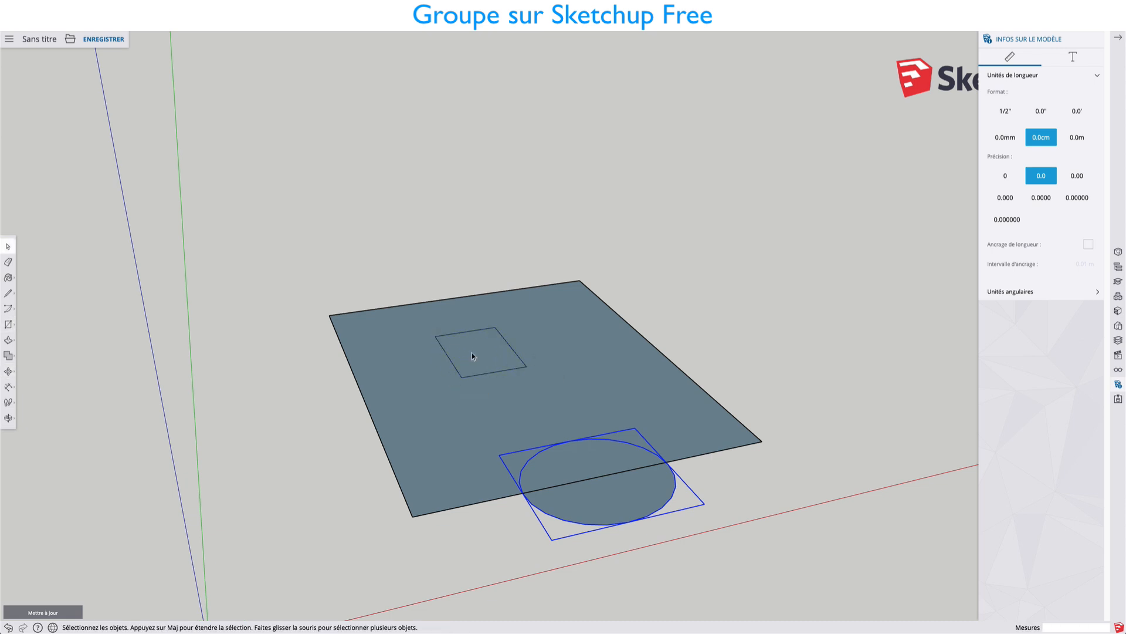
Group the small rectangle and move it about 0.85 m along the red axis onto the large rectangle's left edge.
{"action": "left_click", "coordinate": [472, 356]}
{"action": "right_click", "coordinate": [472, 356]}
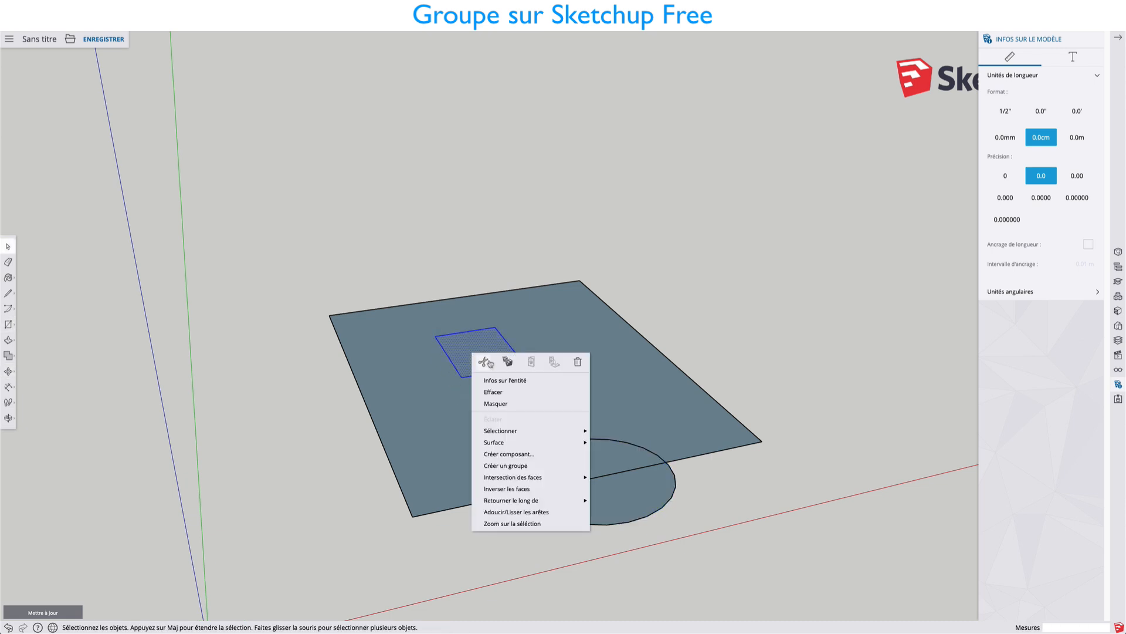
{"action": "left_click", "coordinate": [508, 466]}
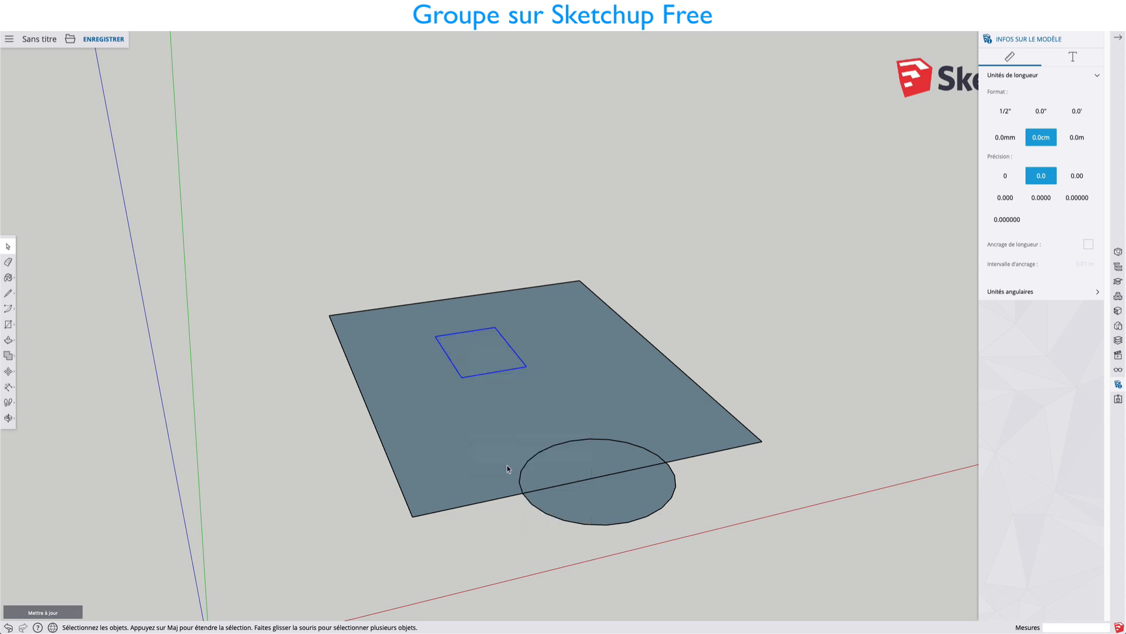
{"action": "key", "text": "m"}
{"action": "left_click", "coordinate": [480, 349]}
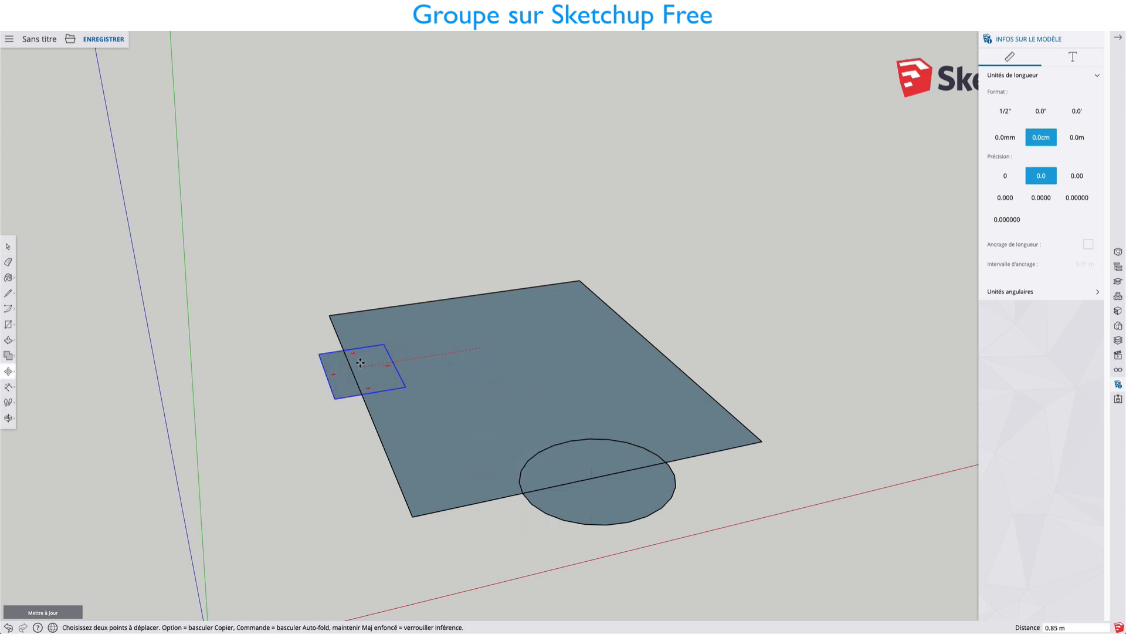
{"action": "left_click", "coordinate": [360, 362]}
Select the large rectangle's face with its edges and make them a group.
{"action": "middle_click_drag", "start_coordinate": [747, 354], "coordinate": [568, 382]}
{"action": "key", "text": "space"}
{"action": "double_click", "coordinate": [540, 388]}
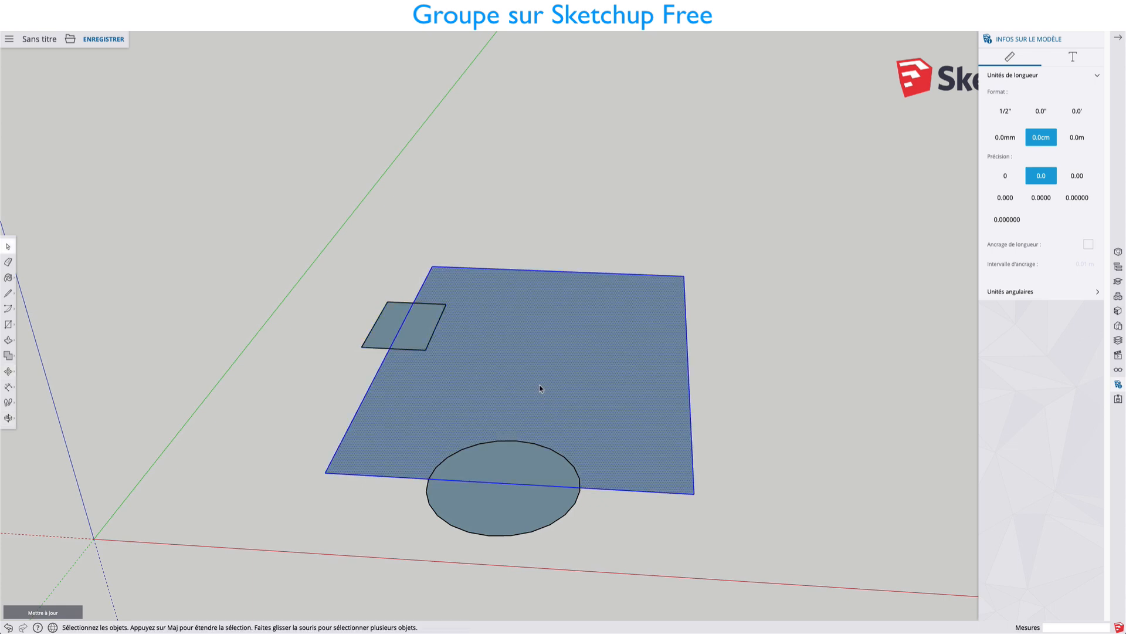
{"action": "right_click", "coordinate": [540, 388]}
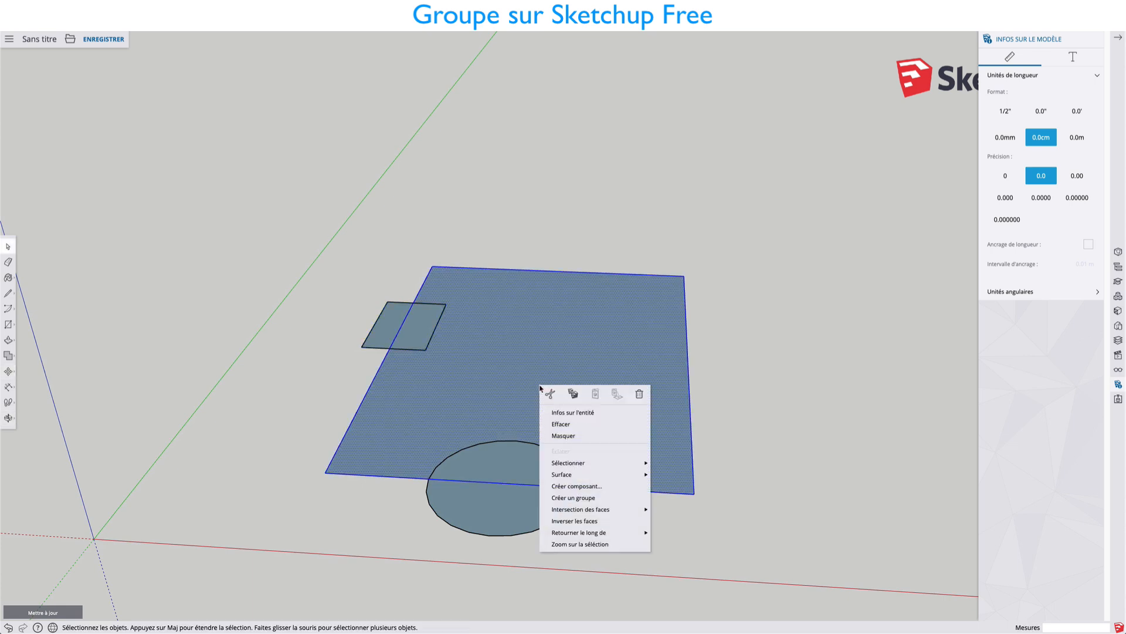
{"action": "left_click", "coordinate": [575, 475]}
Select the circle, the small rectangle and the large rectangle in turn to check that each is its own group.
{"action": "left_click", "coordinate": [526, 516]}
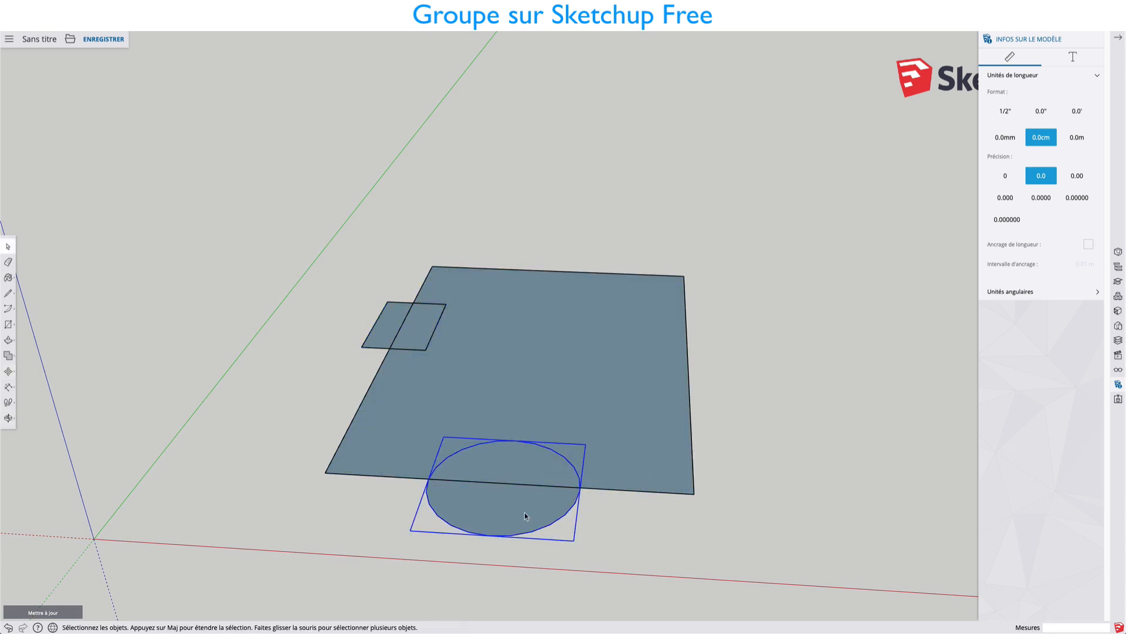
{"action": "left_click", "coordinate": [371, 333]}
{"action": "left_click", "coordinate": [489, 355]}
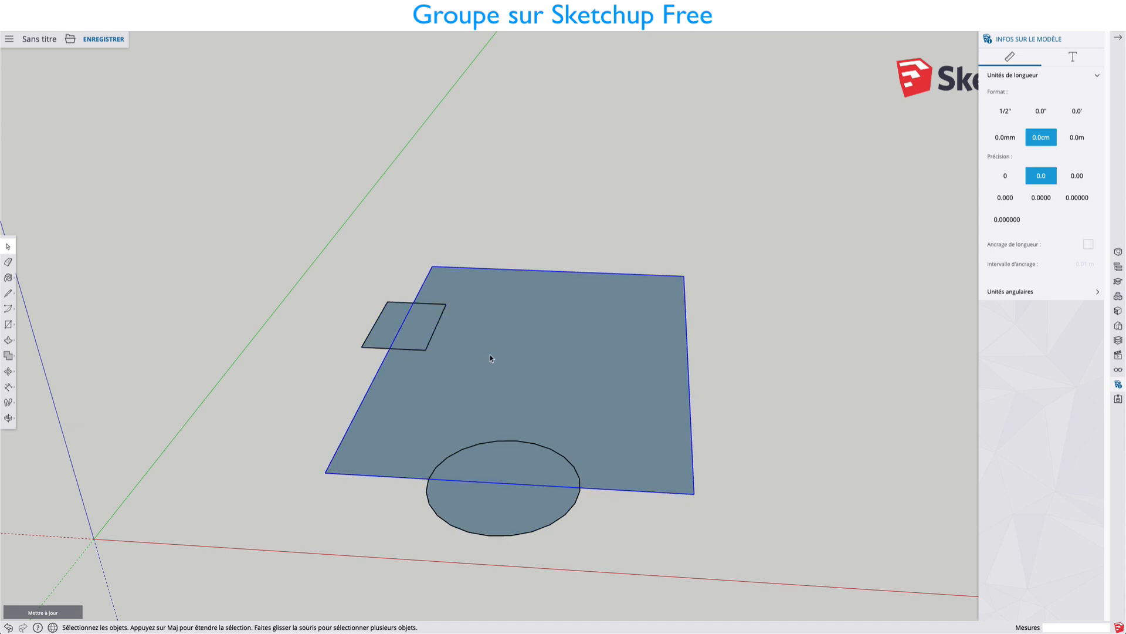
Select the small rectangle group together with the circle group and make one combined group of them.
{"action": "left_click", "coordinate": [424, 332]}
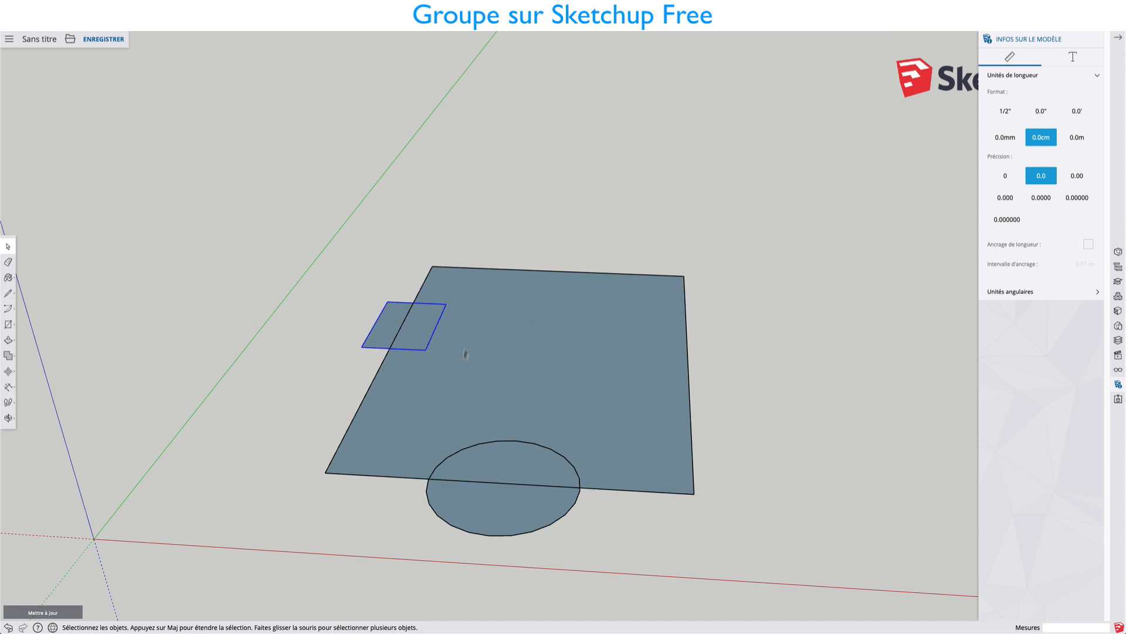
{"action": "left_click", "coordinate": [508, 459], "text": "shift"}
{"action": "right_click", "coordinate": [509, 459]}
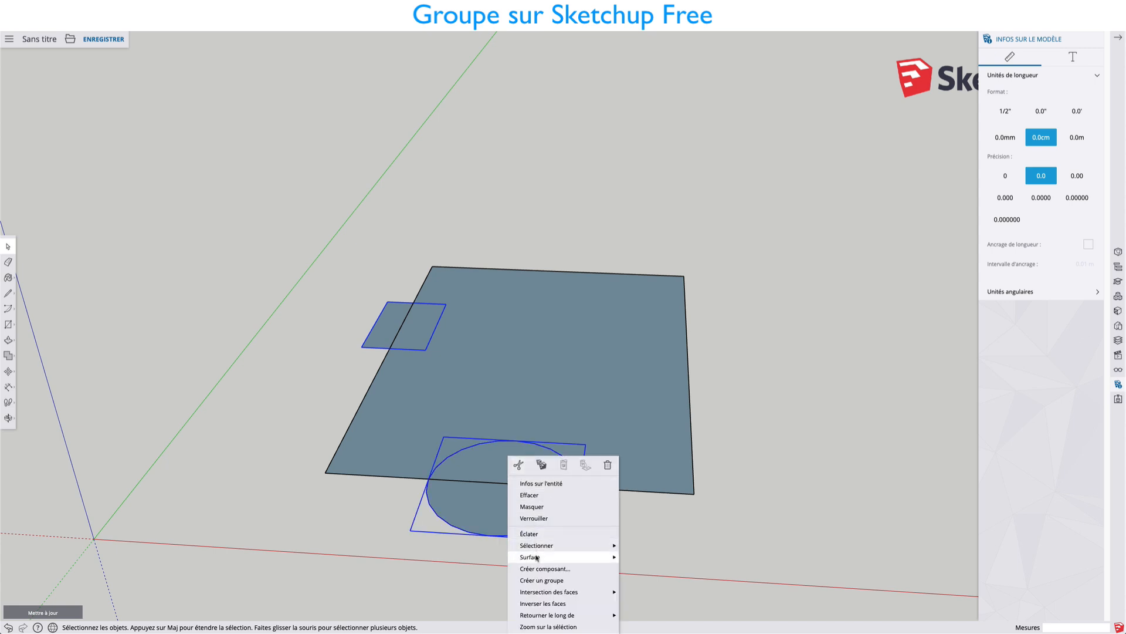
{"action": "left_click", "coordinate": [540, 576]}
{"action": "left_click", "coordinate": [748, 376]}
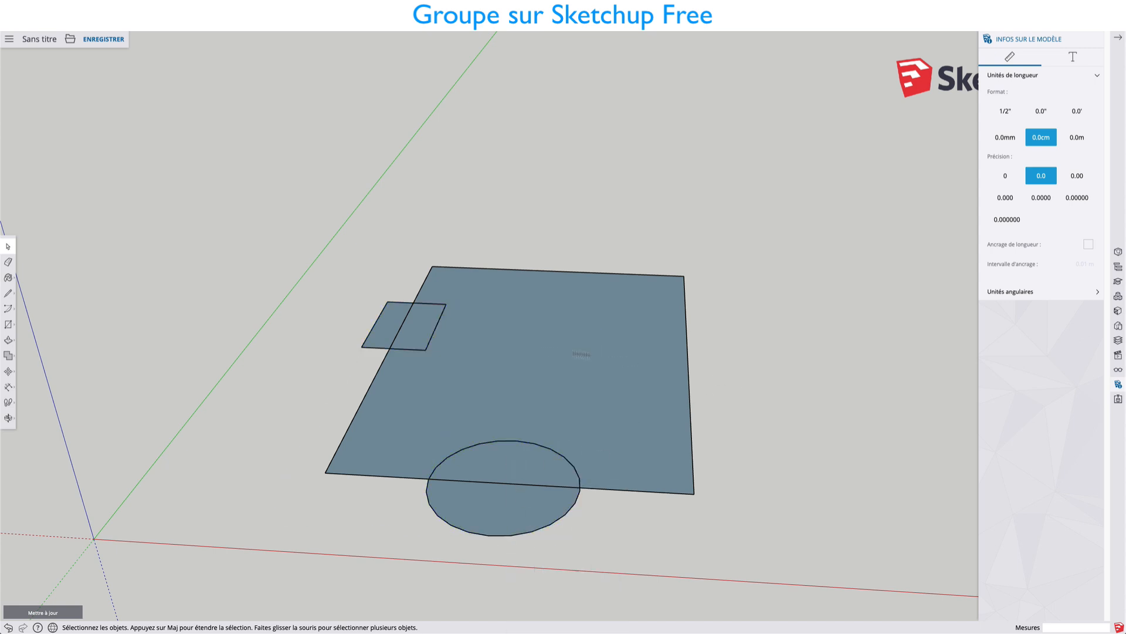
Open the combined group and select the circle and small rectangle inside it to check that each is still its own group.
{"action": "left_click", "coordinate": [493, 482]}
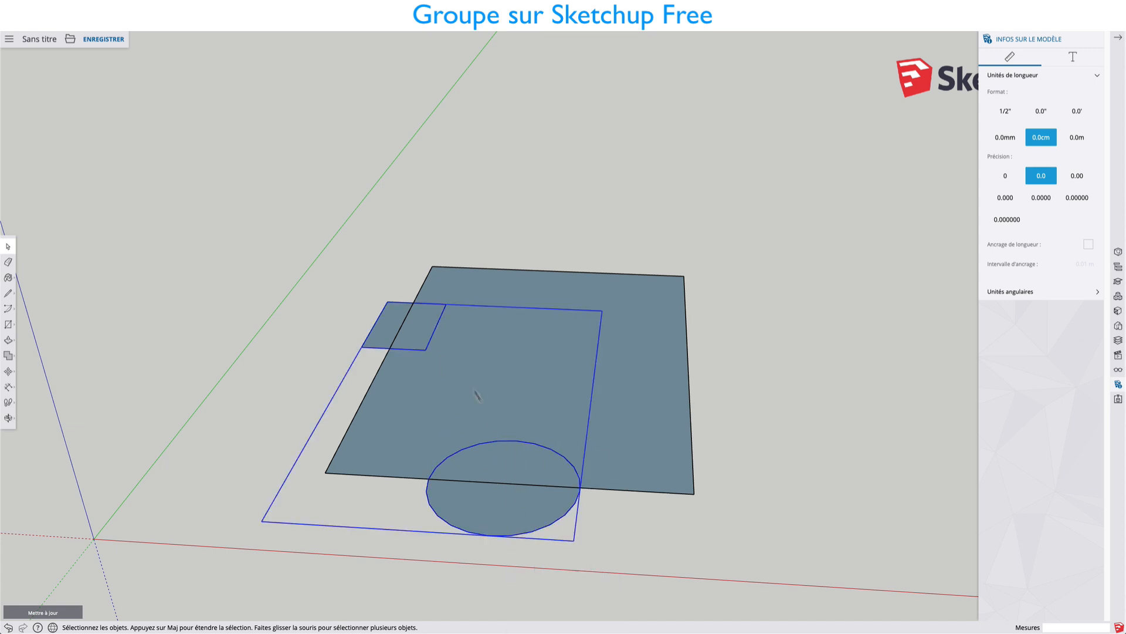
{"action": "double_click", "coordinate": [518, 458]}
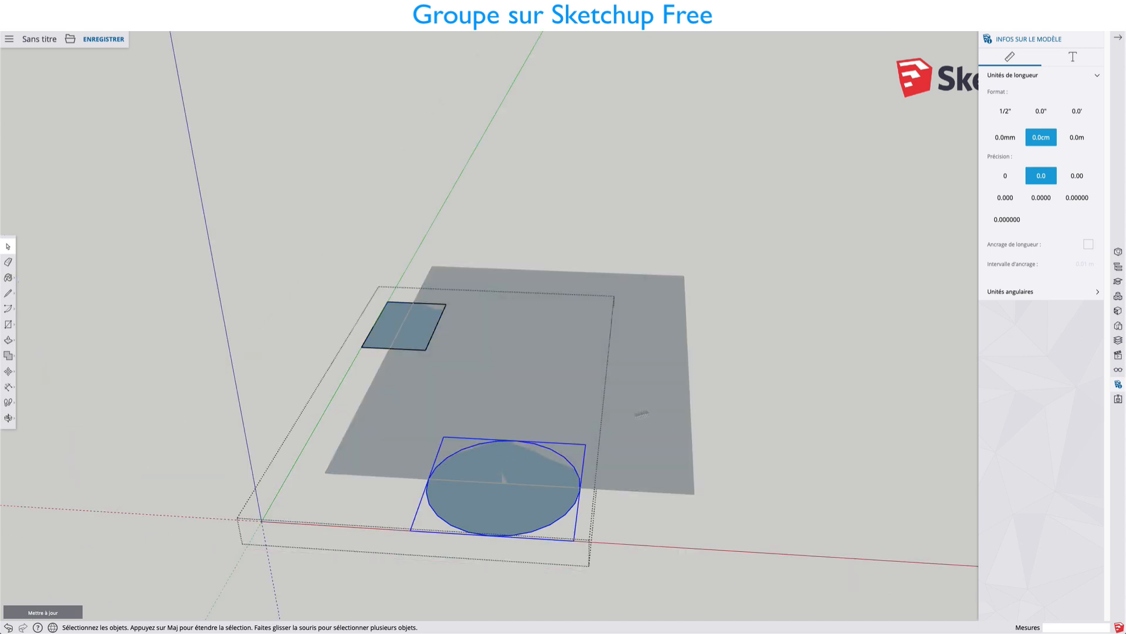
{"action": "key", "text": "Escape"}
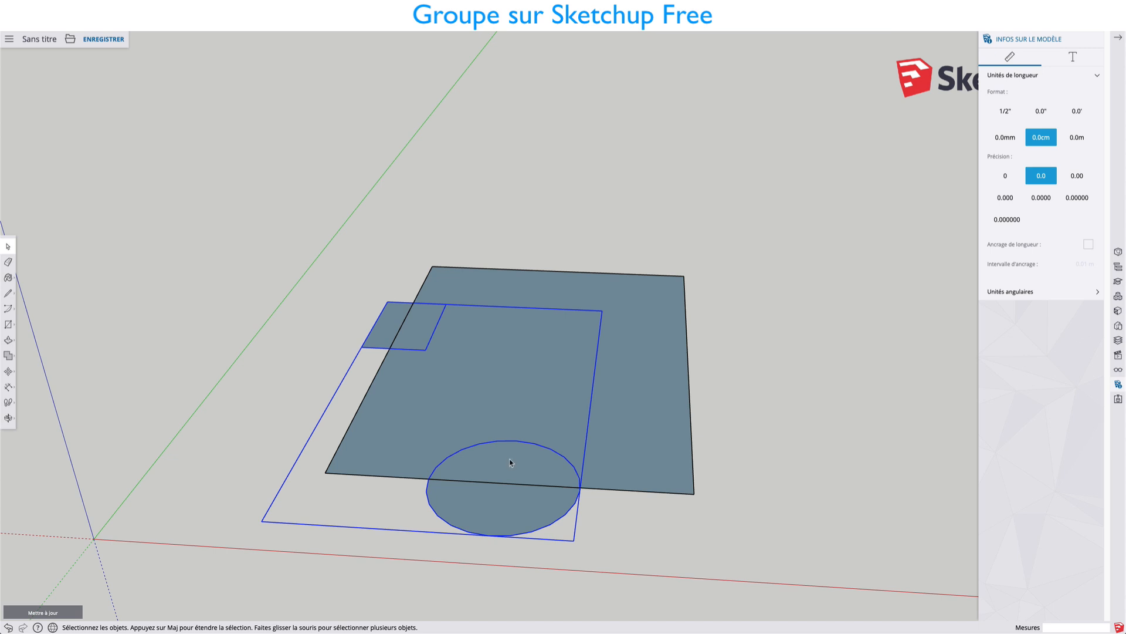
{"action": "double_click", "coordinate": [510, 462]}
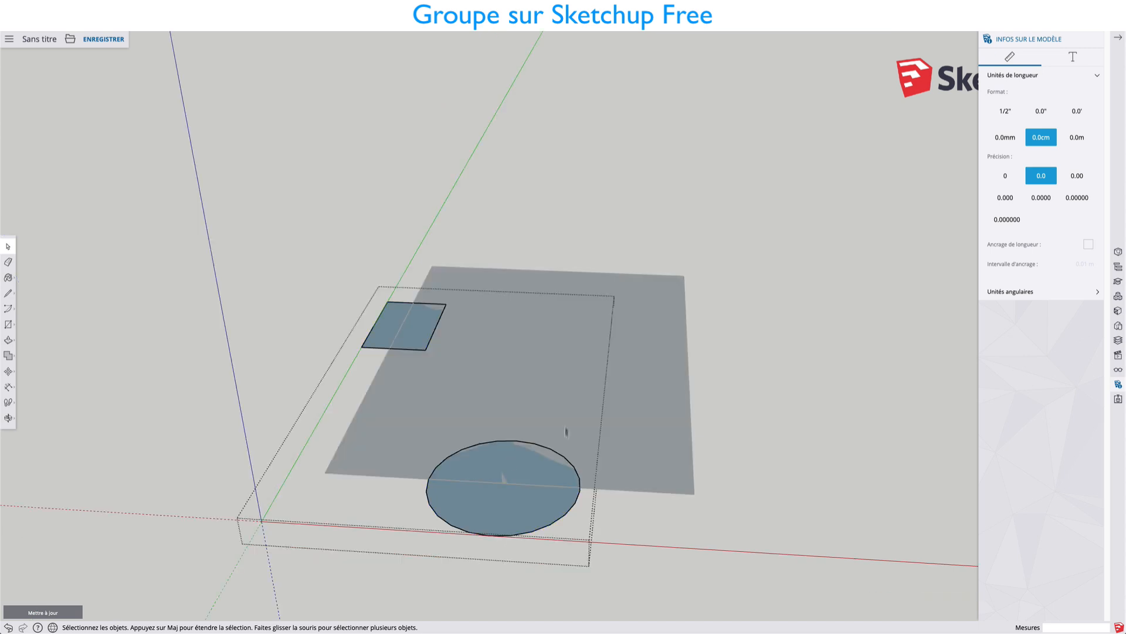
{"action": "left_click", "coordinate": [500, 468]}
{"action": "left_click", "coordinate": [417, 321]}
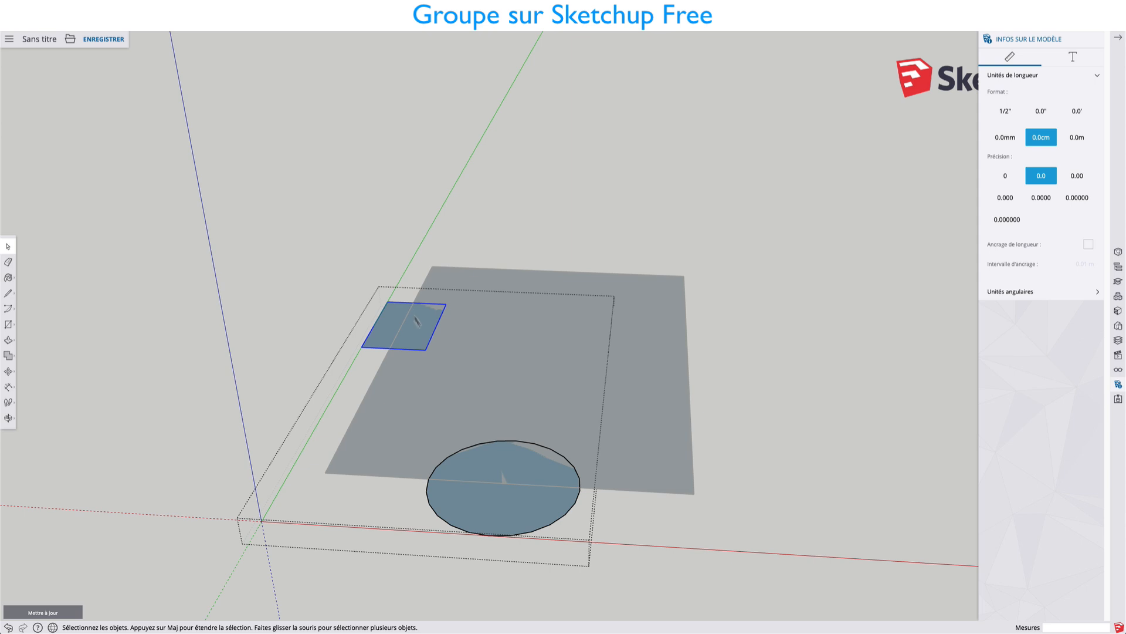
{"action": "left_click", "coordinate": [511, 456]}
{"action": "scroll", "coordinate": [505, 470], "scroll_direction": "up", "scroll_amount": 3}
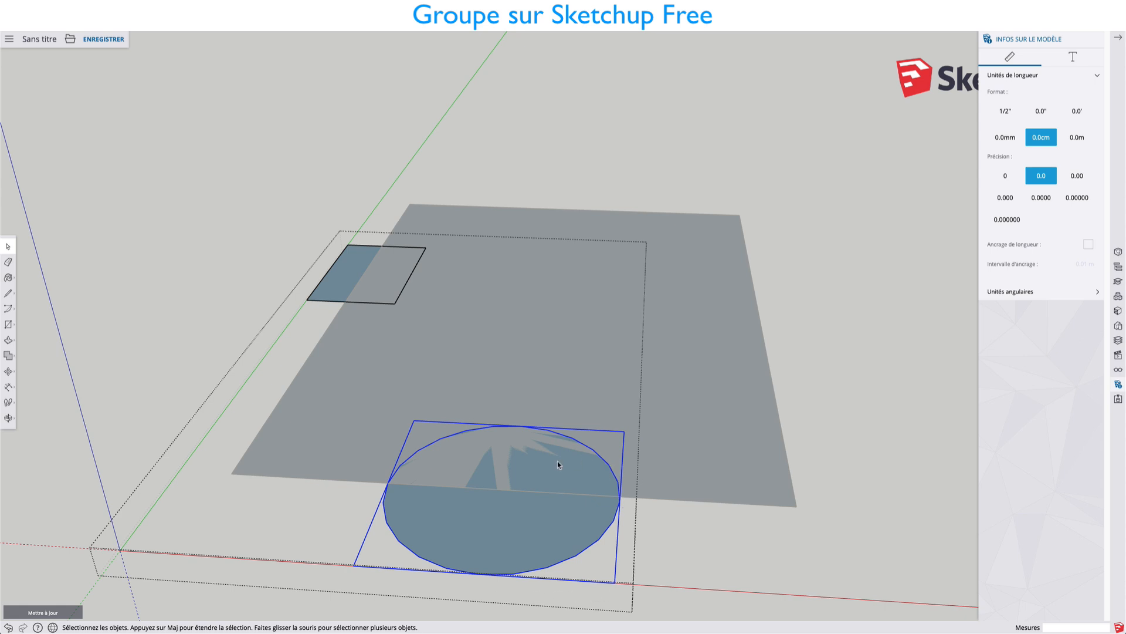
{"action": "scroll", "coordinate": [557, 460], "scroll_direction": "down", "scroll_amount": 3}
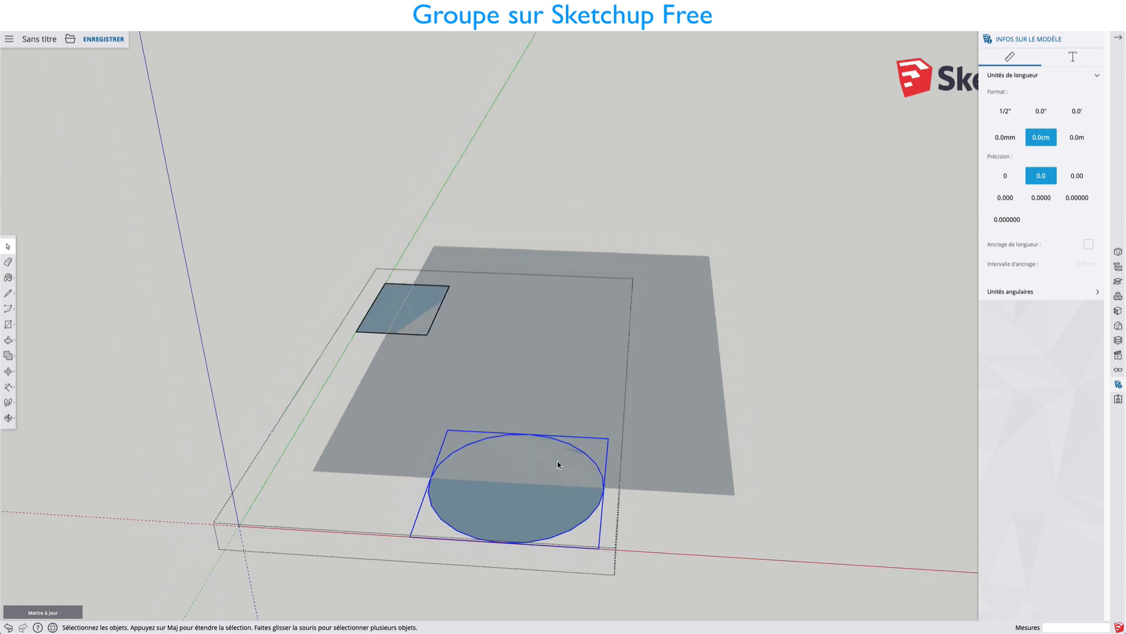
{"action": "left_click", "coordinate": [750, 471]}
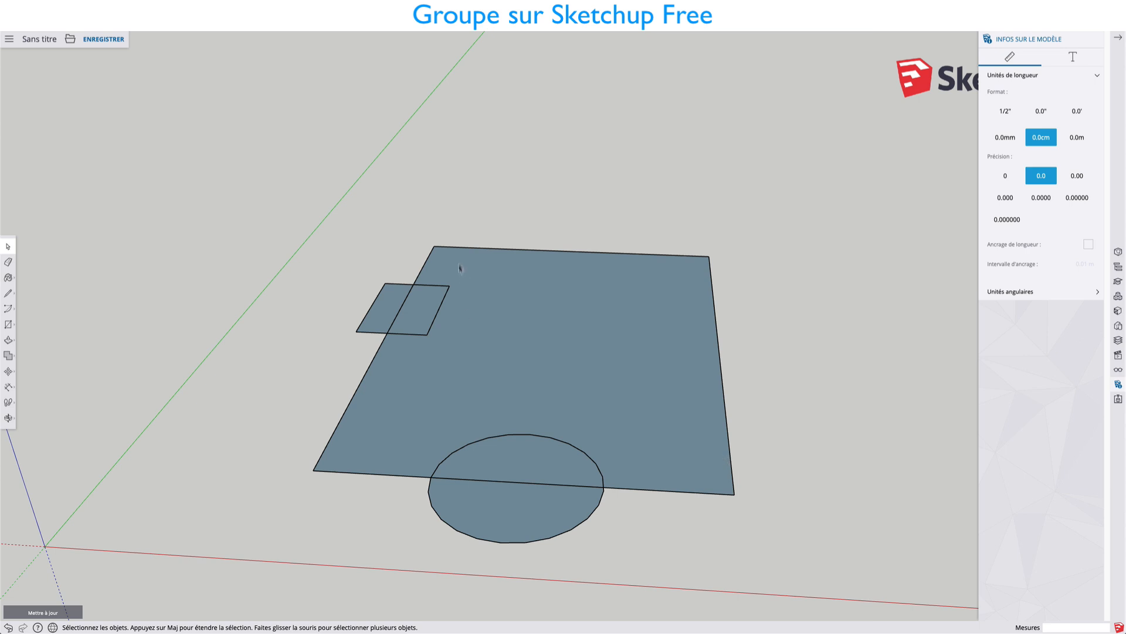
Open Jouet_Bois_Forme.skp from the Objets folder without saving the changes to the current model.
{"action": "left_click", "coordinate": [70, 39]}
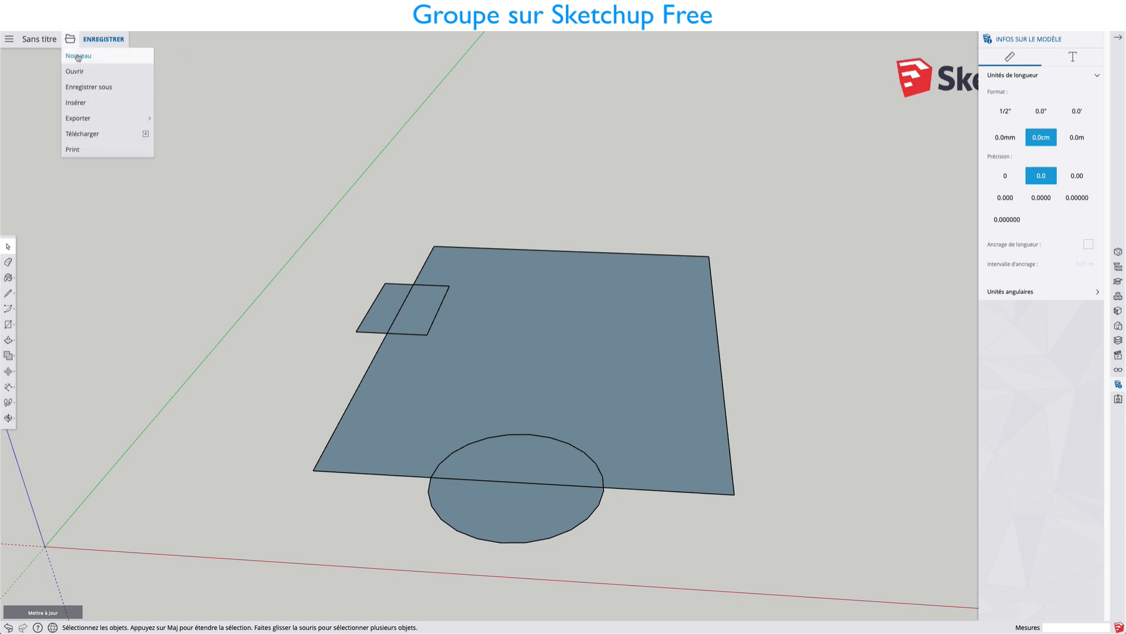
{"action": "left_click", "coordinate": [78, 73]}
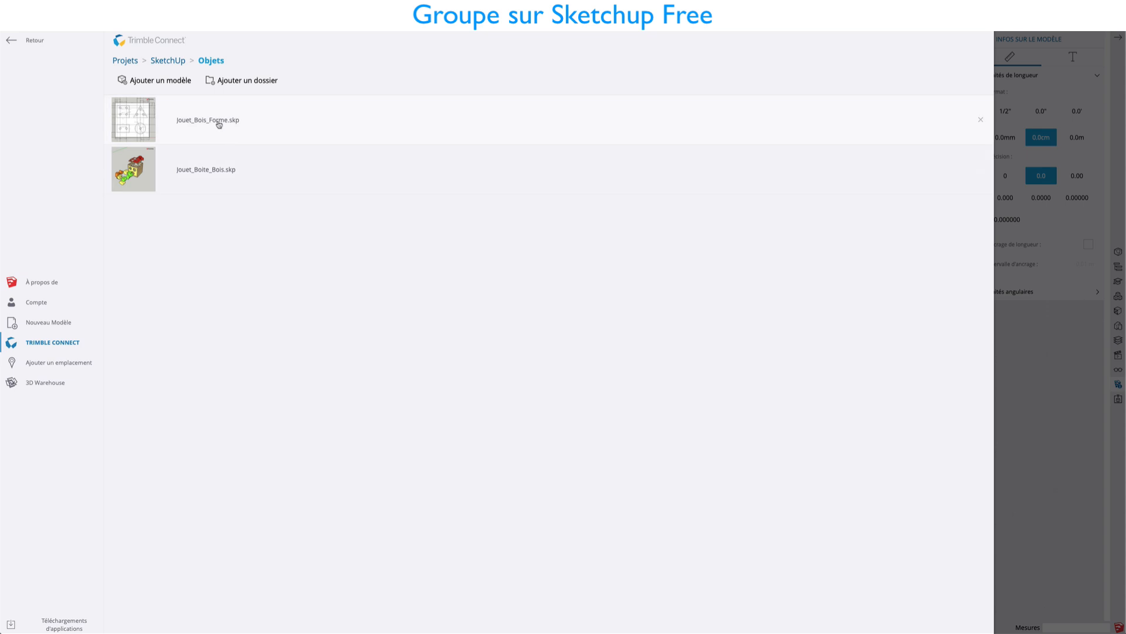
{"action": "left_click", "coordinate": [219, 125]}
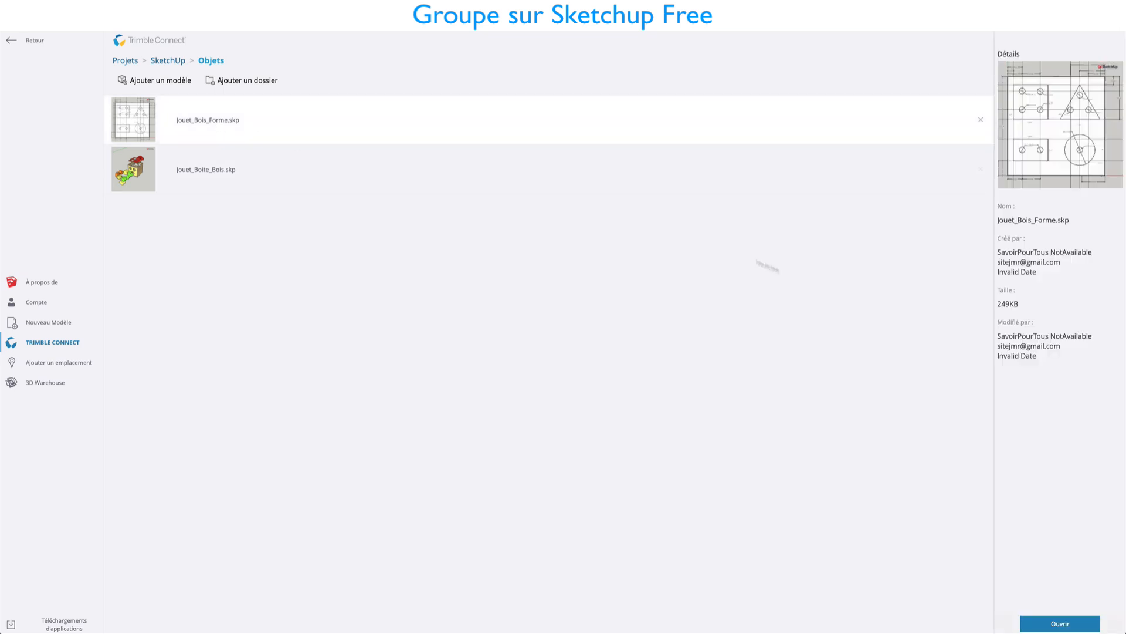
{"action": "left_click", "coordinate": [1066, 624]}
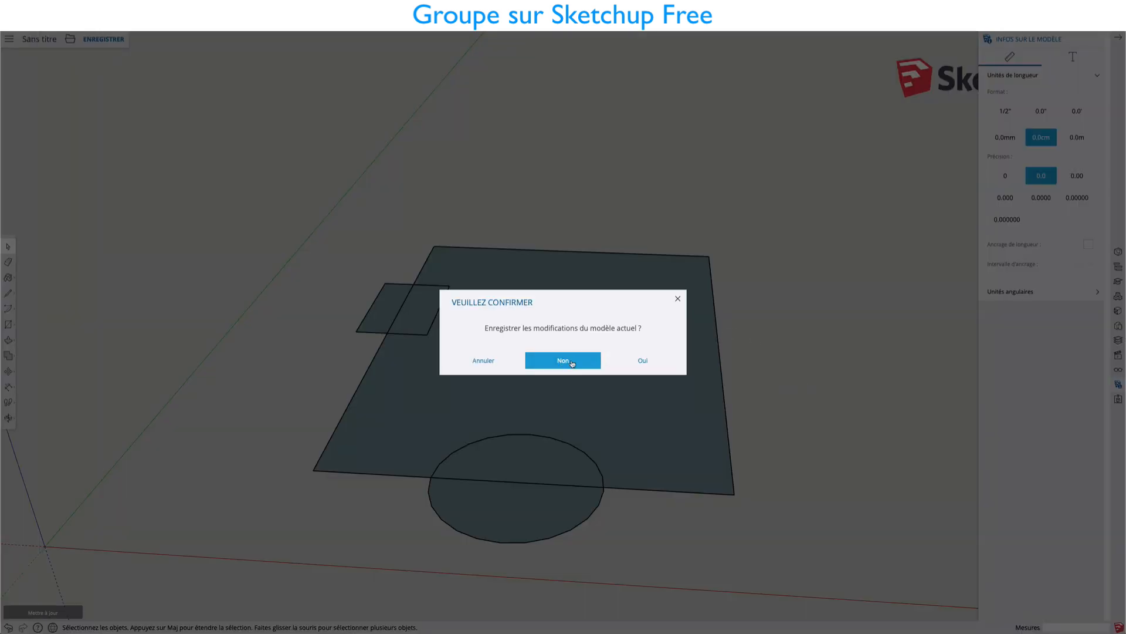
{"action": "left_click", "coordinate": [573, 363]}
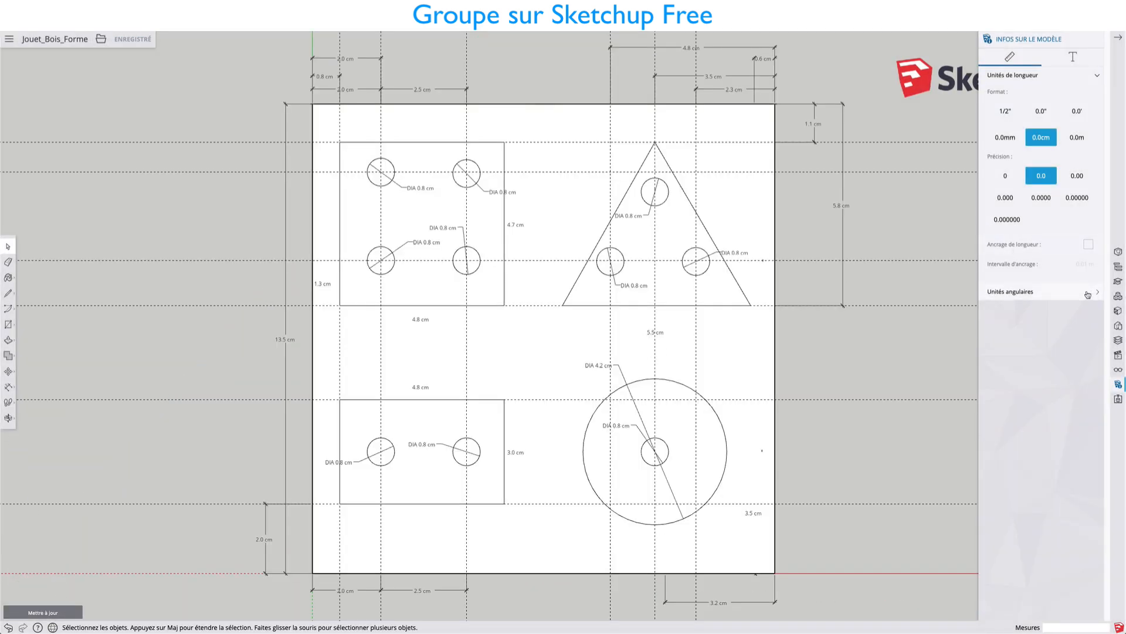
Show the view options and draw a rectangle of about 23.4 x 16.5 cm in the empty area beside the dimensioned board.
{"action": "left_click", "coordinate": [1118, 356]}
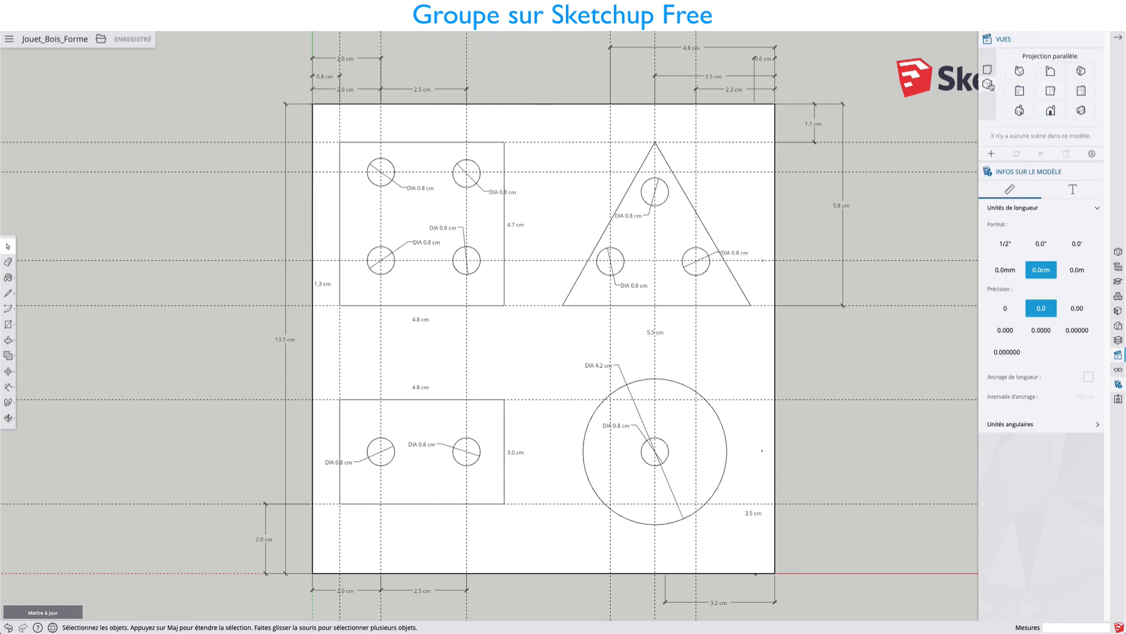
{"action": "scroll", "coordinate": [673, 219], "scroll_direction": "down", "scroll_amount": 3}
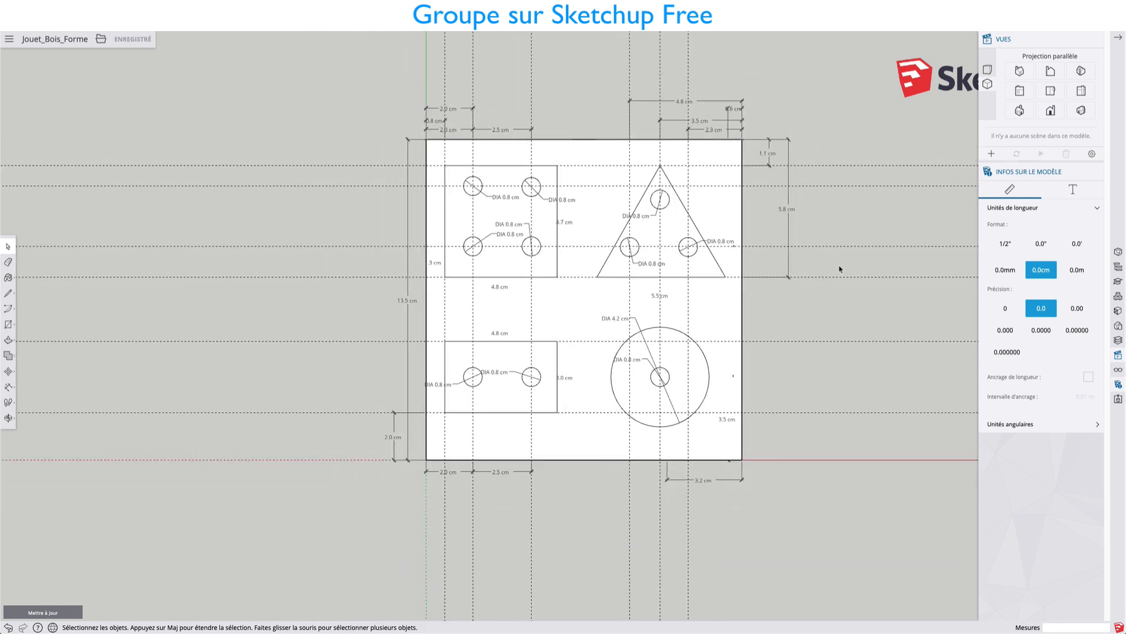
{"action": "middle_click_drag", "start_coordinate": [840, 269], "coordinate": [641, 263], "text": "shift"}
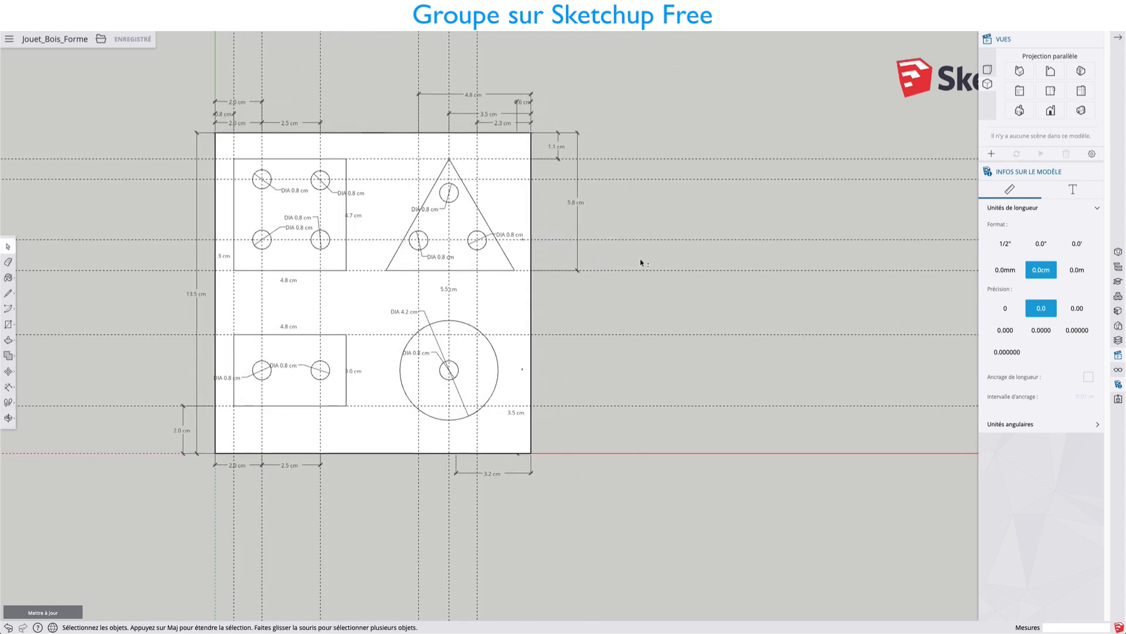
{"action": "scroll", "coordinate": [639, 258], "scroll_direction": "down", "scroll_amount": 3}
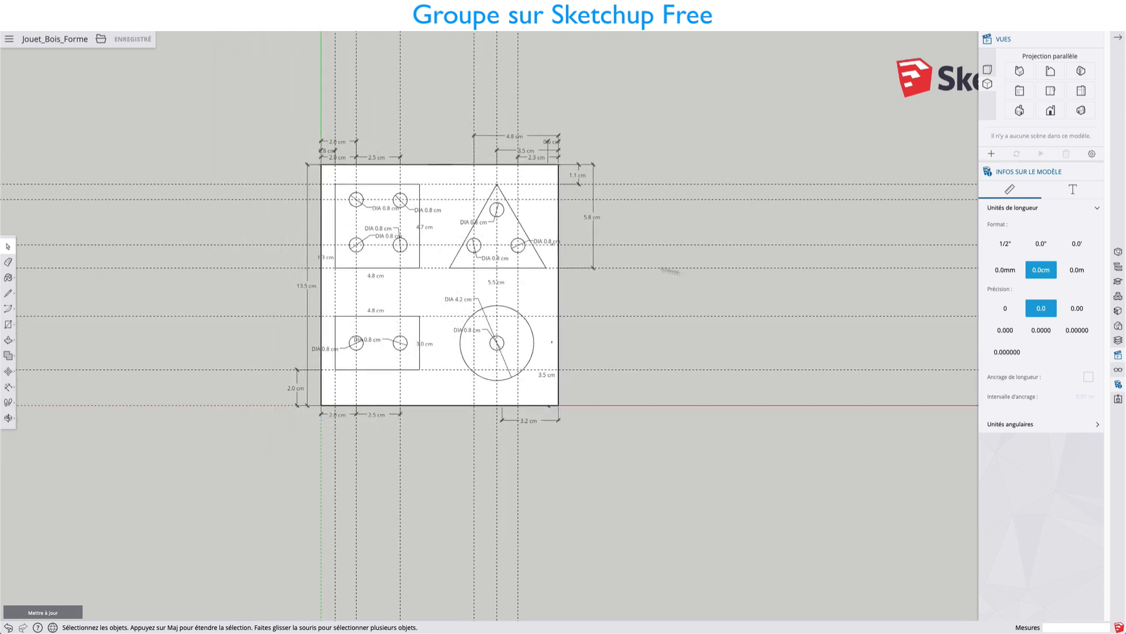
{"action": "key", "text": "r"}
{"action": "left_click", "coordinate": [341, 180]}
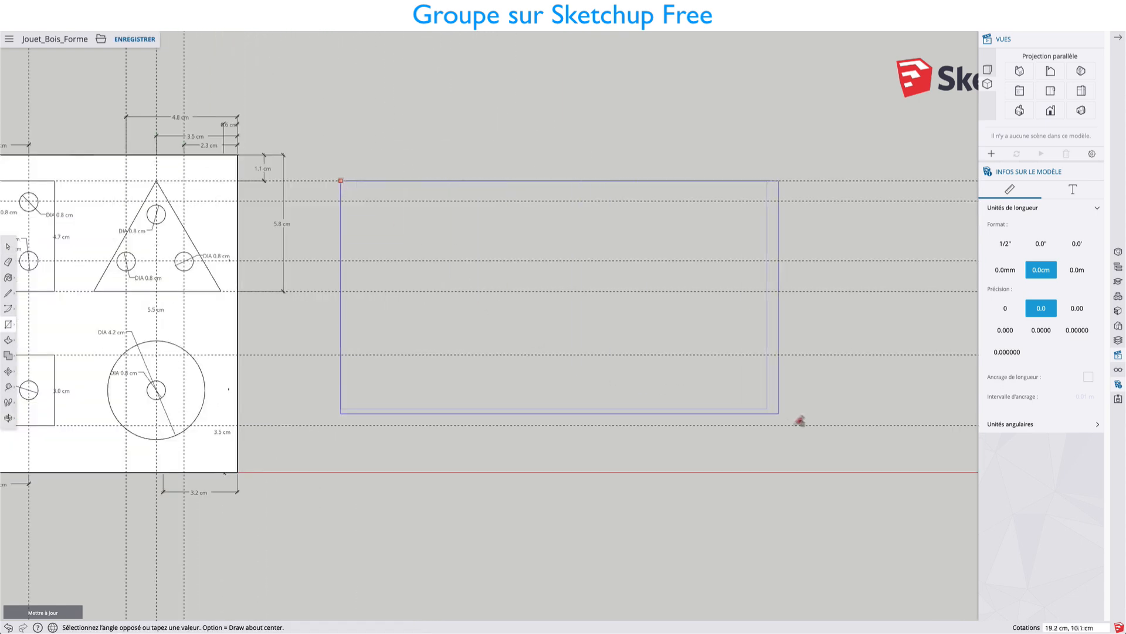
{"action": "left_click", "coordinate": [883, 568]}
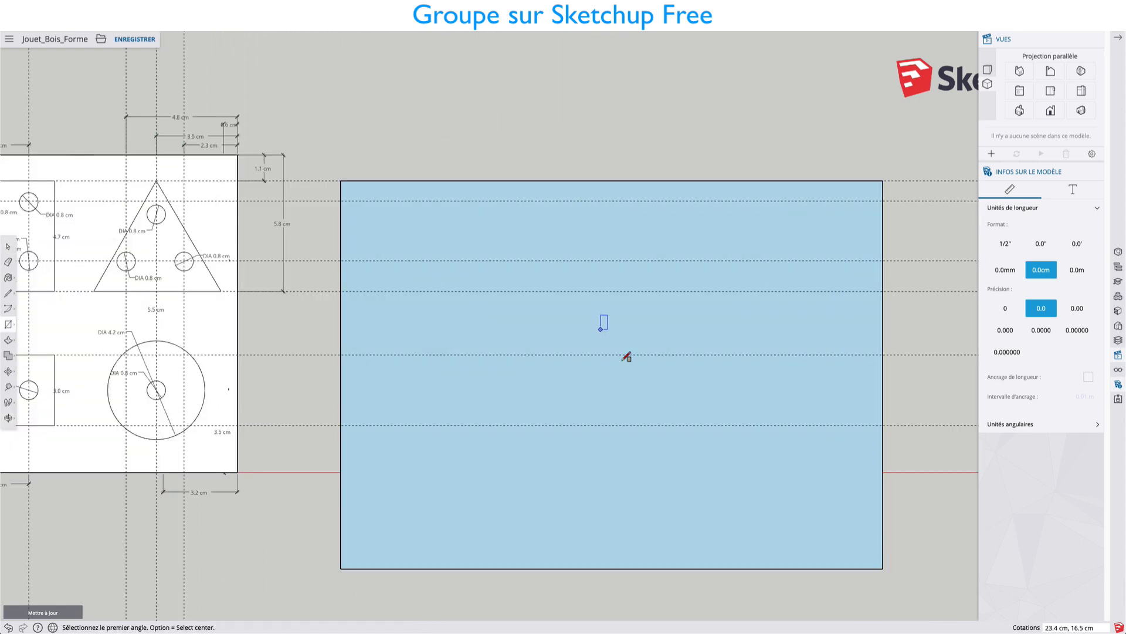
Place a guide about 13.5 cm from the new rectangle's left edge and draw a line along it across the face.
{"action": "key", "text": "t"}
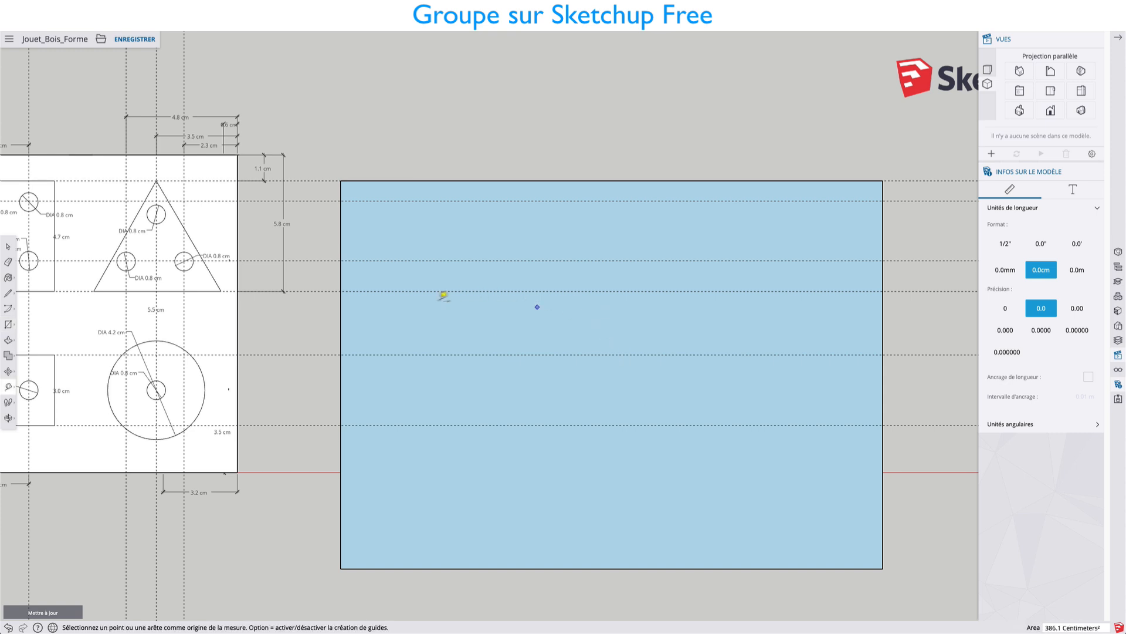
{"action": "left_click", "coordinate": [341, 318]}
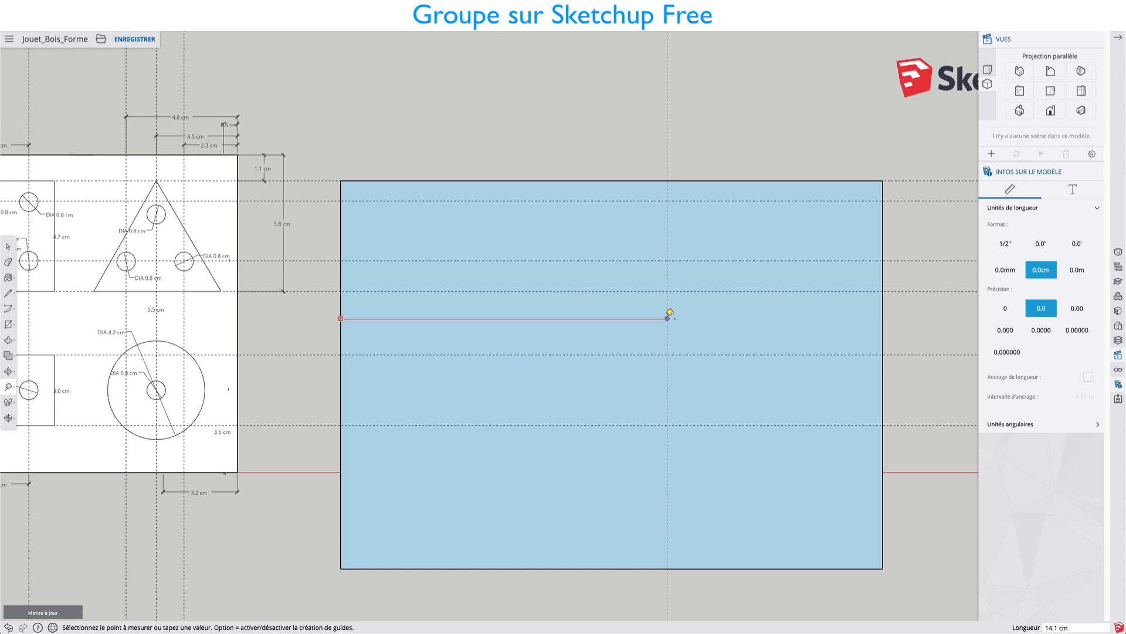
{"action": "left_click", "coordinate": [654, 317]}
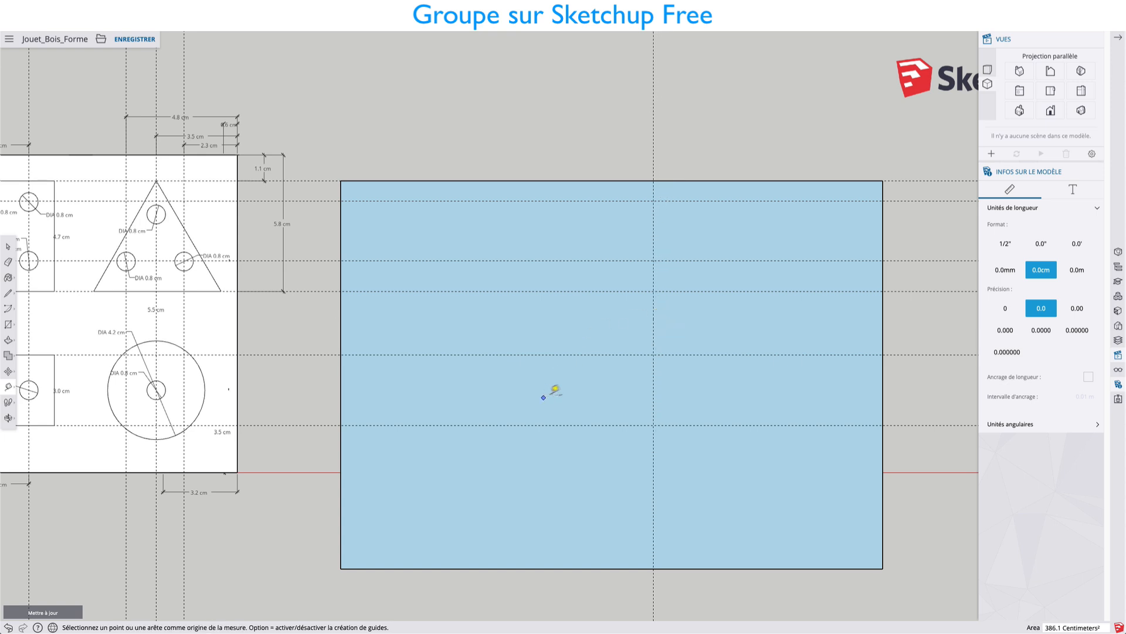
{"action": "key", "text": "l"}
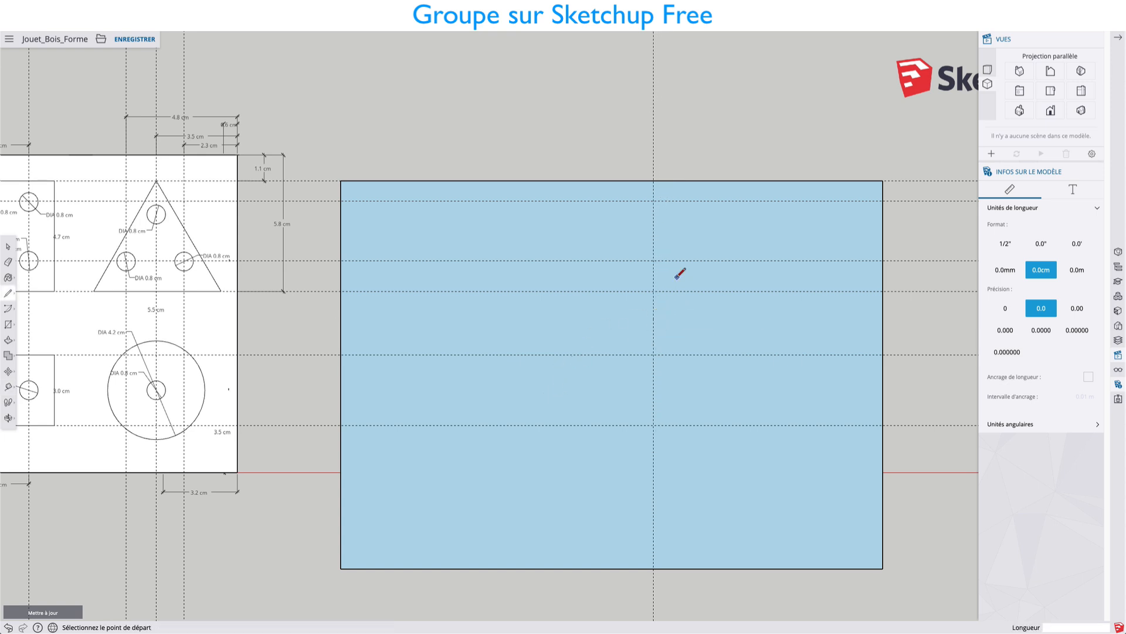
{"action": "left_click", "coordinate": [654, 181]}
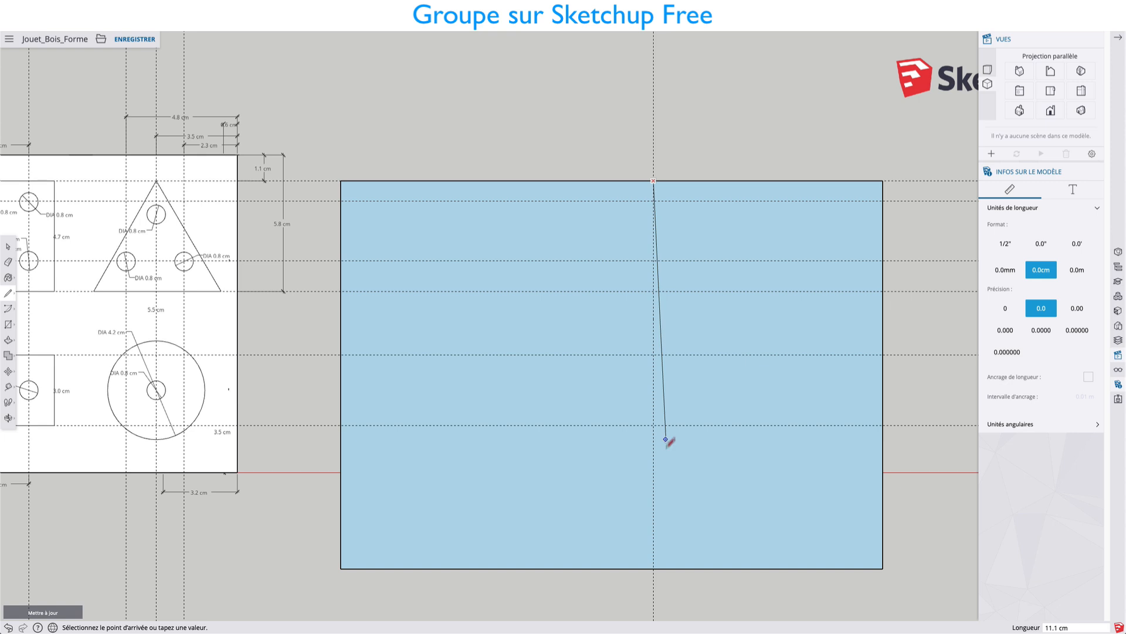
{"action": "left_click", "coordinate": [654, 568]}
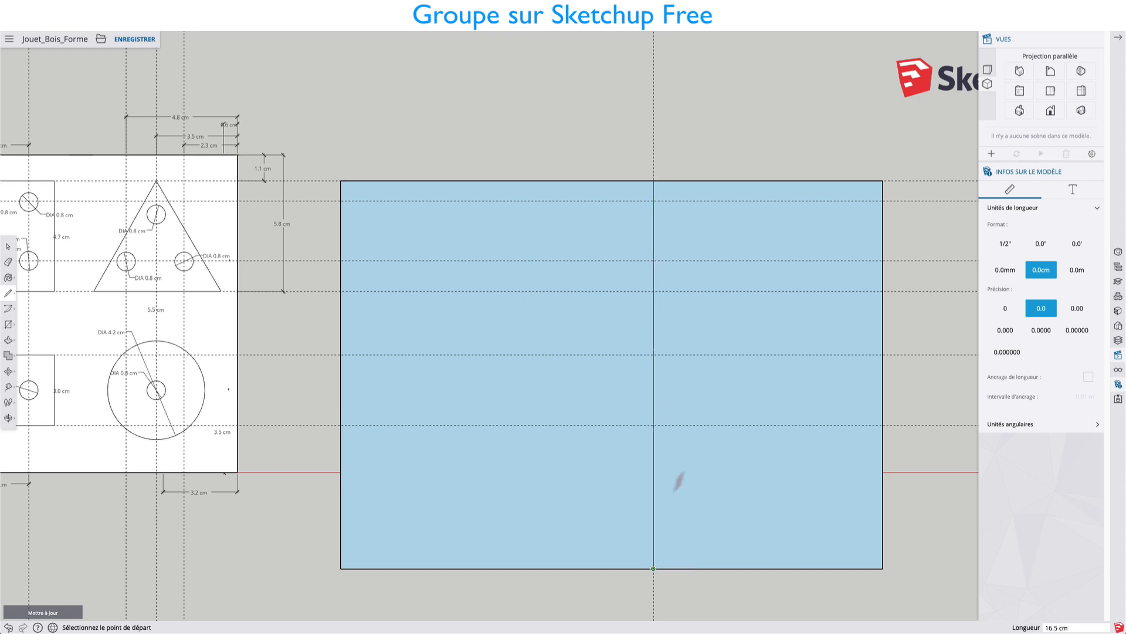
Try erasing the upper edge of the section right of the dividing line, and undo the erasure.
{"action": "key", "text": "e"}
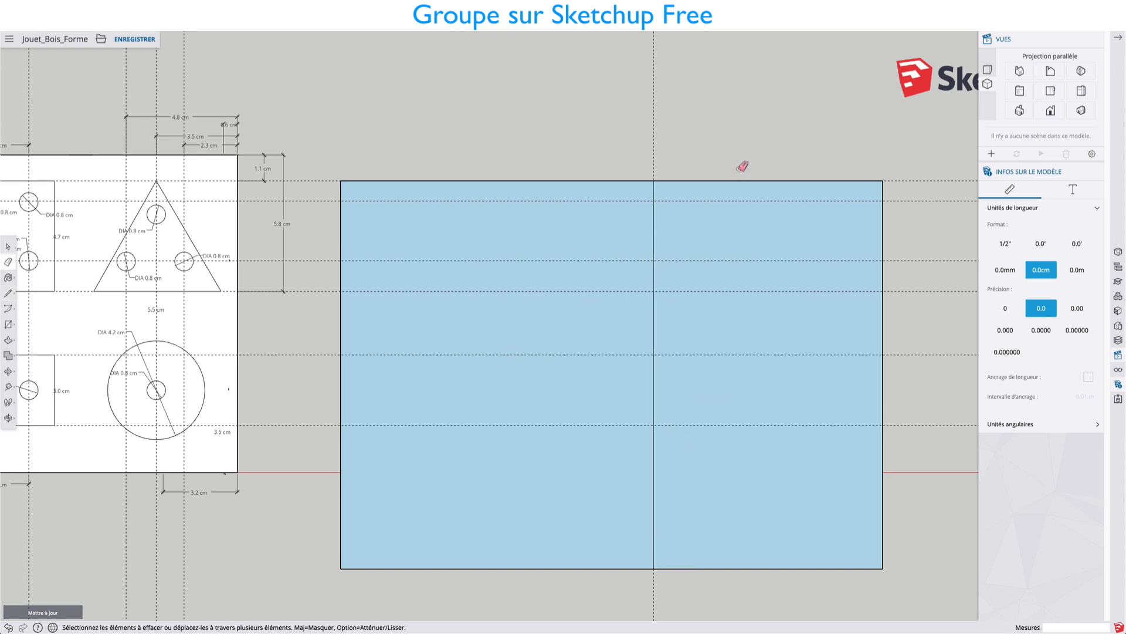
{"action": "left_click", "coordinate": [767, 181]}
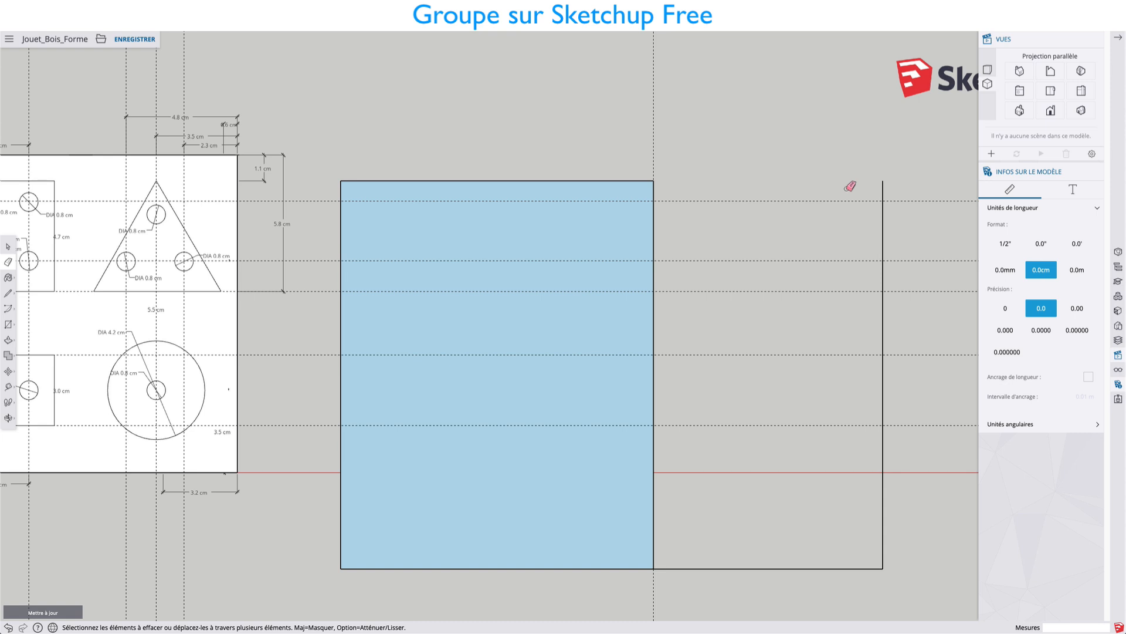
{"action": "key", "text": "super+z"}
Select the three outer edges of the section right of the dividing line and delete them.
{"action": "key", "text": "space"}
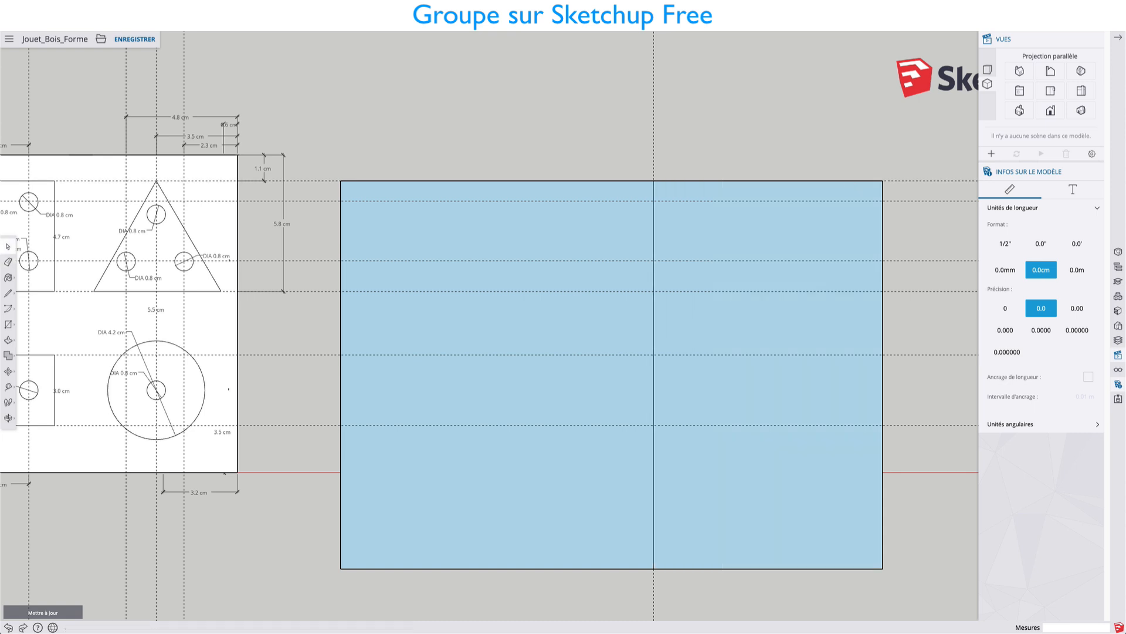
{"action": "left_click", "coordinate": [778, 182]}
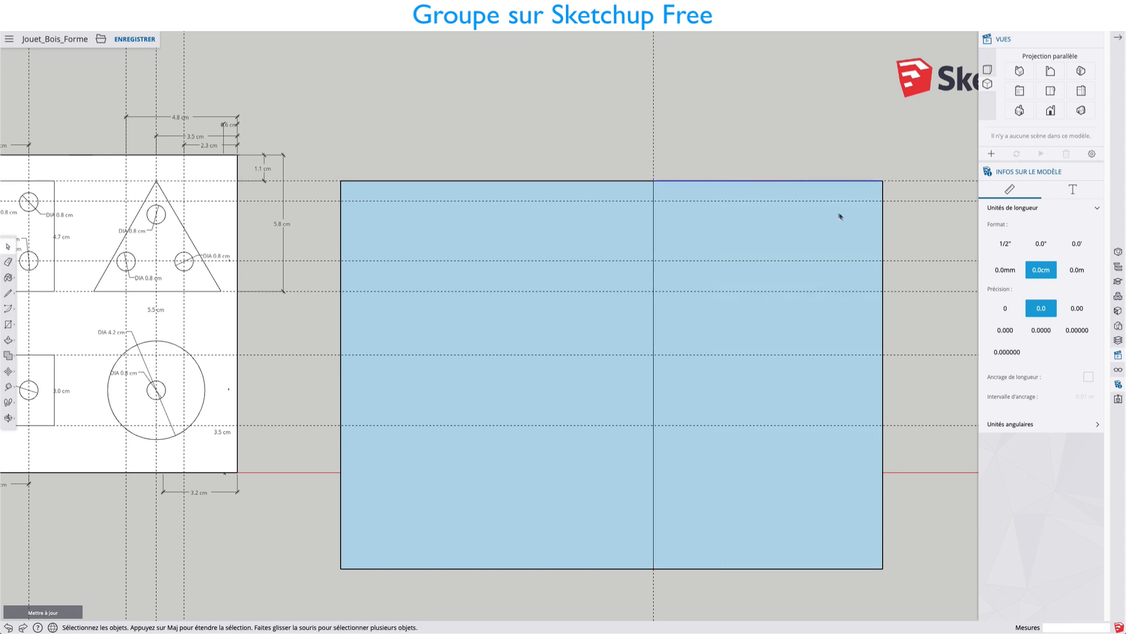
{"action": "left_click", "coordinate": [882, 242], "text": "shift"}
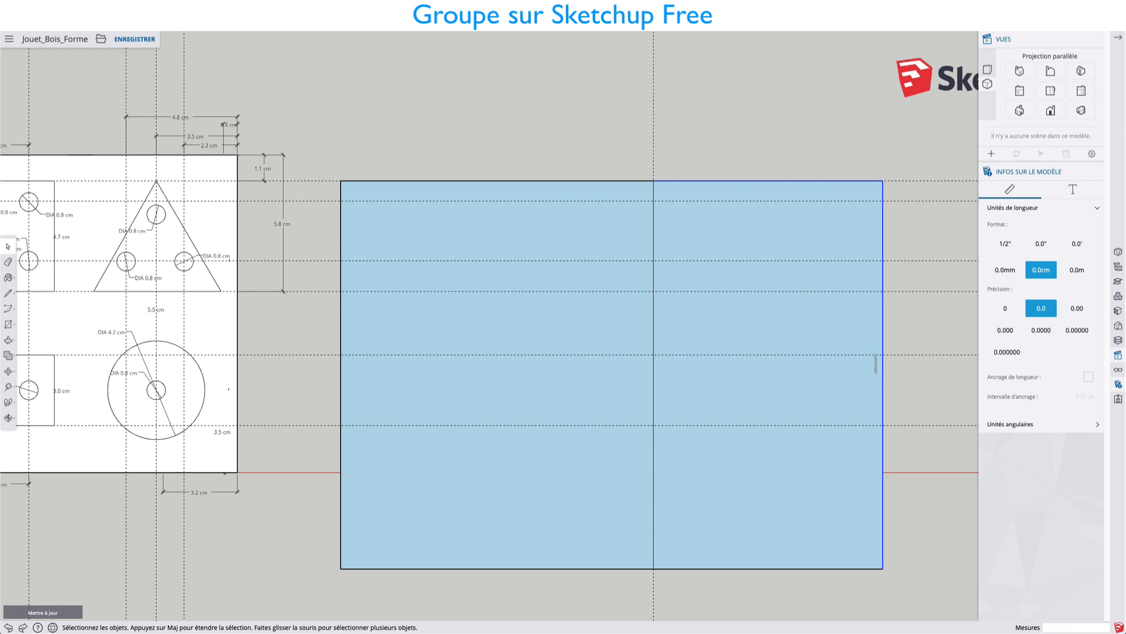
{"action": "left_click", "coordinate": [820, 569], "text": "shift"}
{"action": "key", "text": "Delete"}
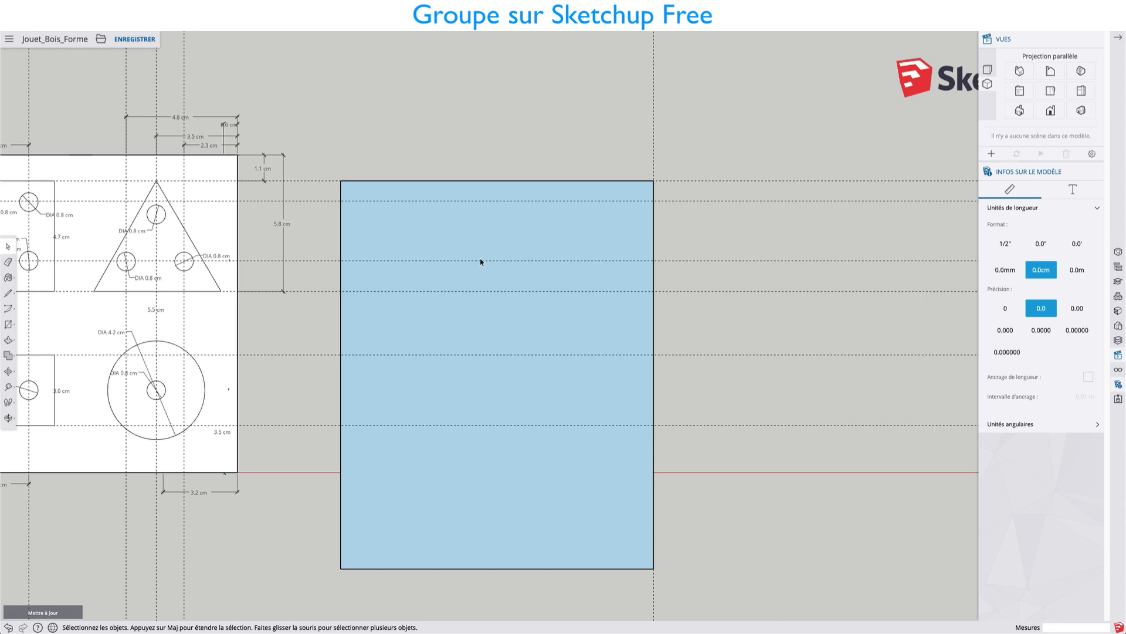
Place a horizontal guide 13.5 cm below the remaining rectangle's upper edge.
{"action": "key", "text": "t"}
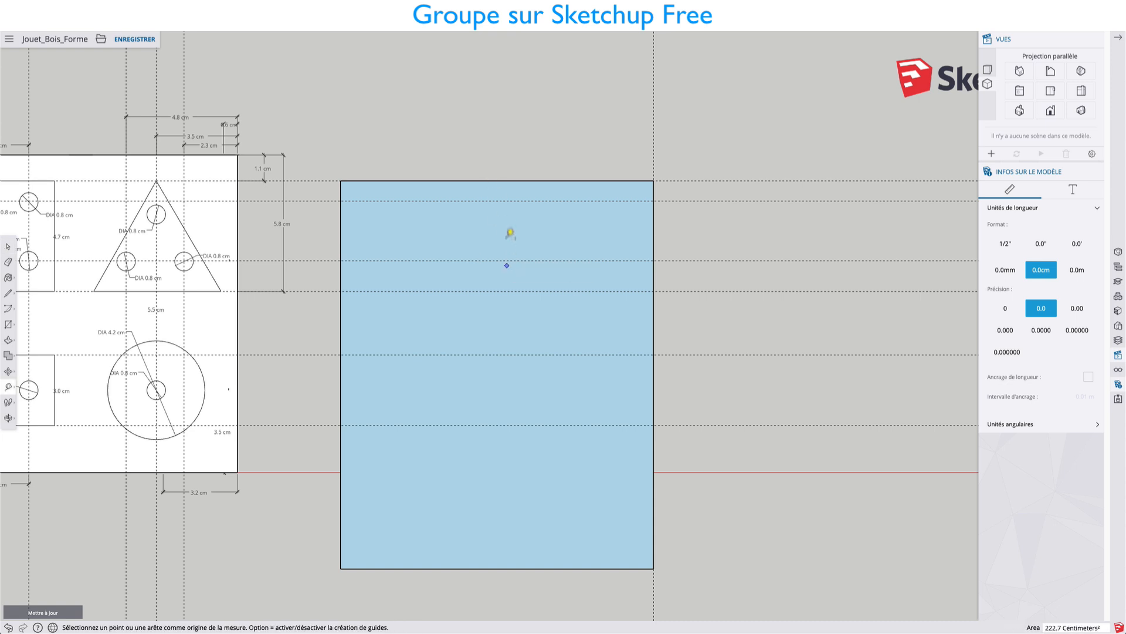
{"action": "left_click", "coordinate": [504, 181]}
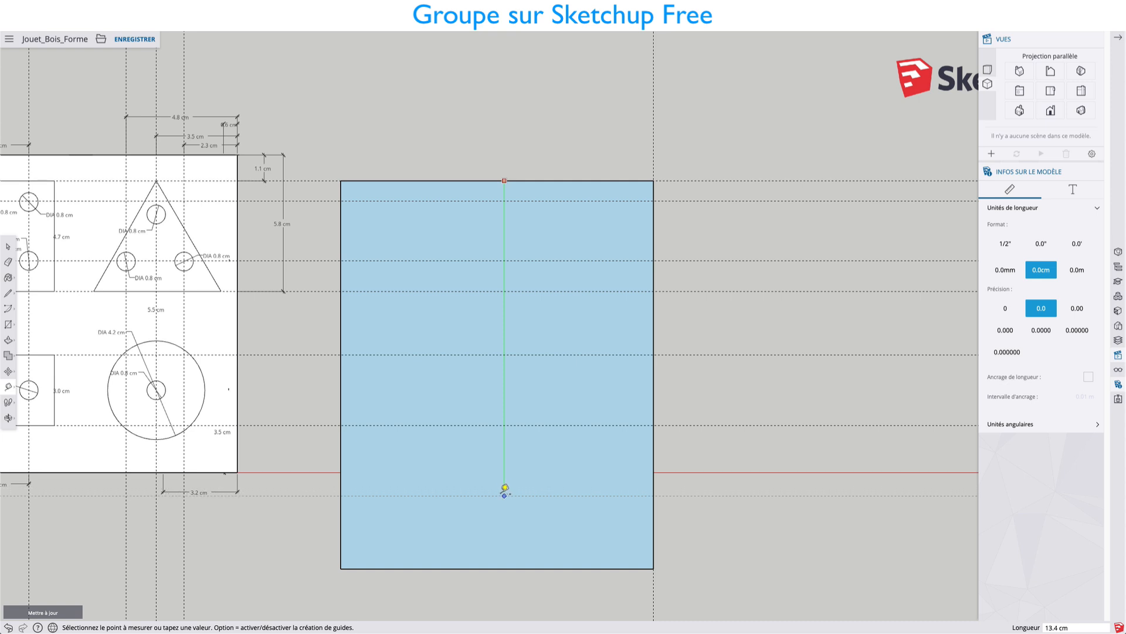
{"action": "left_click", "coordinate": [504, 497]}
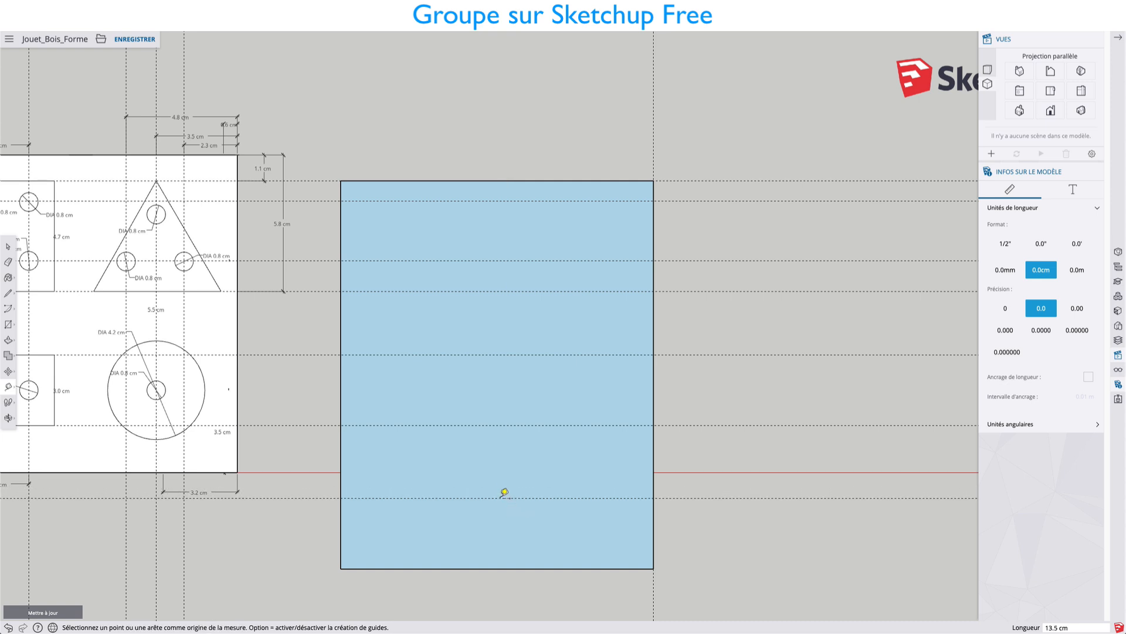
Draw a line along the 13.5 cm guide across the blue face, from its left edge to its right edge.
{"action": "key", "text": "l"}
{"action": "left_click", "coordinate": [340, 497]}
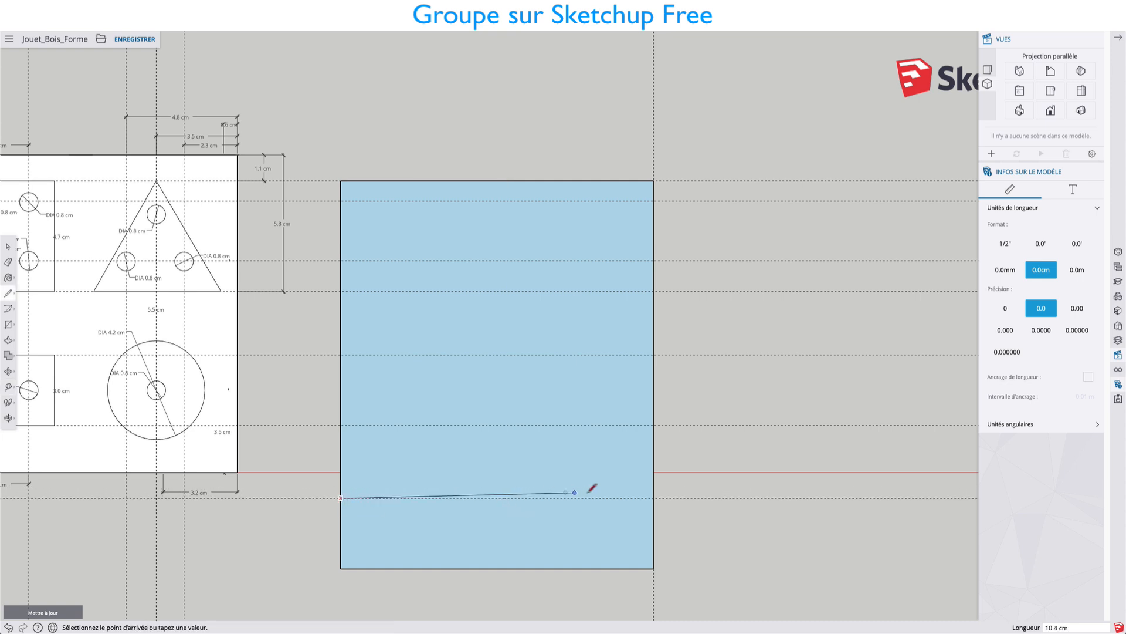
{"action": "left_click", "coordinate": [654, 498]}
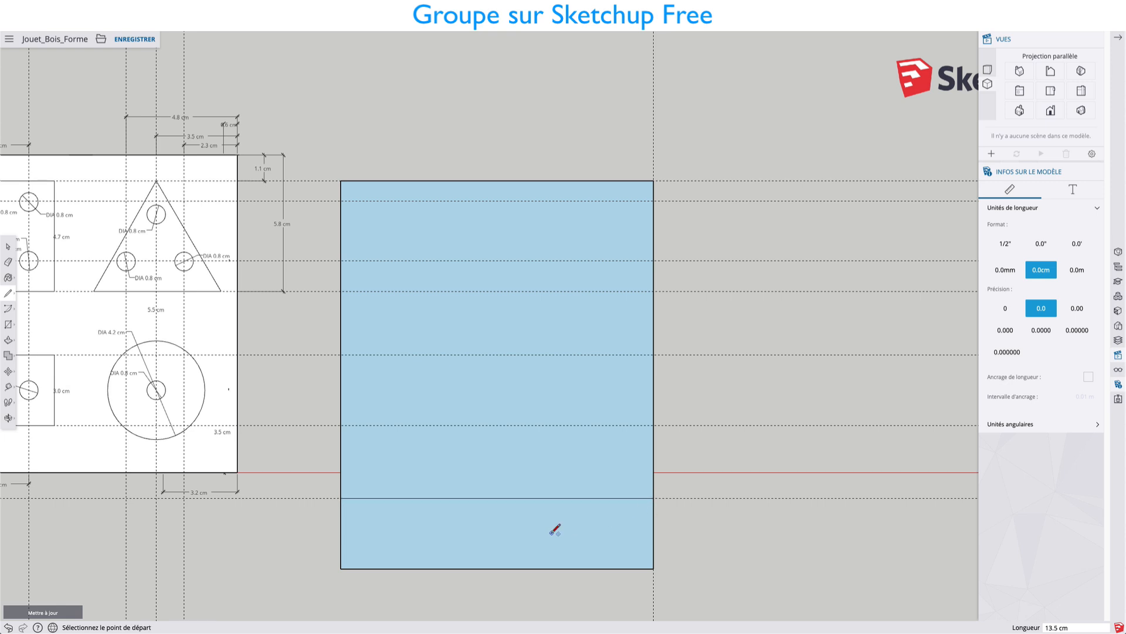
Select the three outer edges of the strip below the new dividing line and delete them.
{"action": "key", "text": "space"}
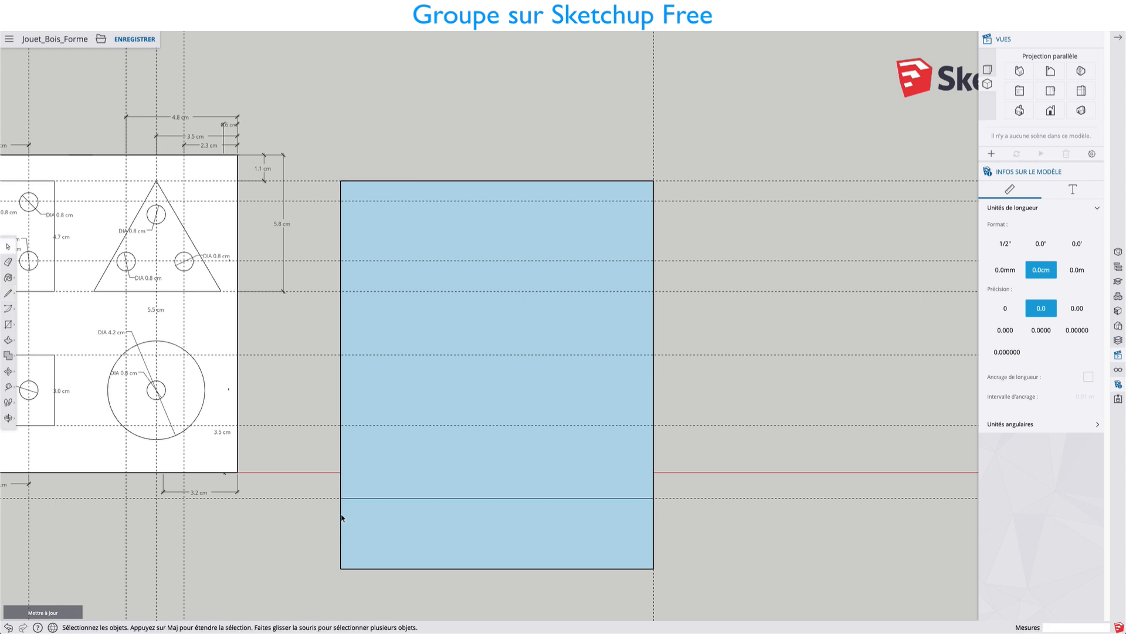
{"action": "left_click", "coordinate": [342, 518]}
{"action": "left_click", "coordinate": [653, 519], "text": "shift"}
{"action": "left_click", "coordinate": [557, 569], "text": "shift"}
{"action": "key", "text": "Delete"}
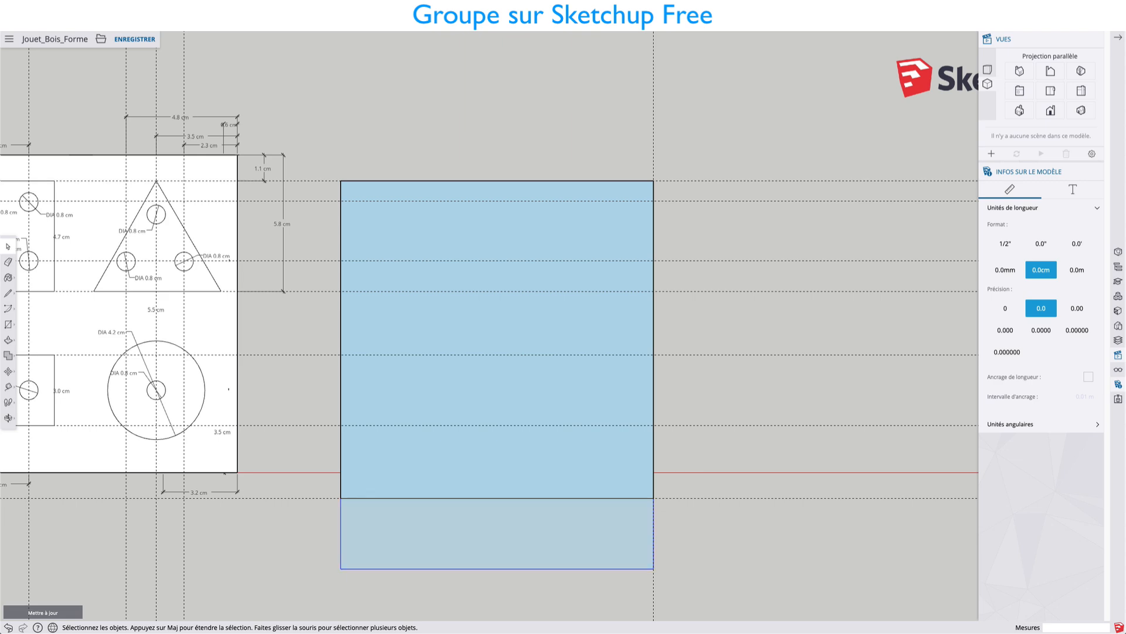
Select the blue board face with its edges and move it up 1.1 cm, its lower-left corner landing on the red axis.
{"action": "middle_click_drag", "start_coordinate": [509, 456], "coordinate": [614, 439], "text": "shift"}
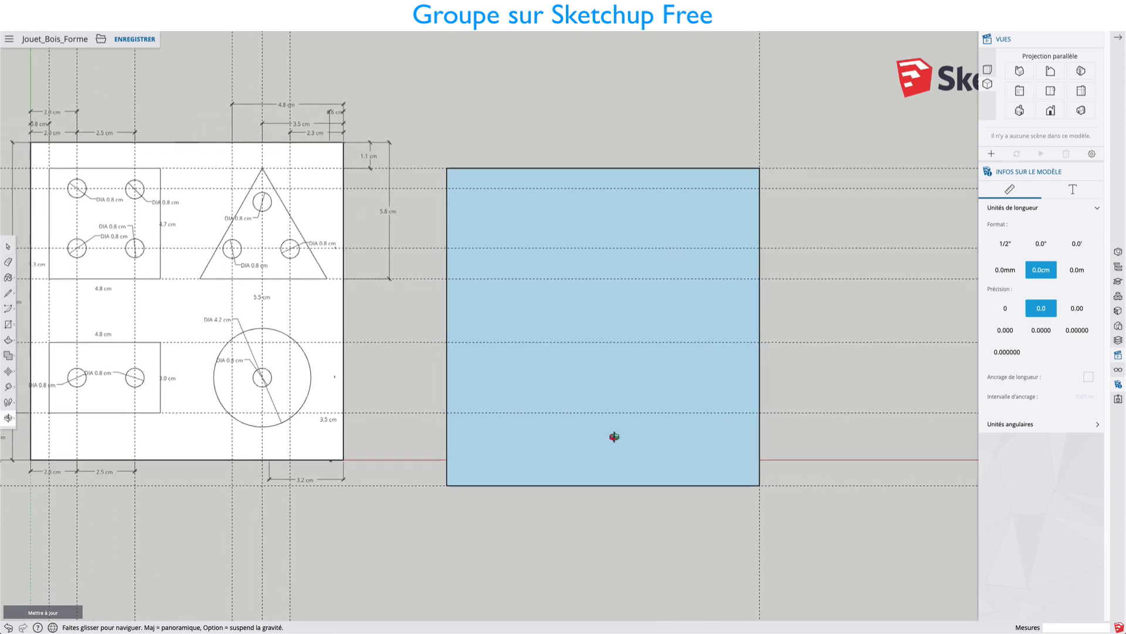
{"action": "left_click", "coordinate": [549, 453]}
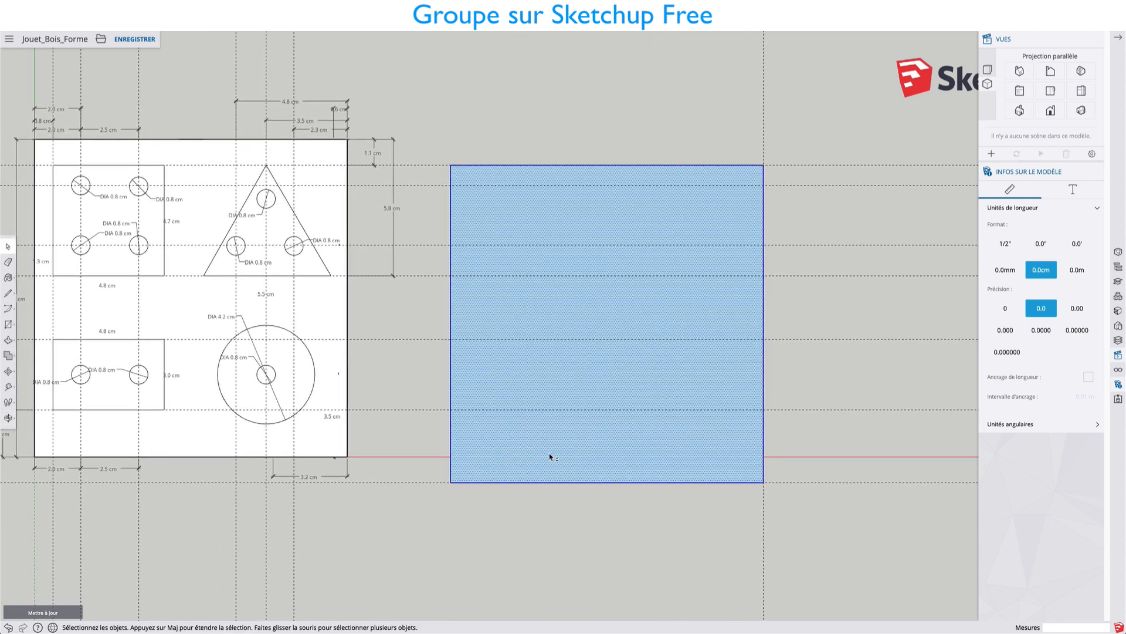
{"action": "key", "text": "m"}
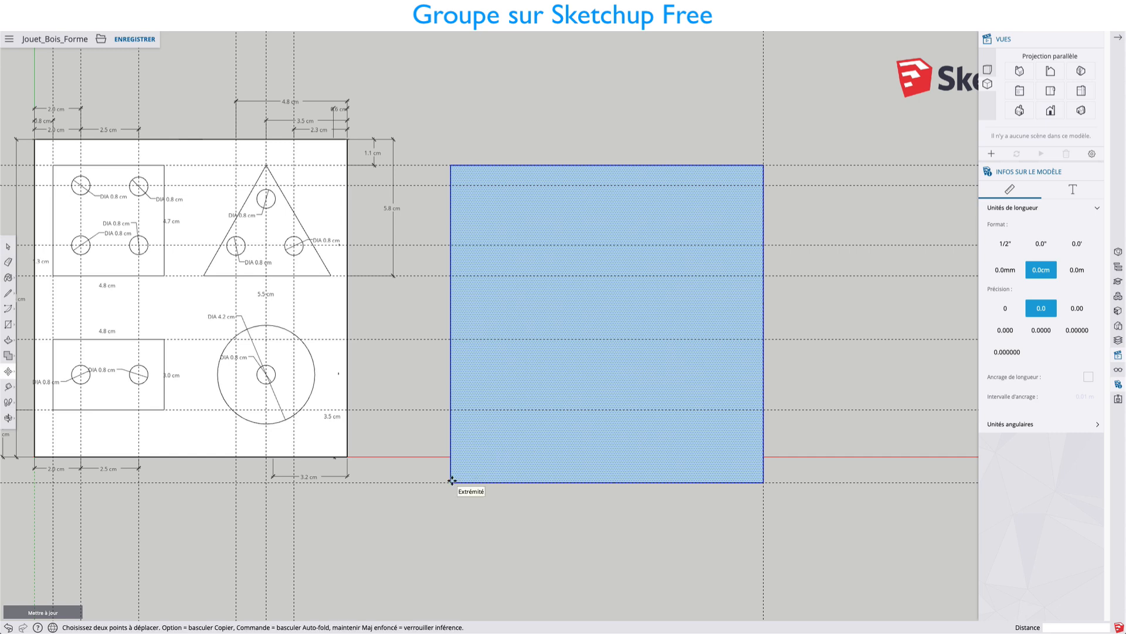
{"action": "left_click", "coordinate": [451, 480]}
{"action": "left_click", "coordinate": [453, 456]}
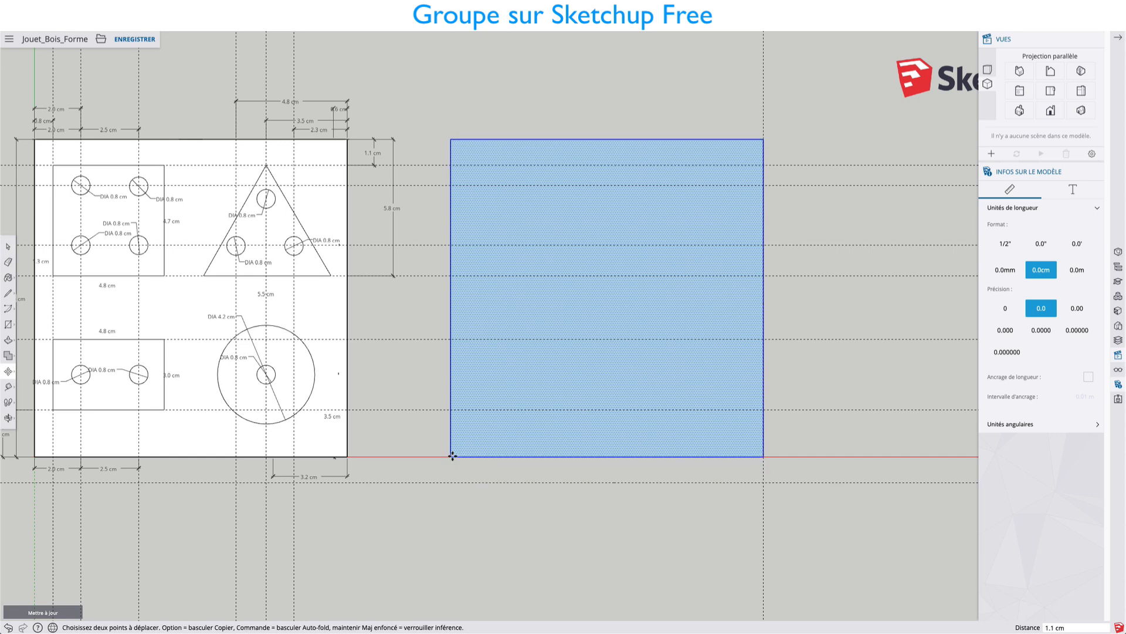
{"action": "key", "text": "space"}
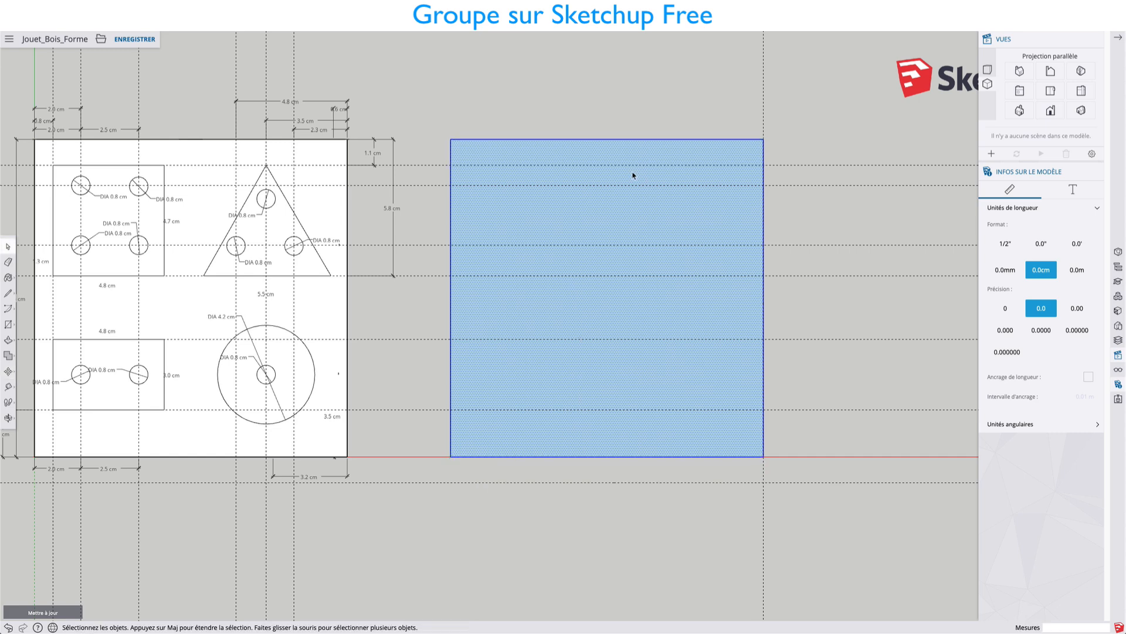
Make the selected board face and edges a group and open that group for editing.
{"action": "right_click", "coordinate": [632, 175]}
{"action": "left_click", "coordinate": [648, 284]}
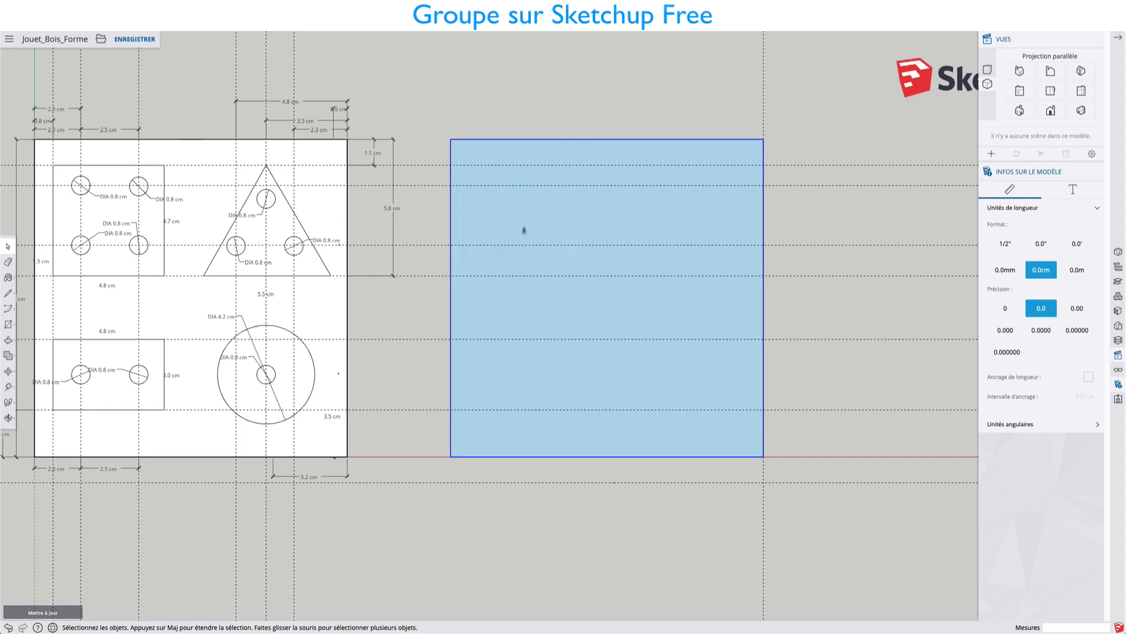
{"action": "double_click", "coordinate": [478, 223]}
Place a vertical guide about 0.8 cm inside the board's left edge, and measure from the upper edge down to the first horizontal guide.
{"action": "middle_click_drag", "start_coordinate": [506, 149], "coordinate": [626, 144], "text": "shift"}
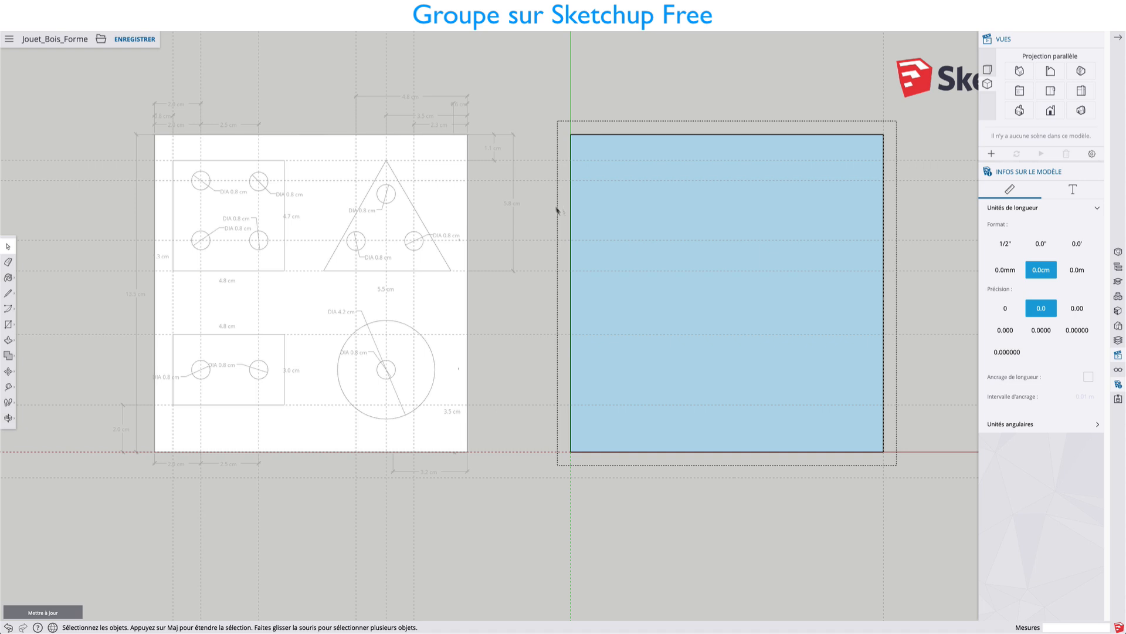
{"action": "key", "text": "t"}
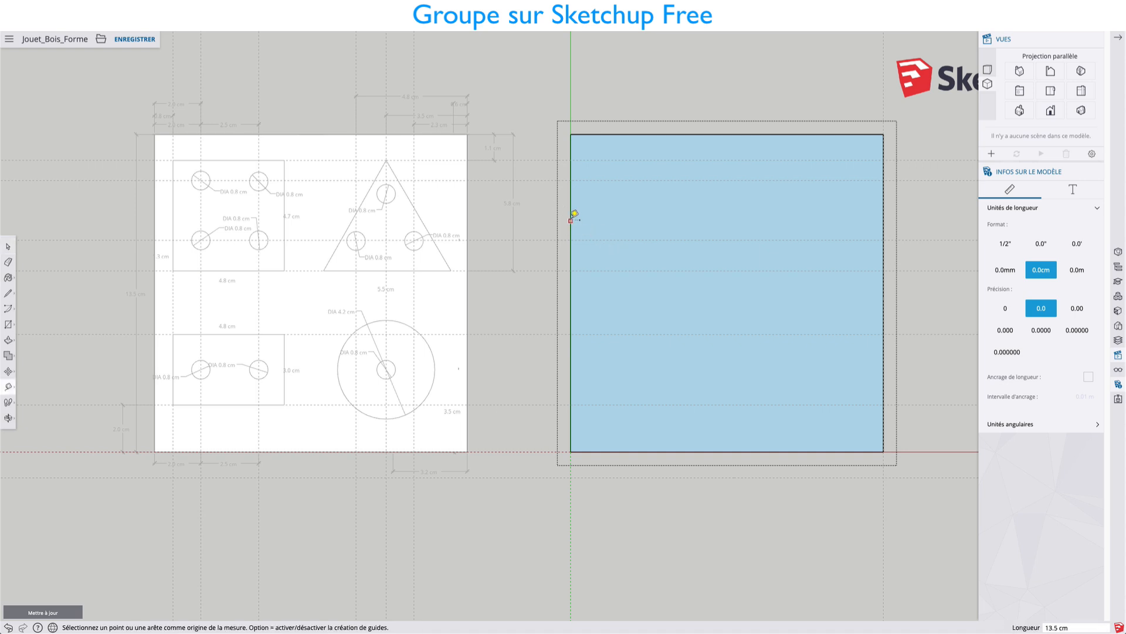
{"action": "left_click", "coordinate": [571, 220]}
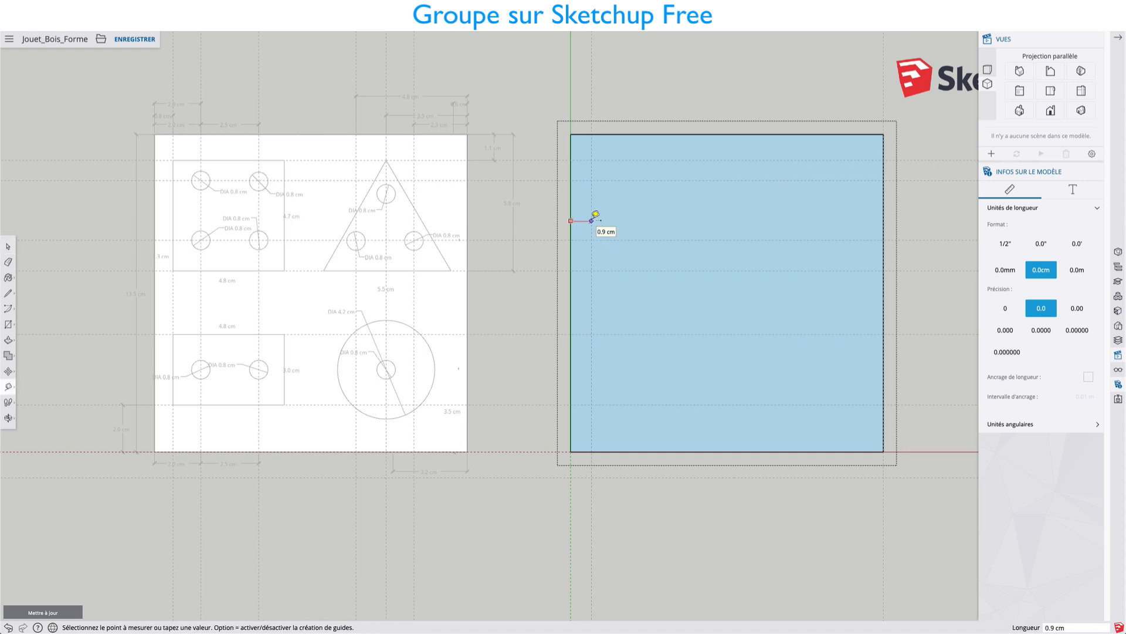
{"action": "left_click", "coordinate": [589, 220]}
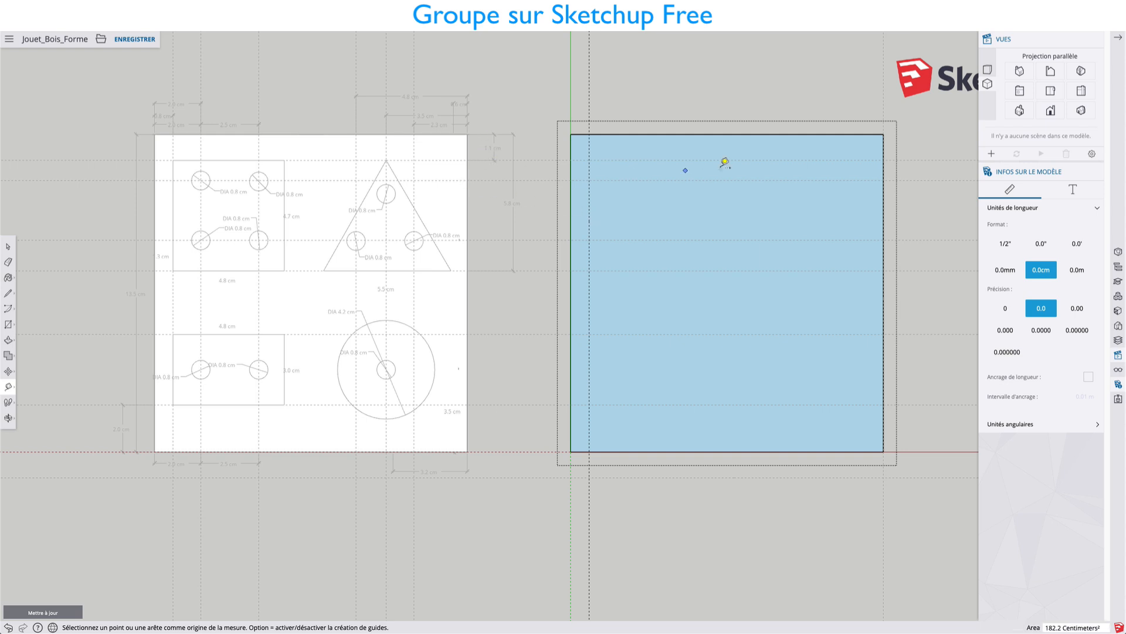
{"action": "left_click", "coordinate": [692, 134]}
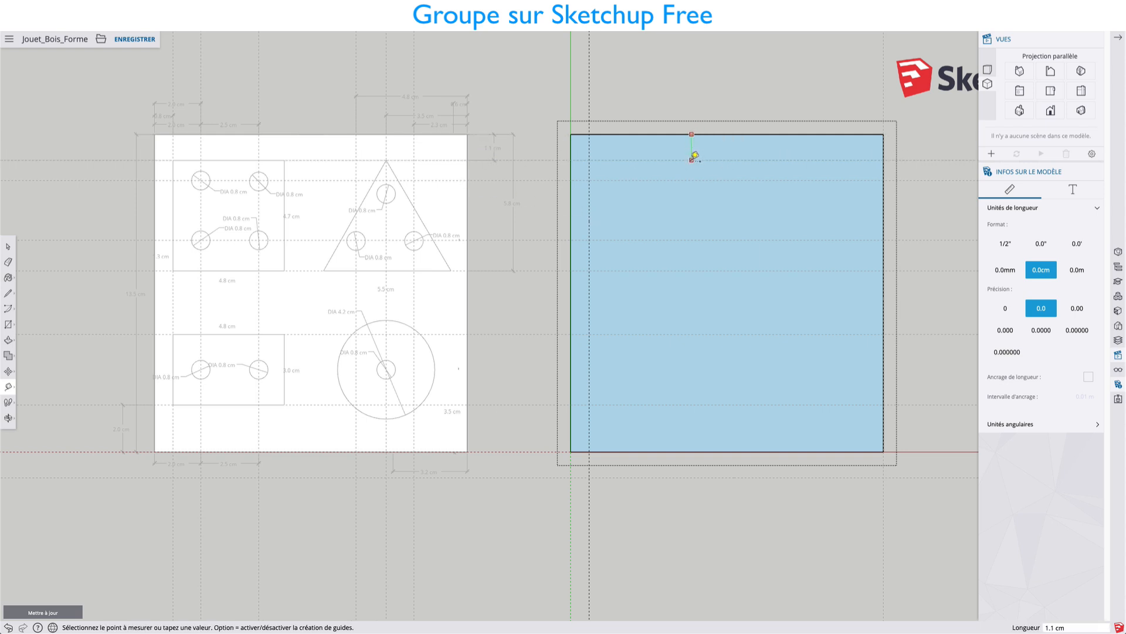
{"action": "left_click", "coordinate": [694, 156]}
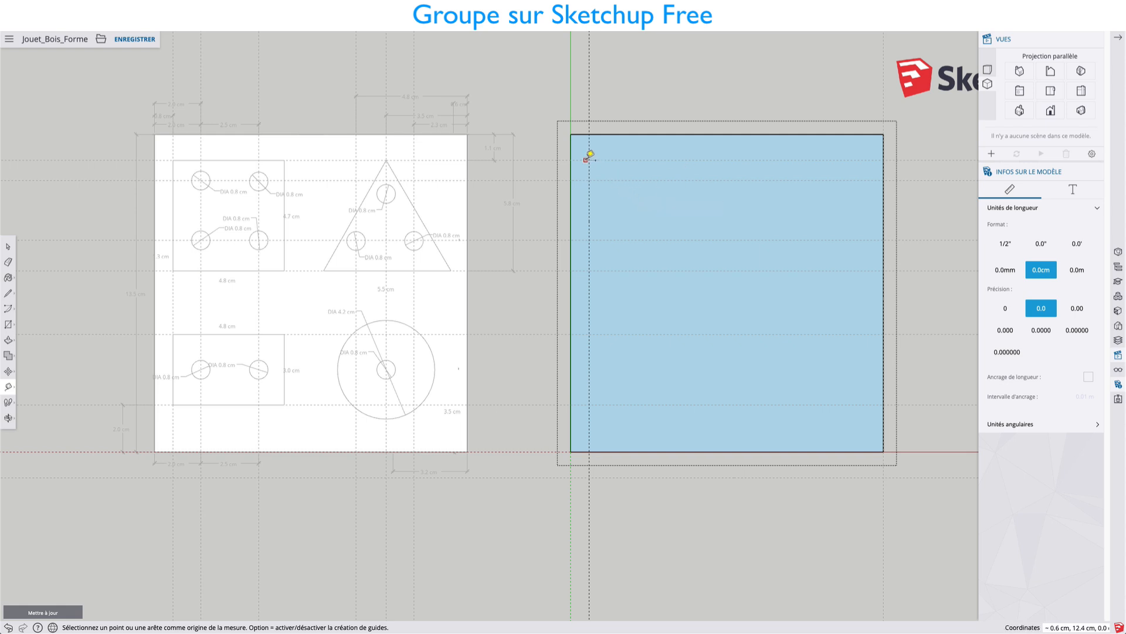
Draw a rectangle about 4.8 by 4.7 cm from the intersection of the new guide and the first horizontal guide.
{"action": "key", "text": "r"}
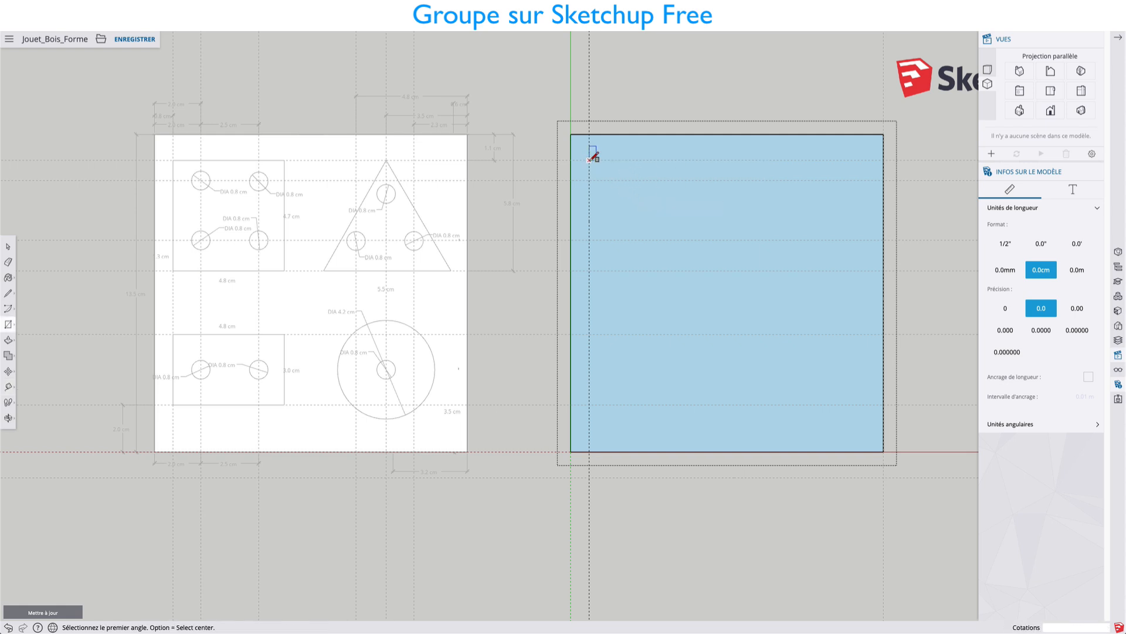
{"action": "left_click", "coordinate": [590, 160]}
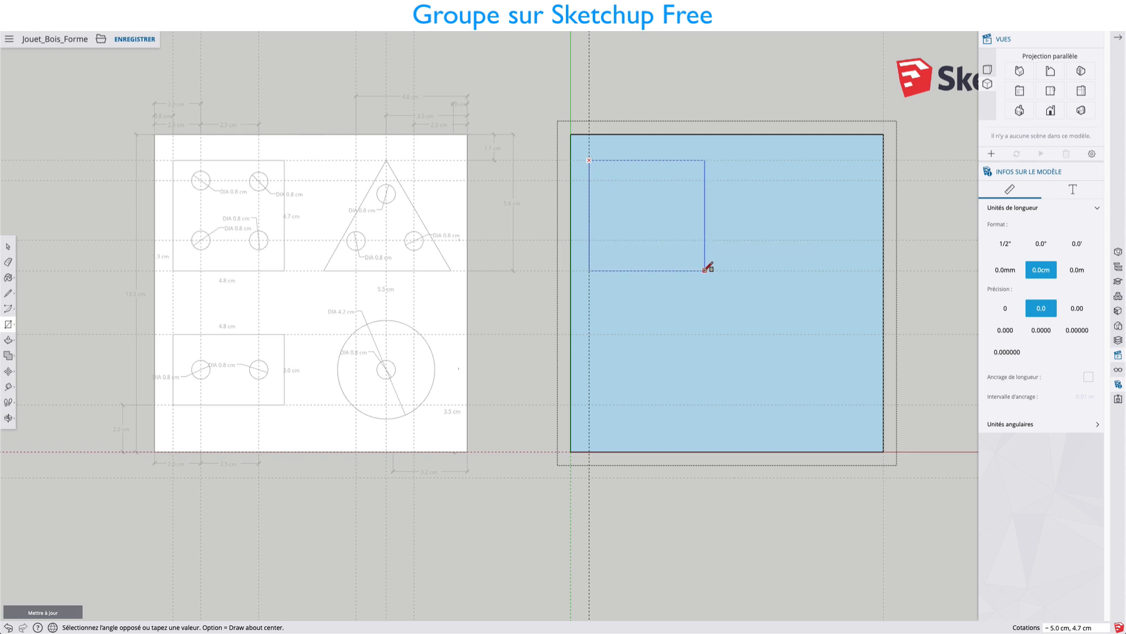
{"action": "left_click", "coordinate": [701, 270]}
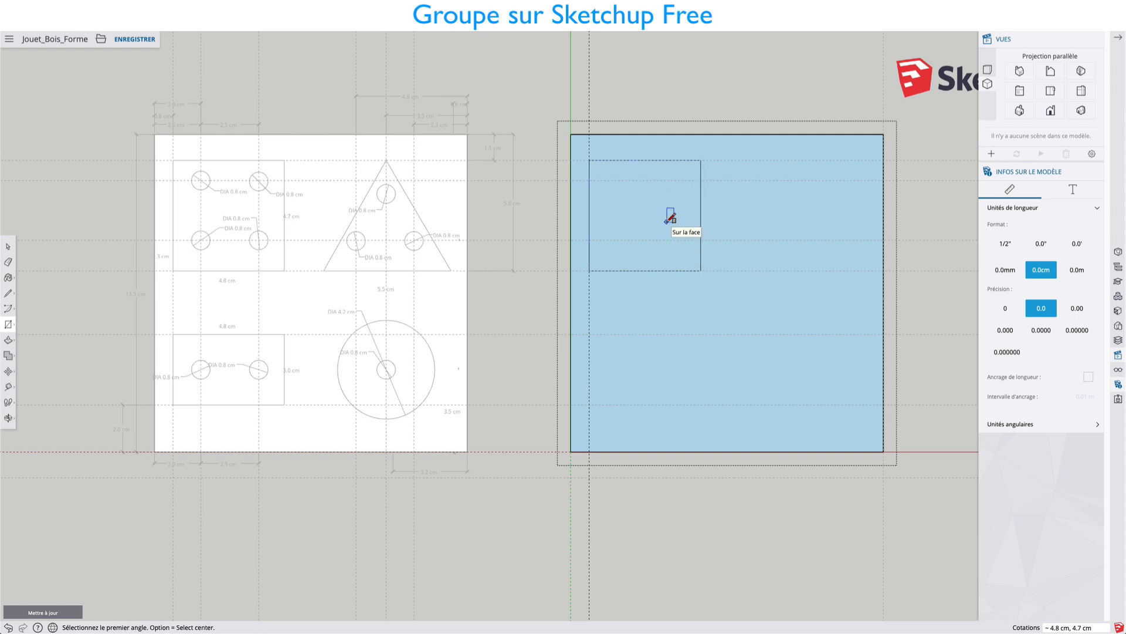
Select the small rectangle's face and edges and make them a nested group inside the board group.
{"action": "key", "text": "space"}
{"action": "left_click_drag", "start_coordinate": [583, 148], "coordinate": [712, 282]}
{"action": "right_click", "coordinate": [668, 200]}
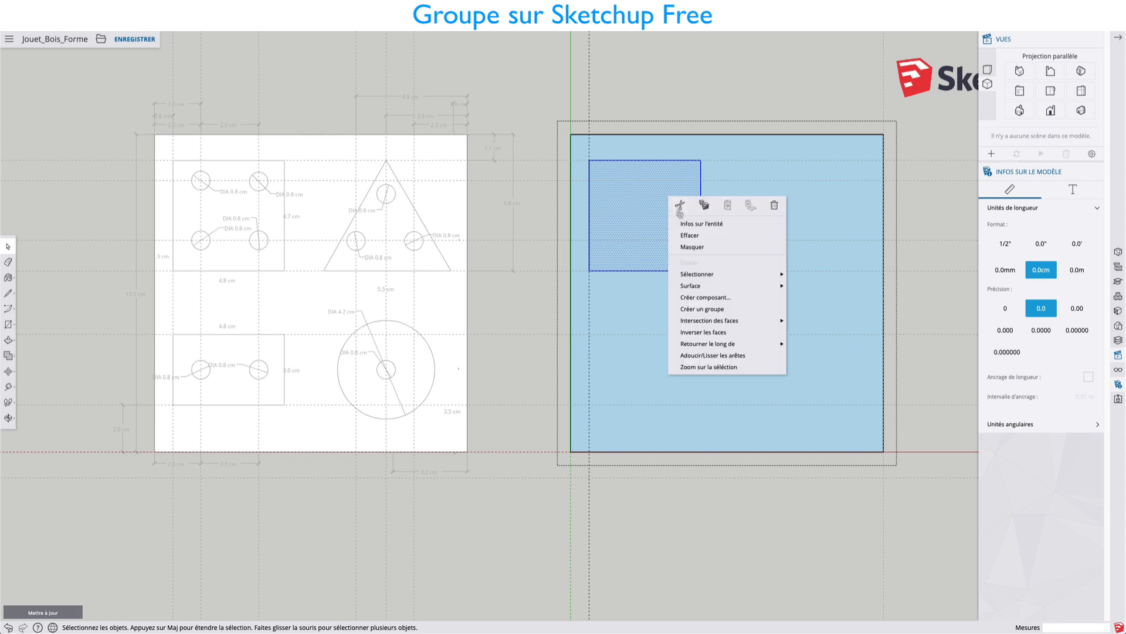
{"action": "left_click", "coordinate": [698, 306]}
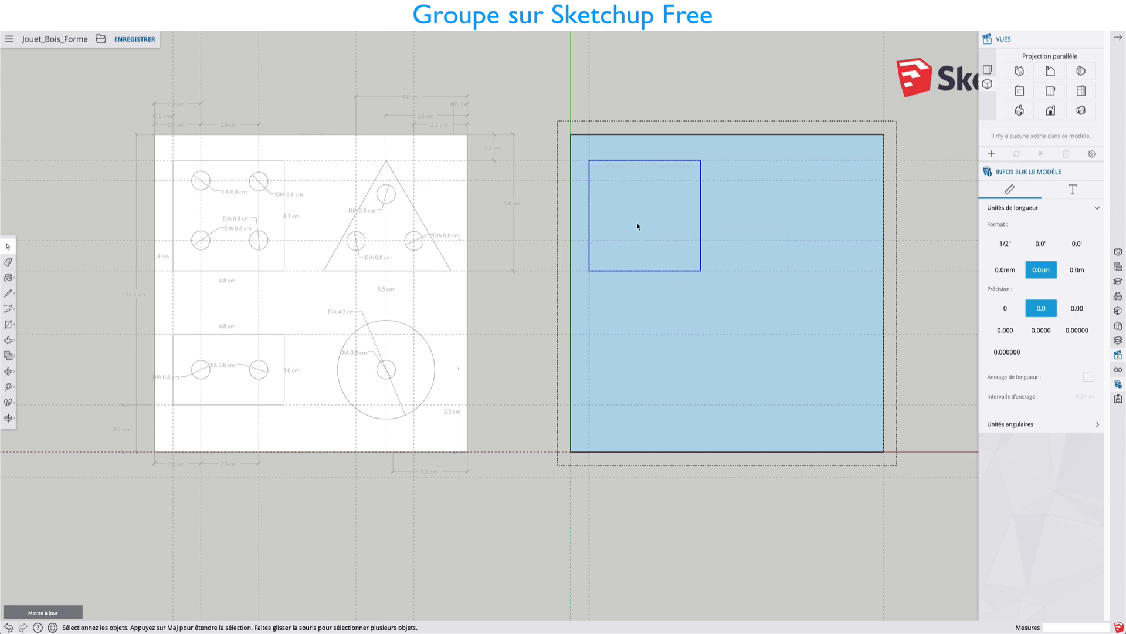
Try moving the nested rectangle group about 3.7 cm upward.
{"action": "key", "text": "m"}
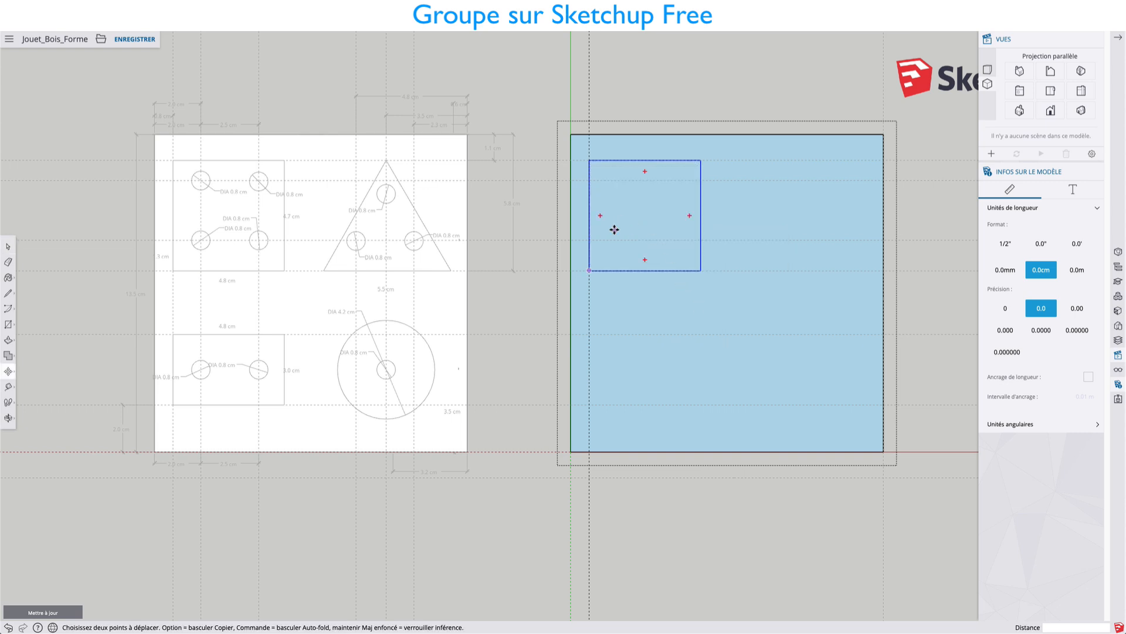
{"action": "left_click", "coordinate": [613, 229]}
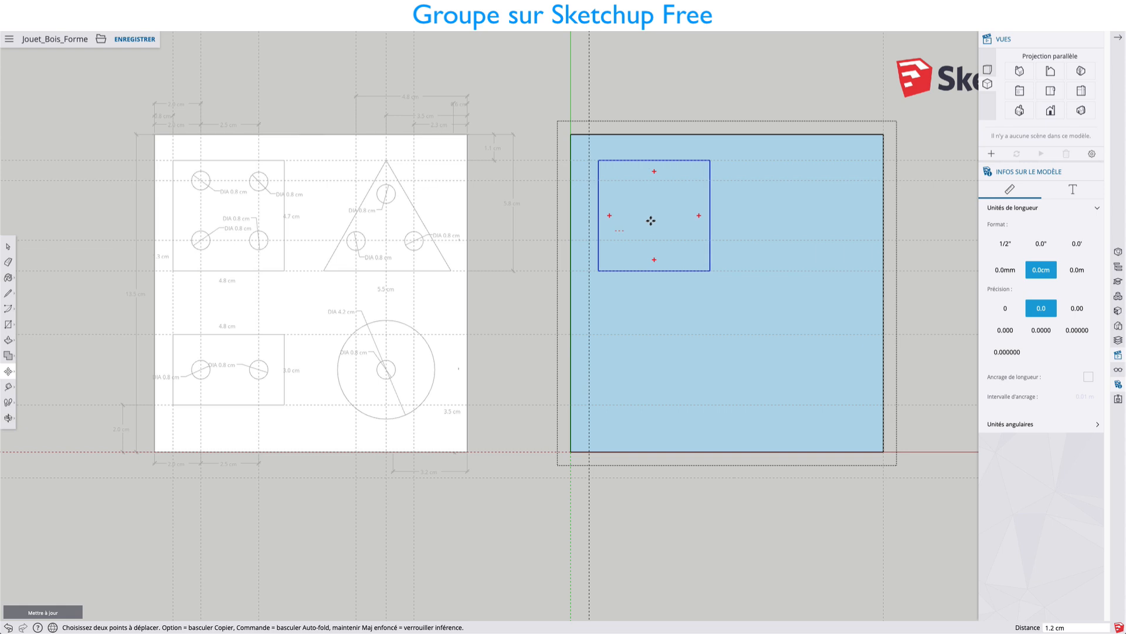
{"action": "left_click", "coordinate": [622, 193]}
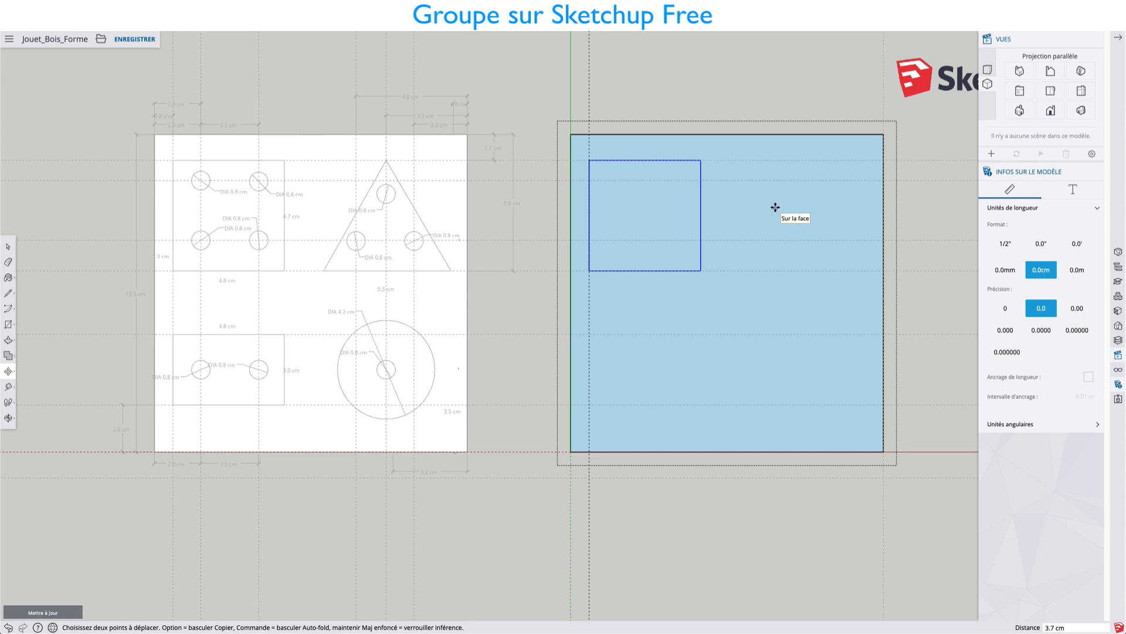
Place a vertical guide 0.6 cm inside the board's right edge, and cancel a second guide started from the same edge.
{"action": "key", "text": "t"}
{"action": "left_click", "coordinate": [882, 166]}
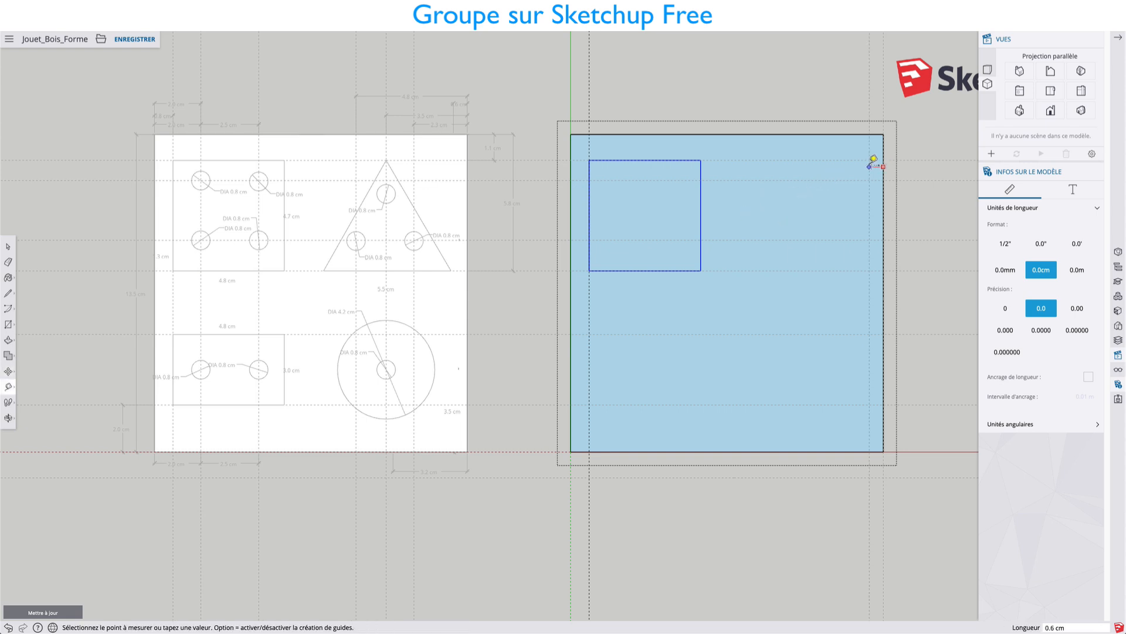
{"action": "left_click", "coordinate": [868, 166]}
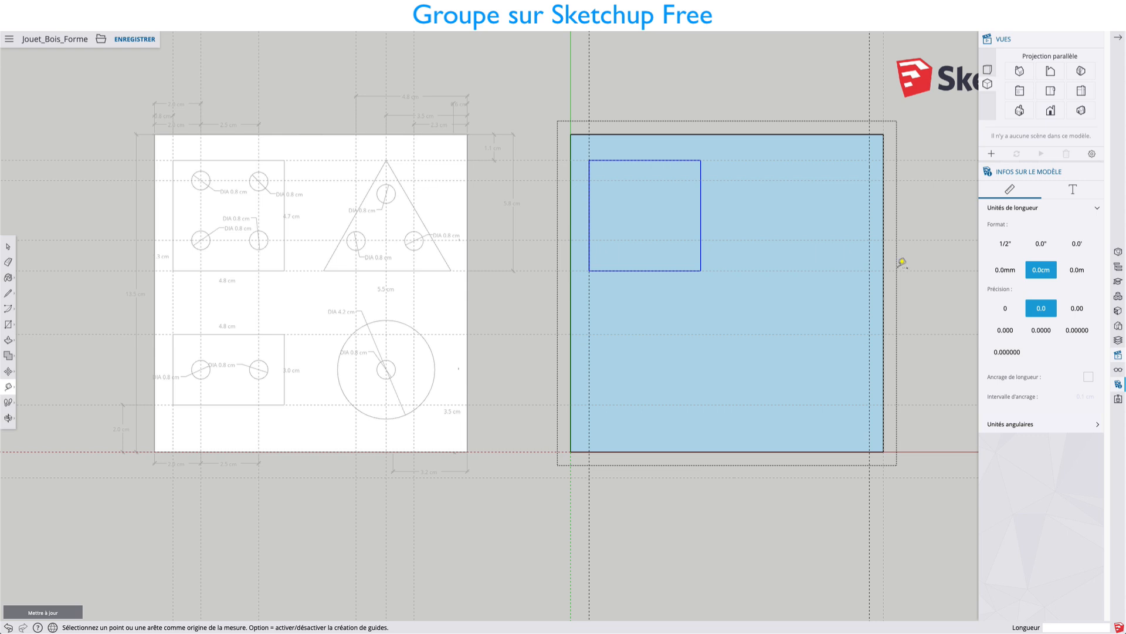
{"action": "left_click", "coordinate": [883, 245]}
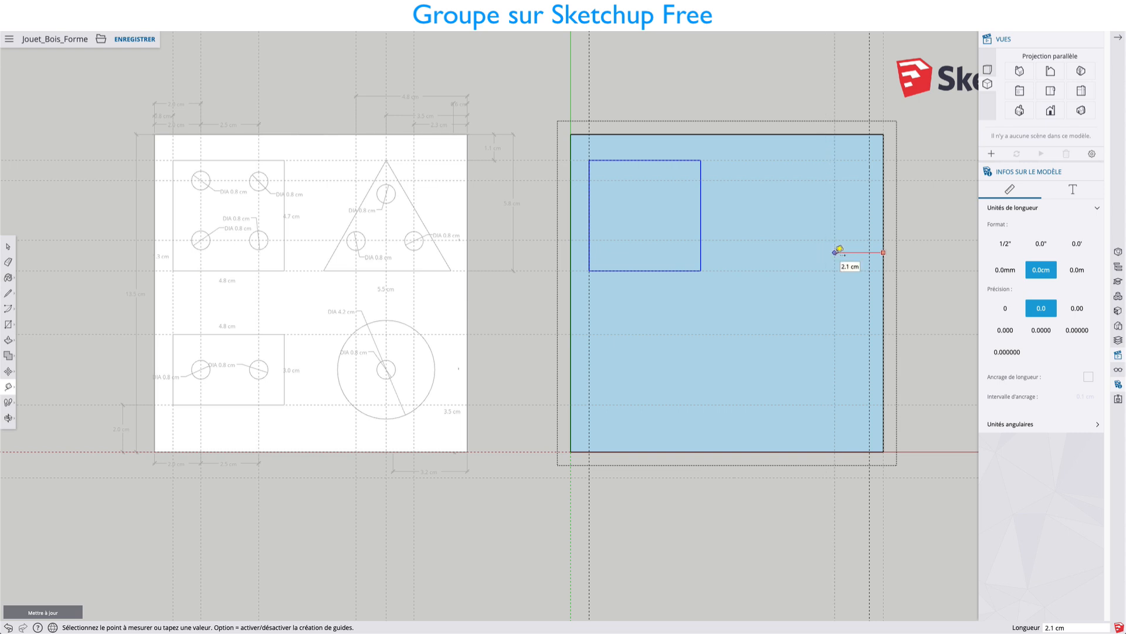
{"action": "key", "text": "Escape"}
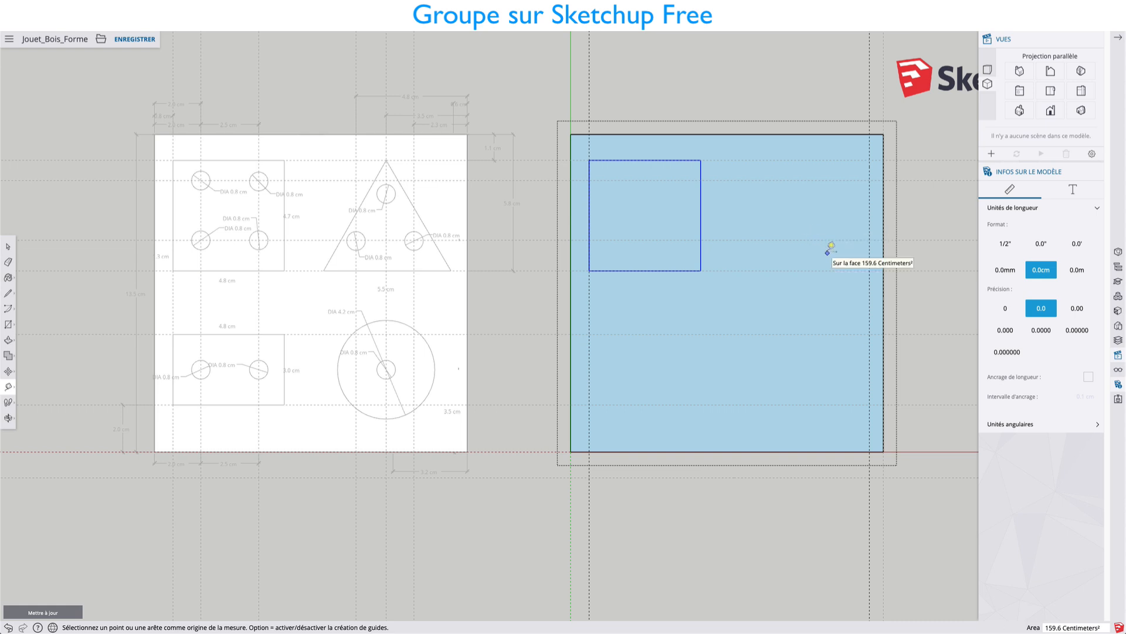
Draw the triangle's 5.5 cm base leftward from the right guide, along the horizontal guide level with the small rectangle's lower edge.
{"action": "key", "text": "l"}
{"action": "left_click", "coordinate": [869, 270]}
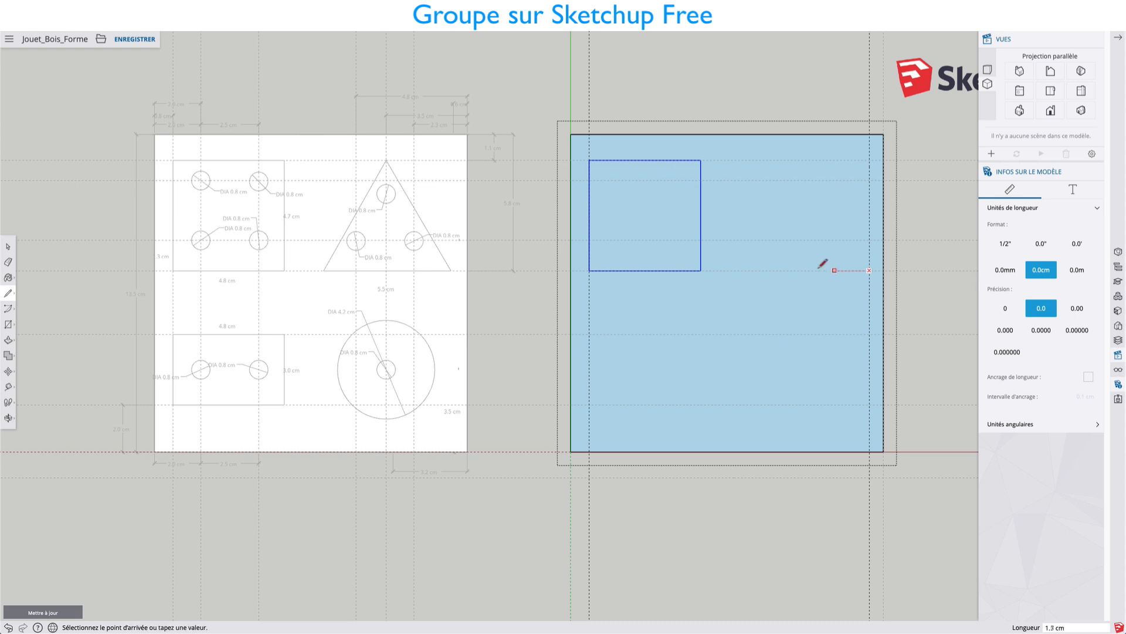
{"action": "left_click", "coordinate": [742, 270]}
{"action": "key", "text": "Escape"}
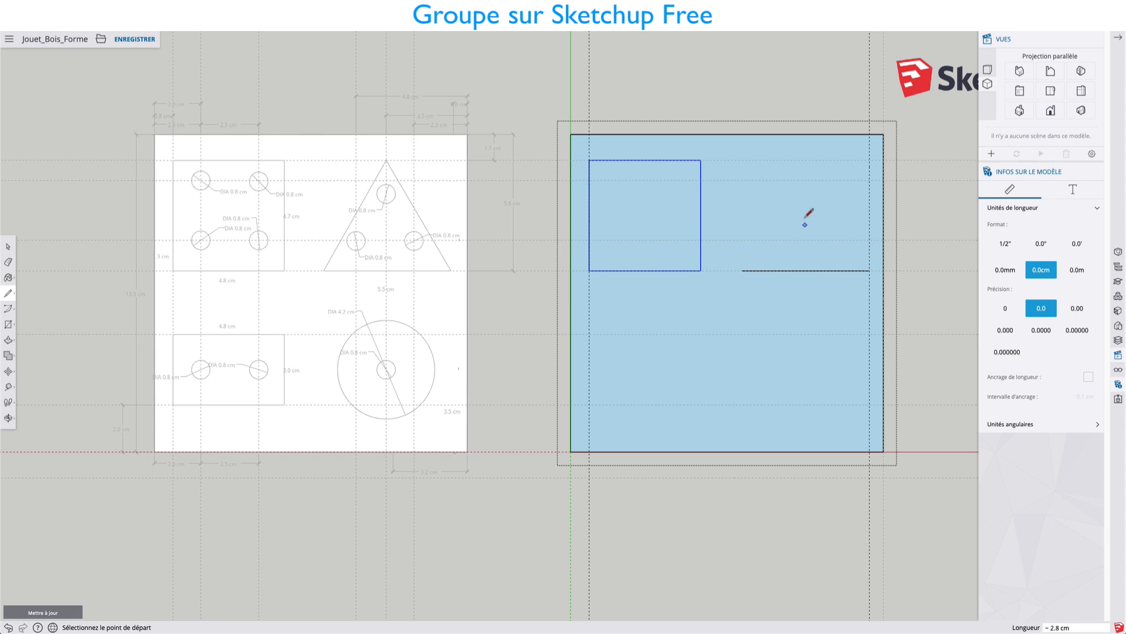
Draw a vertical line from the base's midpoint to the upper guide and join its top to both ends of the base.
{"action": "left_click", "coordinate": [805, 159]}
{"action": "left_click", "coordinate": [805, 270]}
{"action": "left_click", "coordinate": [741, 270]}
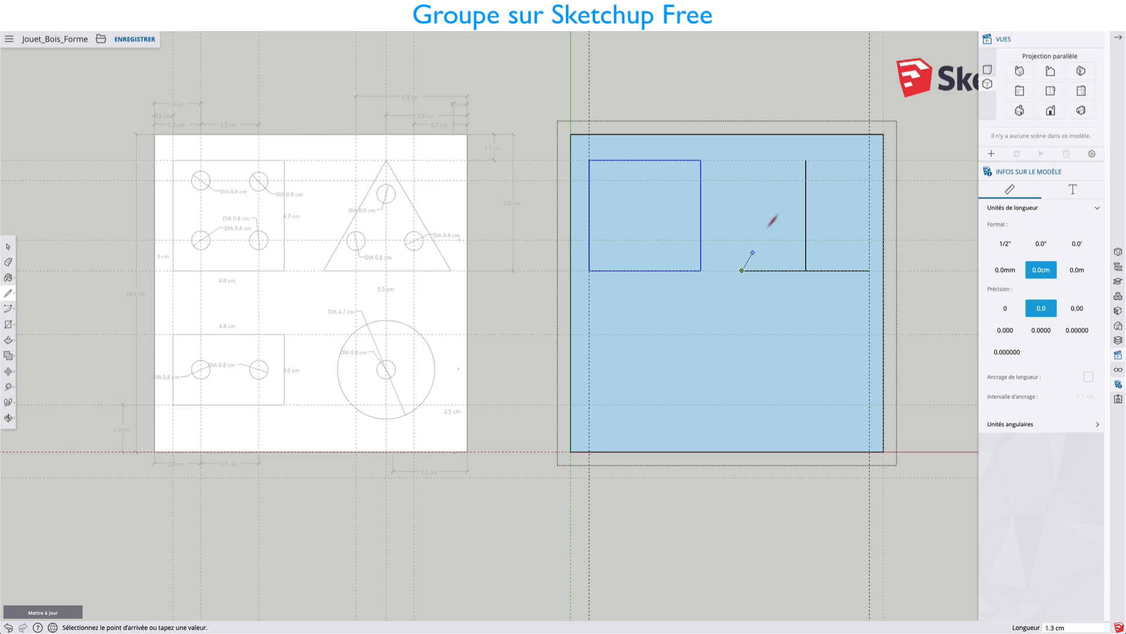
{"action": "left_click", "coordinate": [806, 160]}
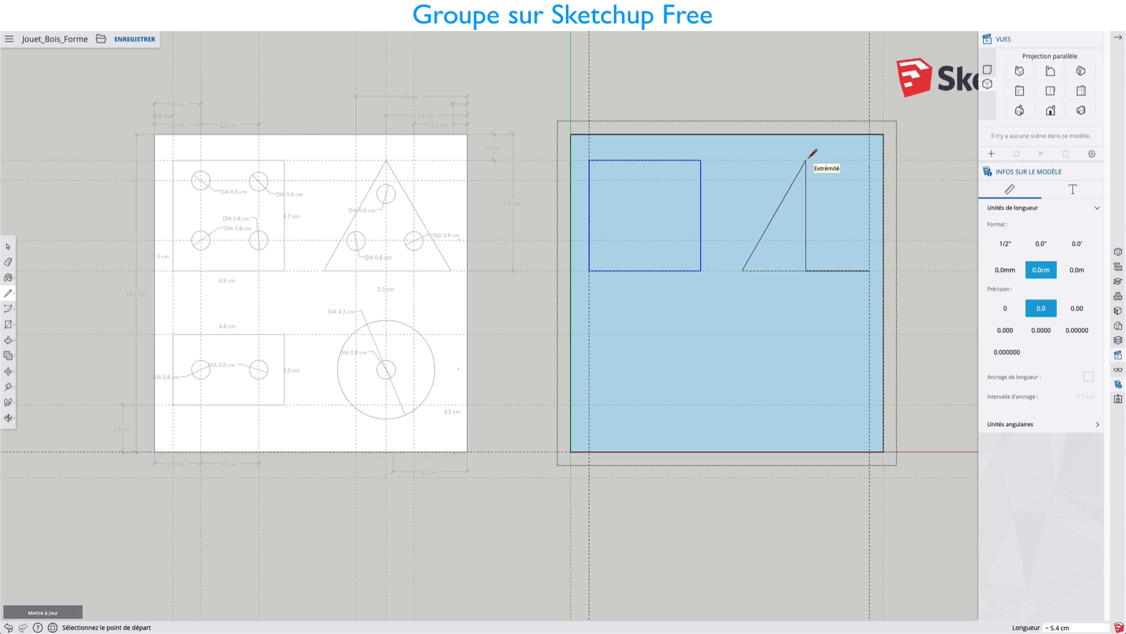
{"action": "left_click", "coordinate": [868, 270]}
Delete the vertical construction line in the middle of the triangle.
{"action": "key", "text": "space"}
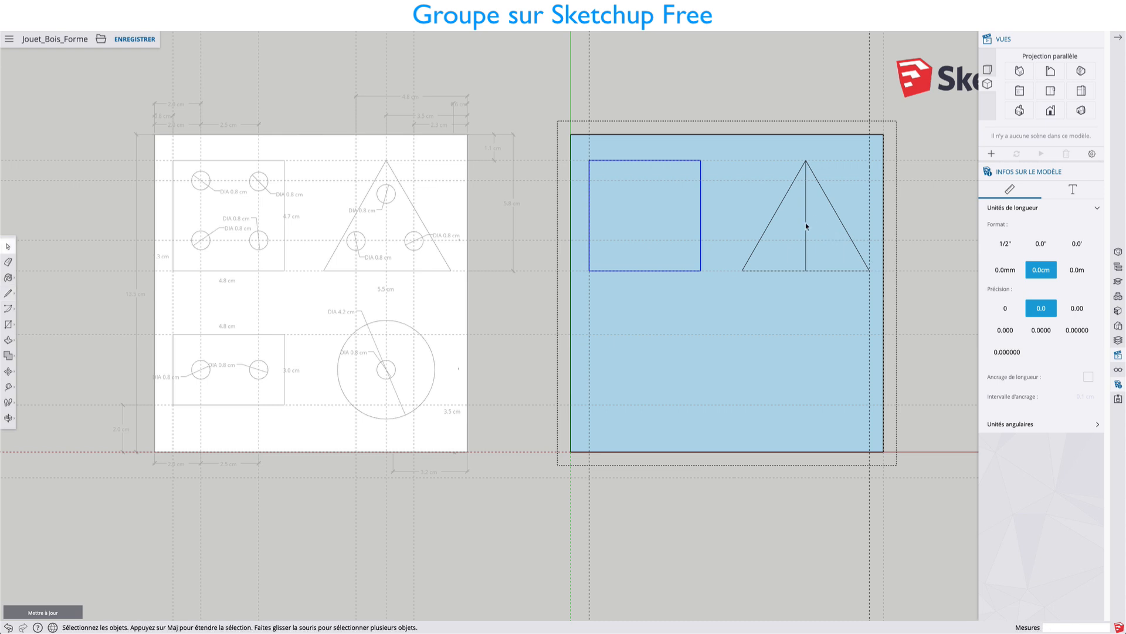
{"action": "left_click", "coordinate": [806, 226]}
{"action": "key", "text": "Delete"}
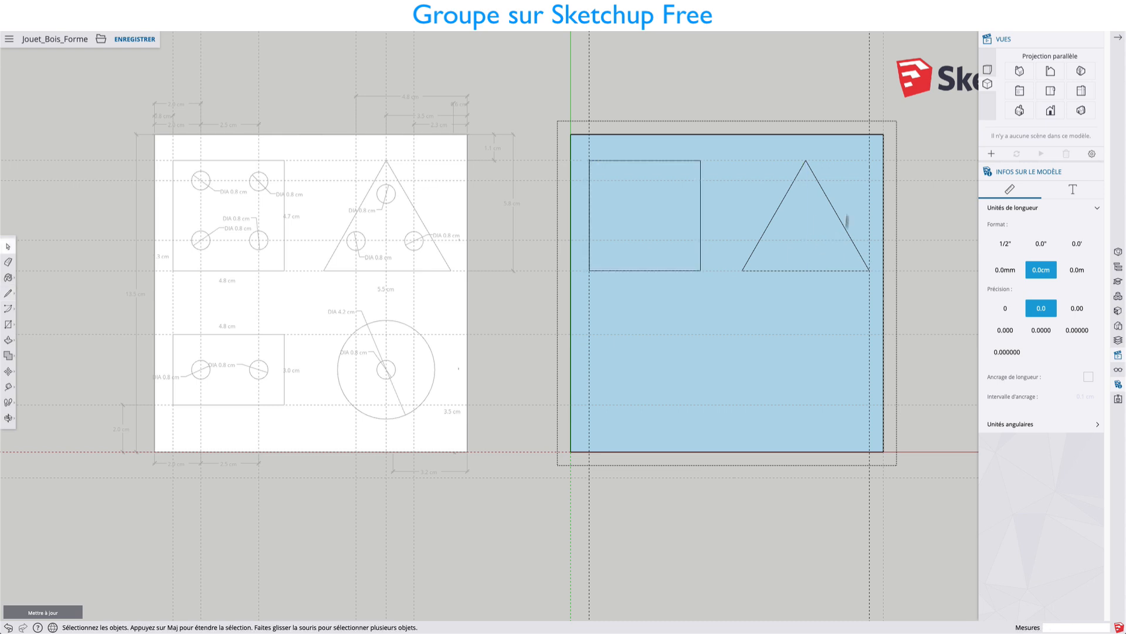
Group the triangle's face and edges inside the board.
{"action": "left_click_drag", "start_coordinate": [720, 148], "coordinate": [873, 287]}
{"action": "right_click", "coordinate": [860, 272]}
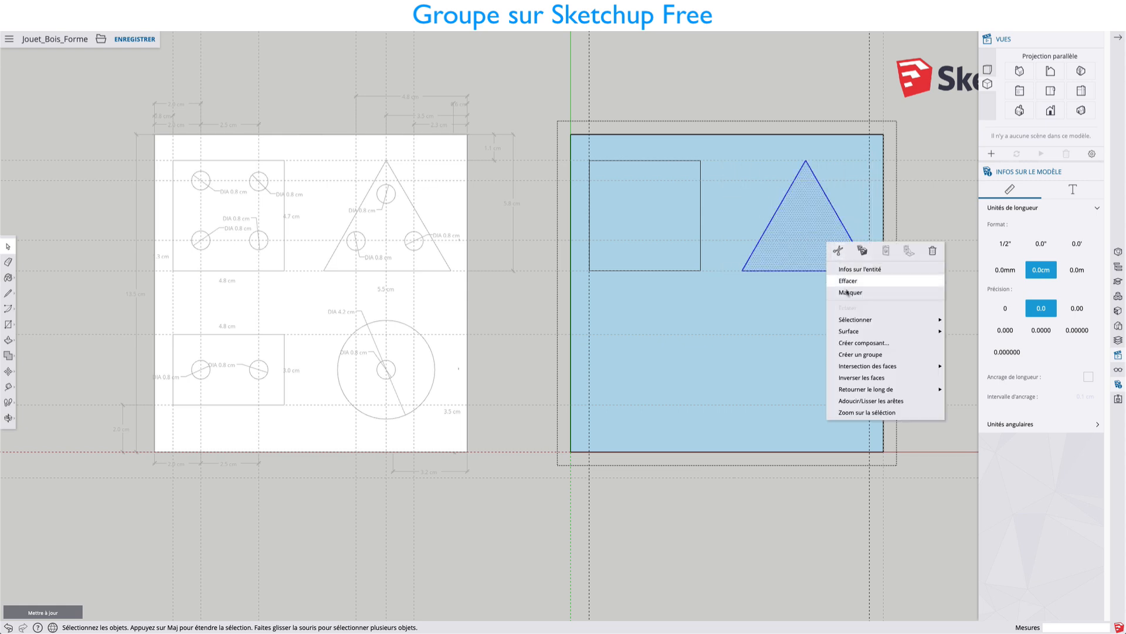
{"action": "left_click", "coordinate": [858, 354]}
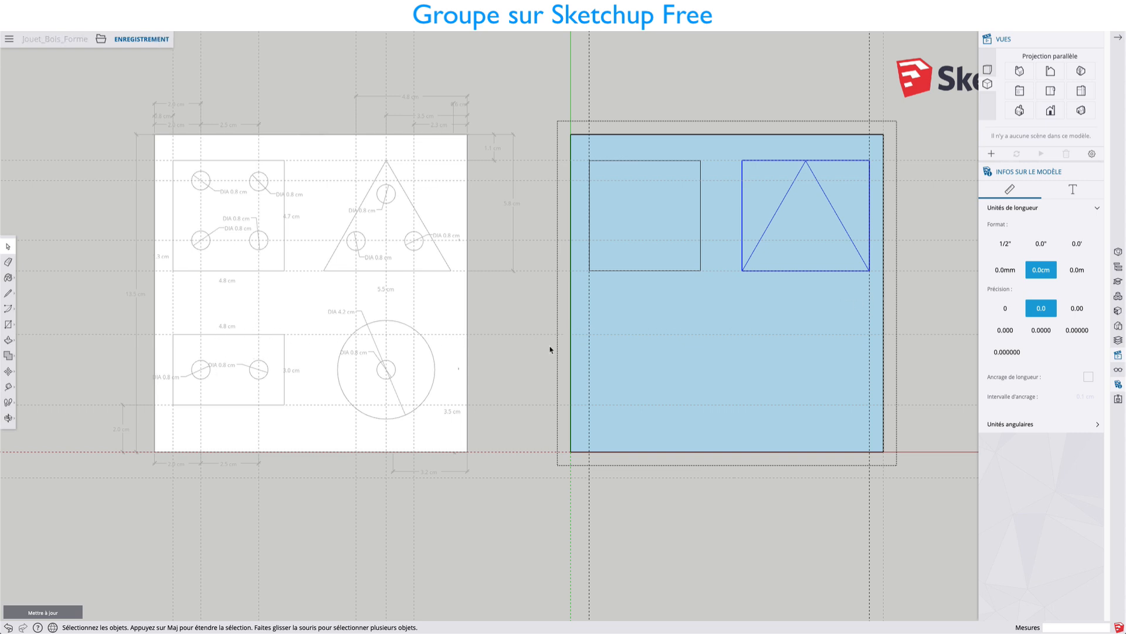
Draw a 4.8 by 3.0 cm rectangle between the two lower horizontal guides, starting at the left vertical guide, and group it.
{"action": "key", "text": "r"}
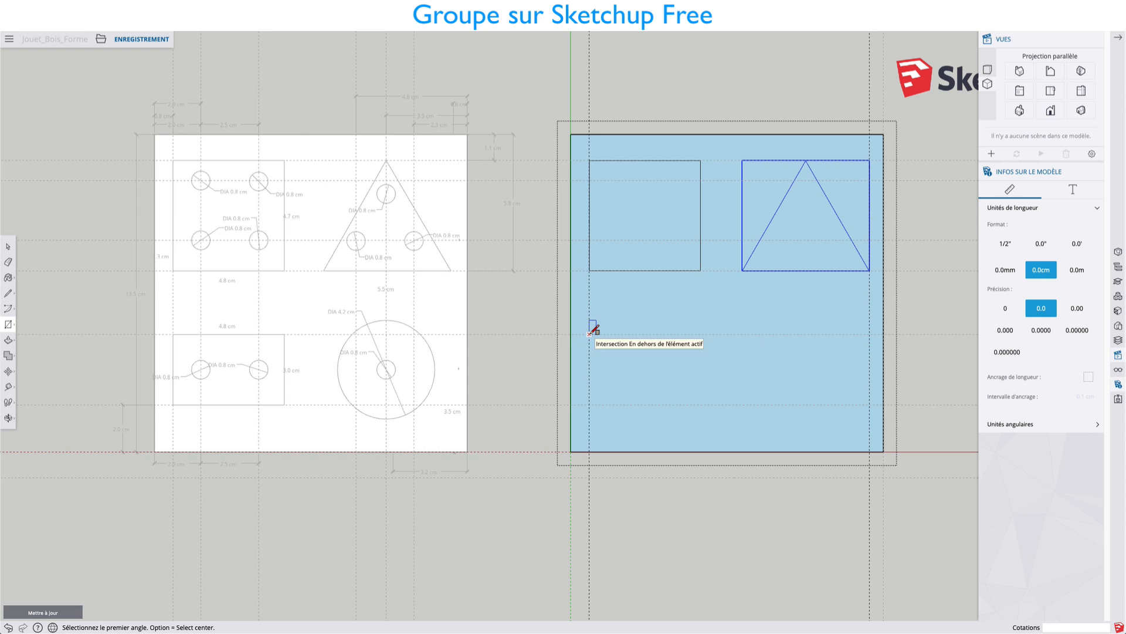
{"action": "left_click", "coordinate": [589, 334]}
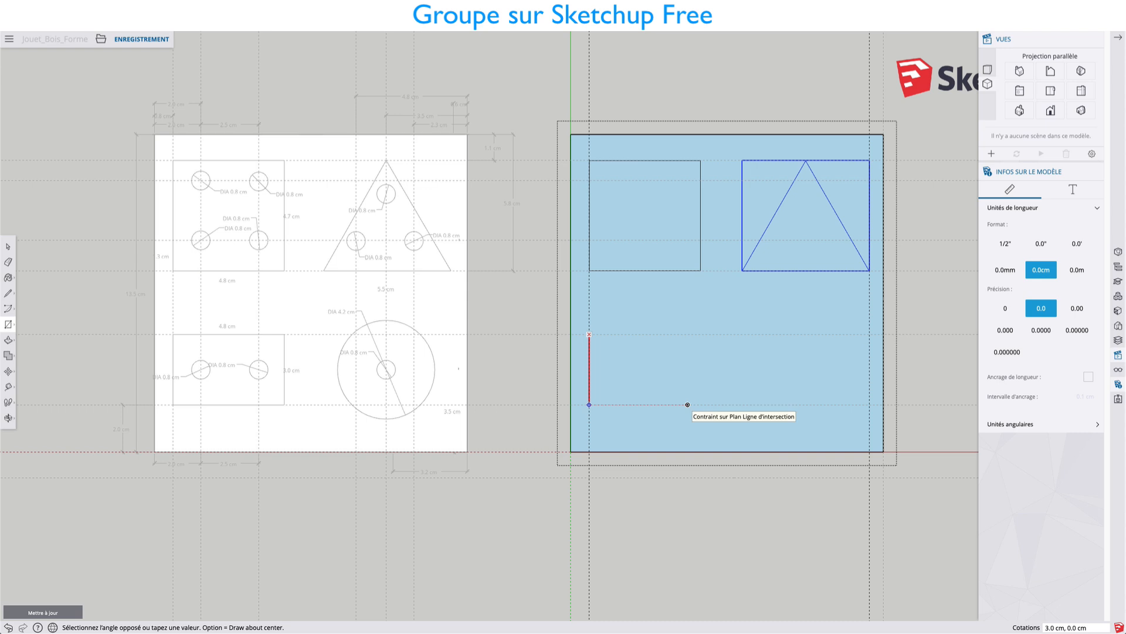
{"action": "left_click", "coordinate": [701, 270]}
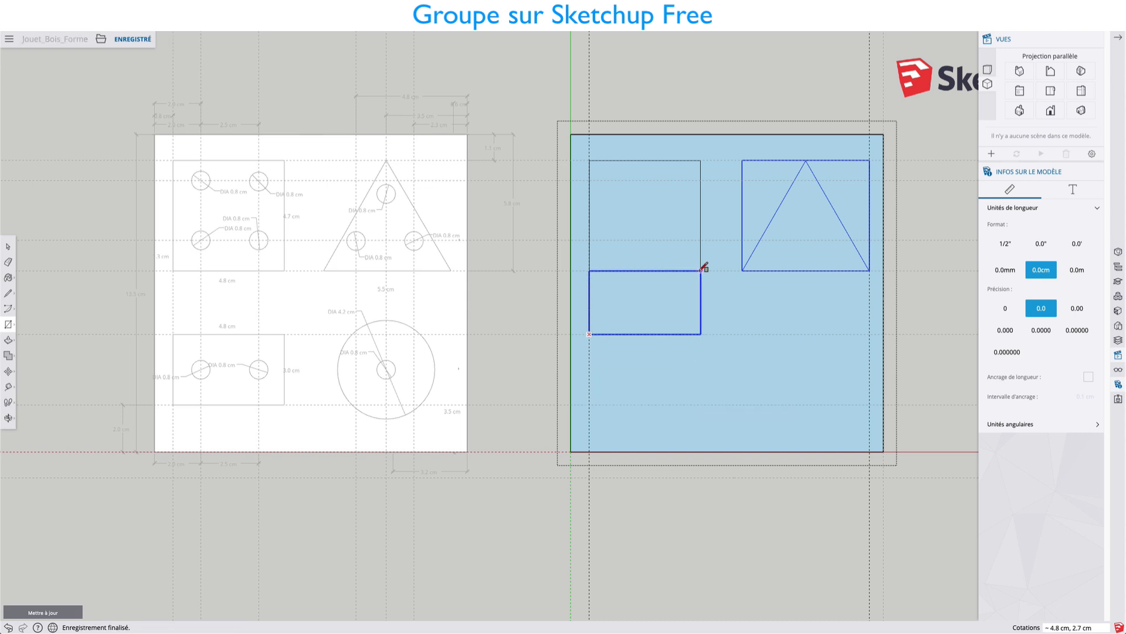
{"action": "left_click", "coordinate": [701, 404]}
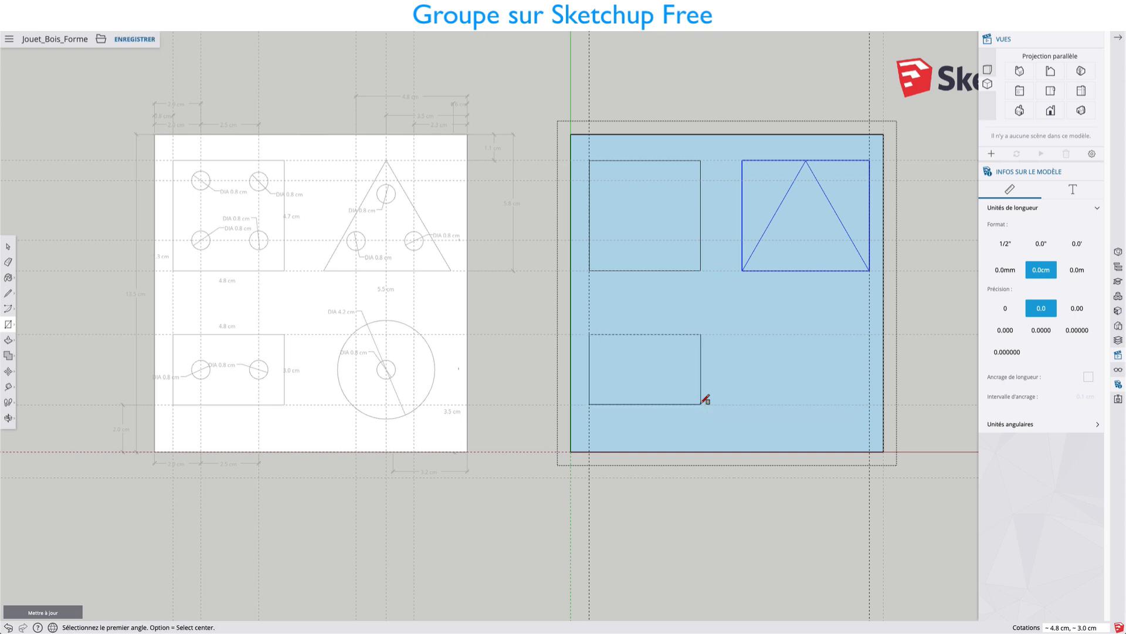
{"action": "key", "text": "space"}
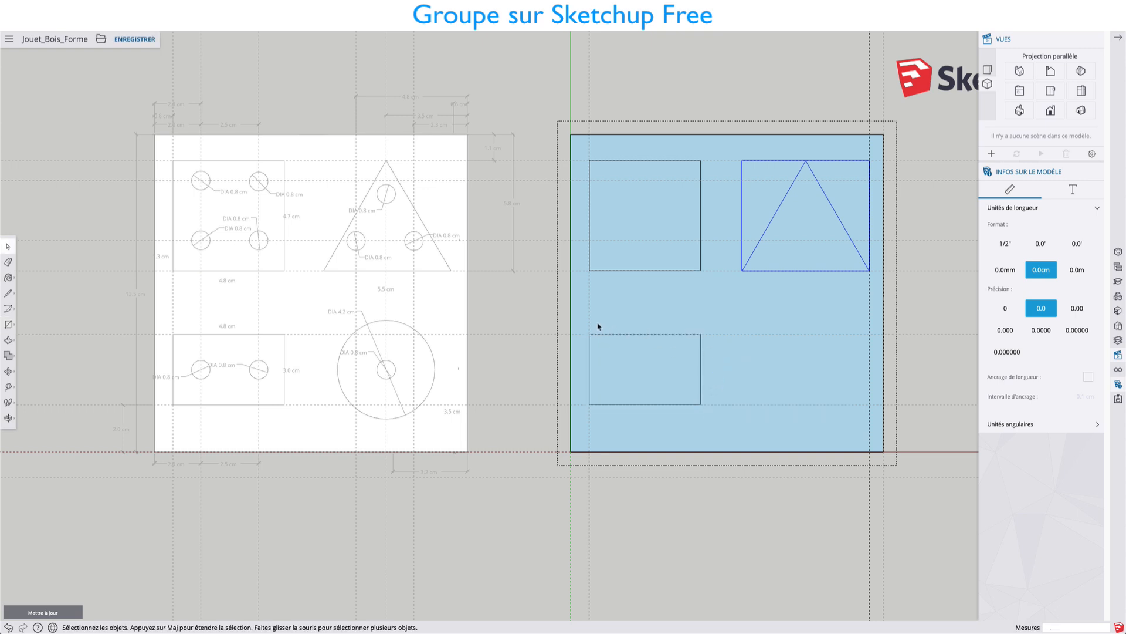
{"action": "left_click_drag", "start_coordinate": [583, 326], "coordinate": [708, 417]}
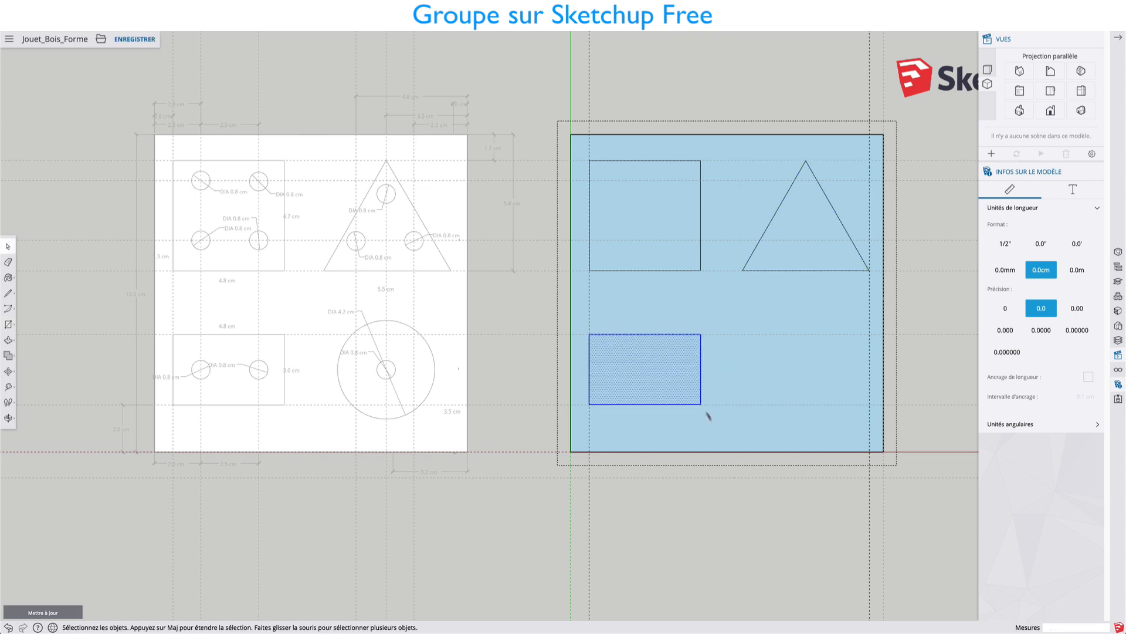
{"action": "right_click", "coordinate": [663, 367]}
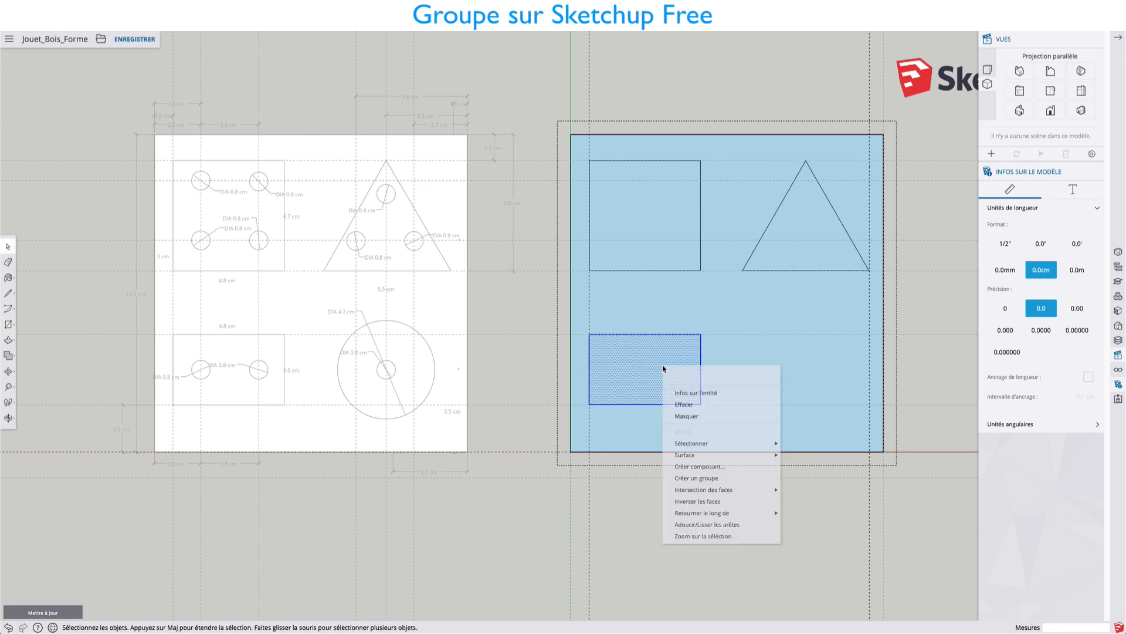
{"action": "left_click", "coordinate": [694, 479]}
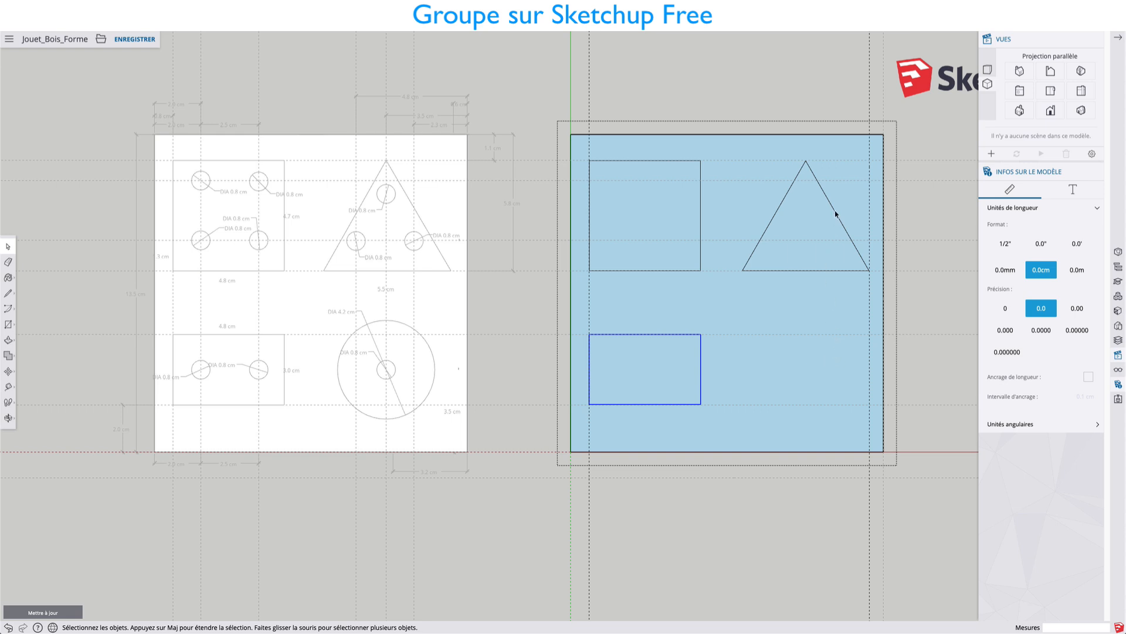
Place a vertical guide through the triangle's apex and draw a line along it between the two lower horizontal guides.
{"action": "key", "text": "t"}
{"action": "left_click", "coordinate": [883, 189]}
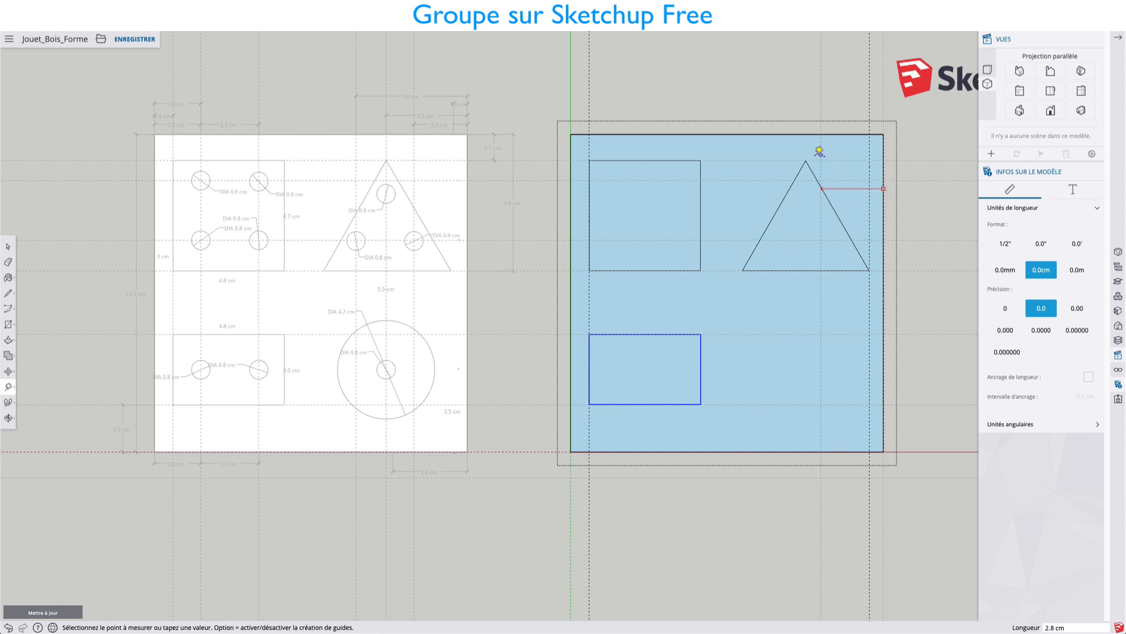
{"action": "left_click", "coordinate": [806, 161]}
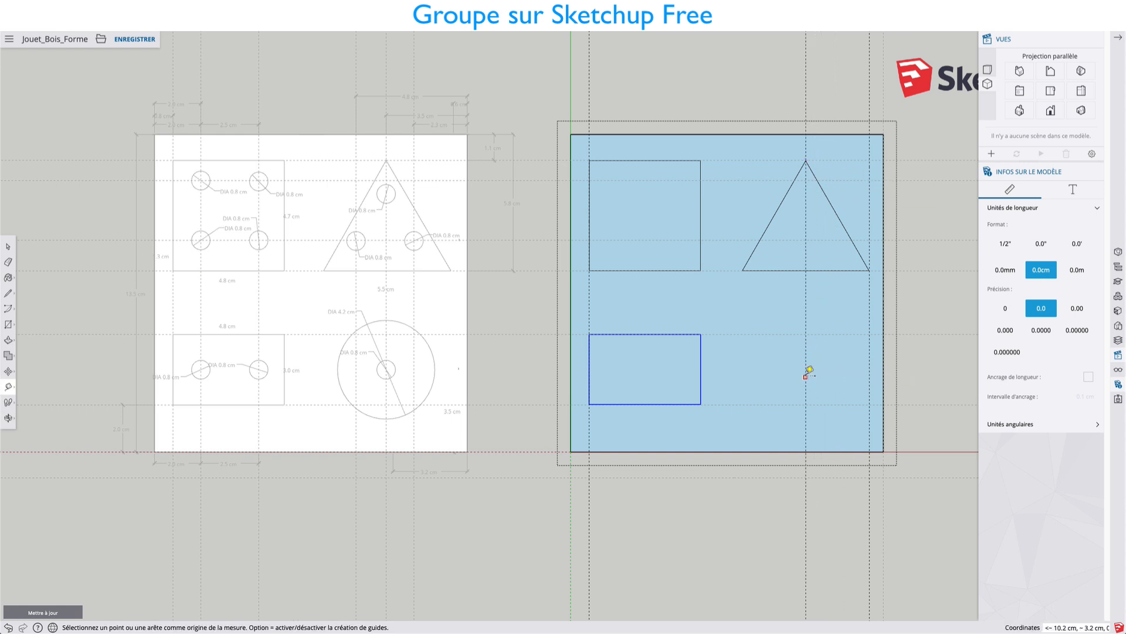
{"action": "key", "text": "l"}
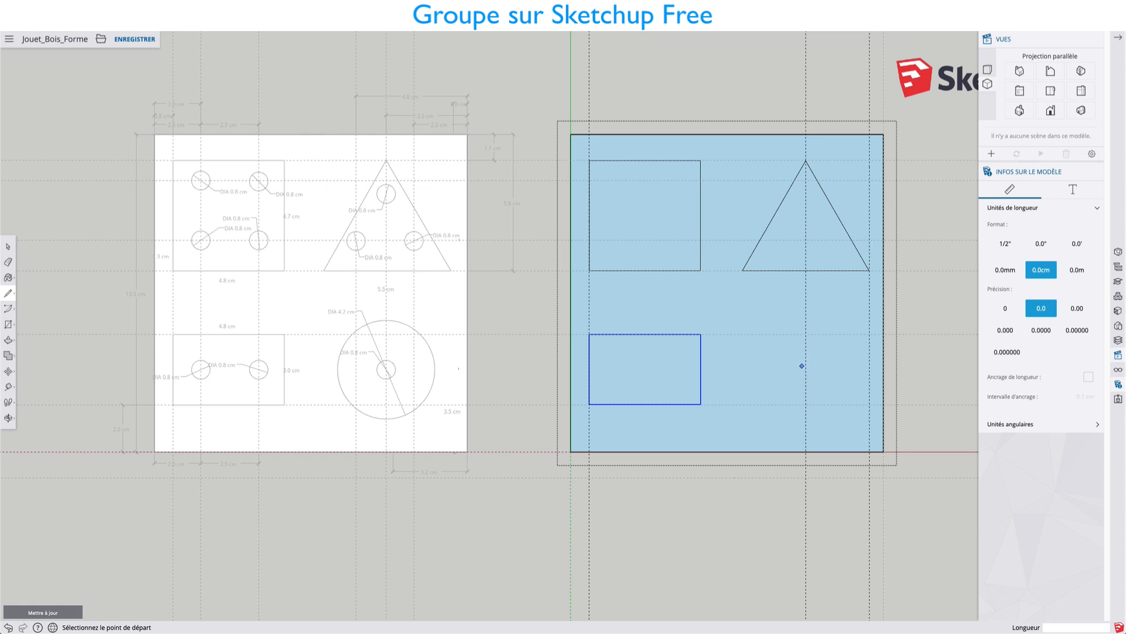
{"action": "left_click", "coordinate": [805, 334]}
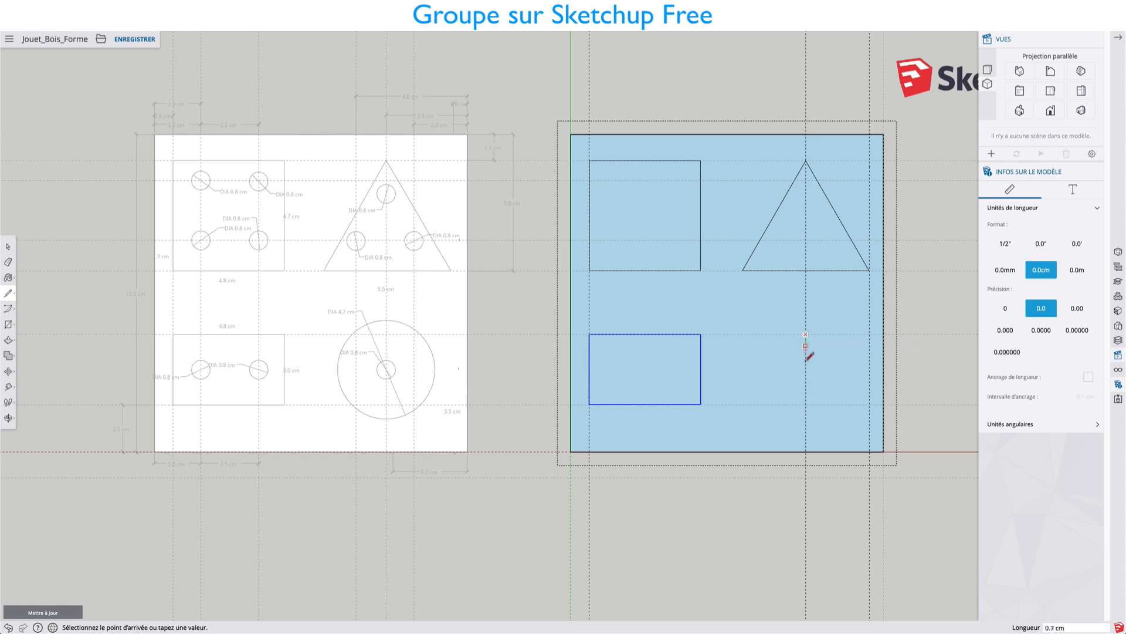
{"action": "left_click", "coordinate": [806, 405]}
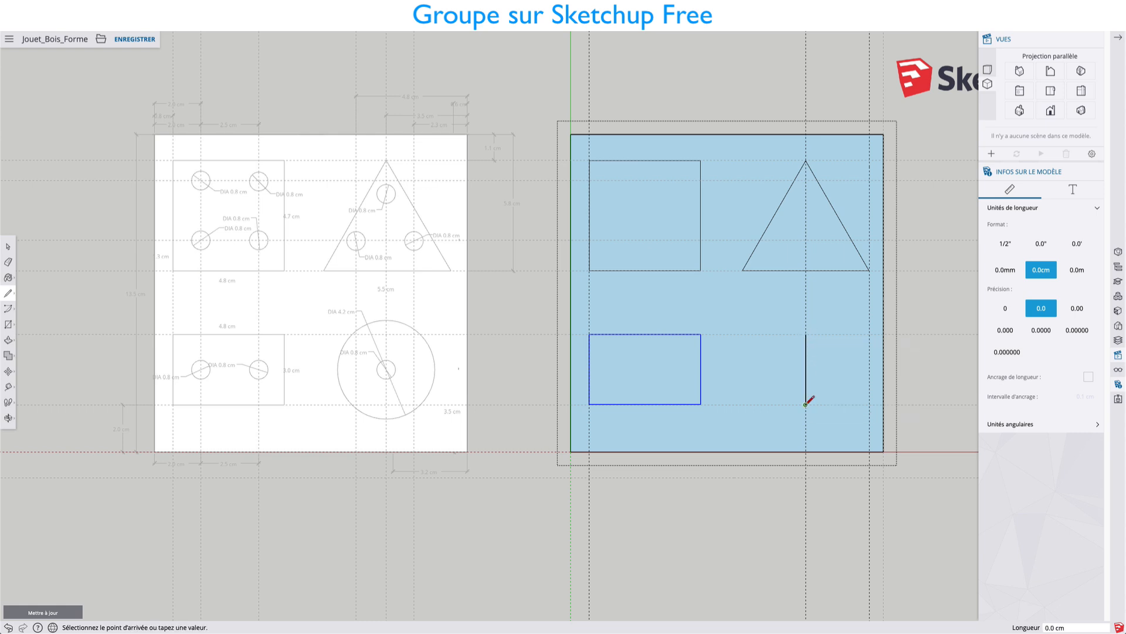
{"action": "left_click", "coordinate": [806, 368]}
Draw a circle of 2.1 cm radius centred on the midpoint of the vertical line below the triangle.
{"action": "key", "text": "c"}
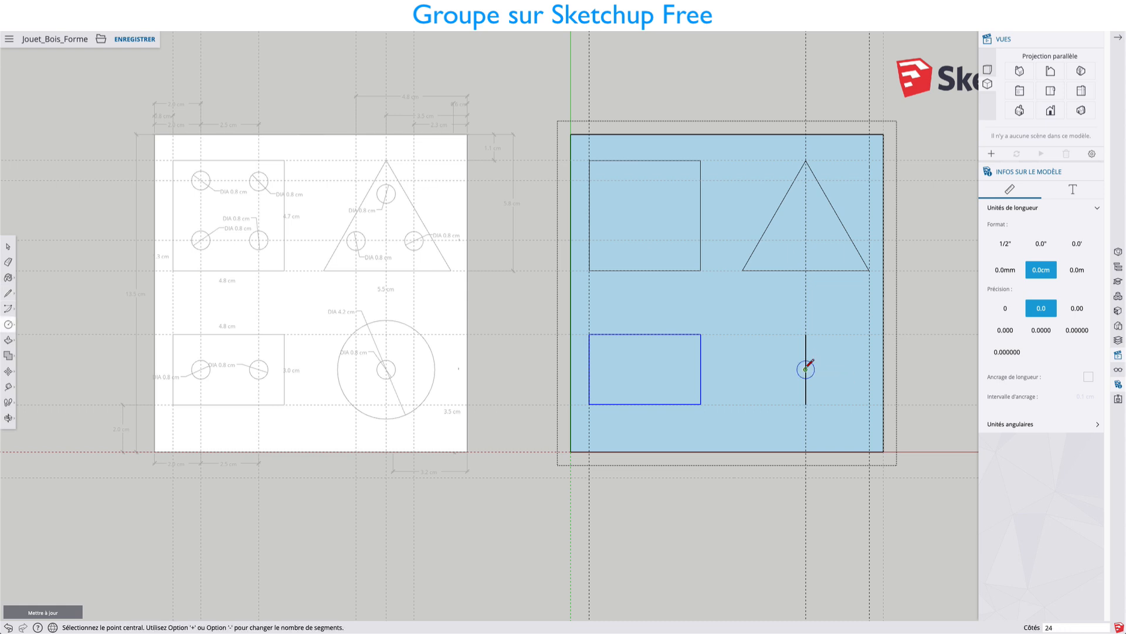
{"action": "left_click", "coordinate": [806, 369]}
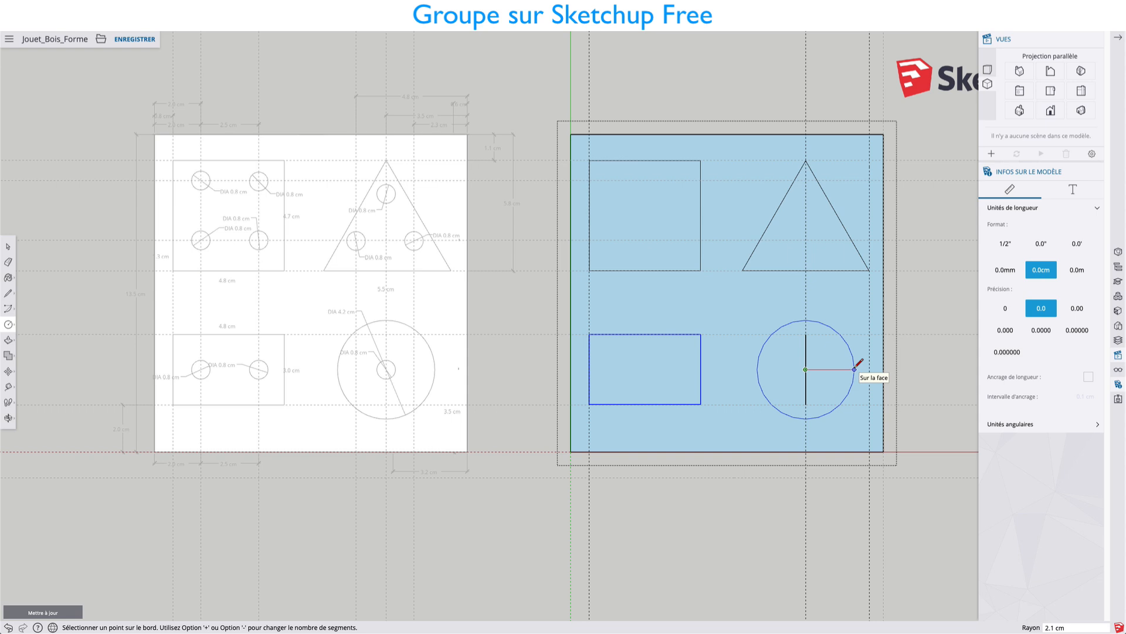
{"action": "left_click", "coordinate": [855, 369]}
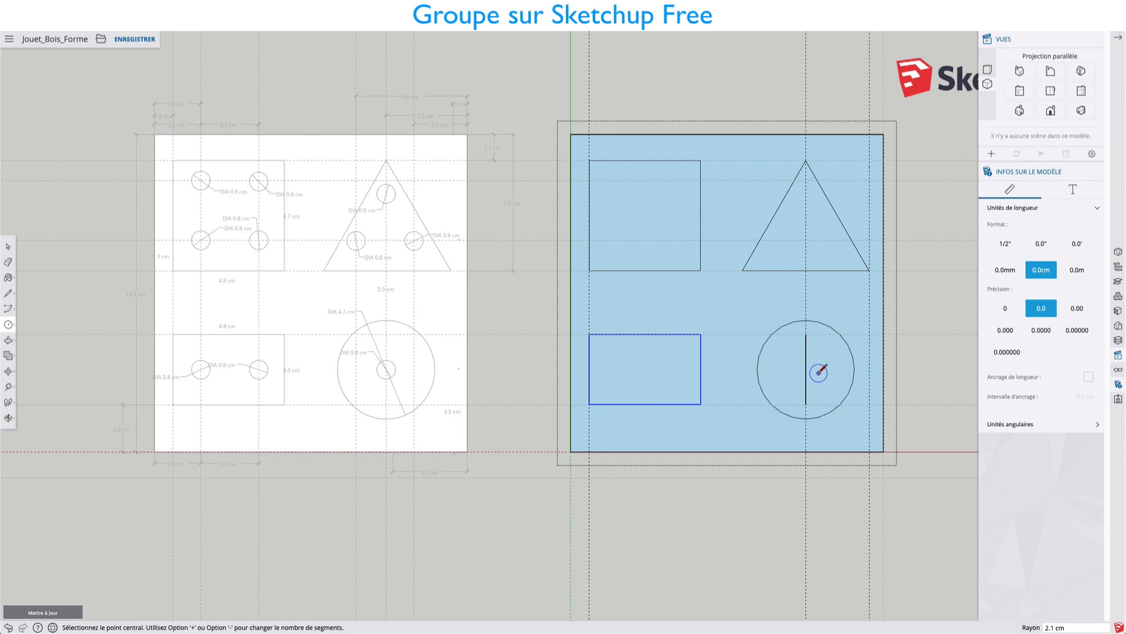
Delete the vertical construction line inside the large circle and group the circle with its face.
{"action": "key", "text": "space"}
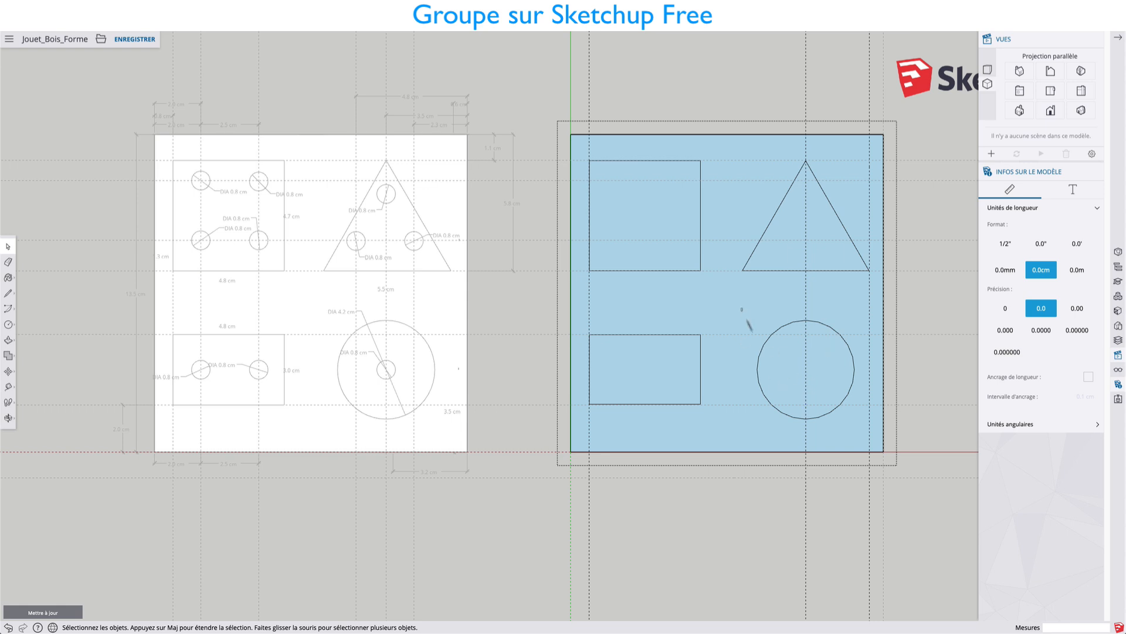
{"action": "left_click_drag", "start_coordinate": [741, 306], "coordinate": [871, 437]}
{"action": "right_click", "coordinate": [814, 359]}
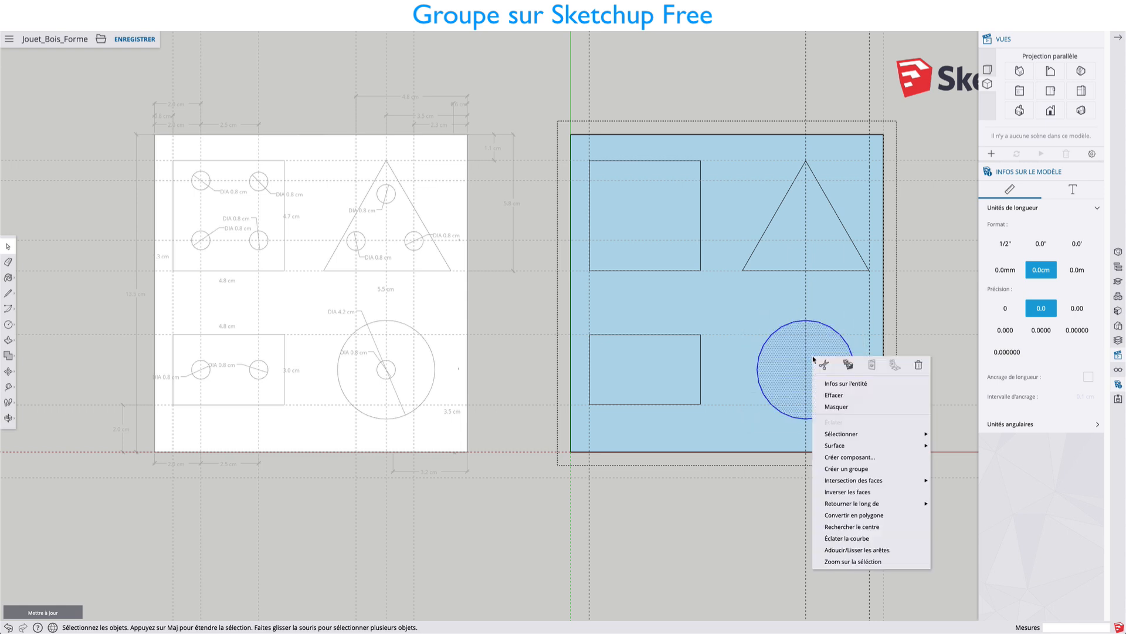
{"action": "left_click", "coordinate": [845, 468]}
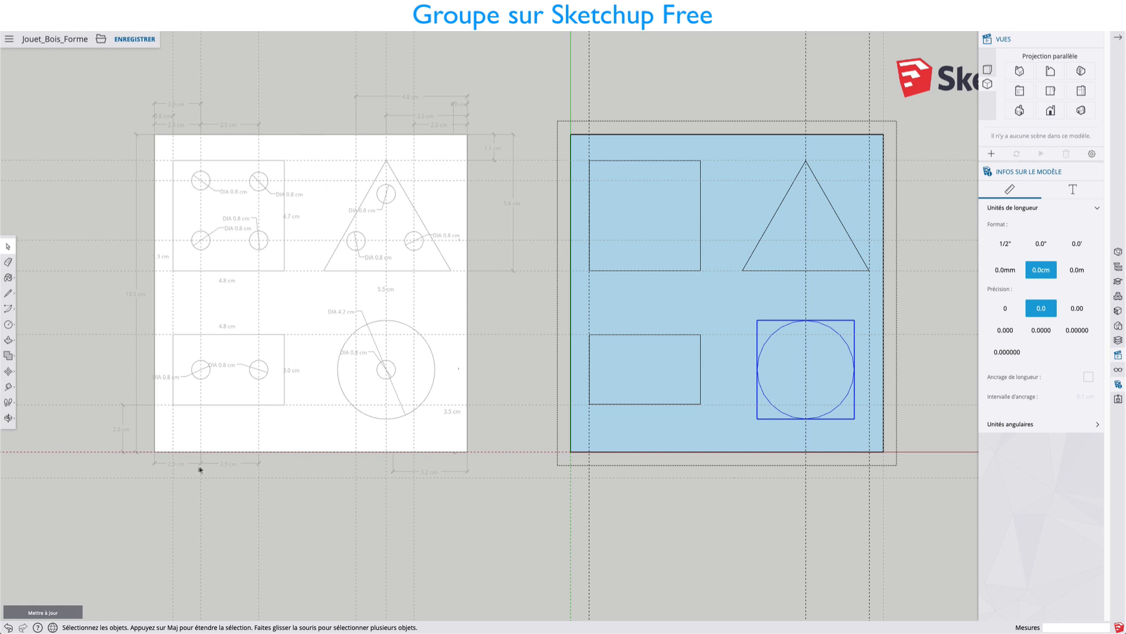
Place a vertical guide 2.0 cm from the board's left edge and a horizontal guide through the lower rectangle's mid-height.
{"action": "key", "text": "t"}
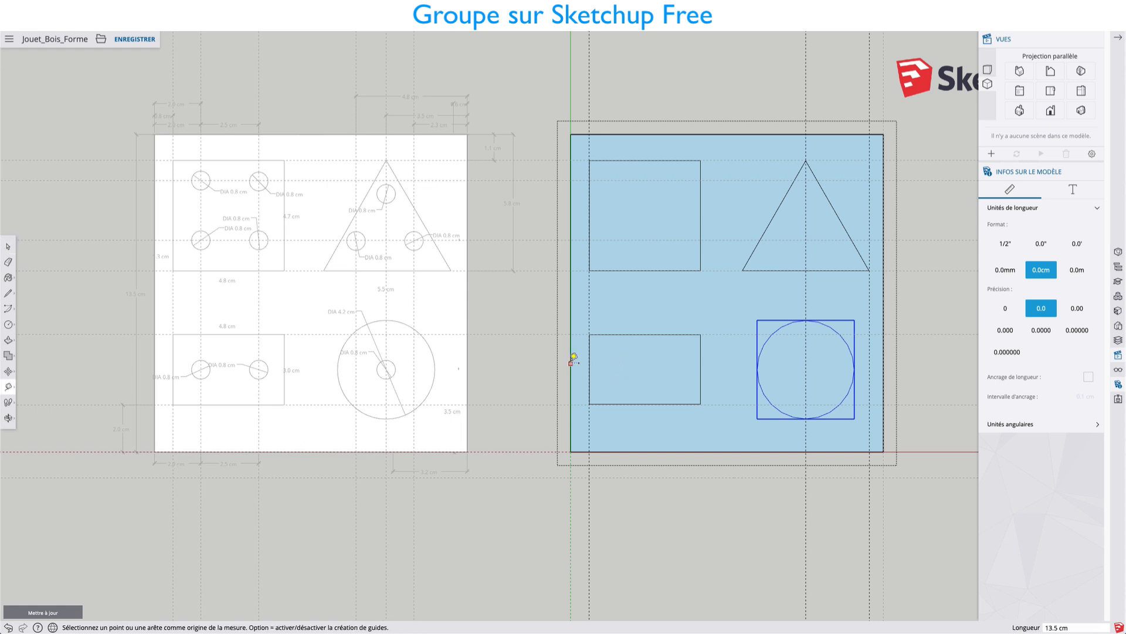
{"action": "left_click", "coordinate": [571, 364]}
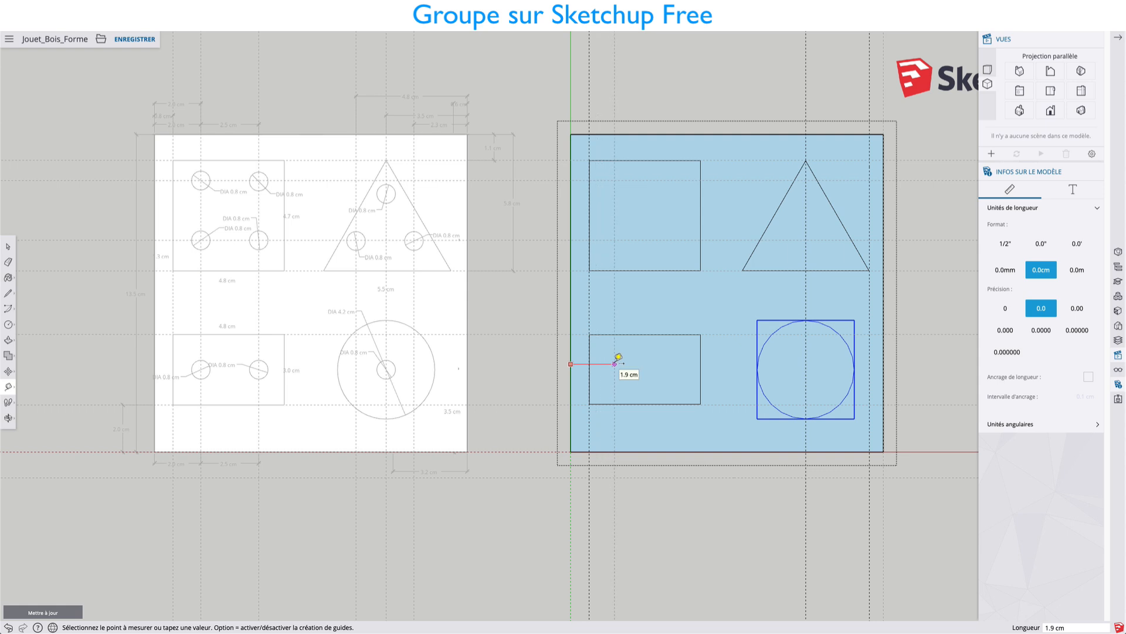
{"action": "left_click", "coordinate": [617, 364]}
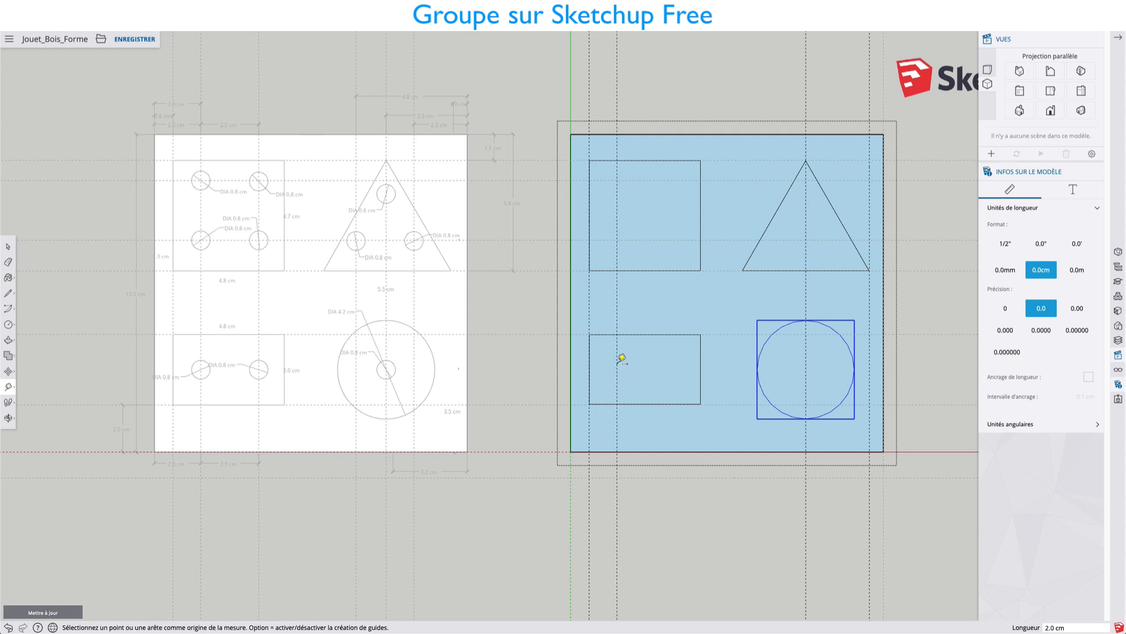
{"action": "key", "text": "space"}
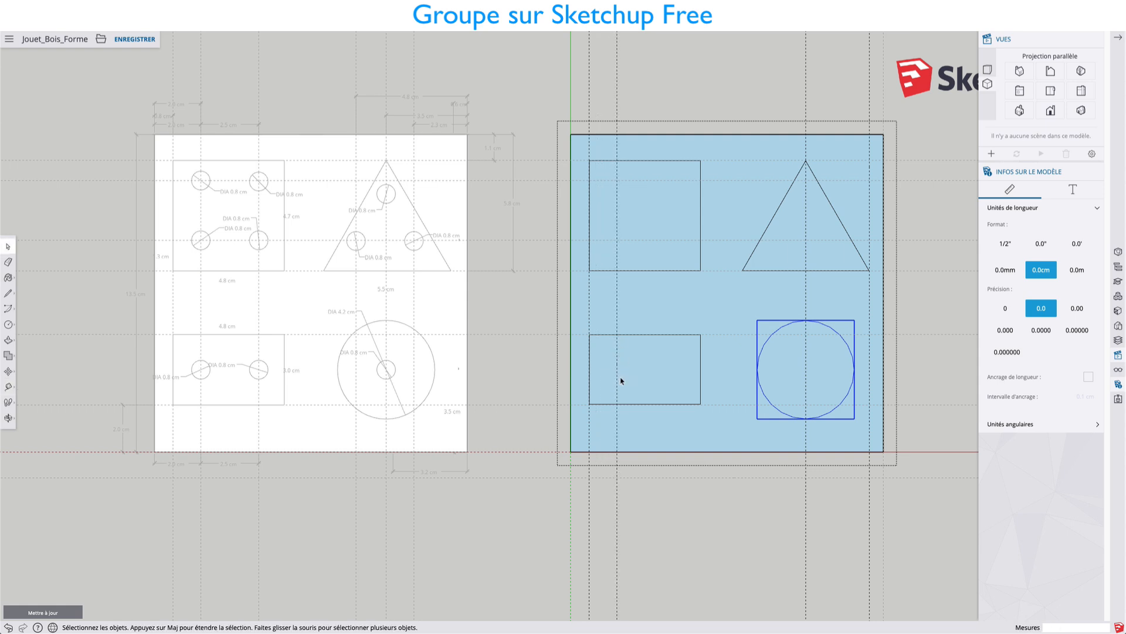
{"action": "key", "text": "t"}
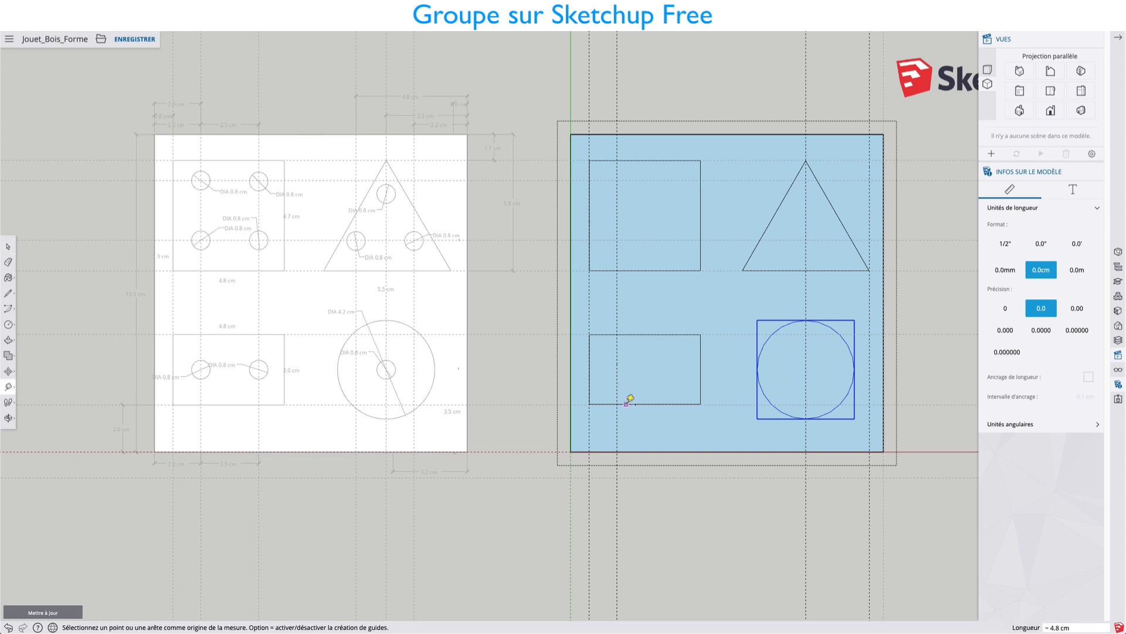
{"action": "left_click", "coordinate": [626, 404]}
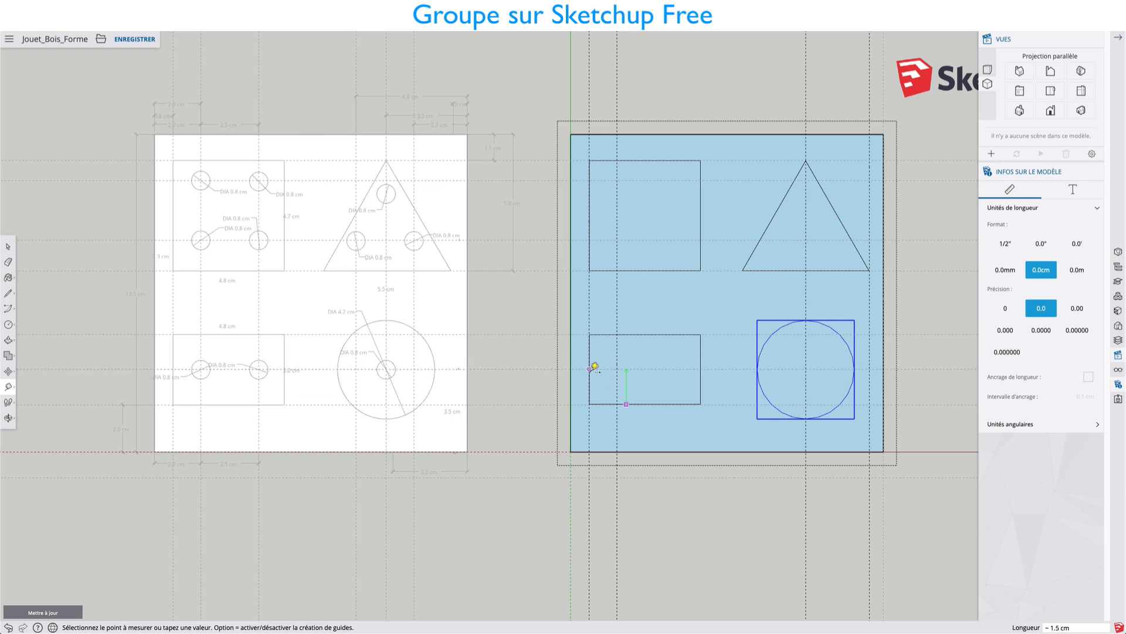
{"action": "left_click", "coordinate": [701, 368]}
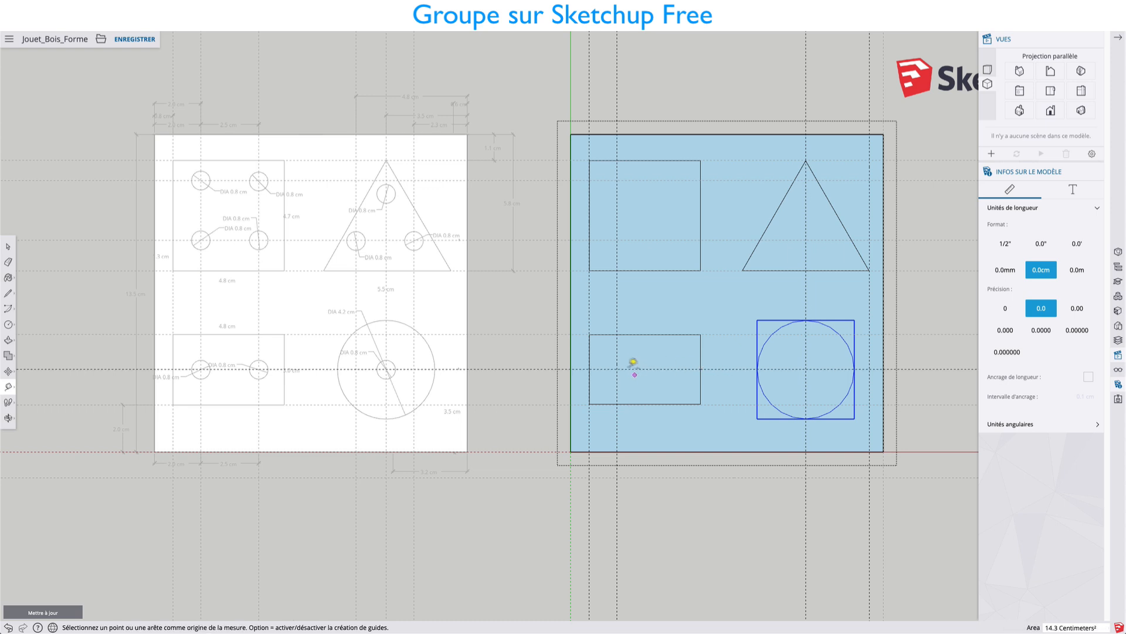
Draw a circle of 0.4 cm radius where the two new guides cross inside the lower rectangle.
{"action": "key", "text": "c"}
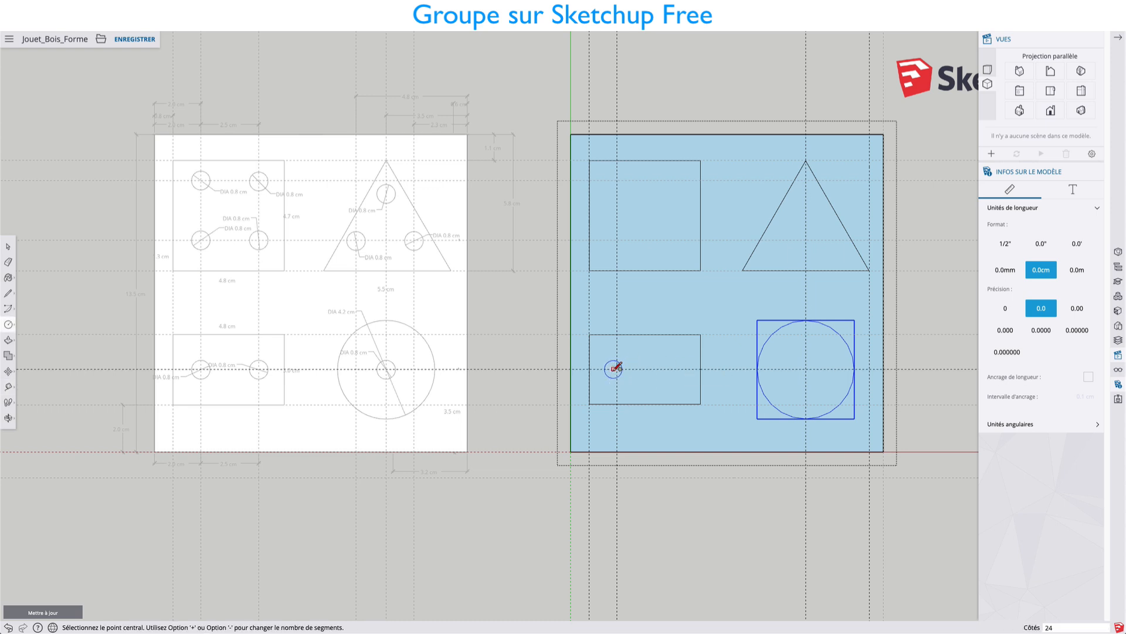
{"action": "left_click", "coordinate": [616, 368]}
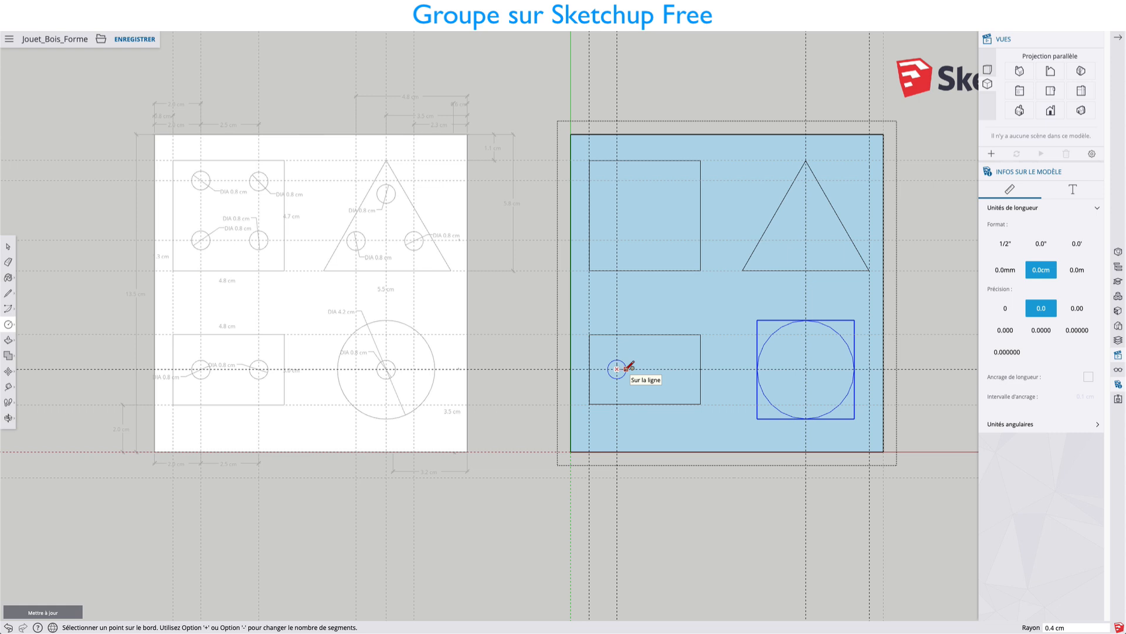
{"action": "left_click", "coordinate": [626, 368]}
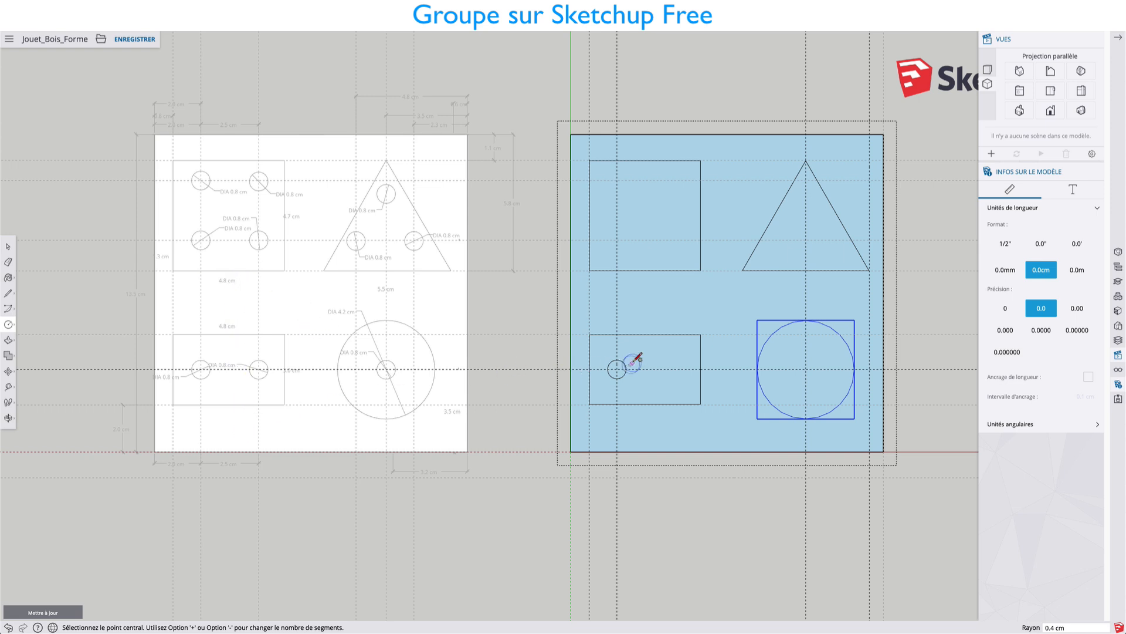
Add a vertical guide right of the first small circle and draw a 0.4 cm radius circle where it meets the mid-height guide.
{"action": "key", "text": "t"}
{"action": "left_click", "coordinate": [617, 349]}
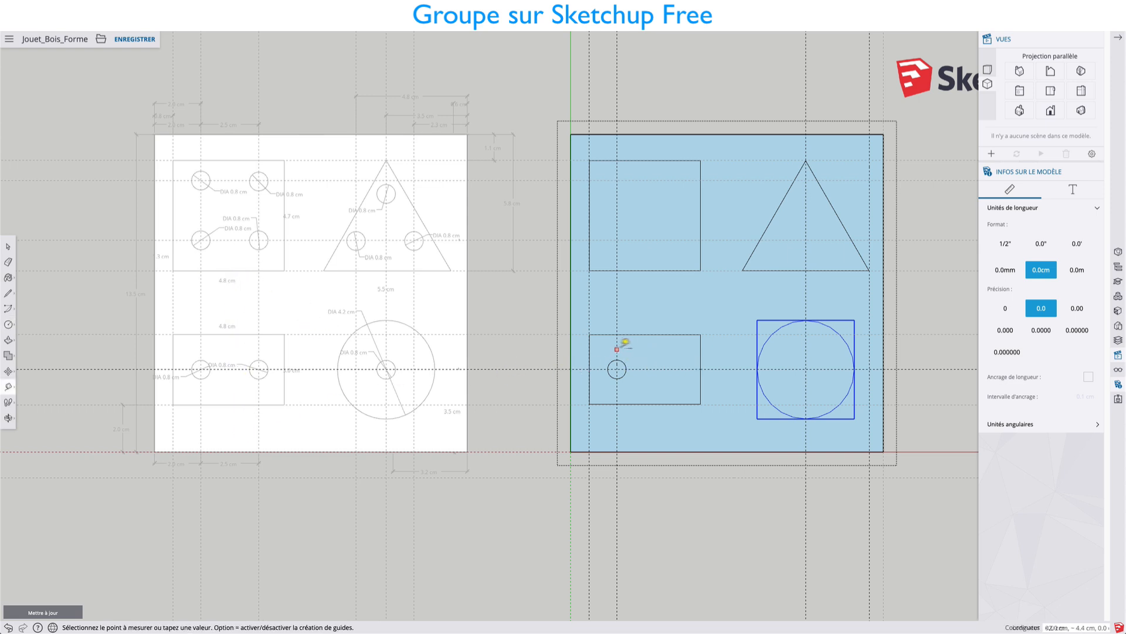
{"action": "left_click", "coordinate": [674, 349]}
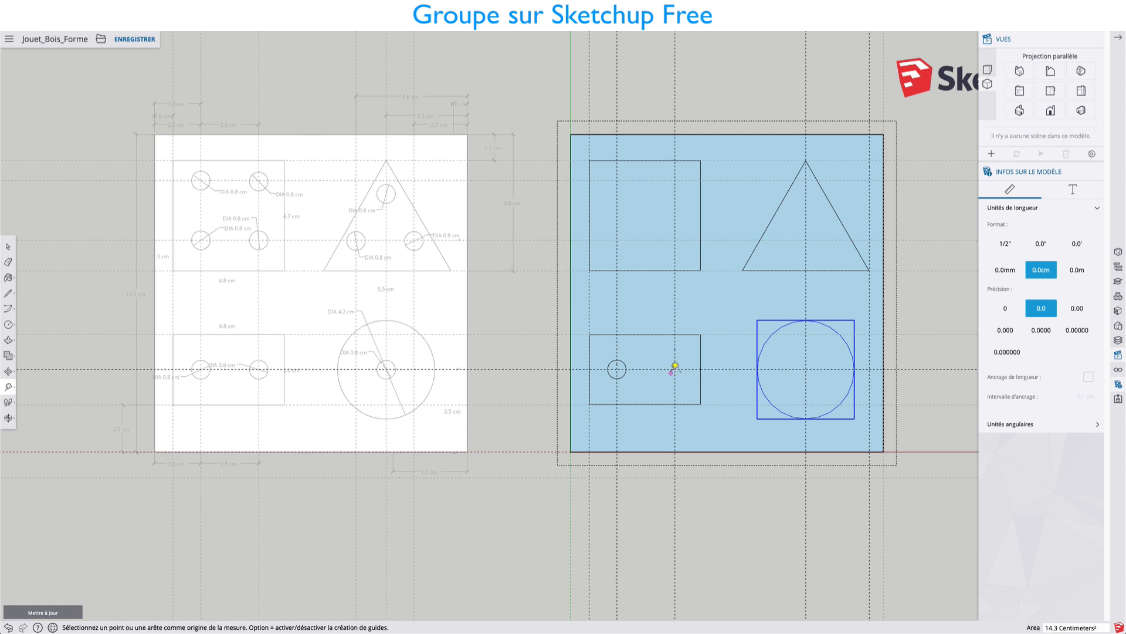
{"action": "key", "text": "c"}
{"action": "left_click", "coordinate": [675, 369]}
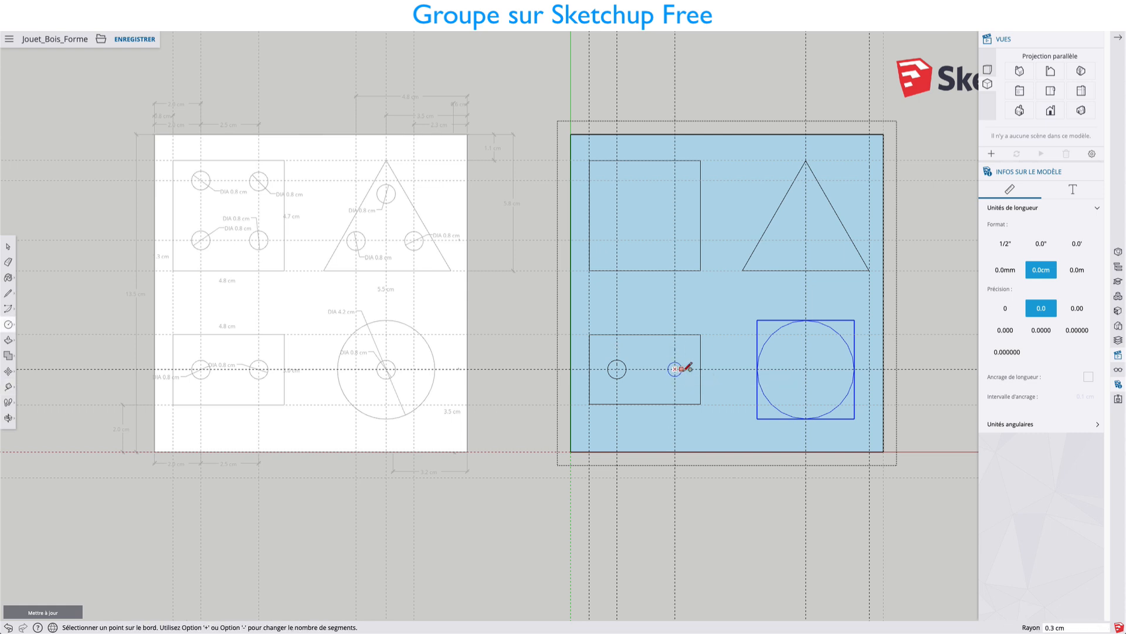
{"action": "type", "text": "0.4"}
{"action": "key", "text": "Return"}
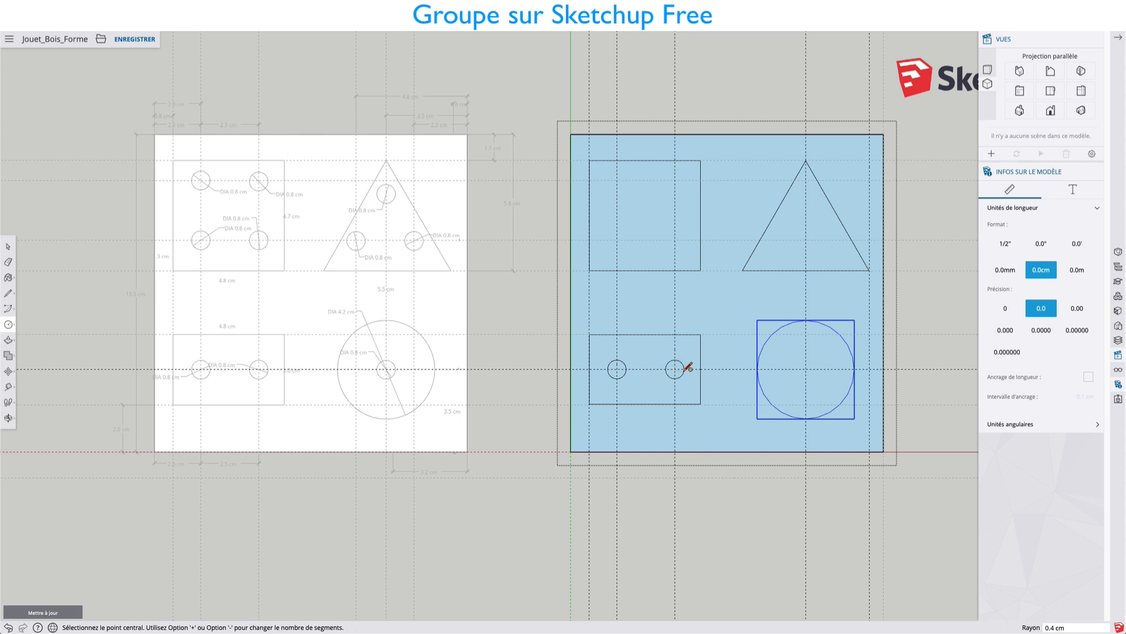
Draw a 0.4 cm radius circle at the centre of the large circle.
{"action": "left_click", "coordinate": [805, 369]}
{"action": "type", "text": "0.4"}
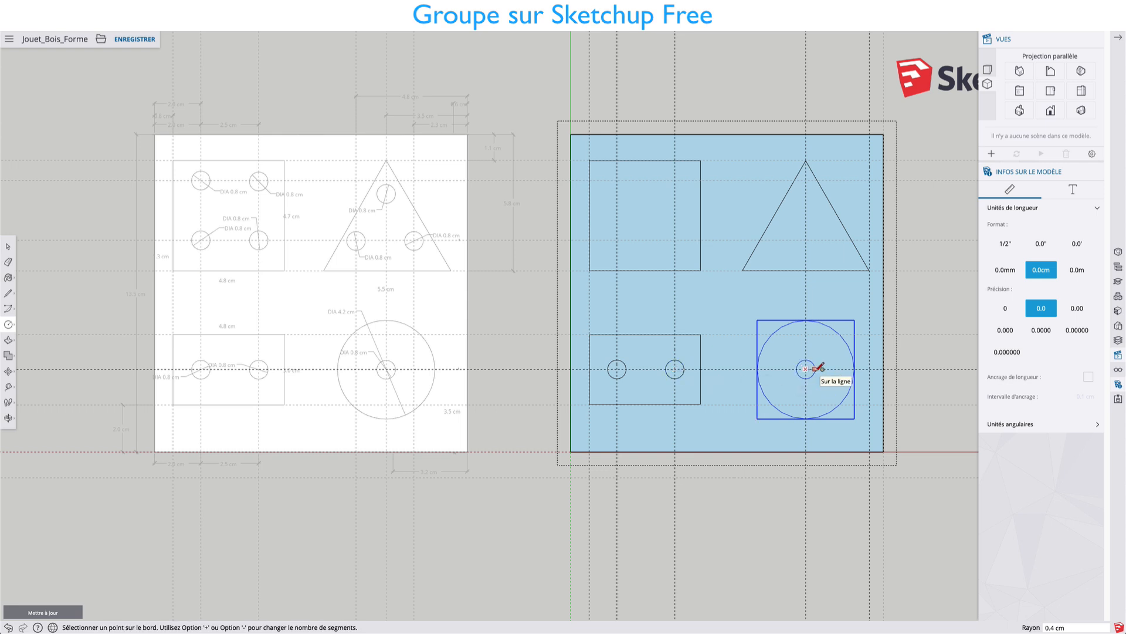
{"action": "key", "text": "Return"}
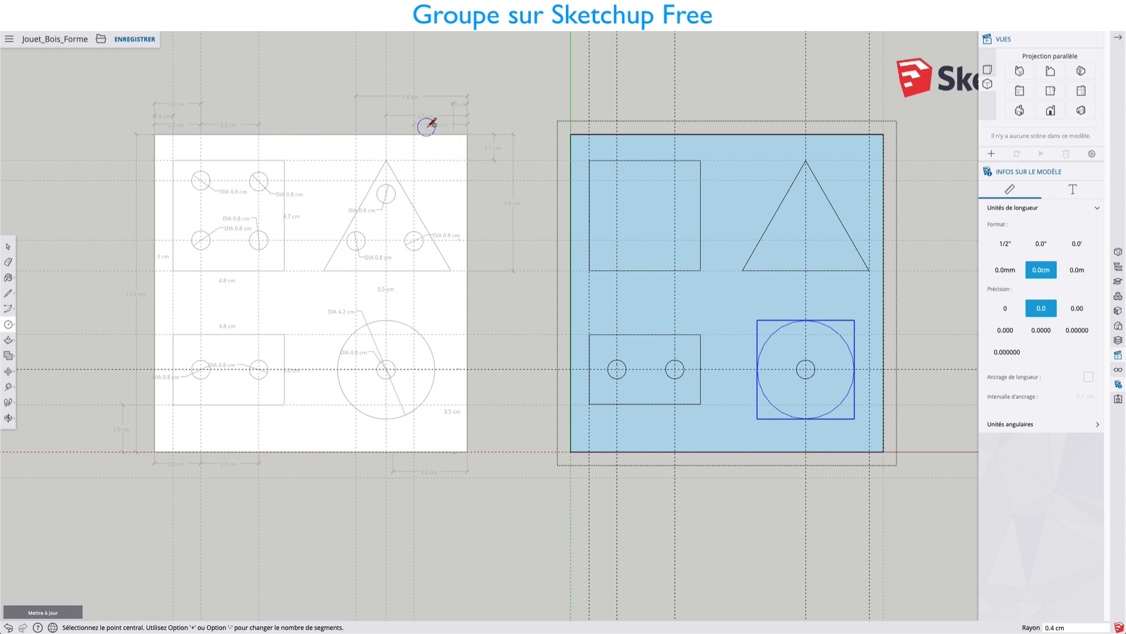
Place a vertical guide about 2.3 cm from the board's right edge and draw a 0.4 cm radius circle on it in the triangle's lower right.
{"action": "key", "text": "t"}
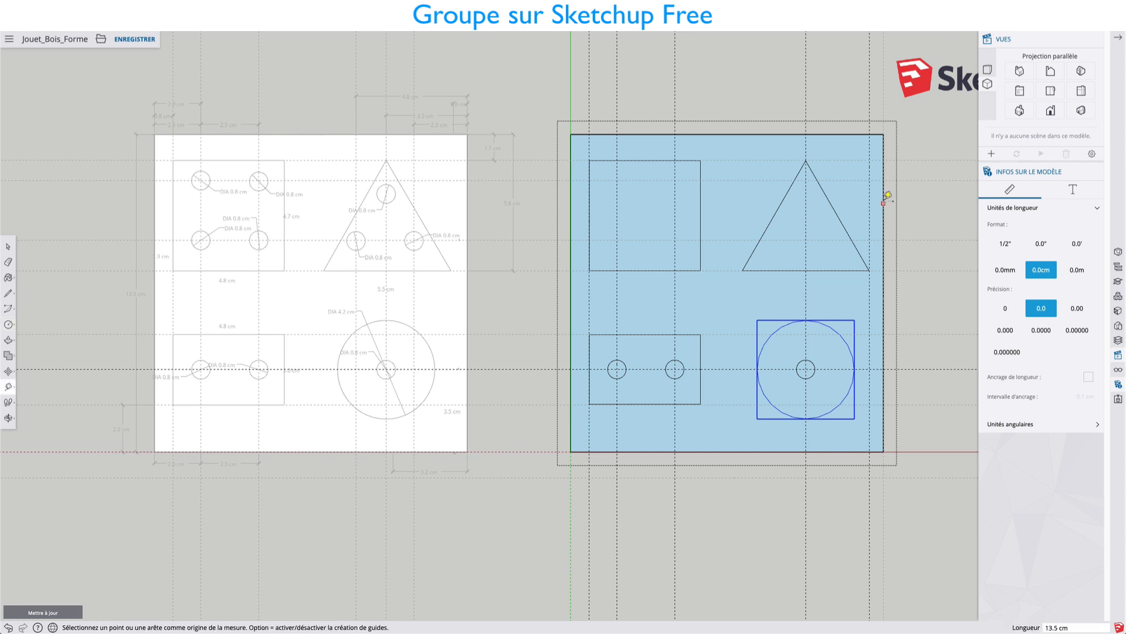
{"action": "left_click", "coordinate": [883, 201]}
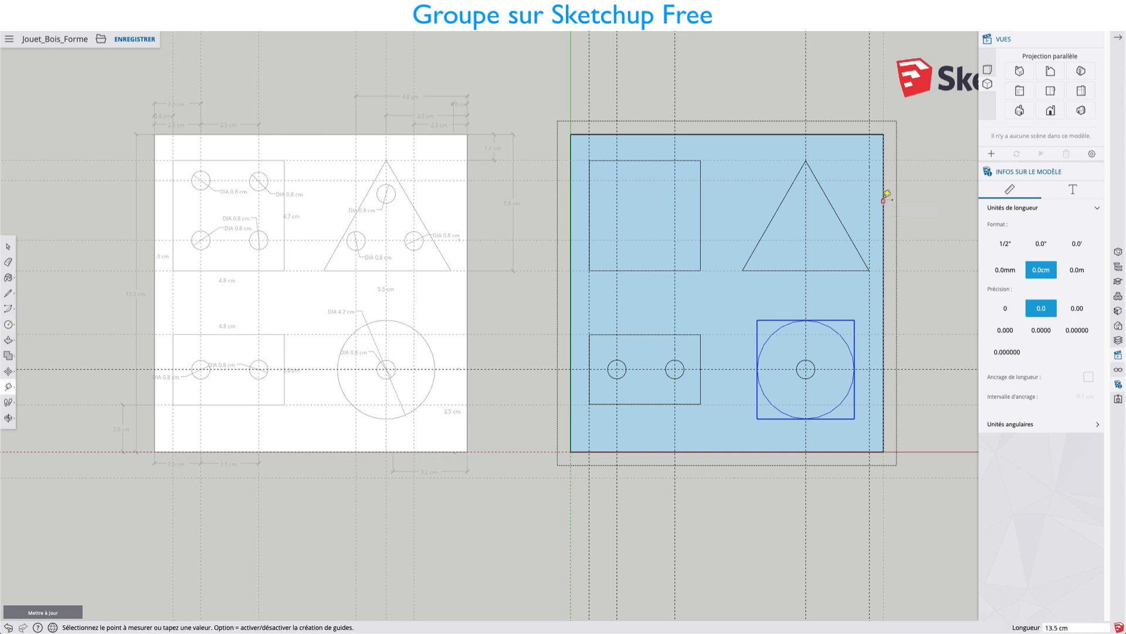
{"action": "left_click", "coordinate": [829, 201]}
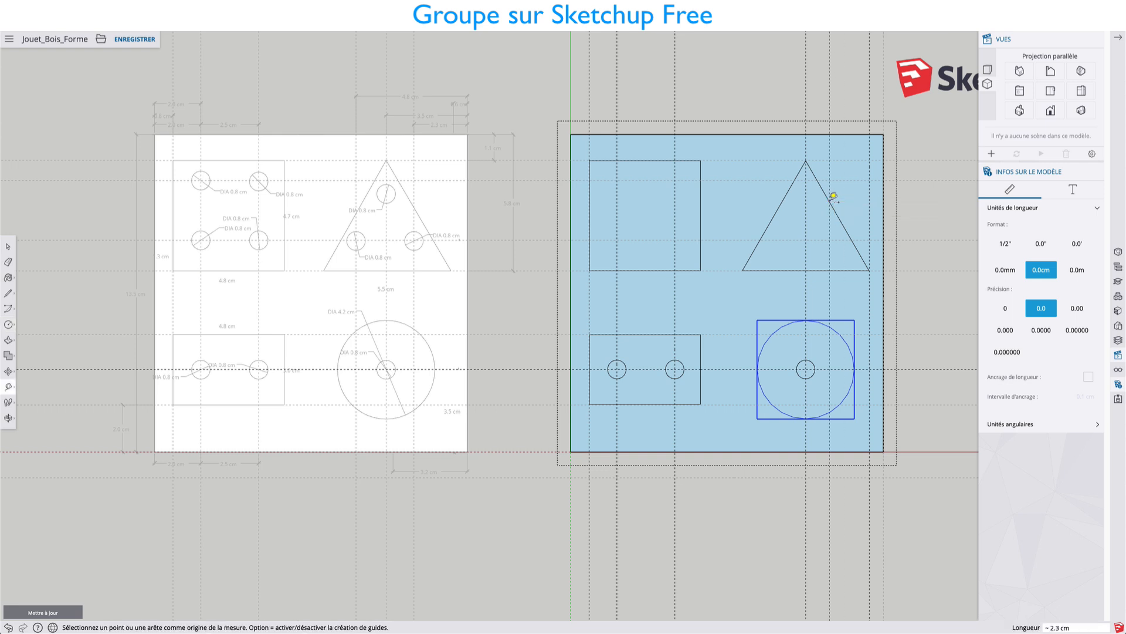
{"action": "key", "text": "c"}
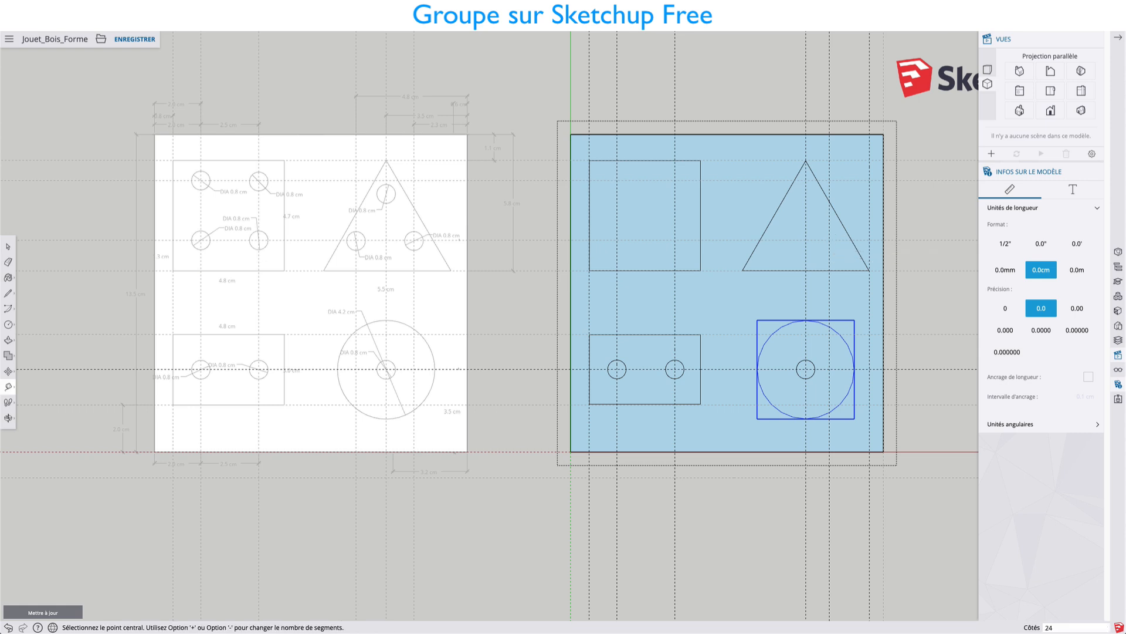
{"action": "left_click", "coordinate": [830, 239]}
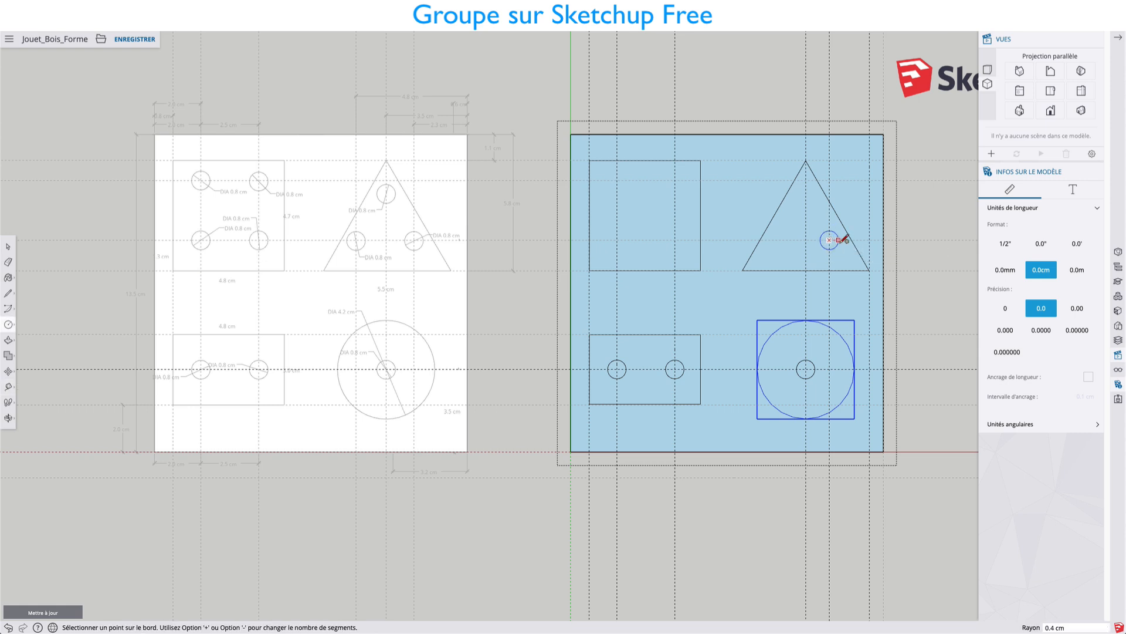
{"action": "type", "text": "0.4"}
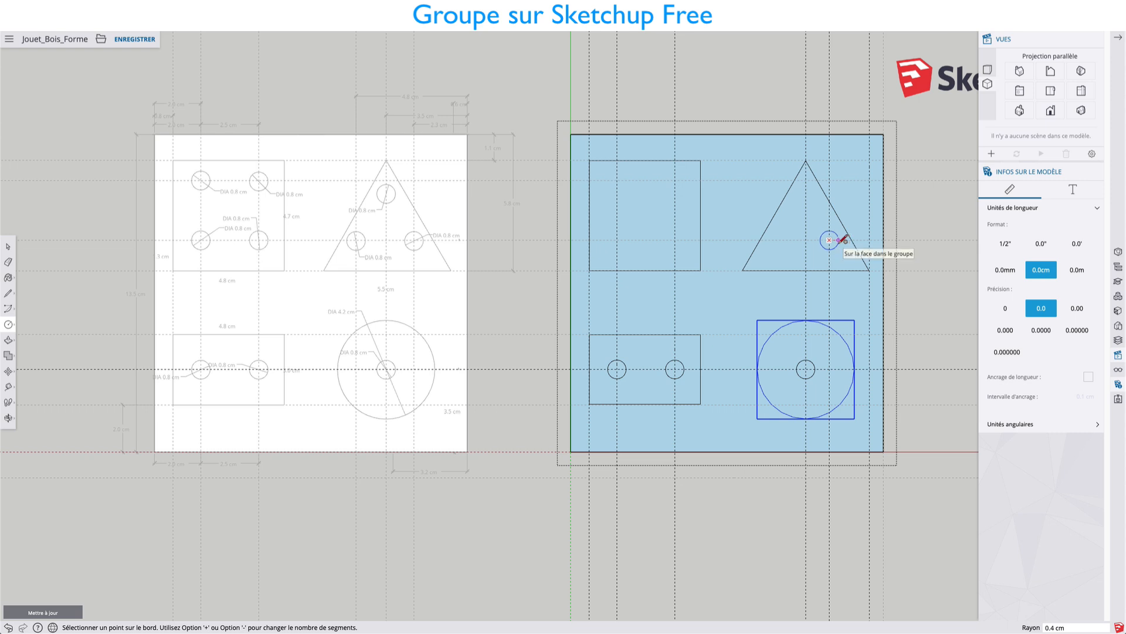
{"action": "key", "text": "Return"}
Copy the triangle's small circle about 2.3 cm horizontally to the triangle's lower left.
{"action": "key", "text": "space"}
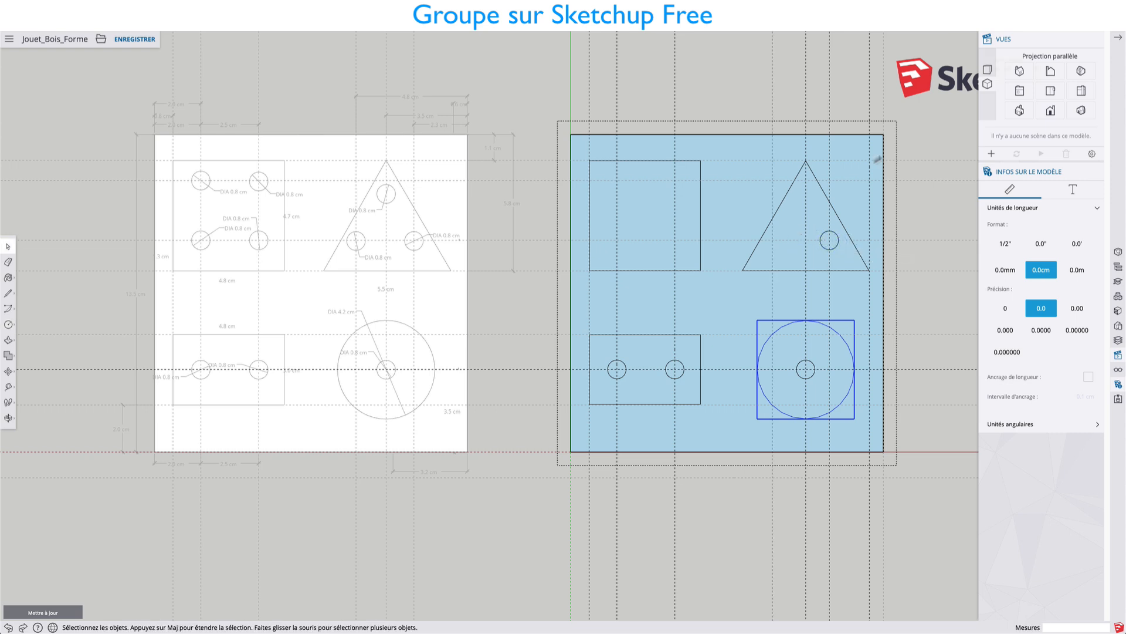
{"action": "left_click", "coordinate": [829, 240]}
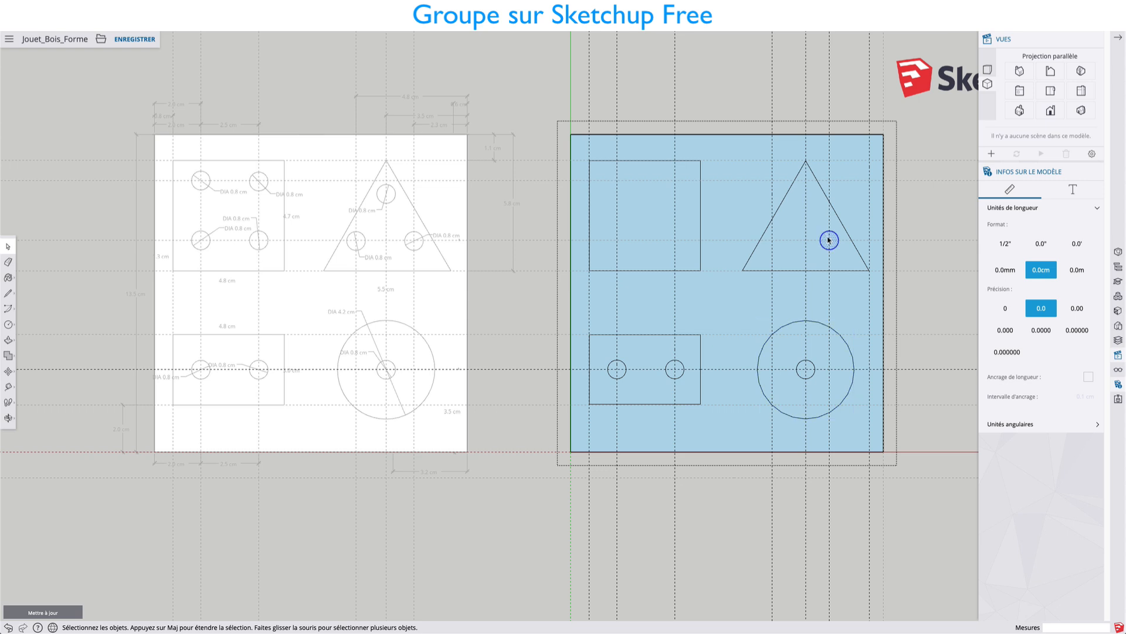
{"action": "key", "text": "m"}
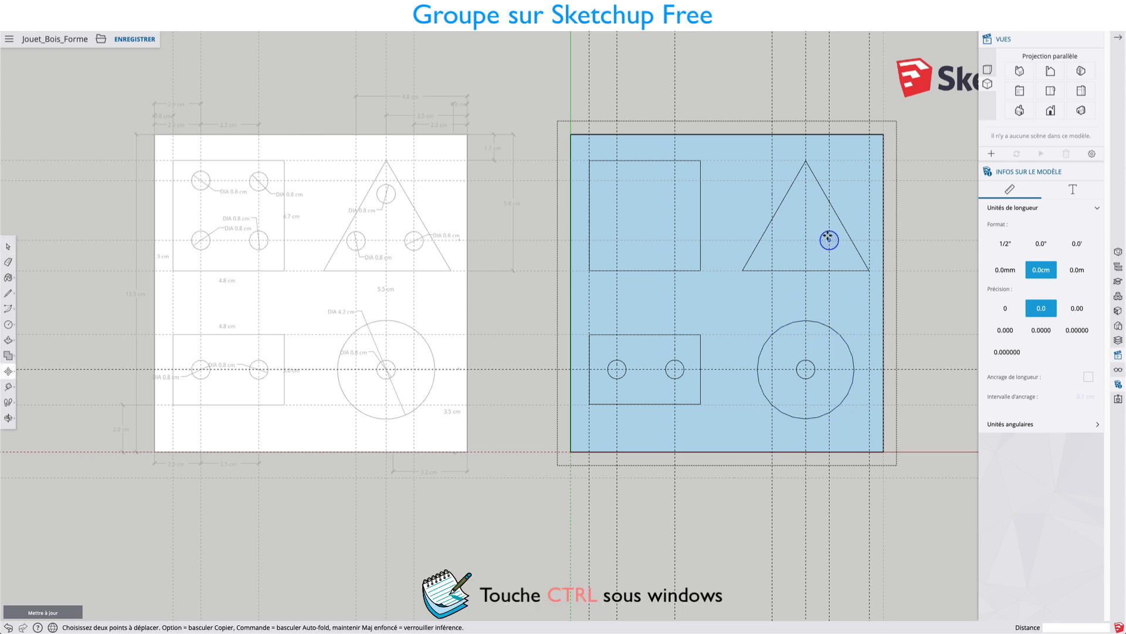
{"action": "key", "text": "ctrl"}
{"action": "left_click", "coordinate": [833, 241]}
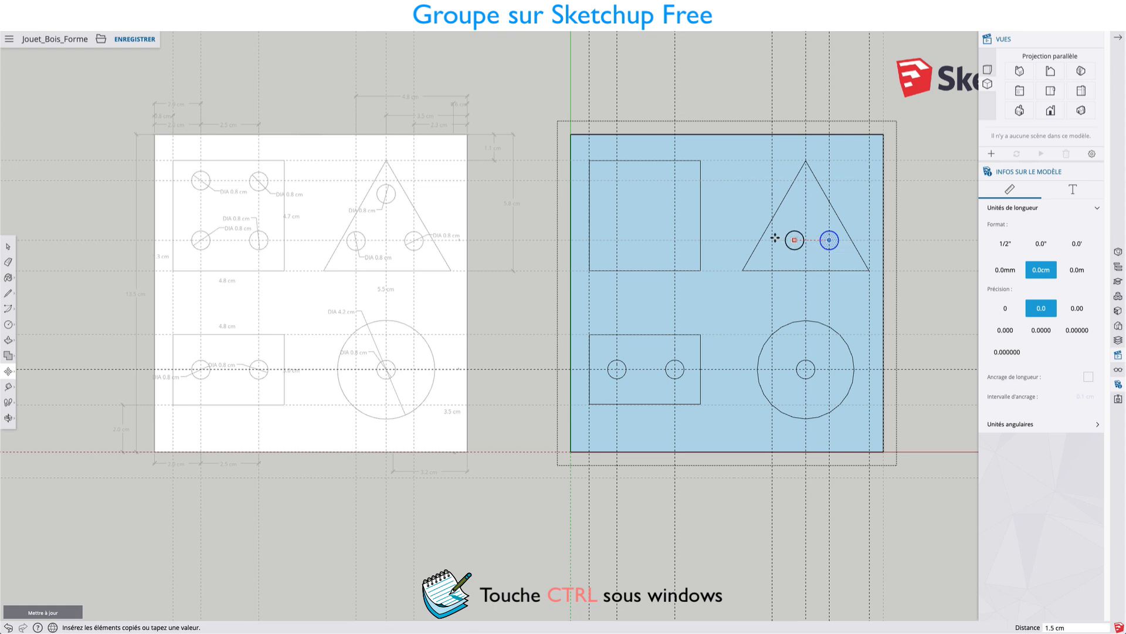
{"action": "left_click", "coordinate": [776, 239]}
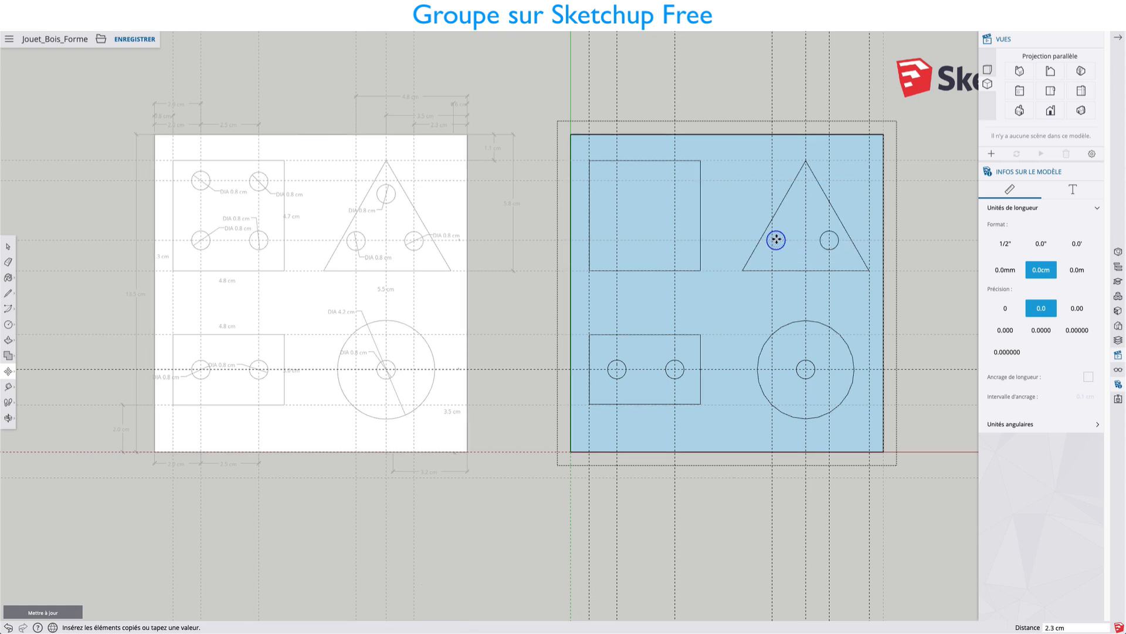
Copy the triangle's lower-right circle about 2.2 cm diagonally up to the triangle's vertical axis, below the apex.
{"action": "key", "text": "space"}
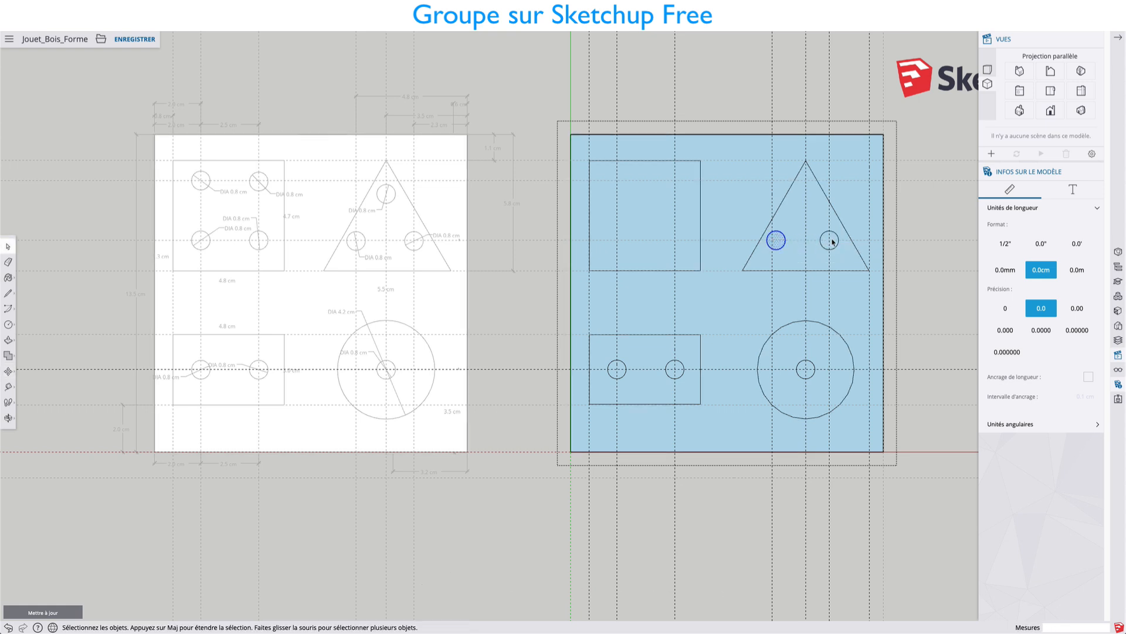
{"action": "left_click", "coordinate": [827, 241]}
{"action": "key", "text": "m"}
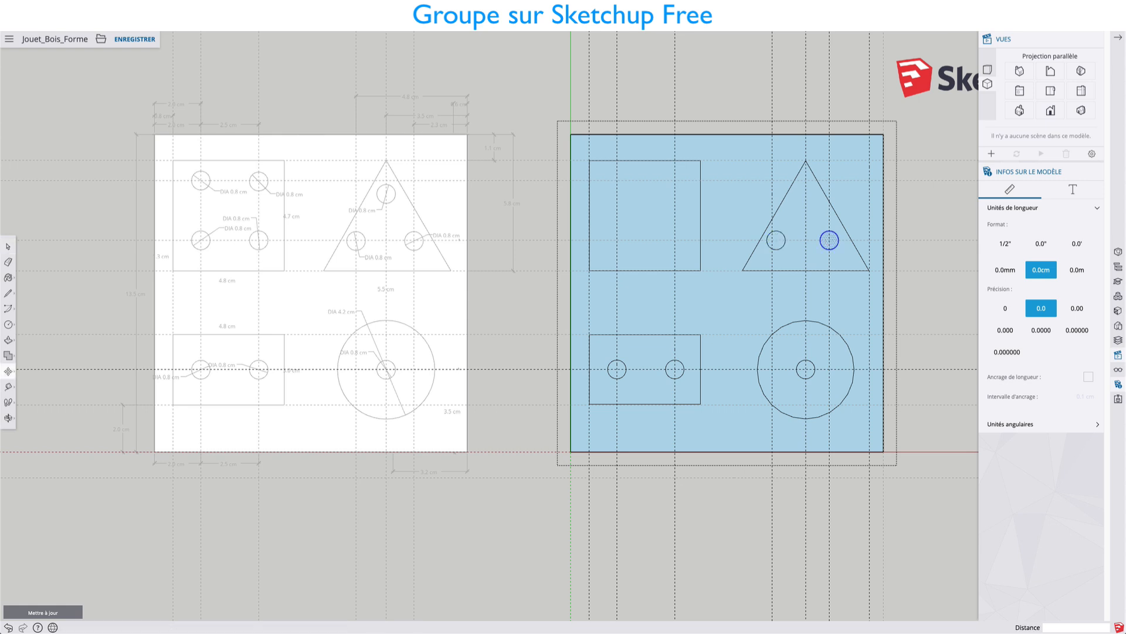
{"action": "key", "text": "ctrl"}
{"action": "left_click", "coordinate": [826, 240]}
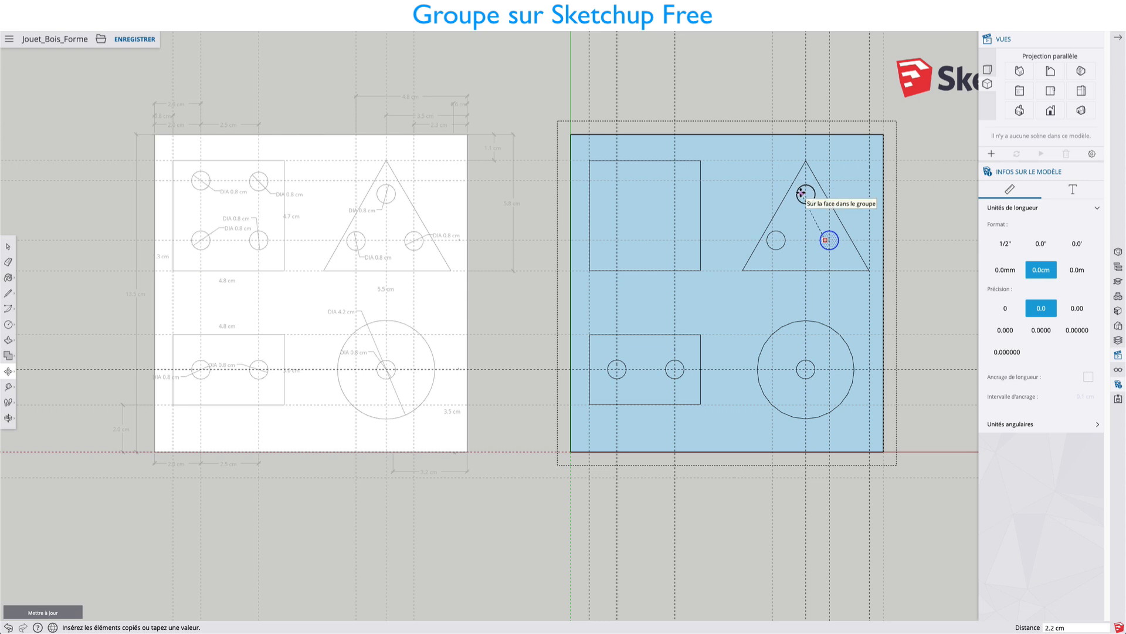
{"action": "left_click", "coordinate": [801, 193]}
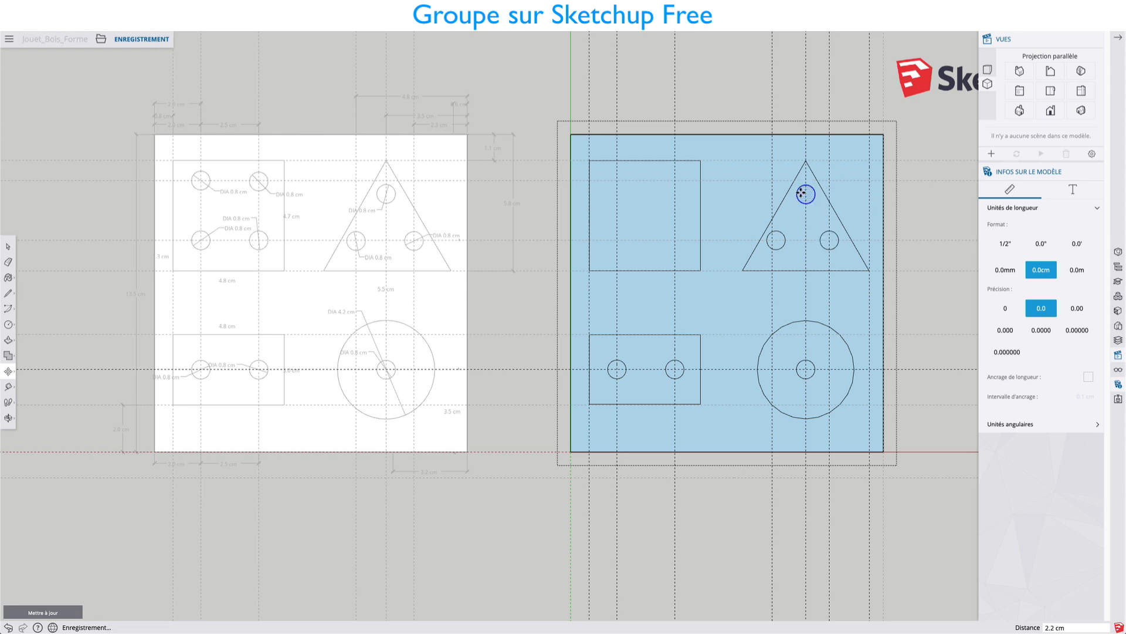
Draw 0.4 cm radius circles in the lower-left, lower-right and upper-right areas of the square, centred on the guide intersections.
{"action": "left_click", "coordinate": [9, 324]}
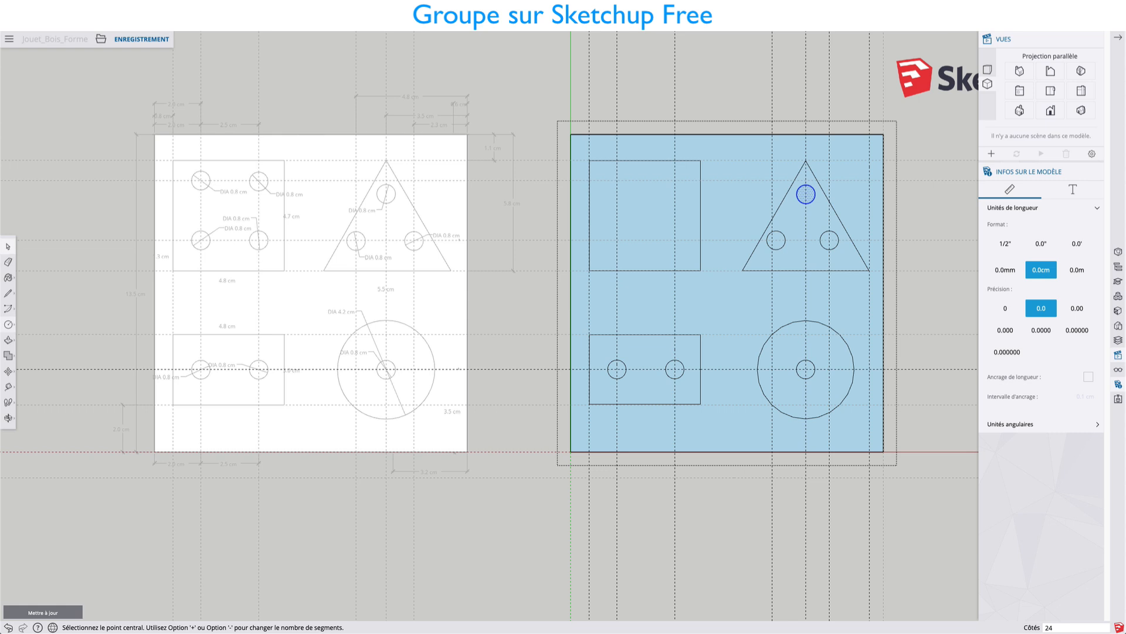
{"action": "left_click", "coordinate": [617, 239]}
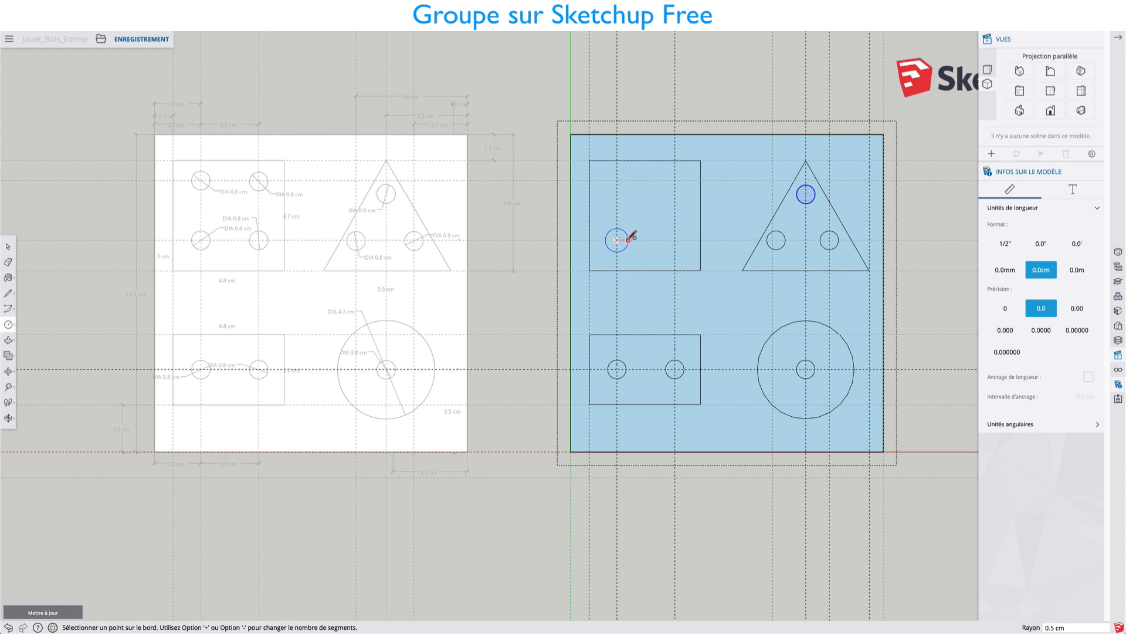
{"action": "left_click", "coordinate": [627, 237]}
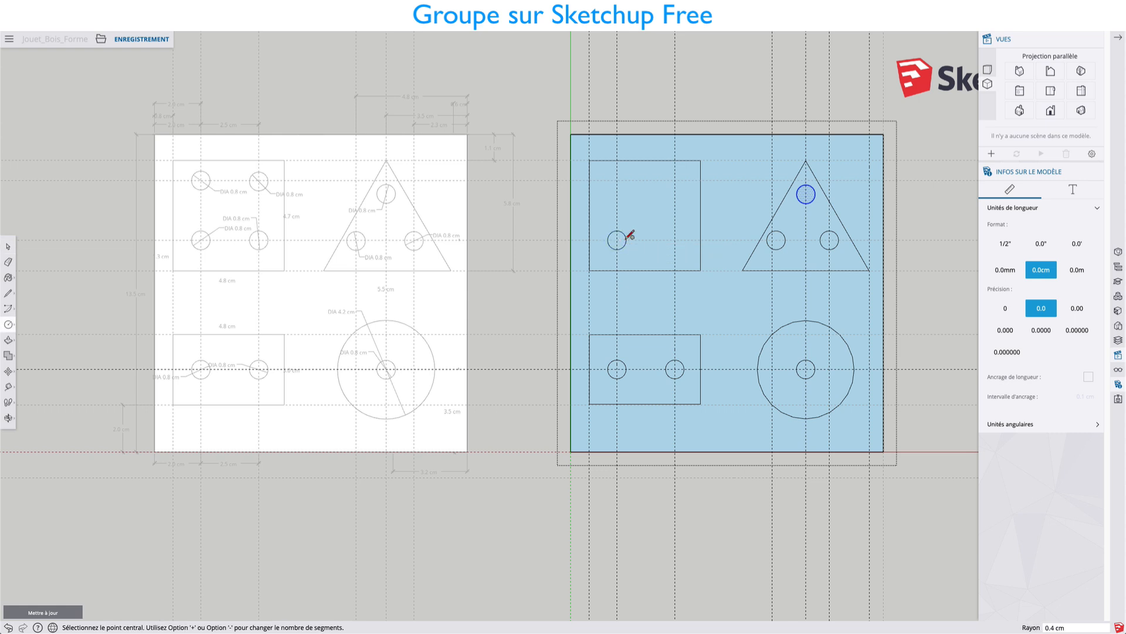
{"action": "left_click", "coordinate": [675, 240]}
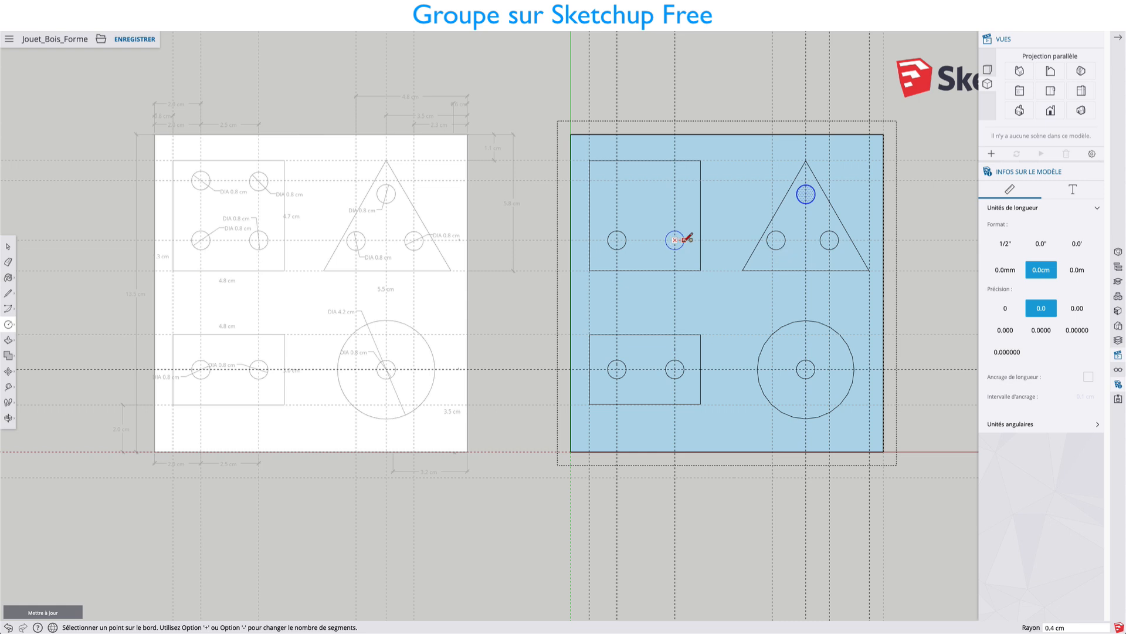
{"action": "left_click", "coordinate": [684, 239]}
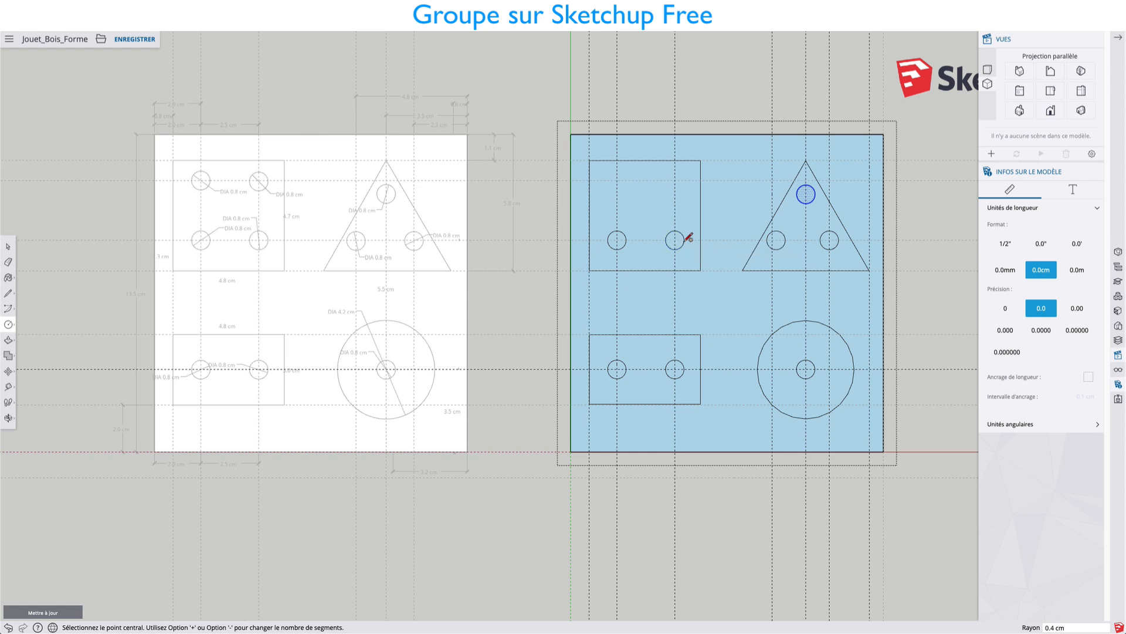
{"action": "left_click", "coordinate": [675, 180]}
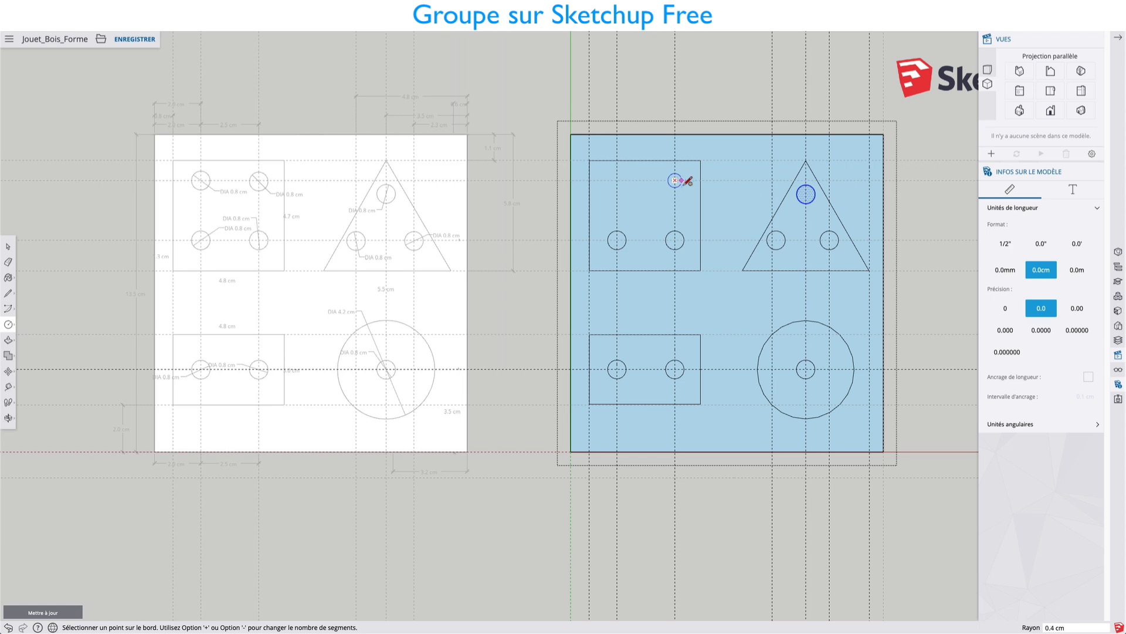
{"action": "left_click", "coordinate": [684, 180]}
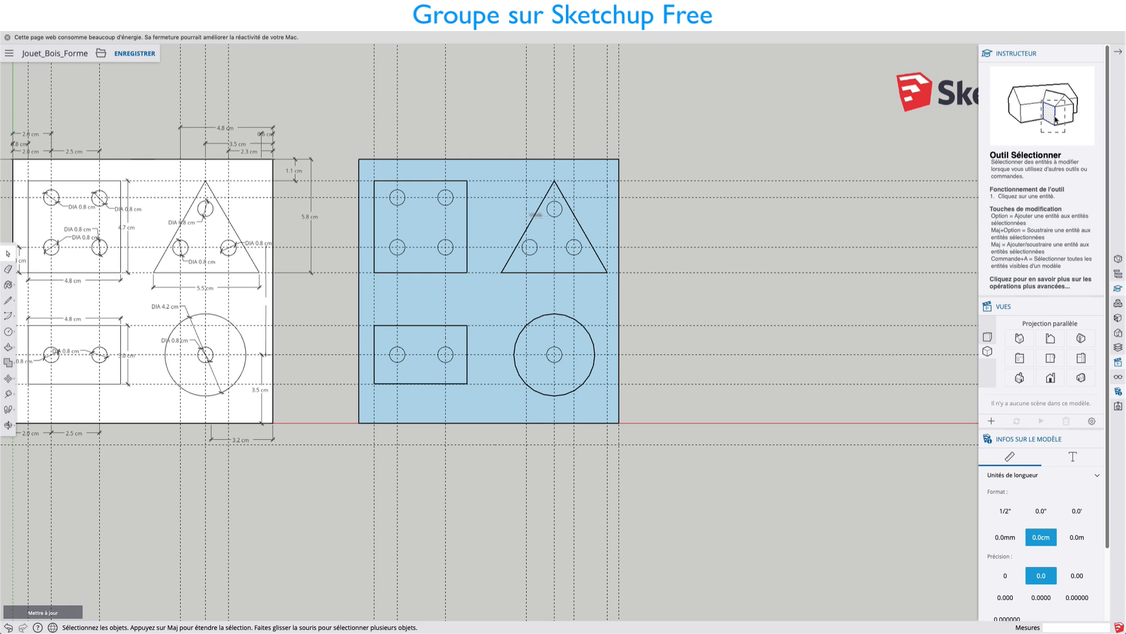
Open the blue board's group and cut the four small circles inside the square.
{"action": "triple_click", "coordinate": [416, 179]}
{"action": "double_click", "coordinate": [419, 174]}
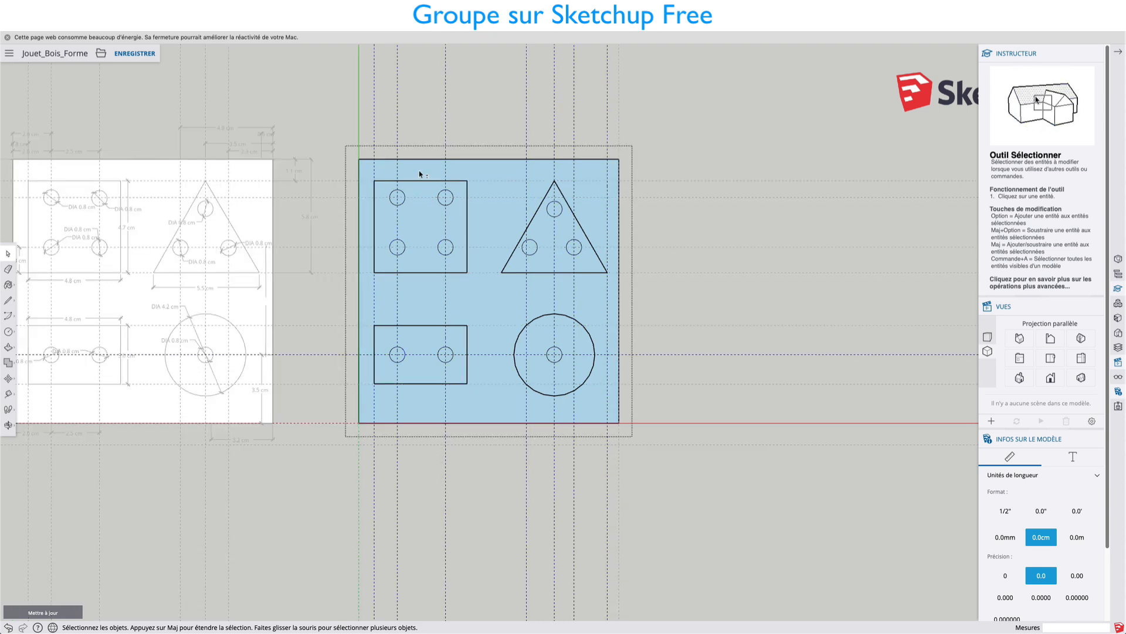
{"action": "left_click", "coordinate": [394, 191]}
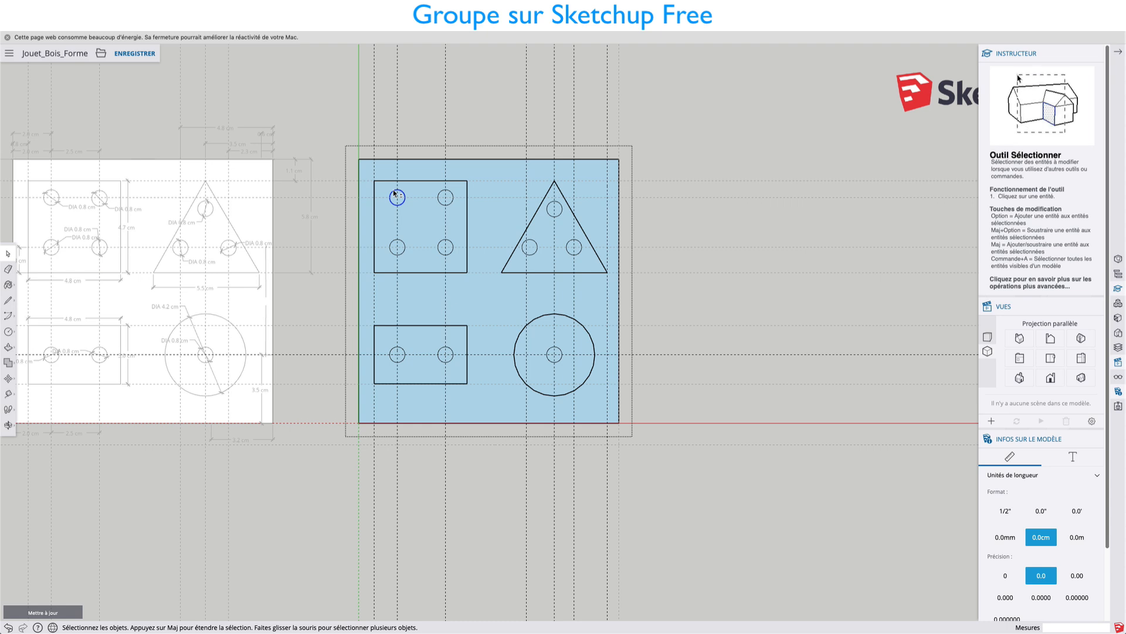
{"action": "left_click", "coordinate": [441, 192], "text": "shift"}
{"action": "left_click", "coordinate": [404, 245], "text": "shift"}
{"action": "left_click", "coordinate": [441, 245], "text": "shift"}
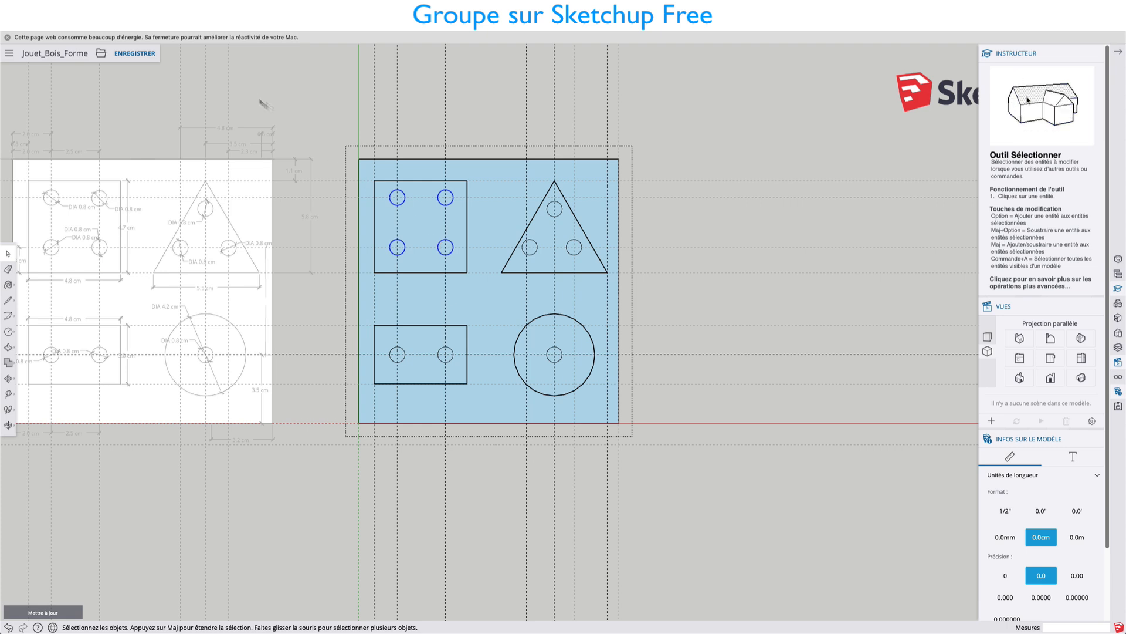
{"action": "right_click", "coordinate": [404, 194]}
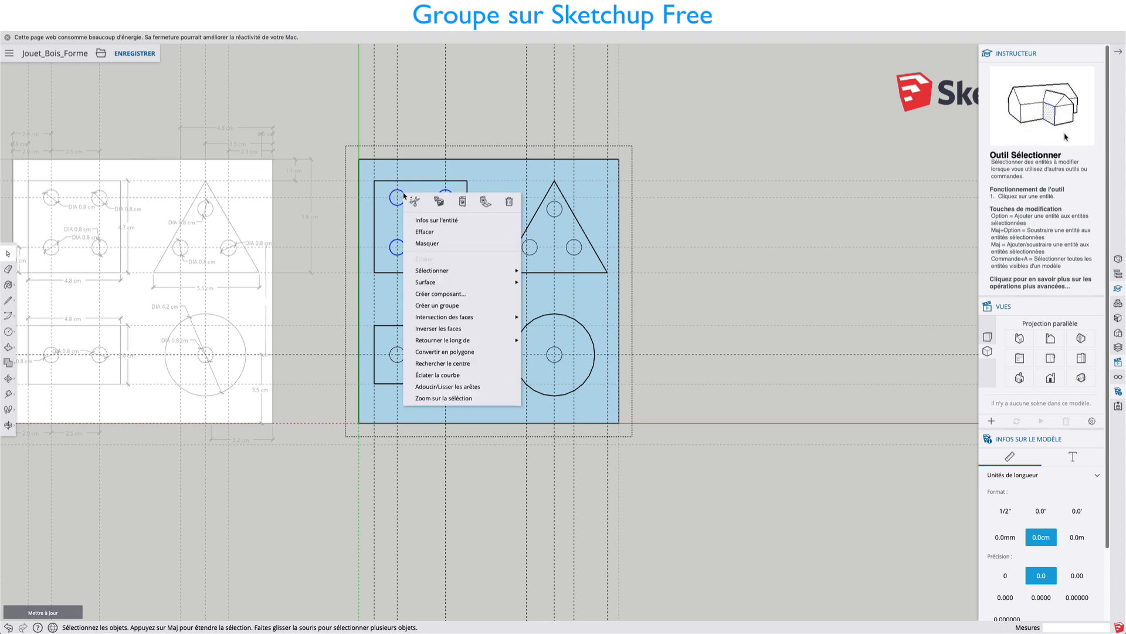
{"action": "left_click", "coordinate": [415, 201]}
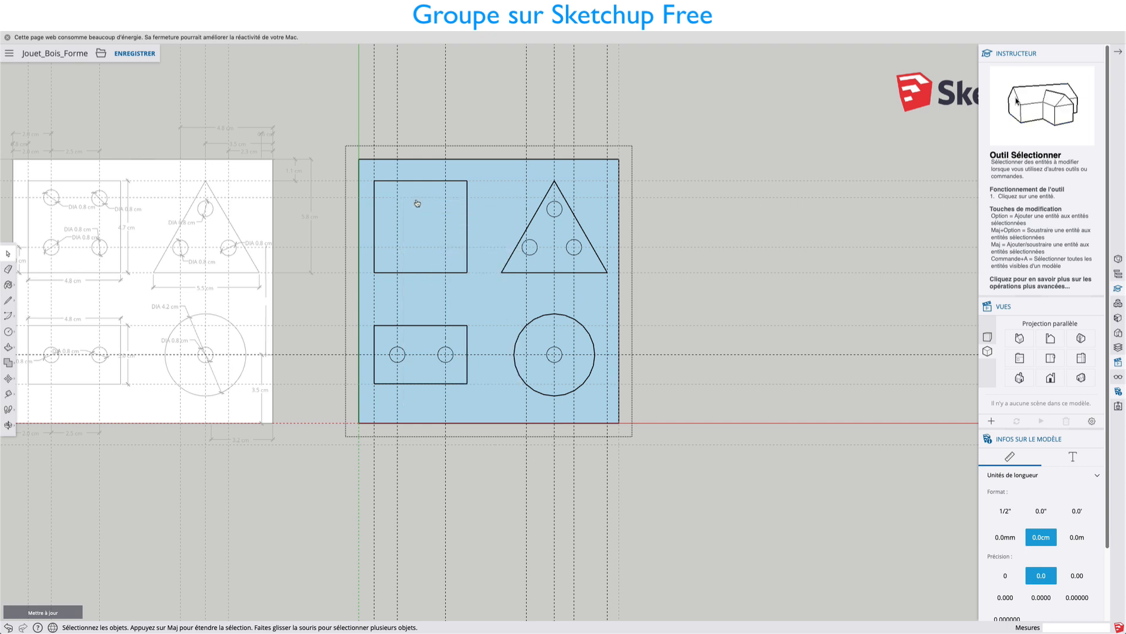
Paste the four circles in place inside the square's group and close that group.
{"action": "double_click", "coordinate": [413, 183]}
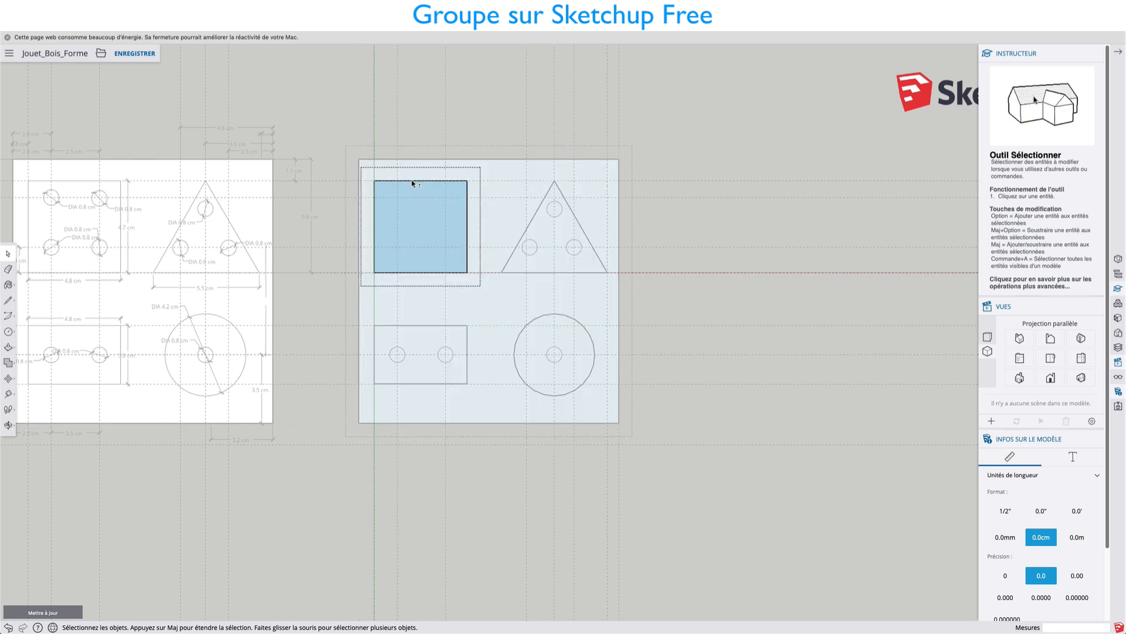
{"action": "right_click", "coordinate": [413, 183]}
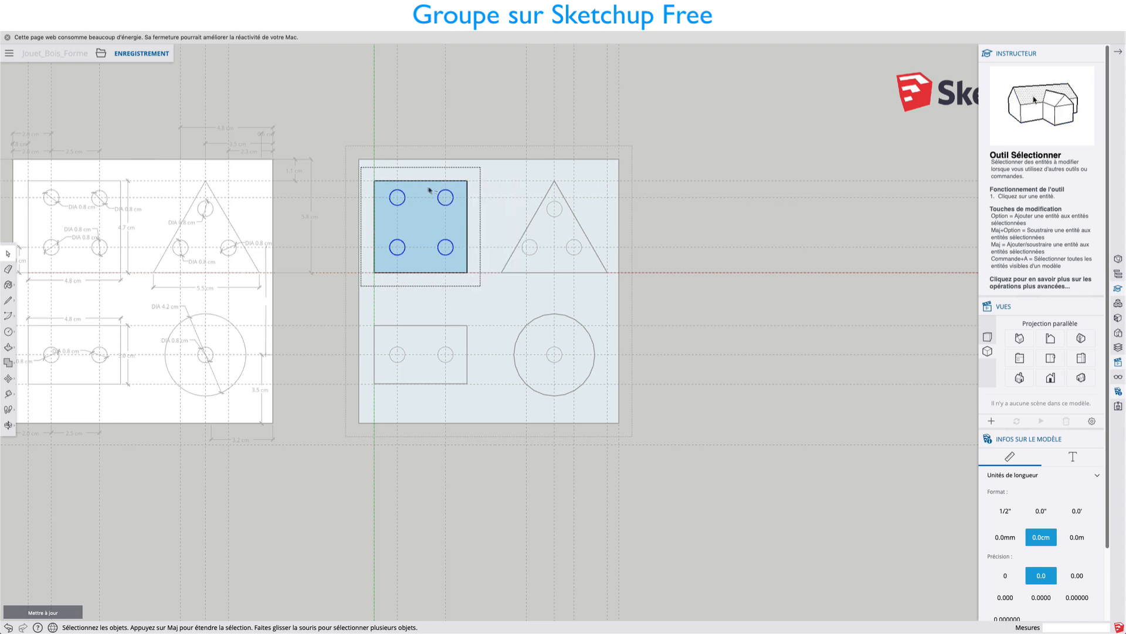
{"action": "key", "text": "Escape"}
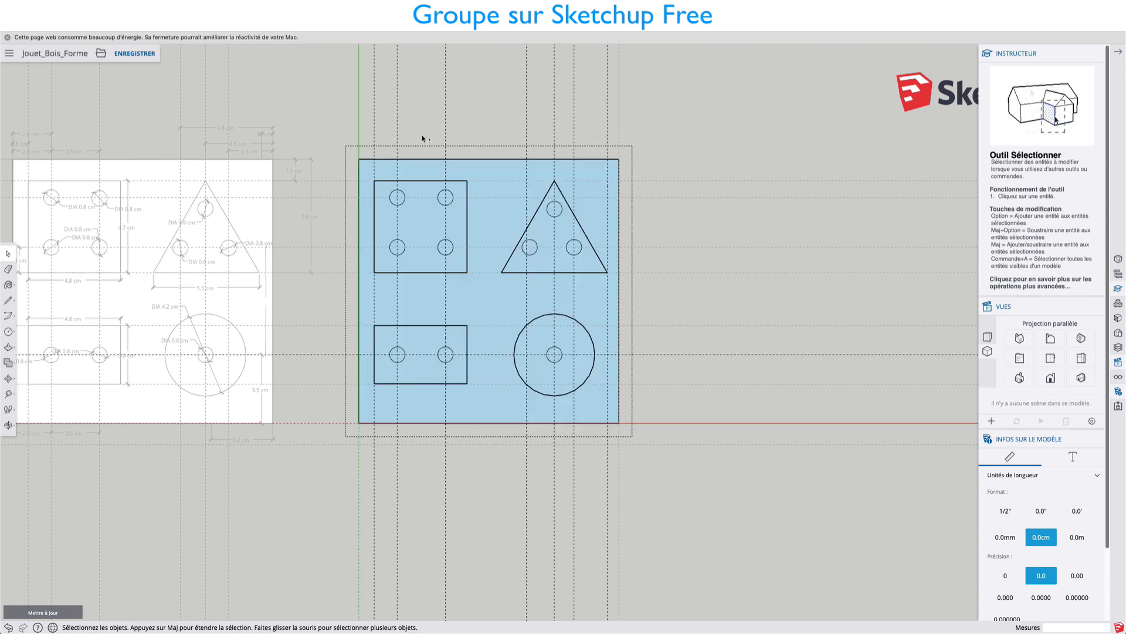
Open and close the triangle's group, and select the board's face around the shapes.
{"action": "left_click", "coordinate": [540, 206]}
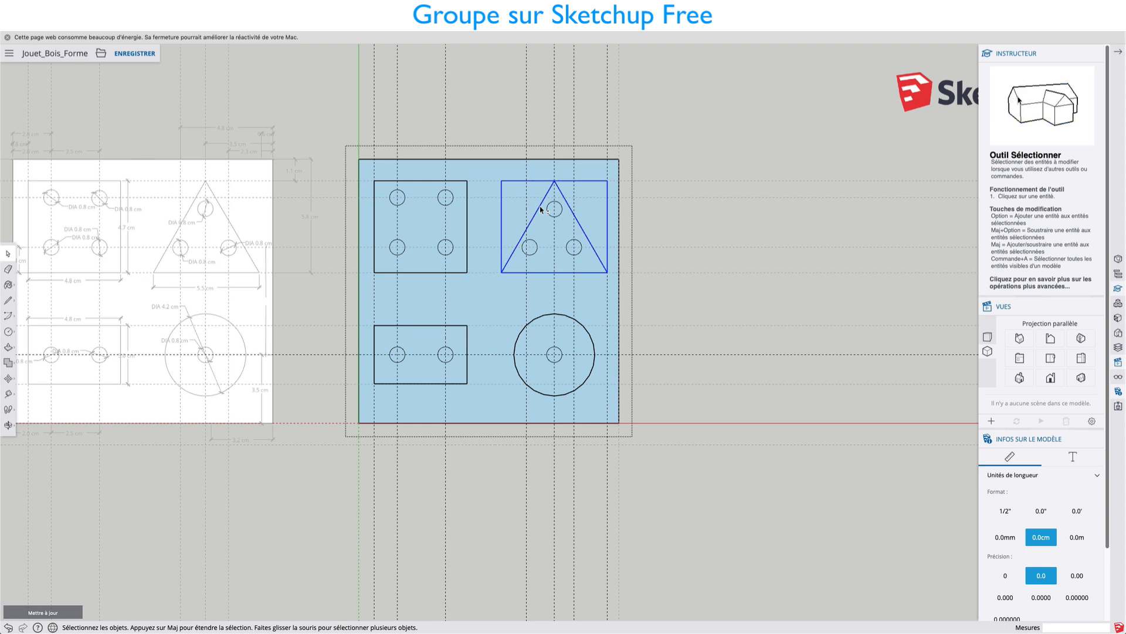
{"action": "double_click", "coordinate": [540, 206]}
{"action": "left_click", "coordinate": [639, 210]}
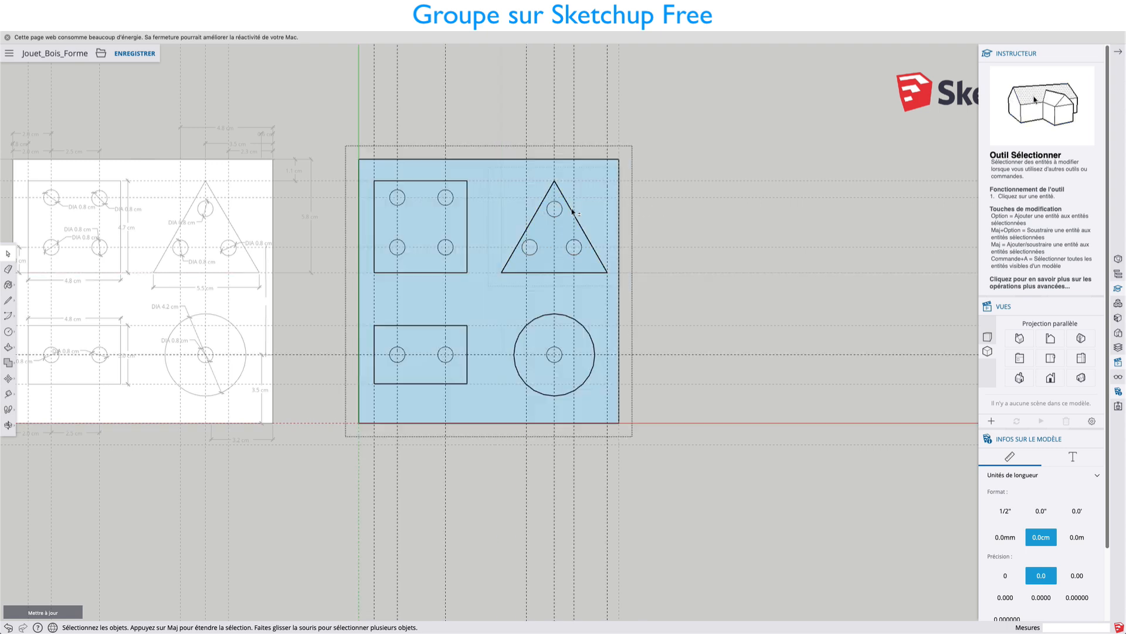
{"action": "left_click", "coordinate": [539, 209]}
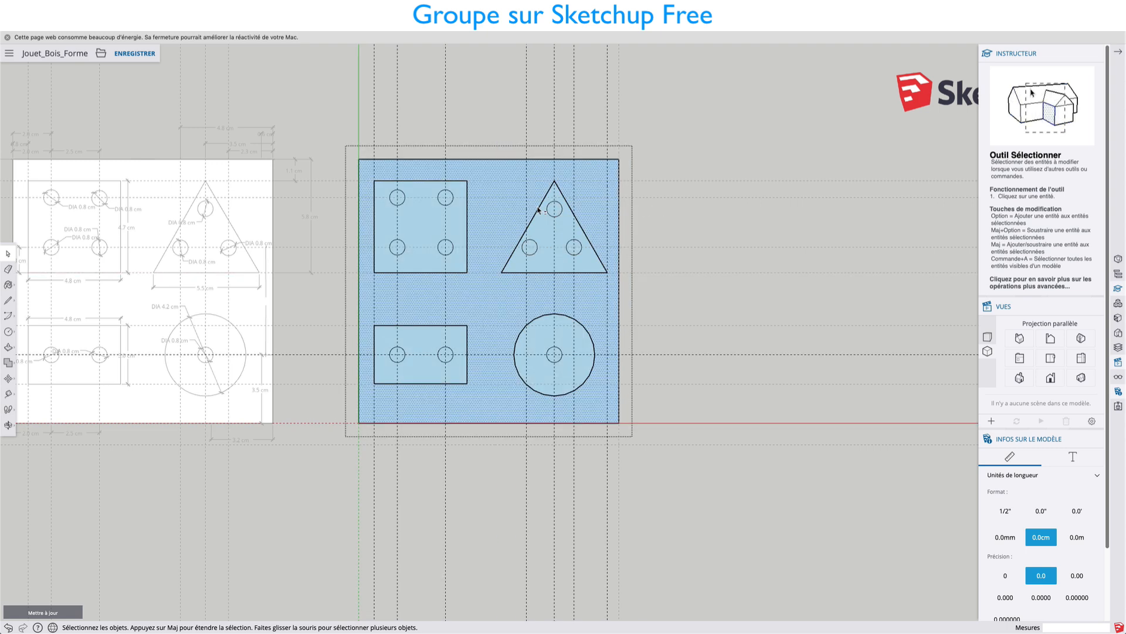
Select the three small circles inside the triangle and cut them from the board's group.
{"action": "left_click", "coordinate": [535, 161], "text": "shift"}
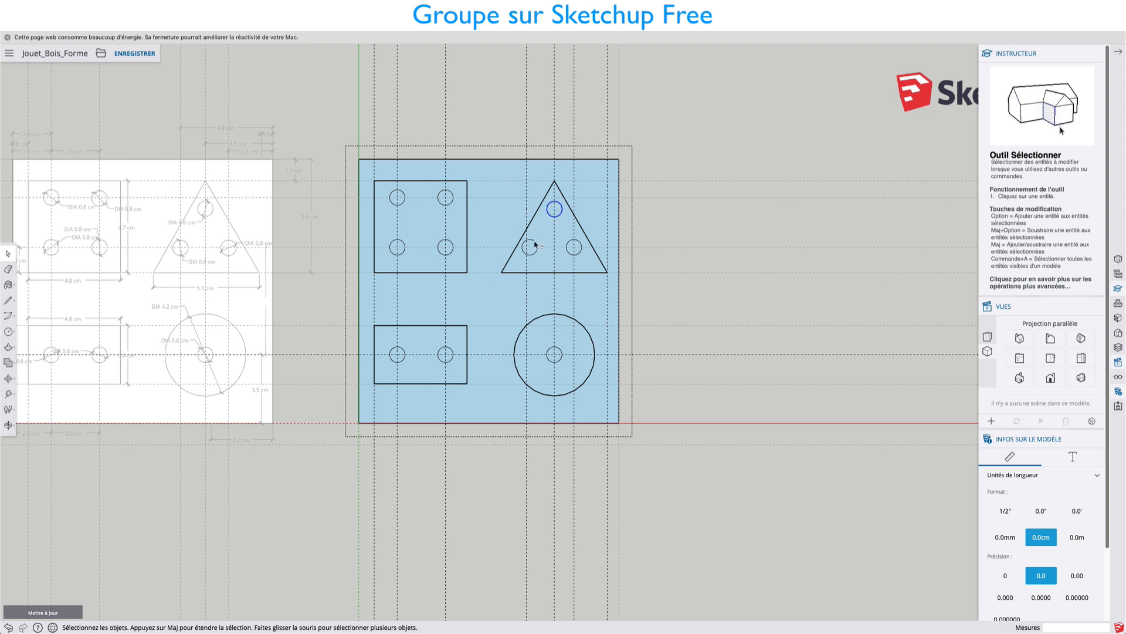
{"action": "left_click", "coordinate": [579, 243], "text": "shift"}
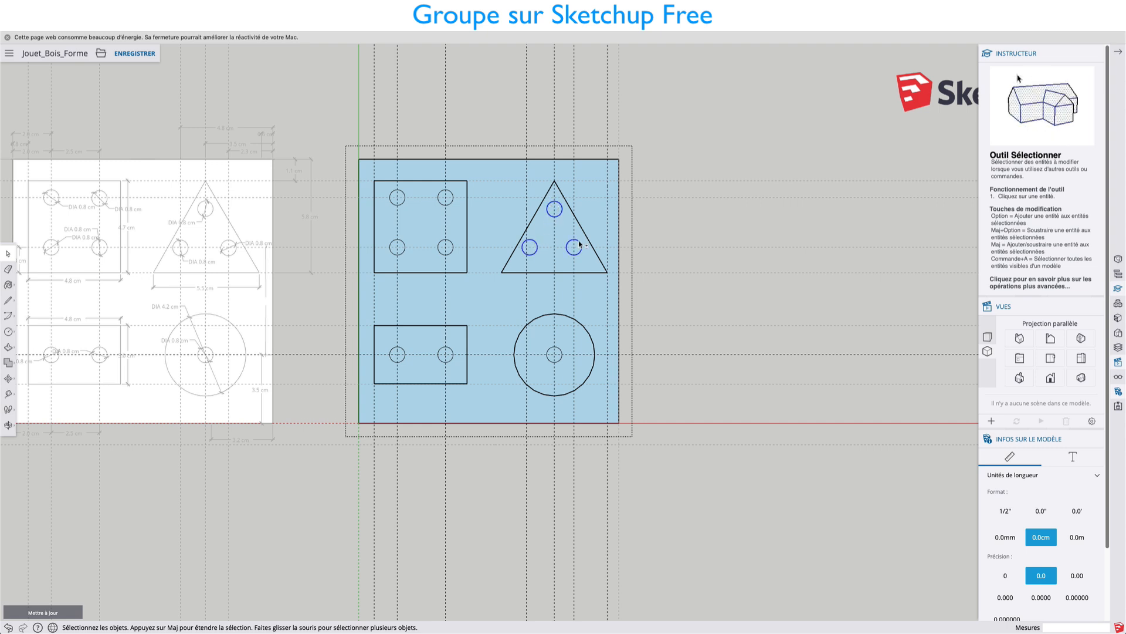
{"action": "right_click", "coordinate": [579, 243]}
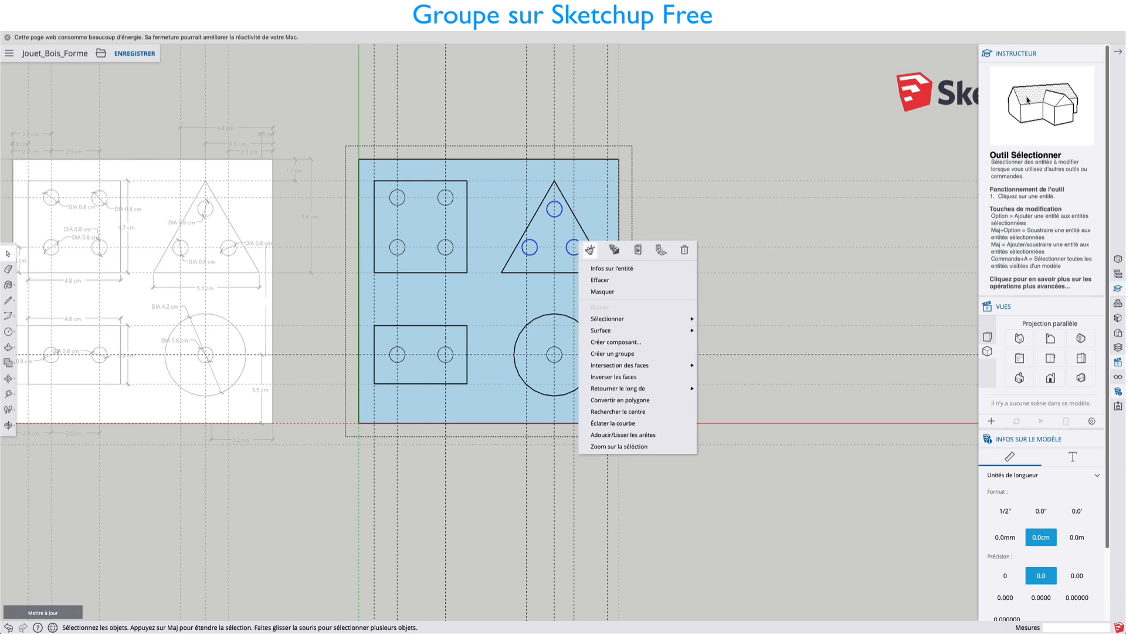
{"action": "left_click", "coordinate": [590, 250]}
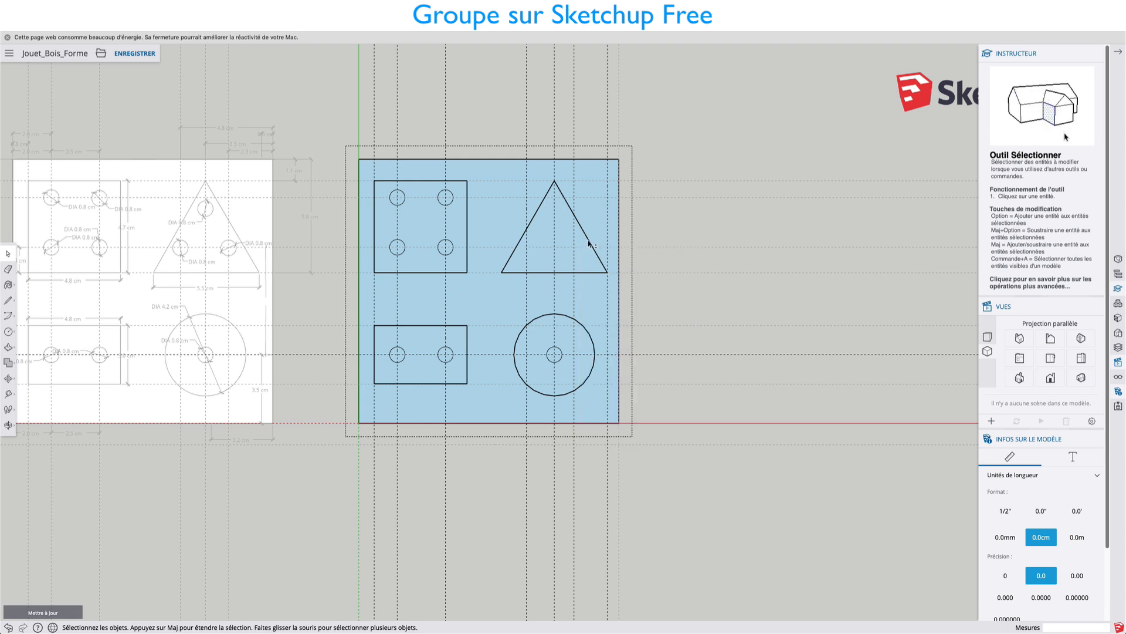
Open the triangle's group, paste the three circles in place and close that group.
{"action": "double_click", "coordinate": [588, 240]}
{"action": "right_click", "coordinate": [588, 241]}
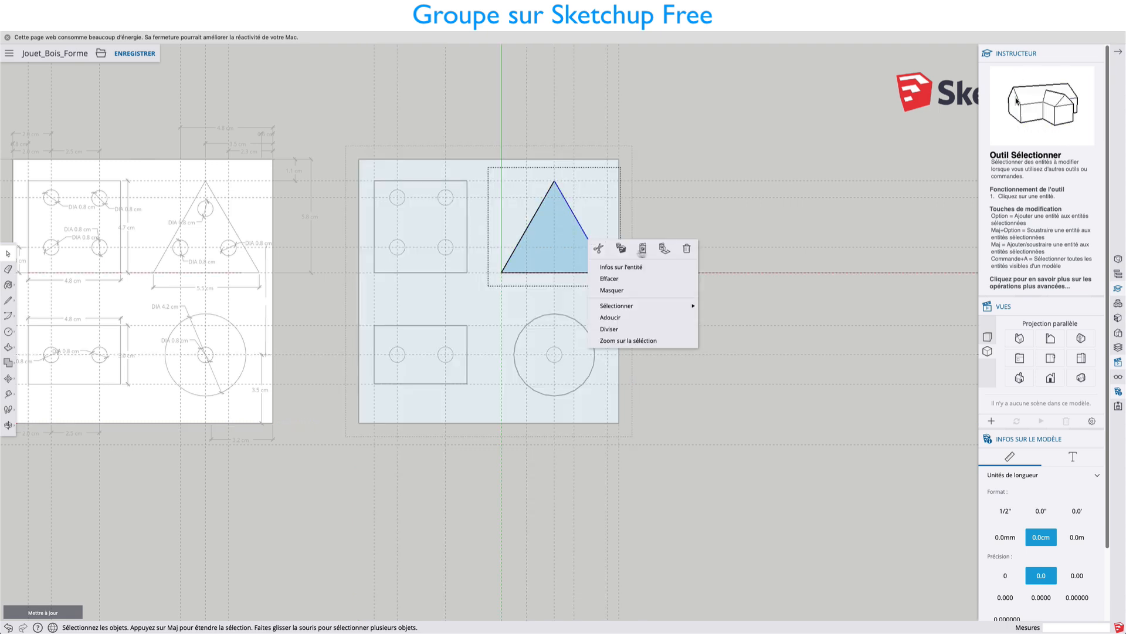
{"action": "left_click", "coordinate": [665, 253]}
{"action": "left_click", "coordinate": [664, 291]}
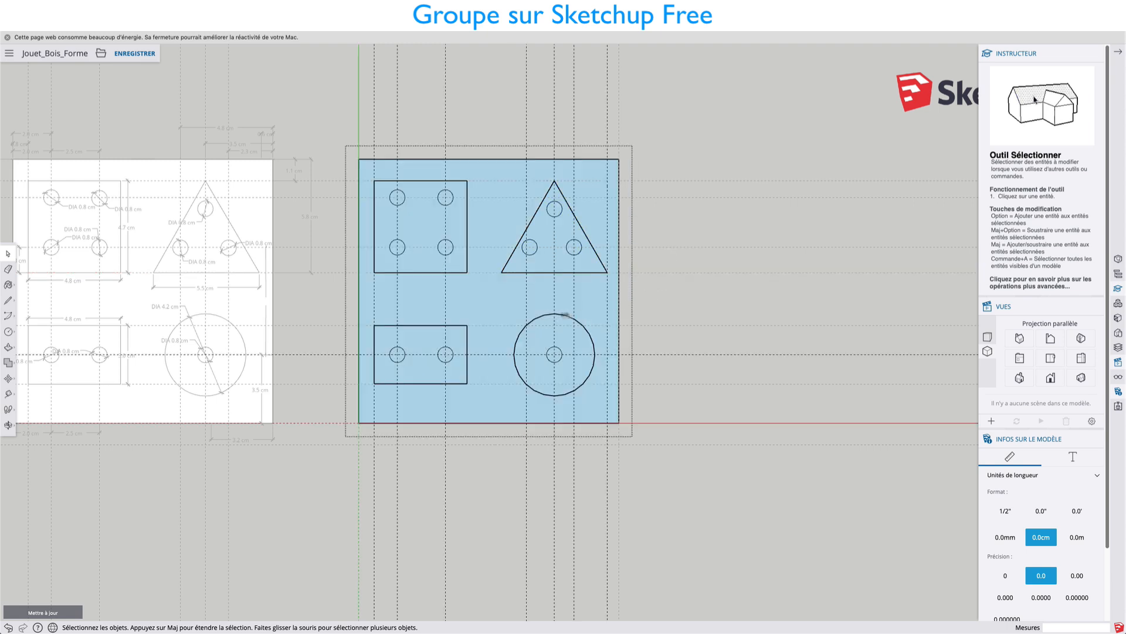
Select the two small circles inside the rectangle and cut them from the board's group.
{"action": "left_click", "coordinate": [425, 326]}
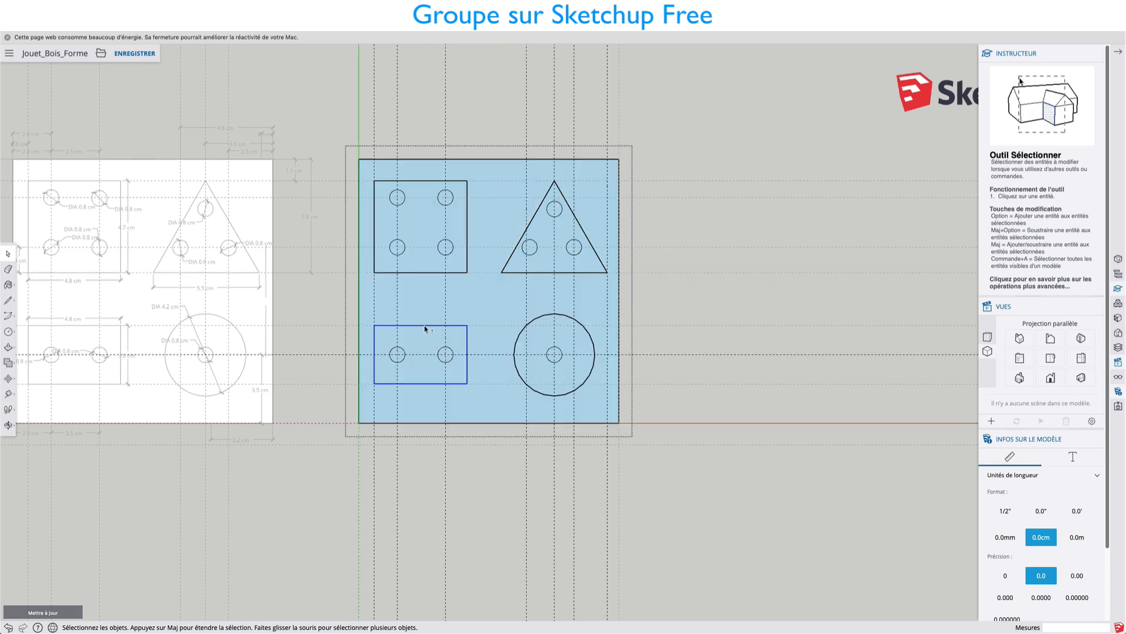
{"action": "left_click", "coordinate": [403, 352]}
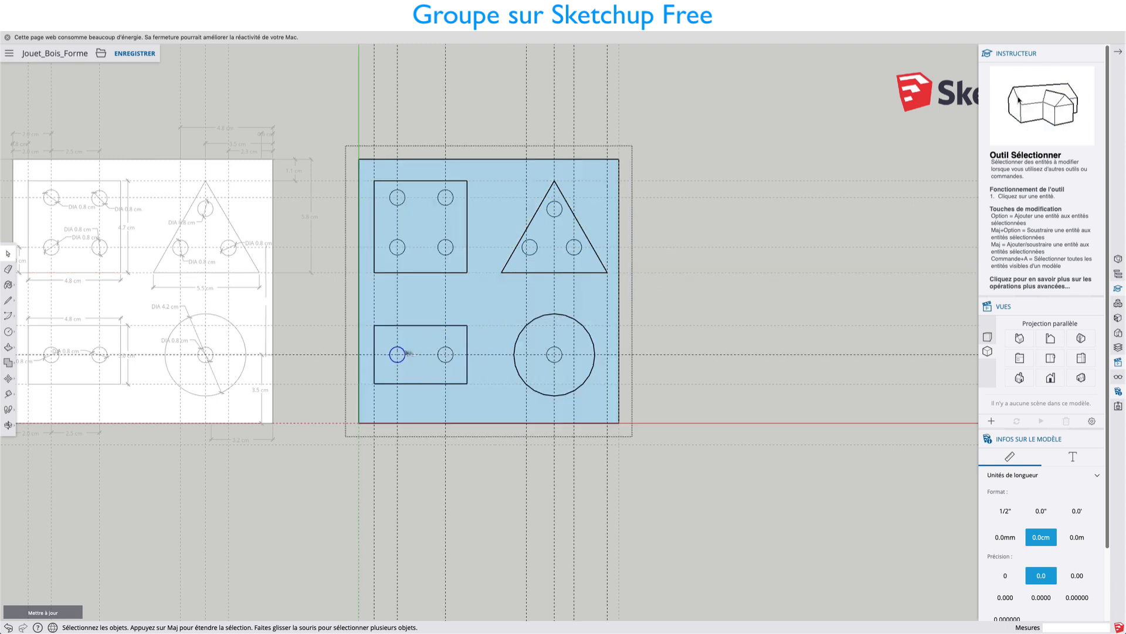
{"action": "left_click", "coordinate": [444, 353], "text": "shift"}
{"action": "right_click", "coordinate": [446, 352]}
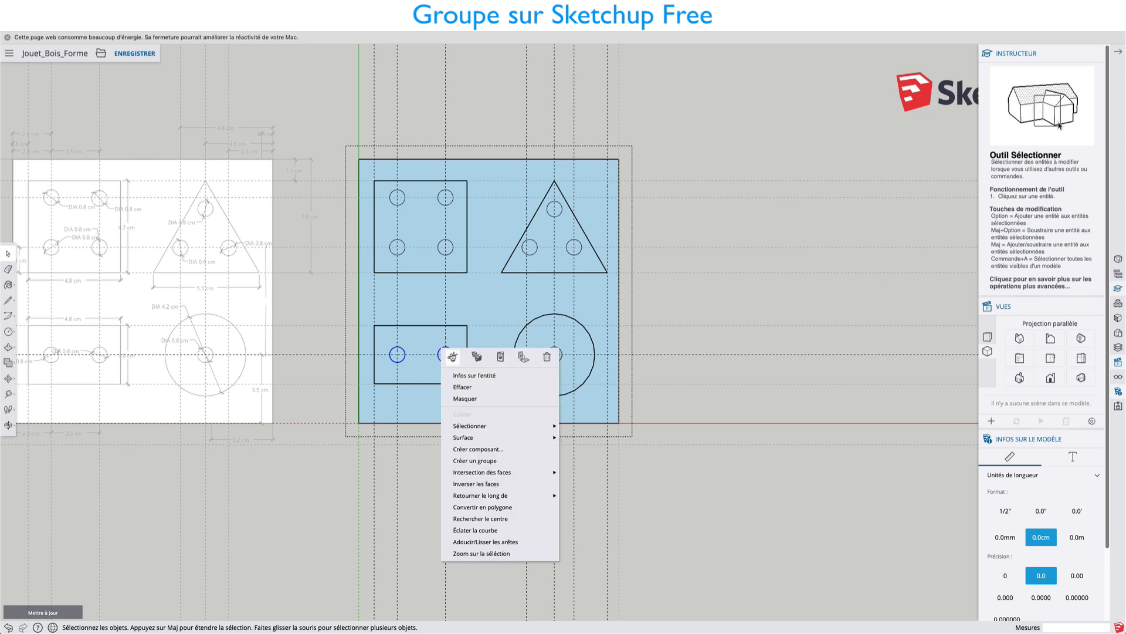
{"action": "left_click", "coordinate": [448, 355]}
Open the rectangle's group, paste the two circles in place and close that group.
{"action": "double_click", "coordinate": [439, 329]}
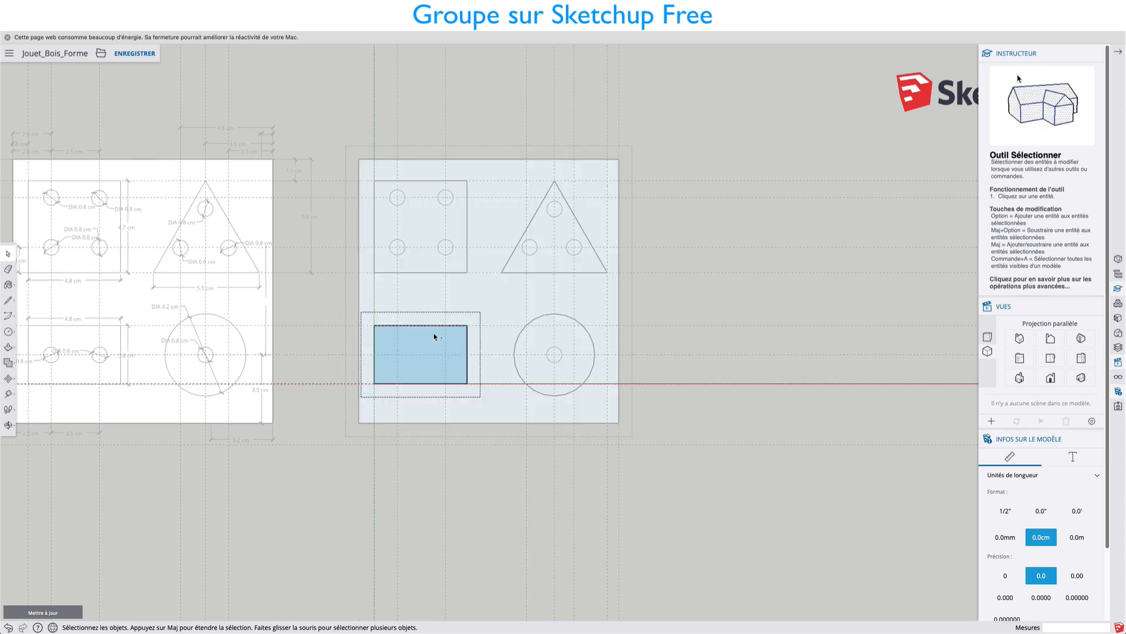
{"action": "right_click", "coordinate": [435, 337]}
{"action": "left_click", "coordinate": [511, 340]}
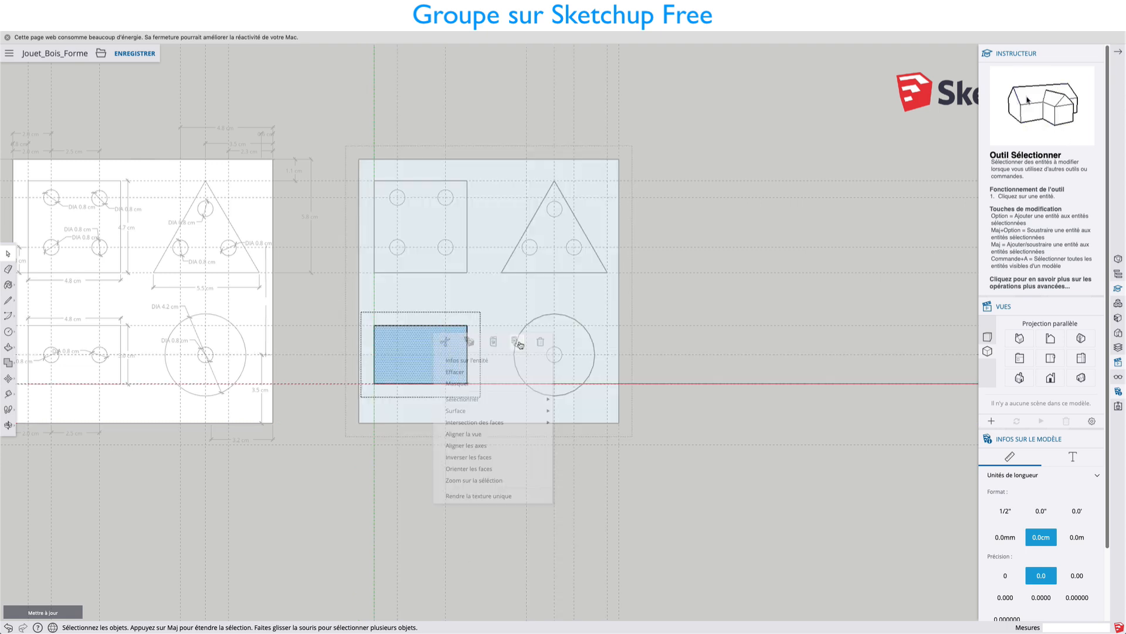
{"action": "left_click", "coordinate": [559, 319]}
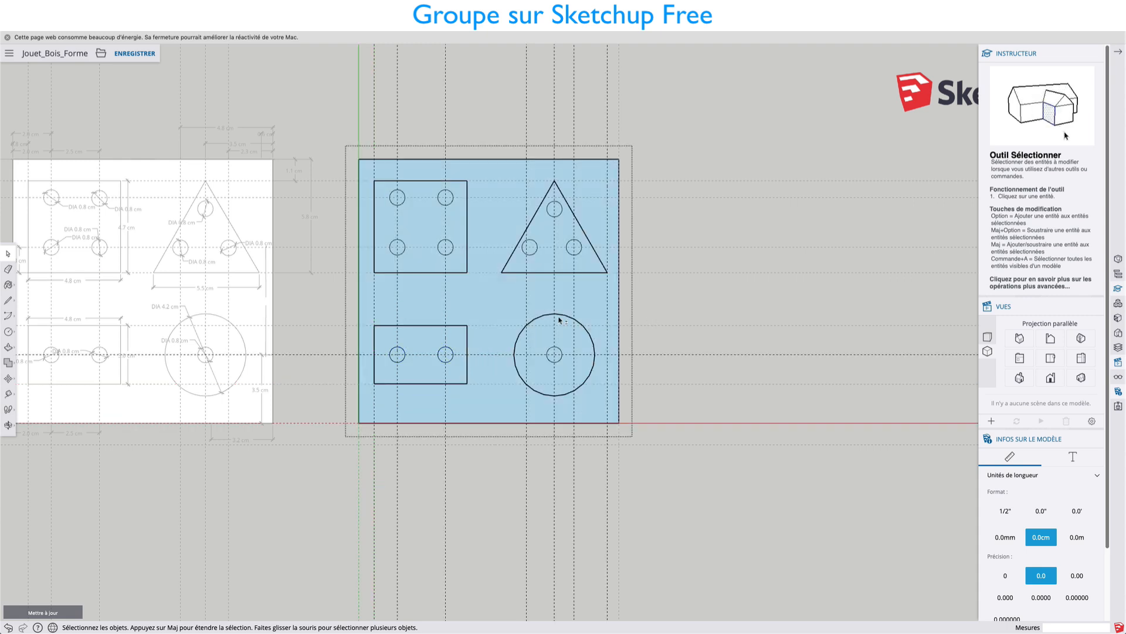
Select the large circle's group on the blue board.
{"action": "left_click", "coordinate": [546, 318]}
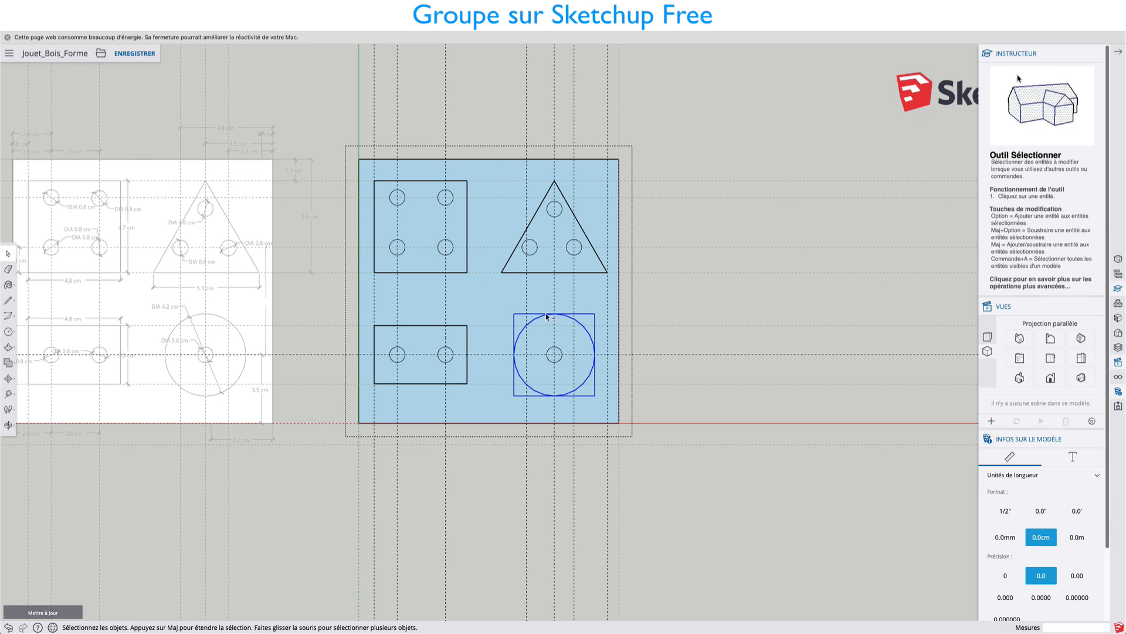
Select the small circle inside the large circle and cut it from the board's group.
{"action": "left_click", "coordinate": [551, 352]}
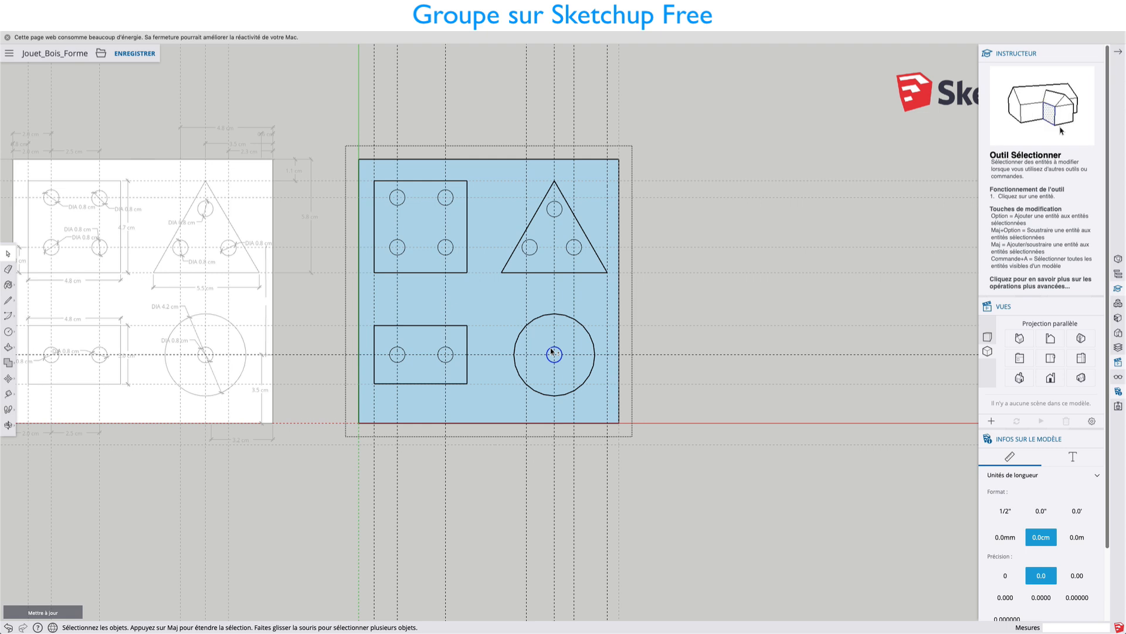
{"action": "right_click", "coordinate": [550, 351]}
{"action": "left_click", "coordinate": [562, 357]}
Open the large circle's group, paste the small circle in place and close that group.
{"action": "left_click", "coordinate": [541, 319]}
{"action": "left_click", "coordinate": [541, 318]}
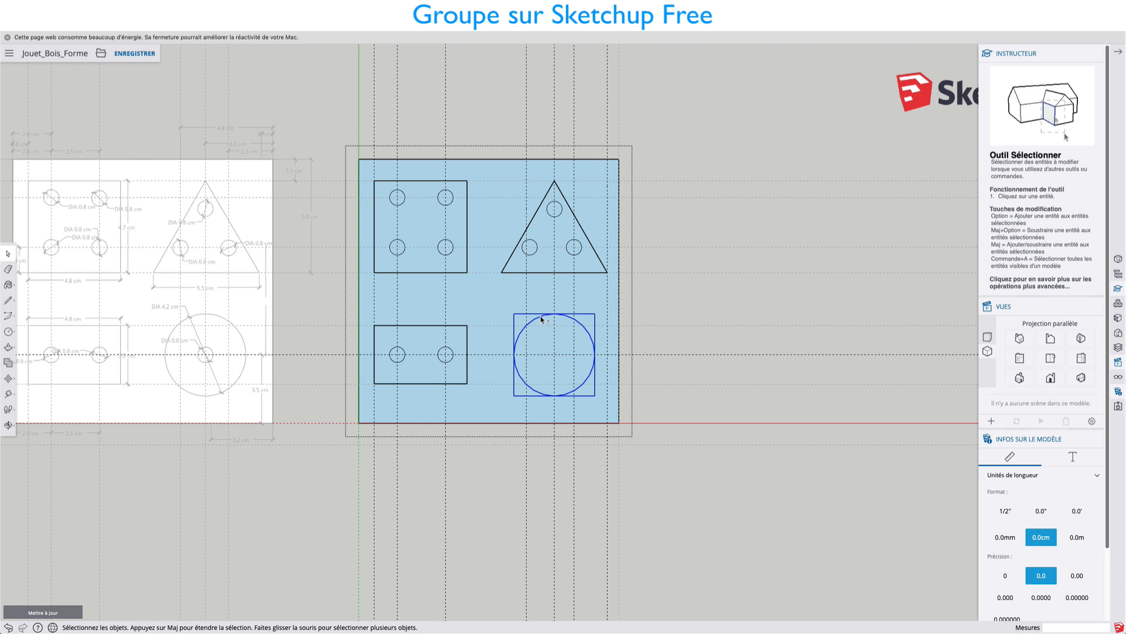
{"action": "double_click", "coordinate": [540, 318]}
{"action": "right_click", "coordinate": [540, 317]}
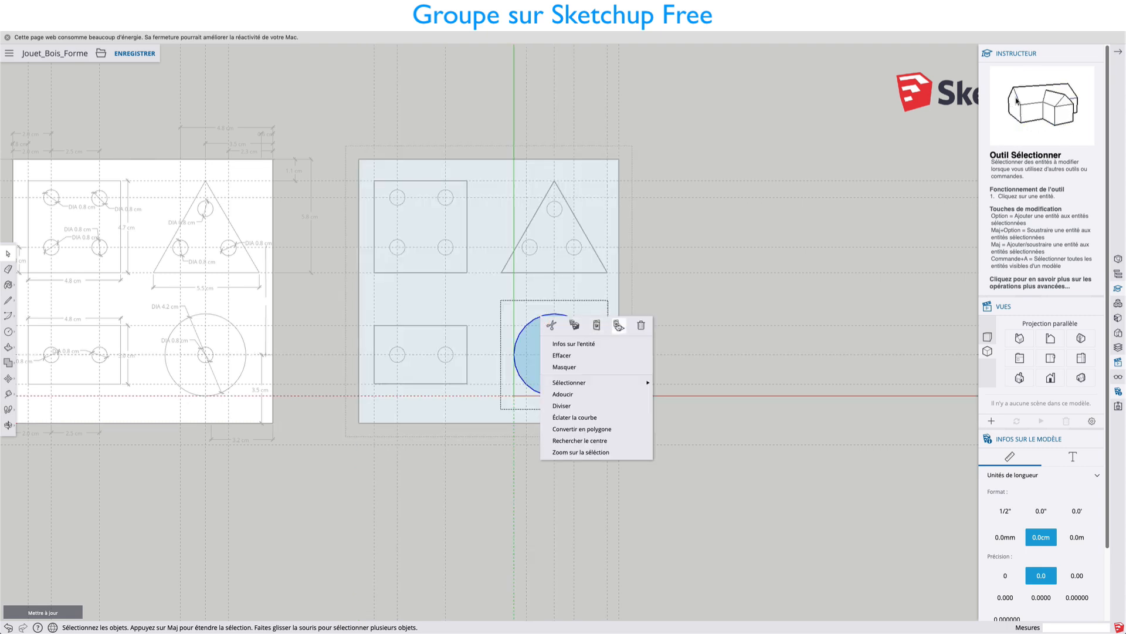
{"action": "left_click", "coordinate": [619, 324]}
{"action": "left_click", "coordinate": [650, 286]}
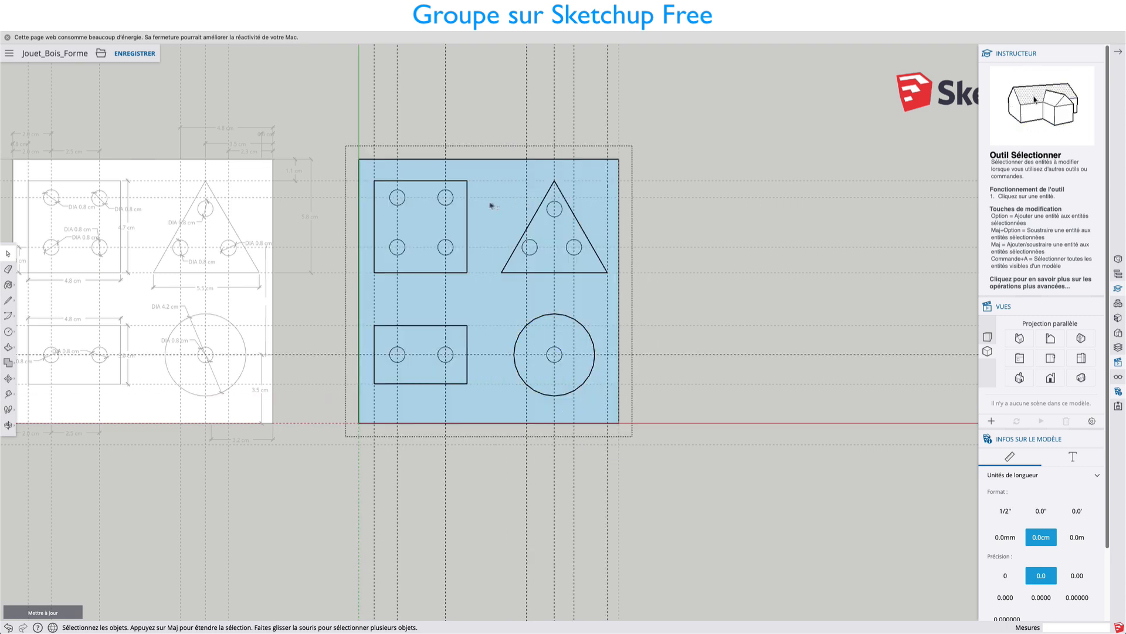
{"action": "left_click", "coordinate": [464, 184]}
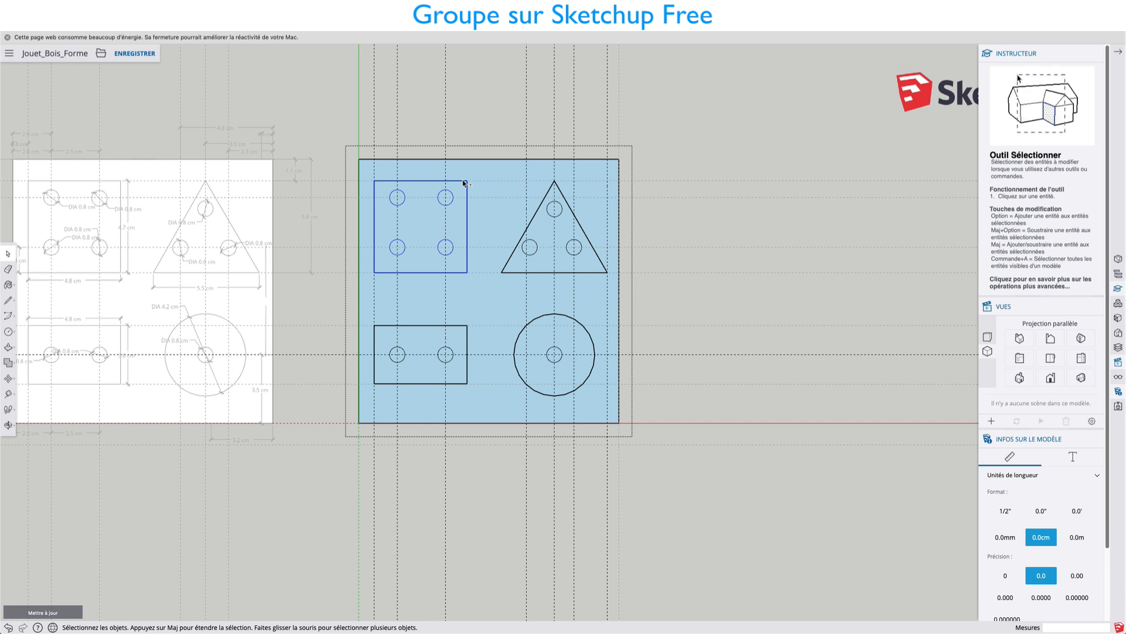
{"action": "left_click", "coordinate": [548, 197], "text": "shift"}
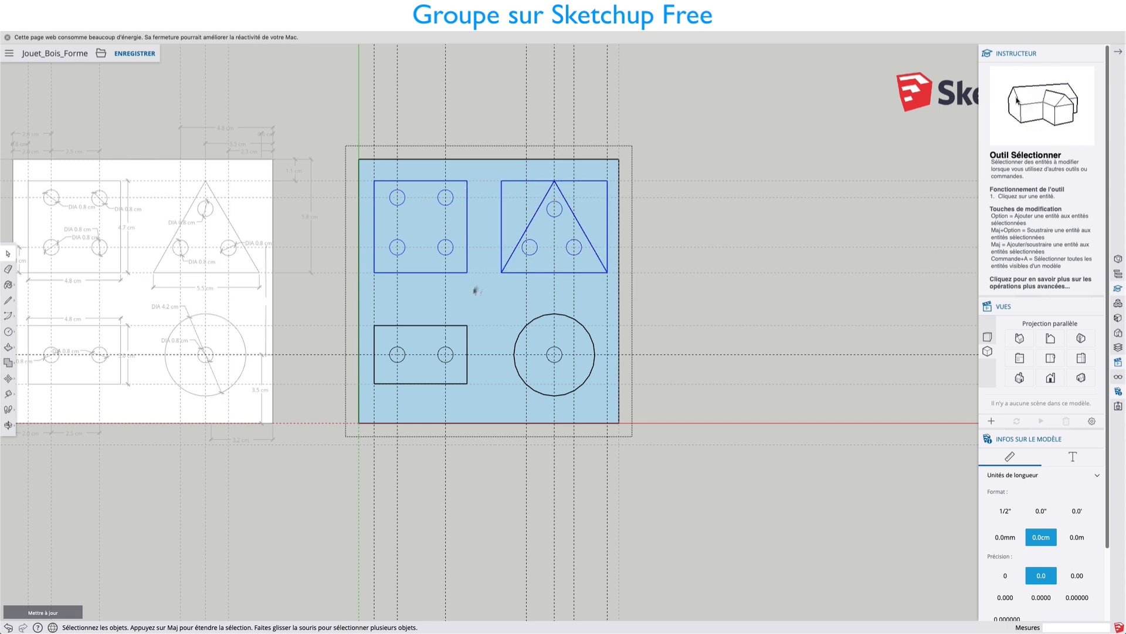
{"action": "left_click", "coordinate": [452, 324], "text": "shift"}
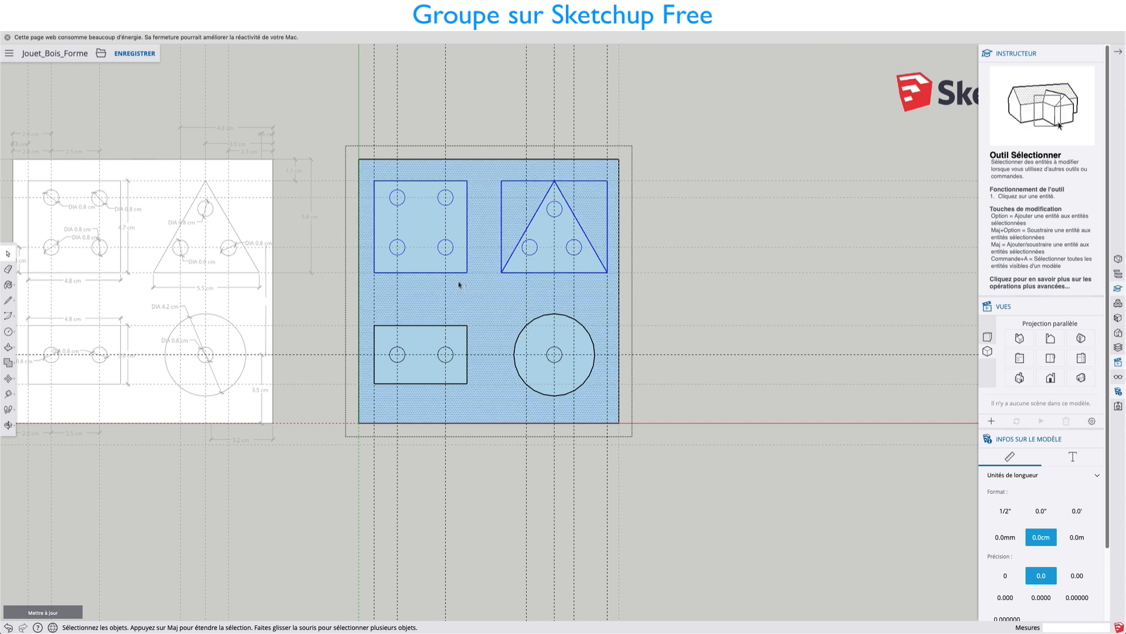
Copy the square, triangle, rectangle and circle groups about 16.9 cm along the red axis beside the board, and close the board's group.
{"action": "left_click", "coordinate": [454, 245]}
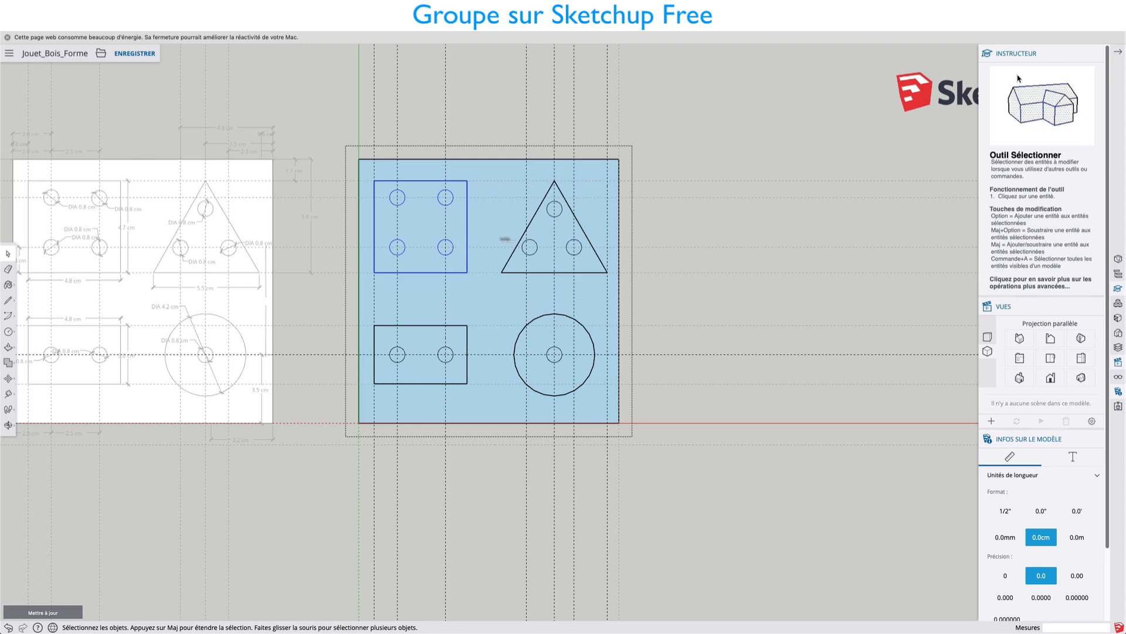
{"action": "left_click", "coordinate": [551, 265], "text": "shift"}
{"action": "left_click", "coordinate": [545, 335], "text": "shift"}
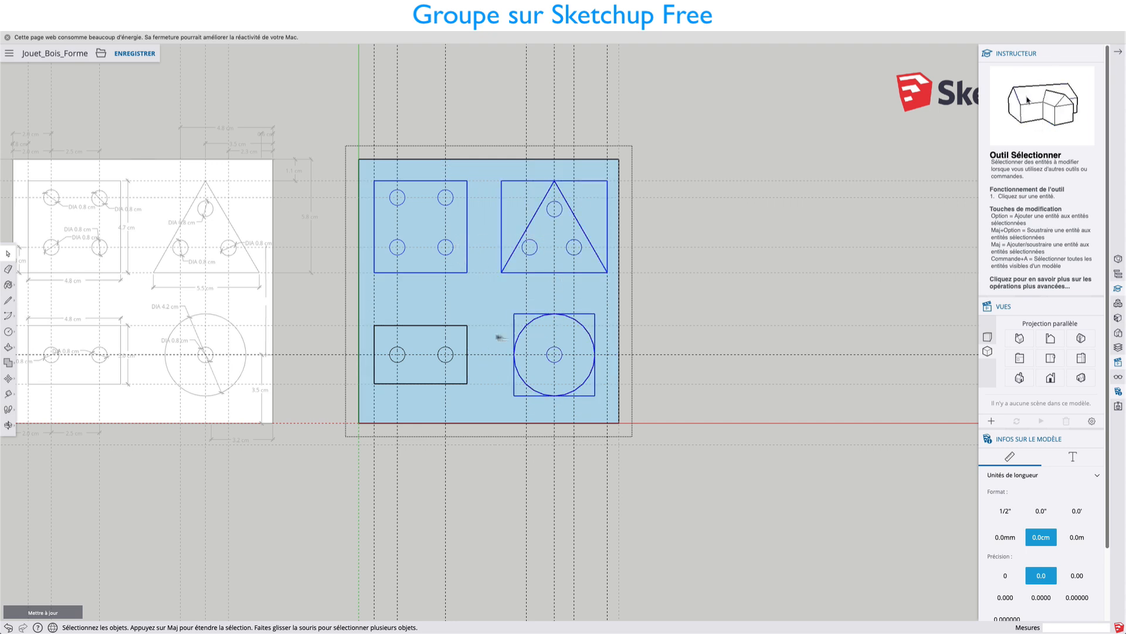
{"action": "left_click", "coordinate": [430, 335], "text": "shift"}
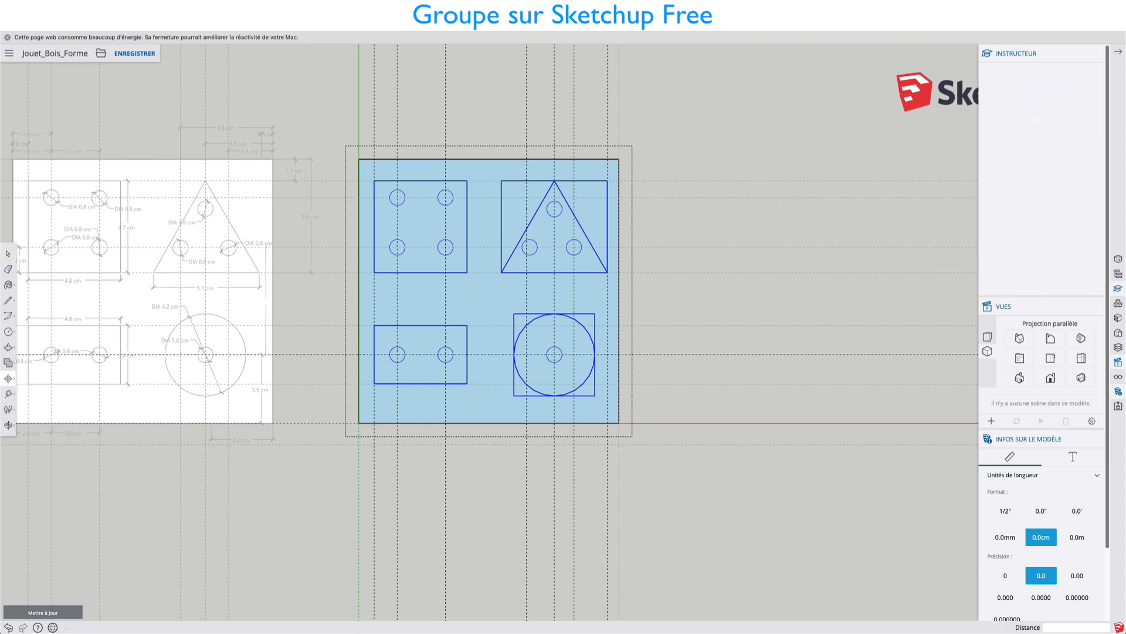
{"action": "key", "text": "m"}
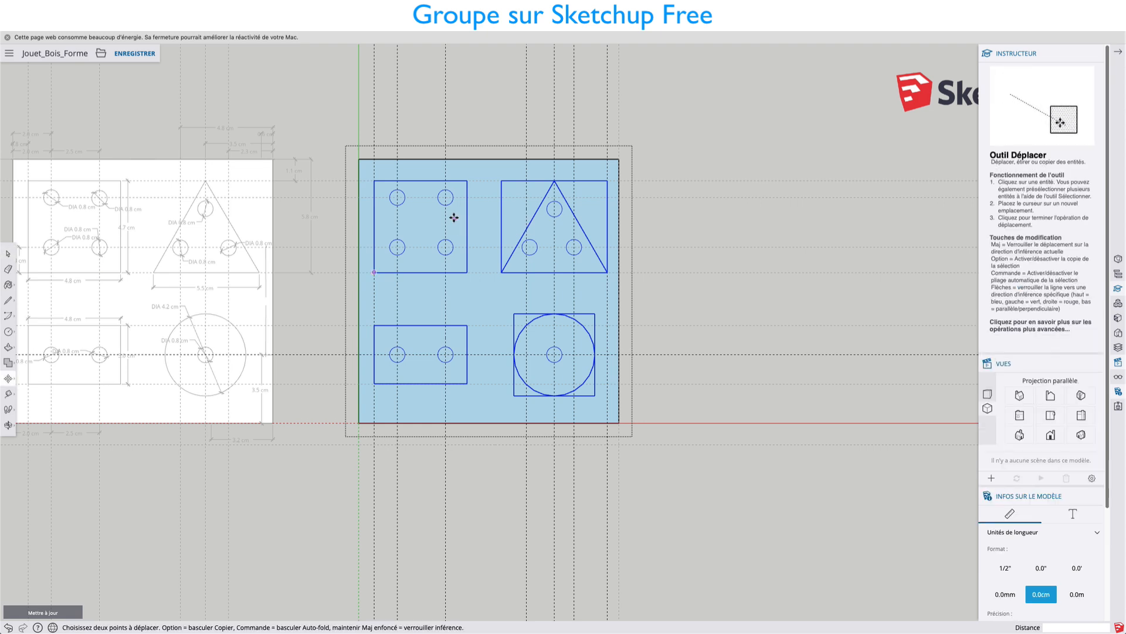
{"action": "left_click", "coordinate": [454, 218]}
{"action": "key", "text": "alt"}
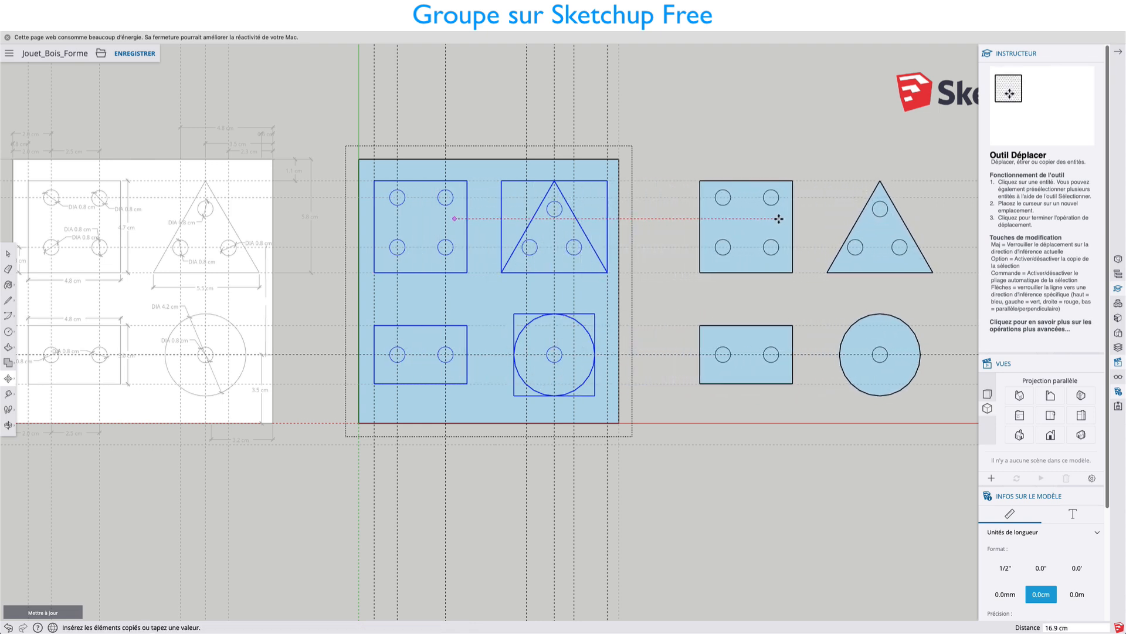
{"action": "left_click", "coordinate": [780, 219]}
{"action": "middle_click_drag", "start_coordinate": [811, 239], "coordinate": [674, 239], "text": "shift"}
{"action": "key", "text": "space"}
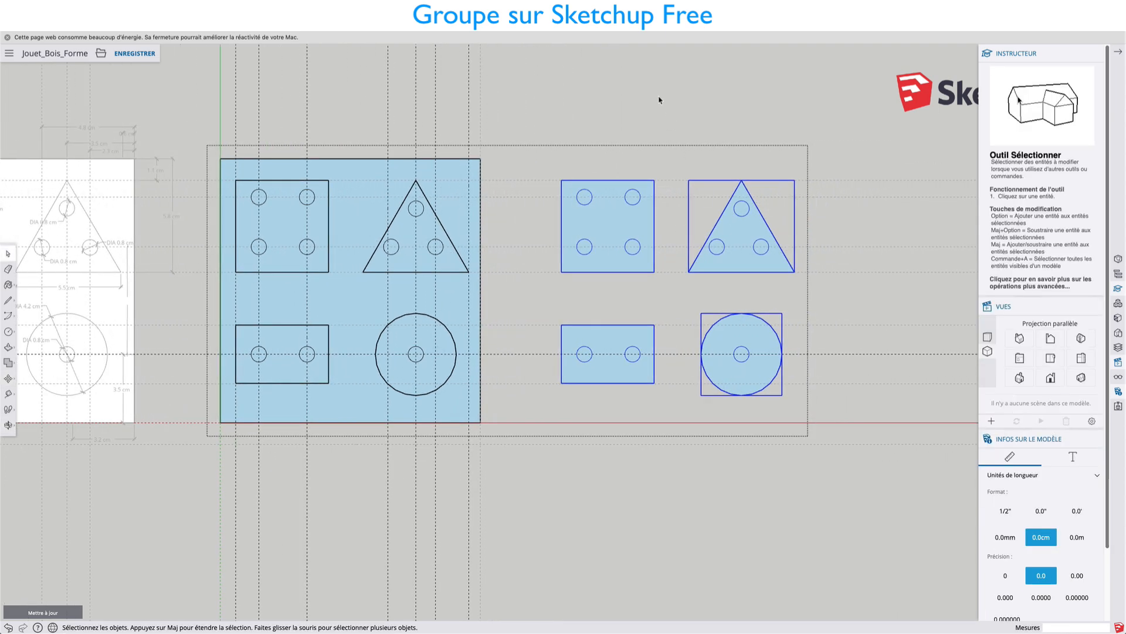
{"action": "left_click", "coordinate": [659, 100]}
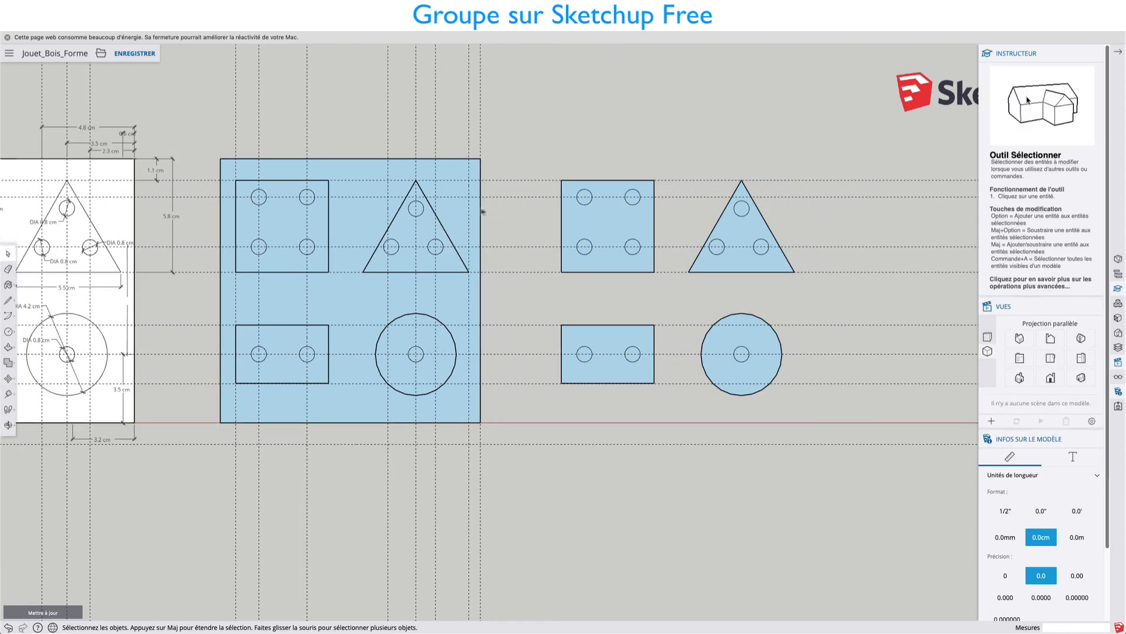
Cut the four copied shapes out of the board's group and paste them in place at the model's top level.
{"action": "key", "text": "super+a"}
{"action": "double_click", "coordinate": [573, 194]}
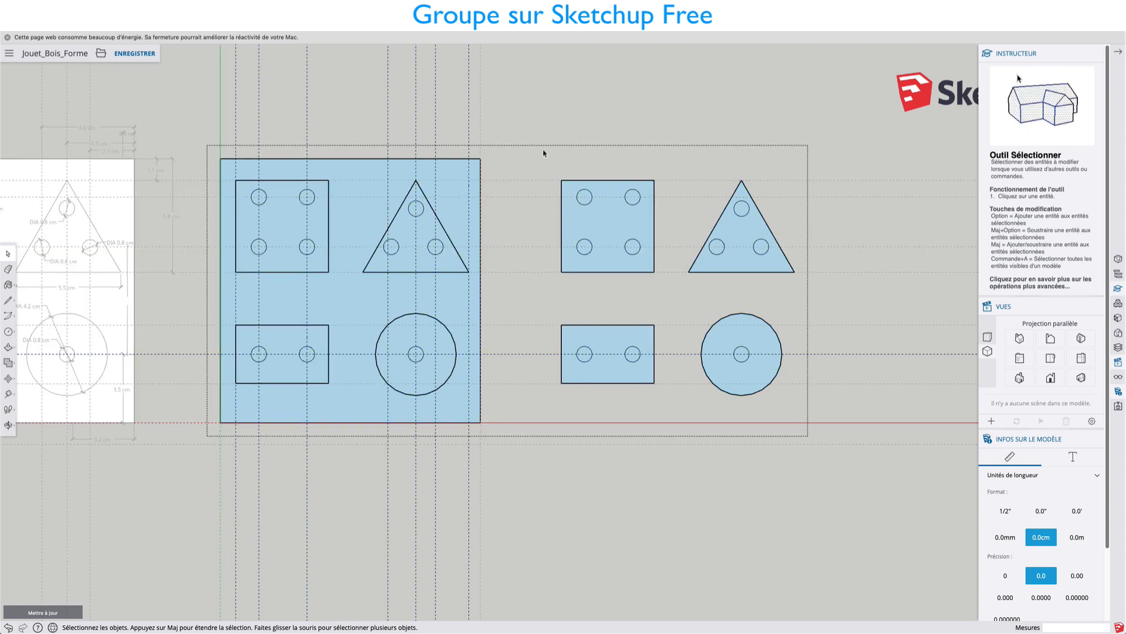
{"action": "left_click_drag", "start_coordinate": [542, 148], "coordinate": [799, 417]}
{"action": "right_click", "coordinate": [761, 268]}
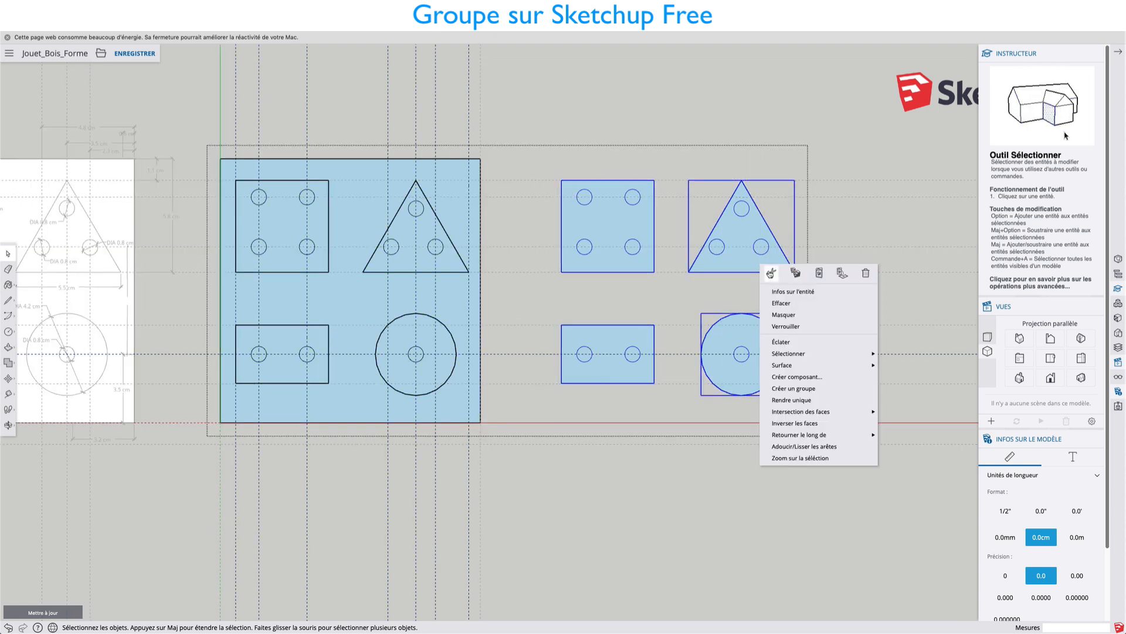
{"action": "left_click", "coordinate": [771, 273]}
{"action": "left_click", "coordinate": [709, 98]}
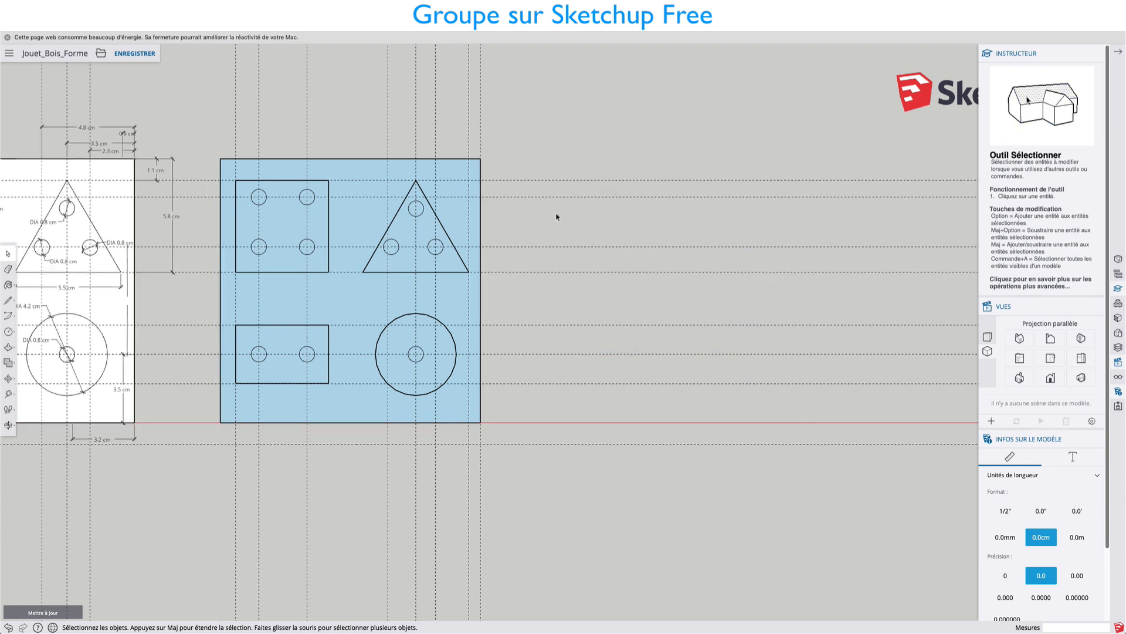
{"action": "right_click", "coordinate": [574, 201]}
{"action": "left_click", "coordinate": [638, 210]}
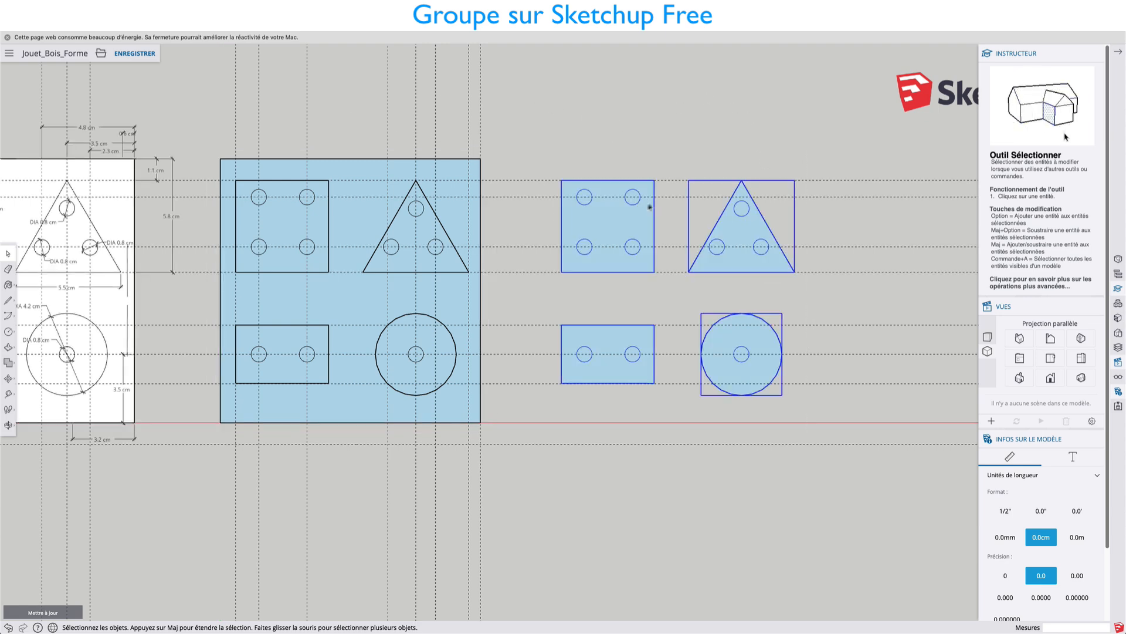
{"action": "left_click", "coordinate": [673, 139]}
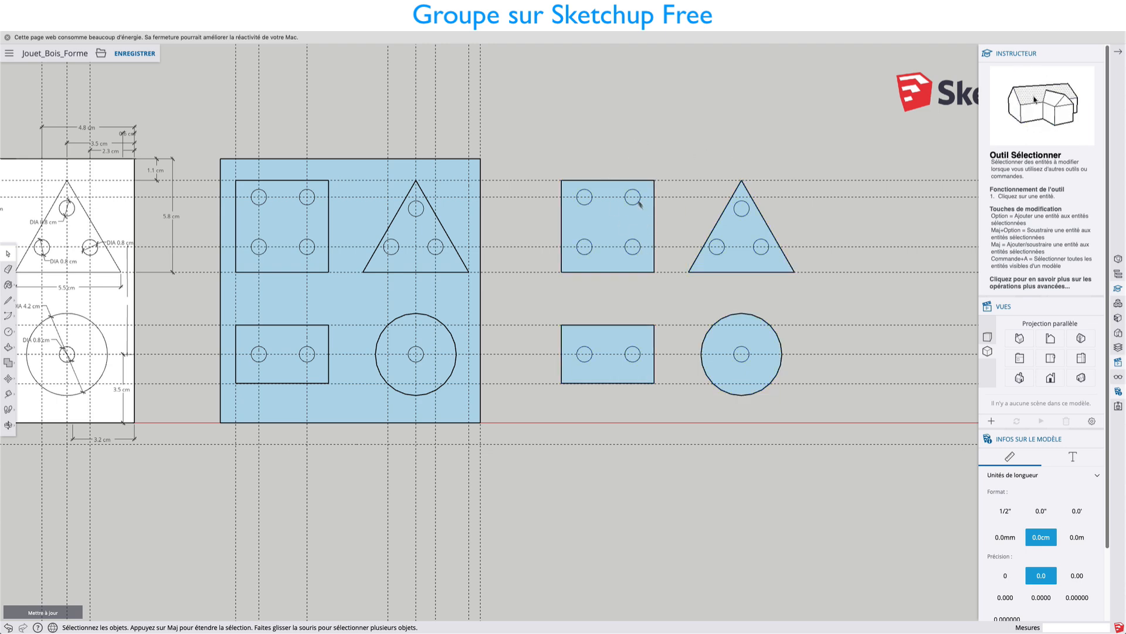
Open the copied square's group, delete the faces inside its four small circles and close the group.
{"action": "scroll", "coordinate": [583, 199], "scroll_direction": "up", "scroll_amount": 4}
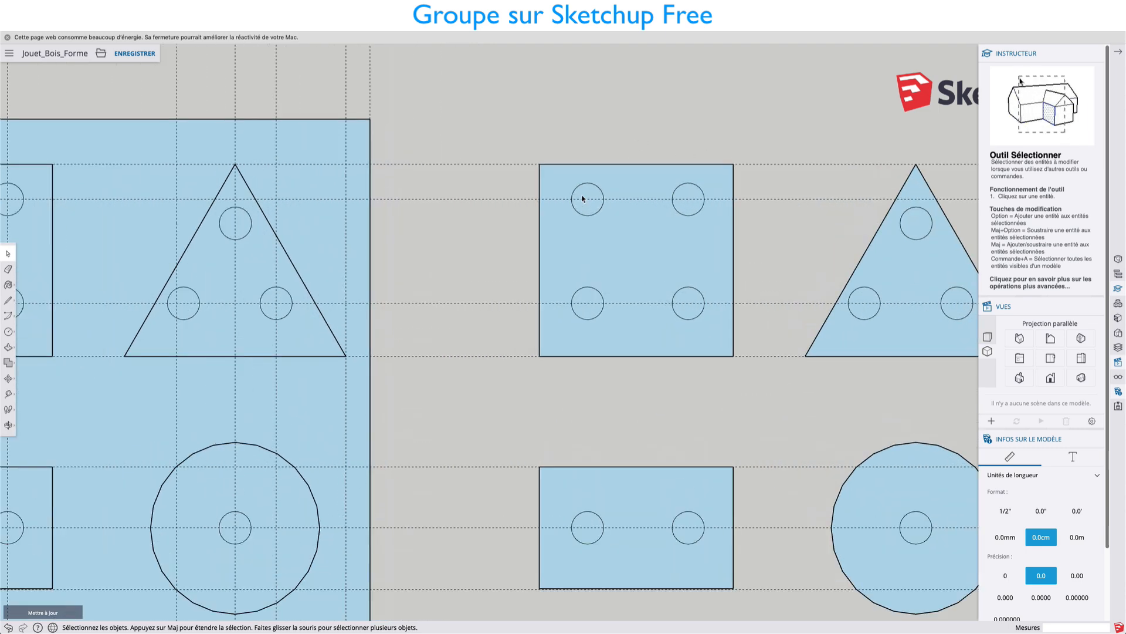
{"action": "scroll", "coordinate": [582, 198], "scroll_direction": "up", "scroll_amount": 2}
{"action": "scroll", "coordinate": [585, 189], "scroll_direction": "down", "scroll_amount": 5}
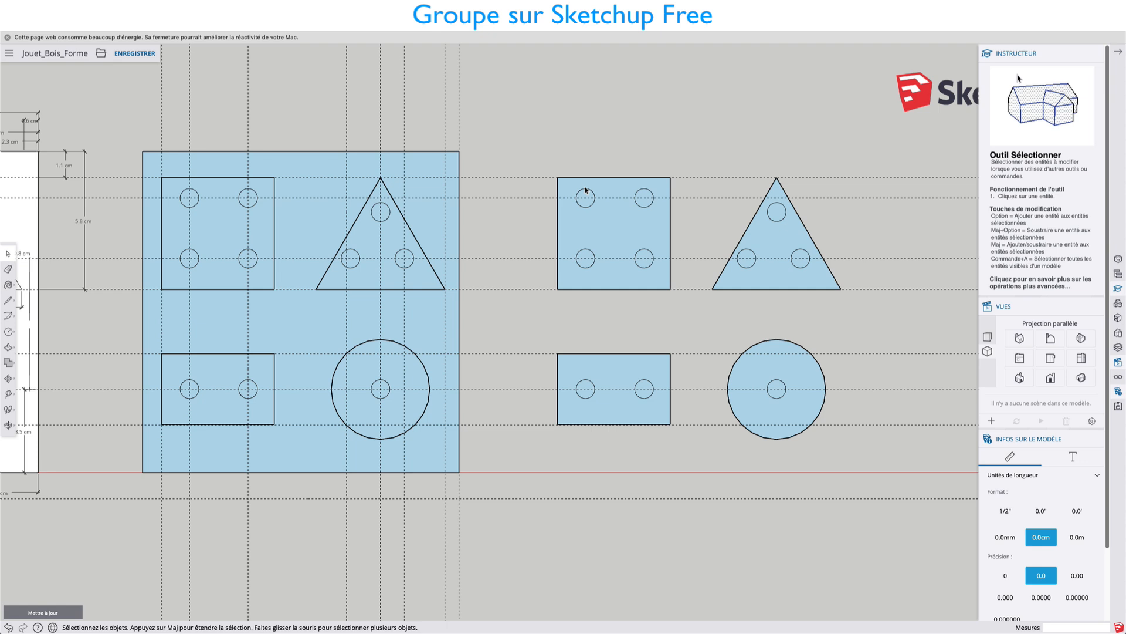
{"action": "left_click", "coordinate": [587, 197]}
{"action": "double_click", "coordinate": [586, 196]}
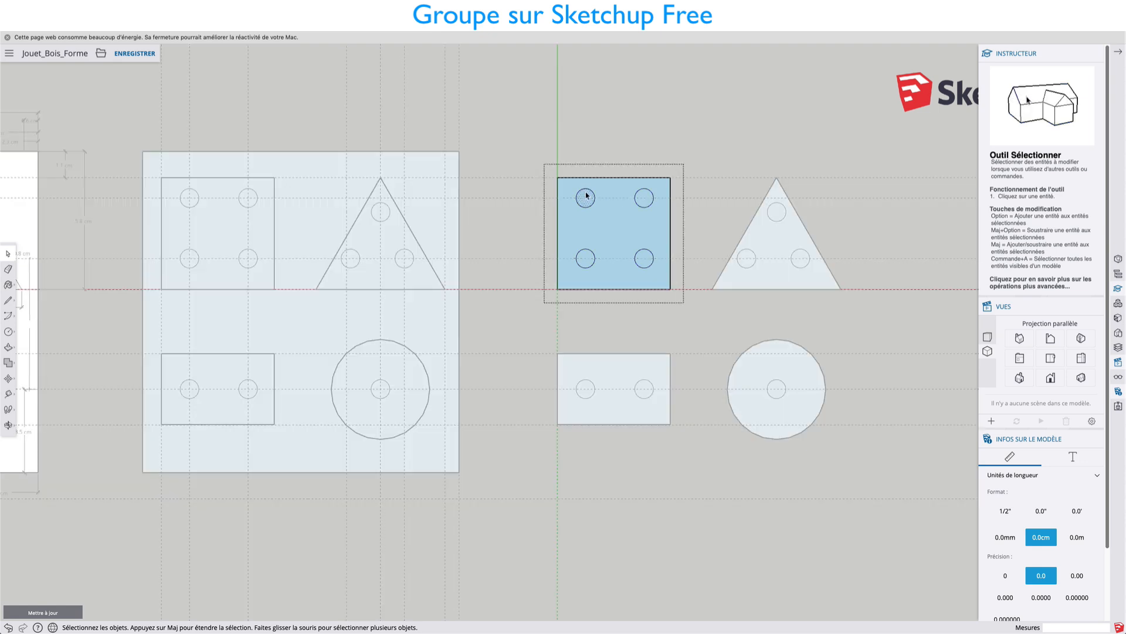
{"action": "key", "text": "Delete"}
{"action": "key", "text": "Delete"}
{"action": "left_click", "coordinate": [644, 258]}
{"action": "key", "text": "Delete"}
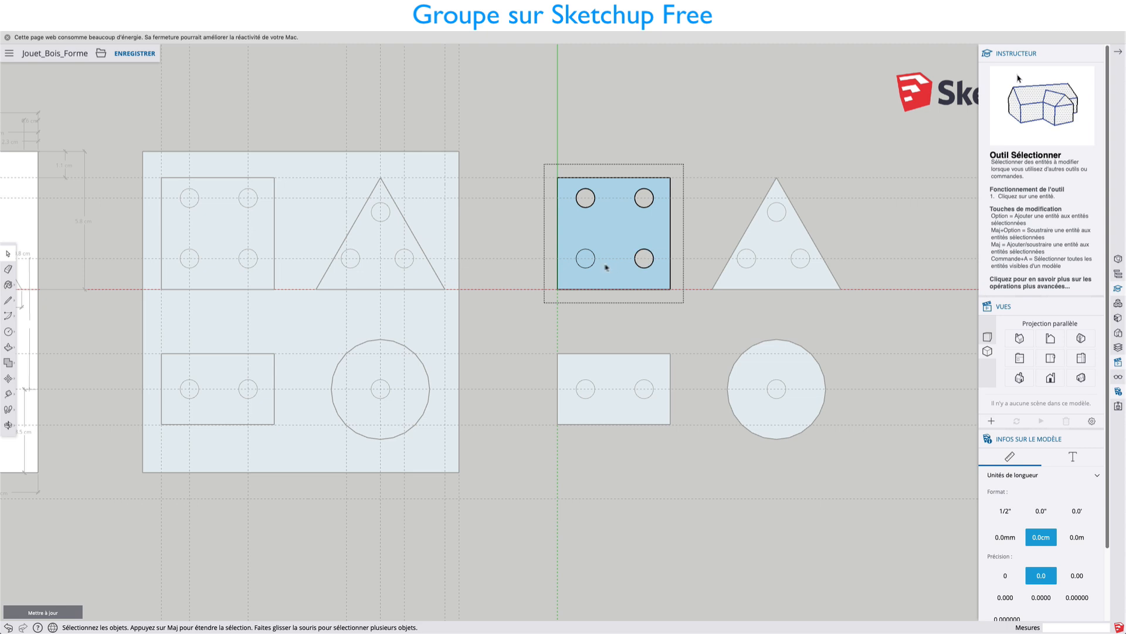
{"action": "left_click", "coordinate": [586, 259]}
{"action": "key", "text": "Delete"}
{"action": "left_click", "coordinate": [721, 229]}
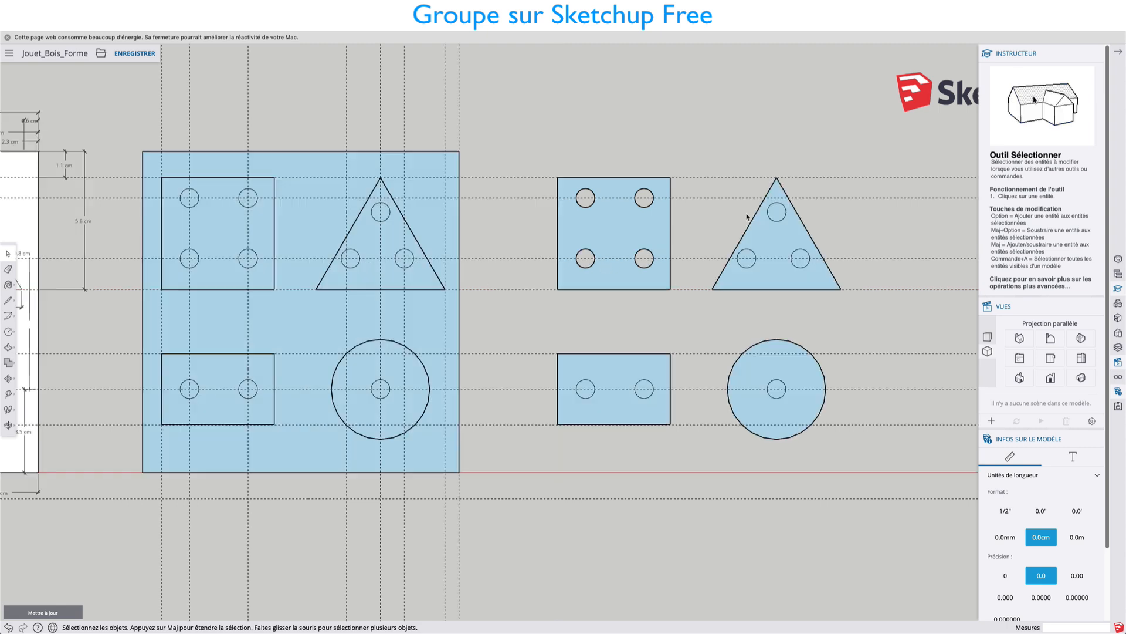
Open the copied triangle's group, delete the faces inside its three small circles and close the group.
{"action": "left_click", "coordinate": [767, 233]}
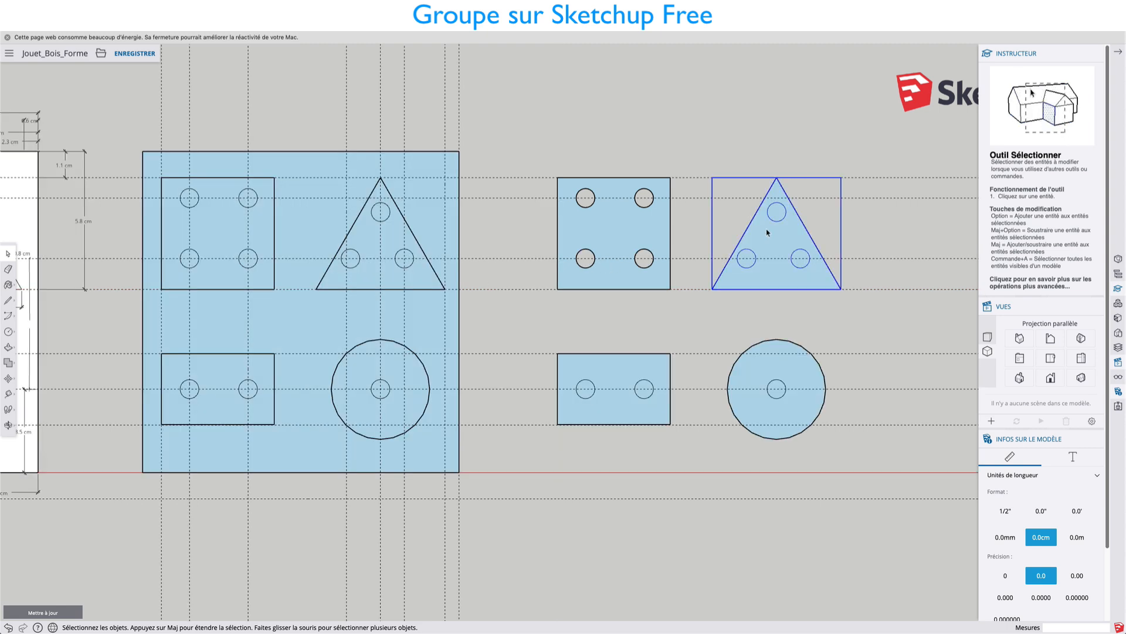
{"action": "double_click", "coordinate": [780, 213]}
{"action": "key", "text": "Delete"}
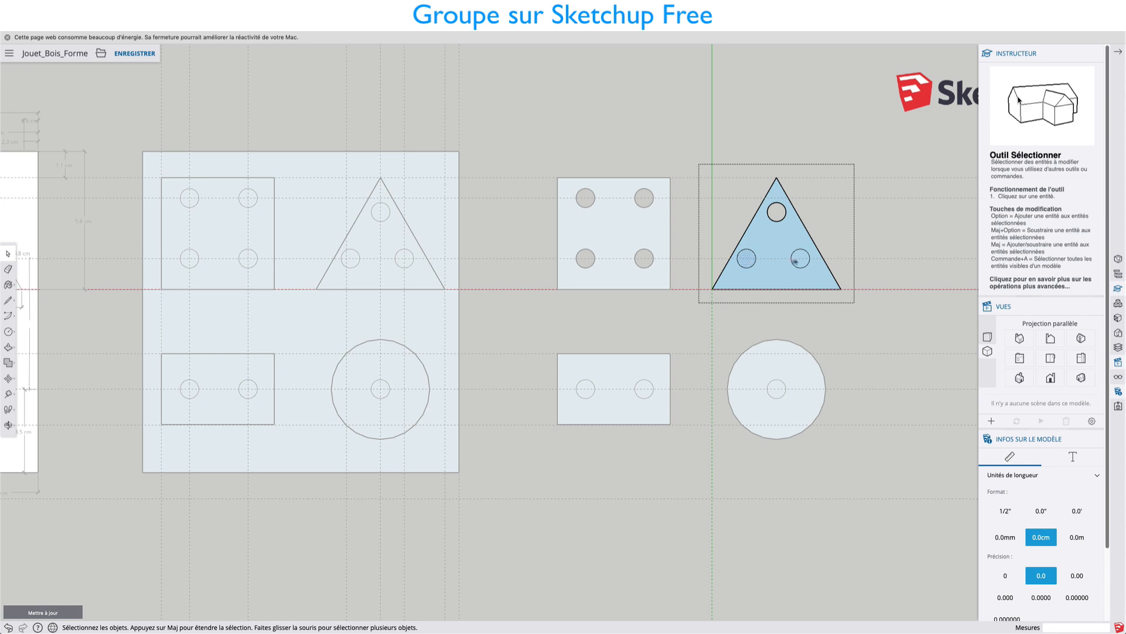
{"action": "key", "text": "Delete"}
{"action": "left_click", "coordinate": [803, 259]}
{"action": "key", "text": "Delete"}
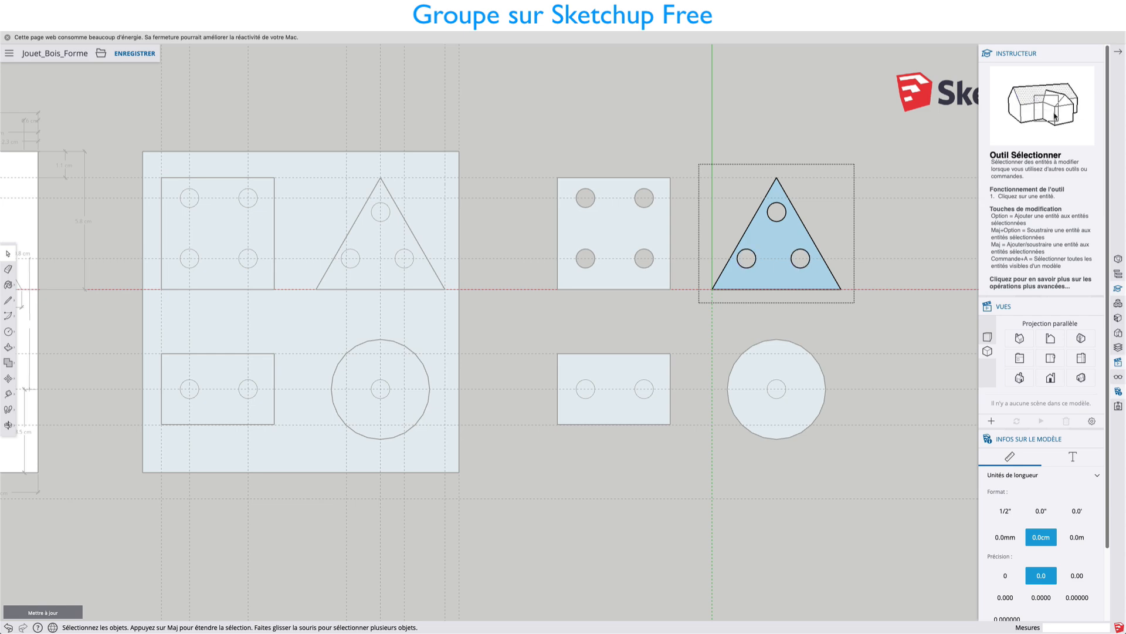
{"action": "left_click", "coordinate": [868, 237]}
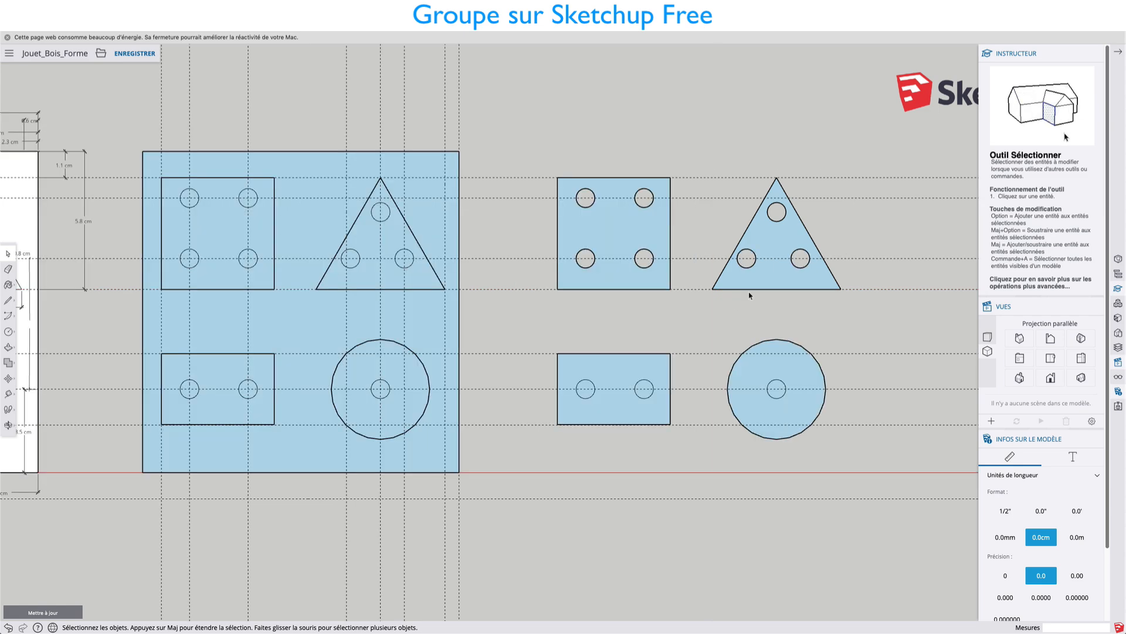
Open the copied rectangle's group and delete the faces inside its two small circles.
{"action": "double_click", "coordinate": [648, 366]}
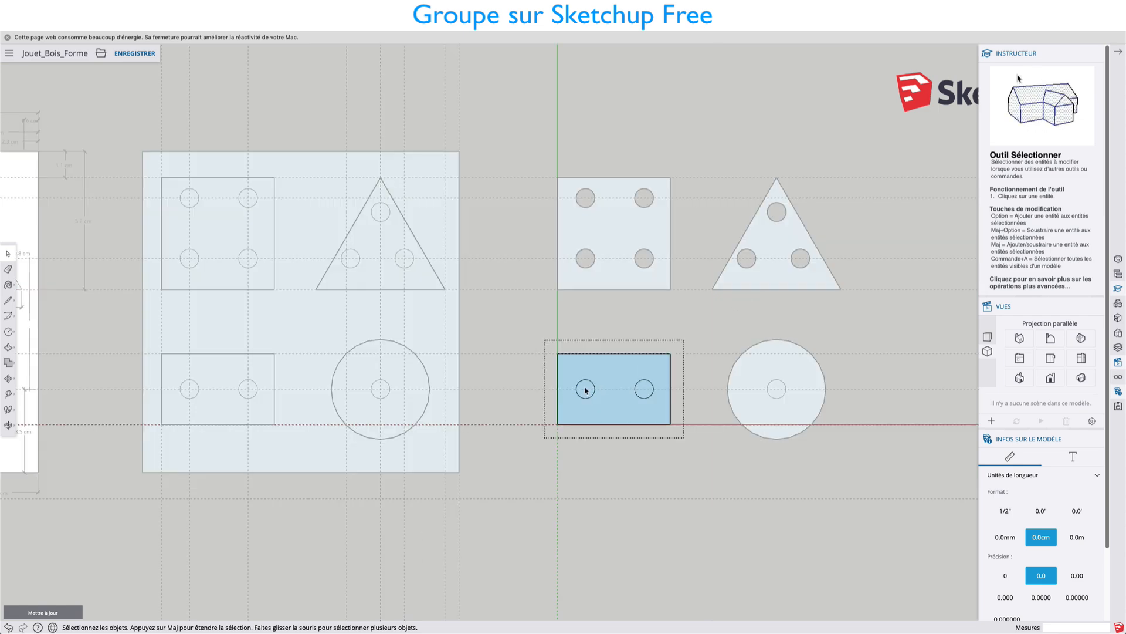
{"action": "left_click", "coordinate": [648, 392]}
{"action": "key", "text": "Delete"}
Open the copied large circle's group, delete the face inside its small circle and close the group.
{"action": "left_click", "coordinate": [769, 361]}
{"action": "double_click", "coordinate": [768, 360]}
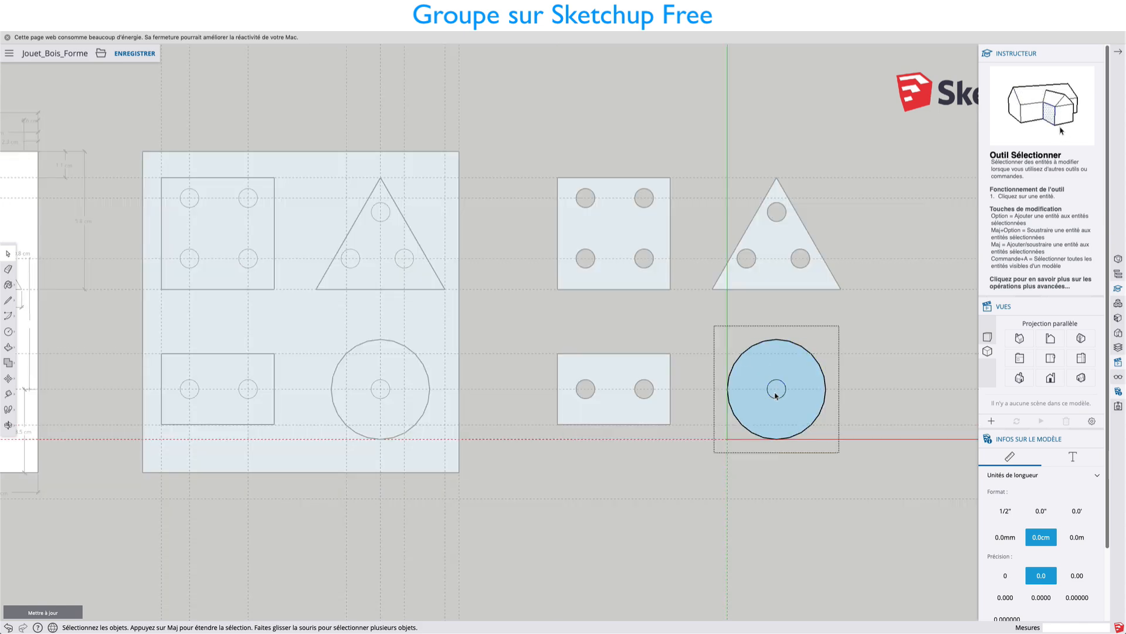
{"action": "left_click", "coordinate": [843, 322]}
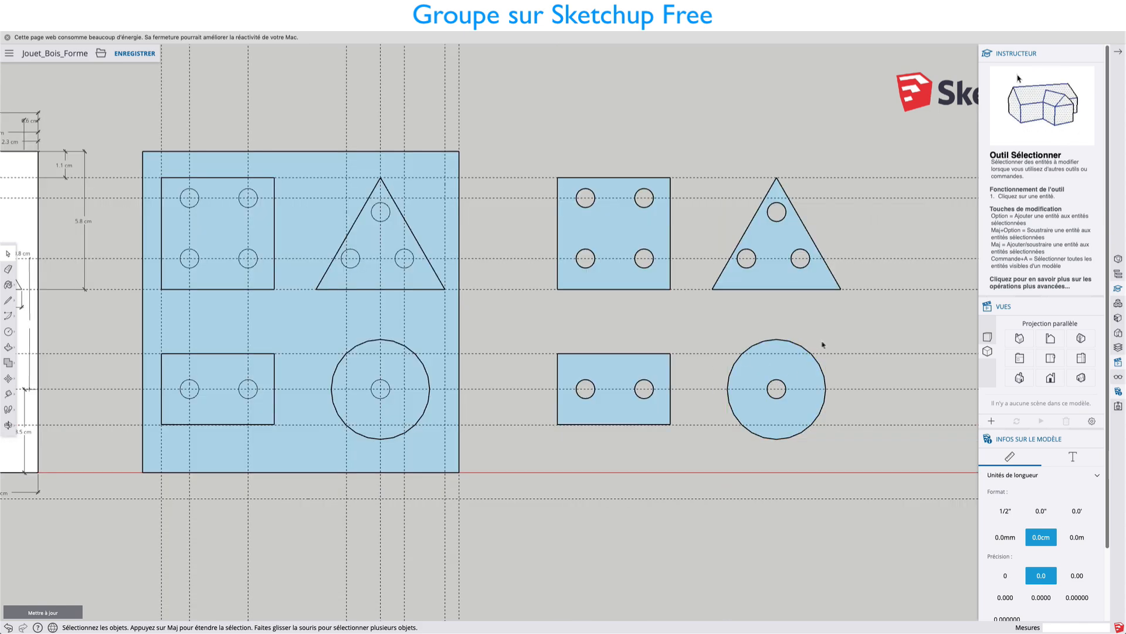
{"action": "middle_click_drag", "start_coordinate": [796, 316], "coordinate": [622, 227]}
{"action": "scroll", "coordinate": [674, 267], "scroll_direction": "up", "scroll_amount": 4}
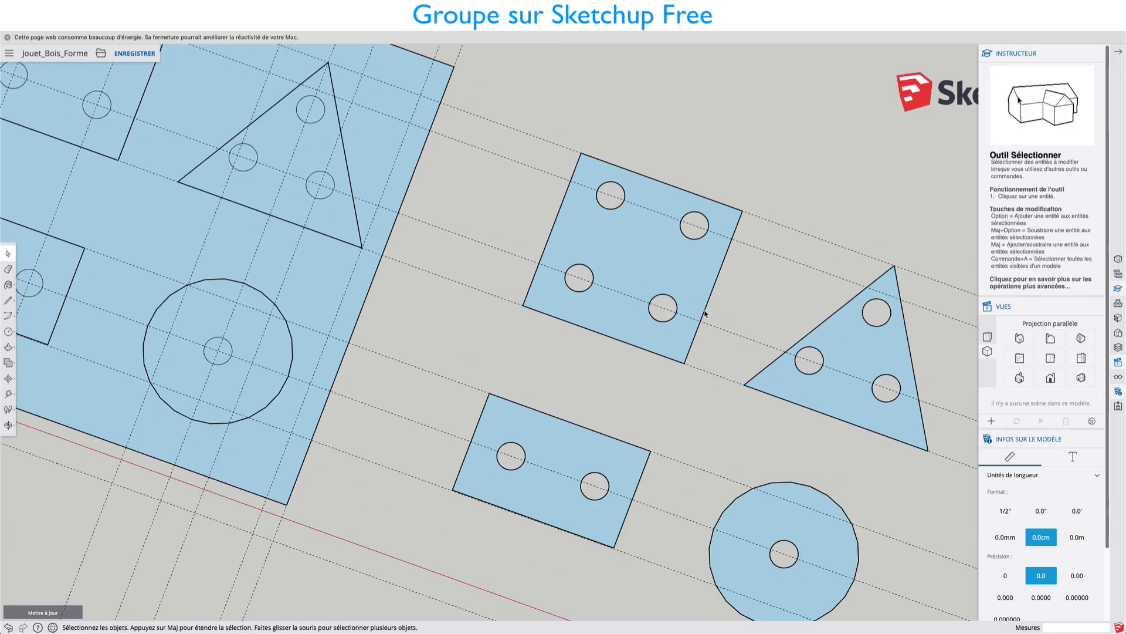
{"action": "middle_click_drag", "start_coordinate": [704, 314], "coordinate": [677, 262]}
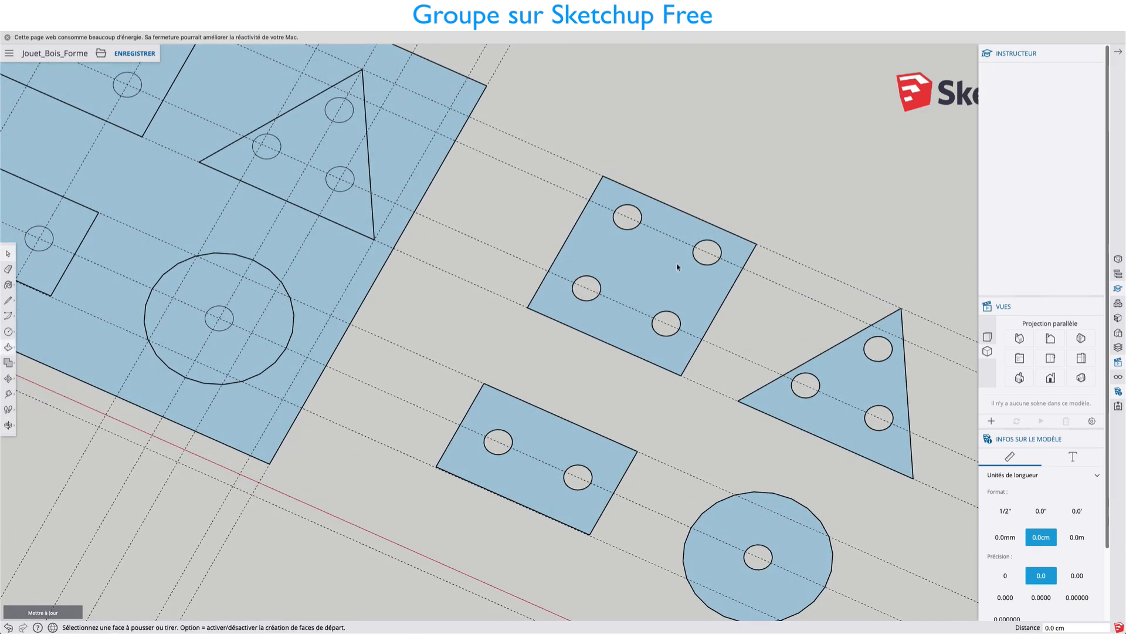
{"action": "key", "text": "p"}
{"action": "key", "text": "space"}
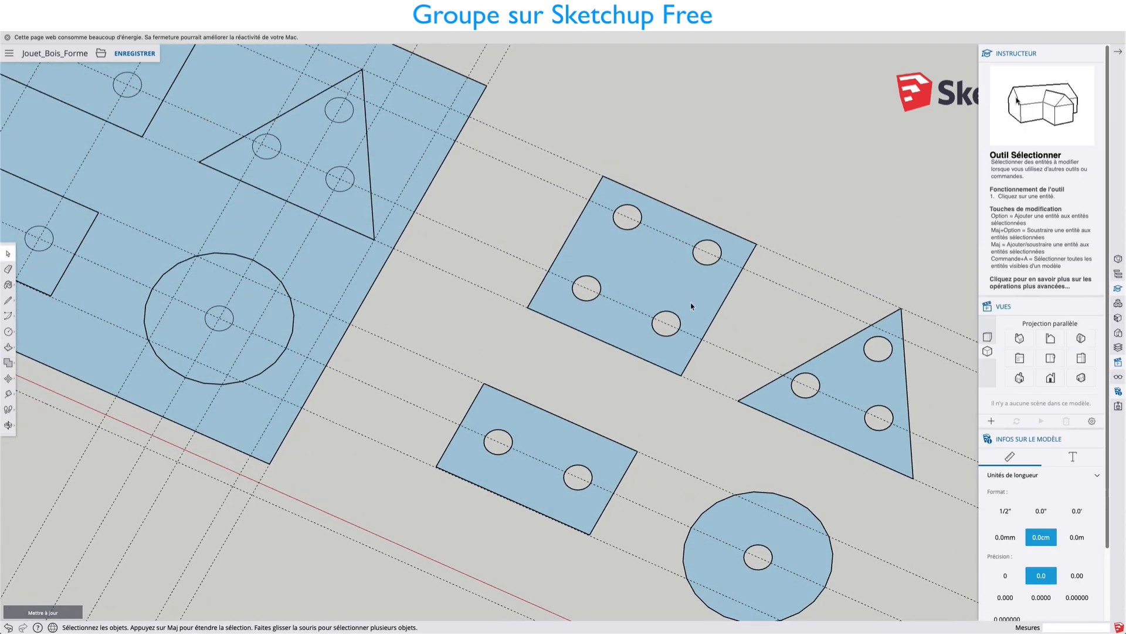
{"action": "double_click", "coordinate": [691, 306]}
{"action": "double_click", "coordinate": [691, 303]}
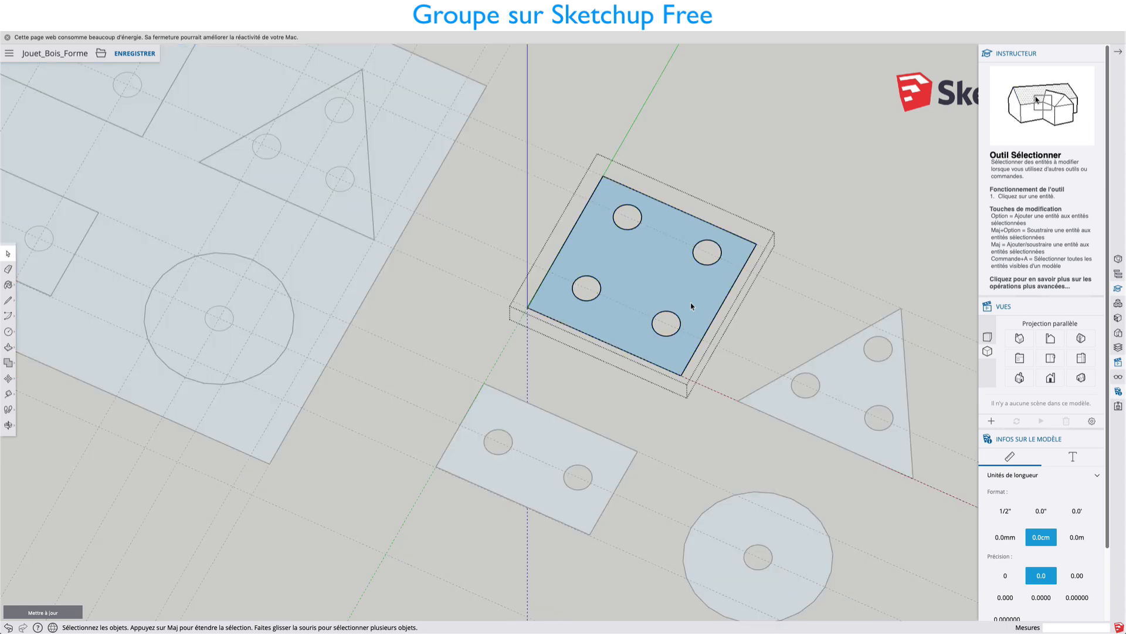
{"action": "key", "text": "Escape"}
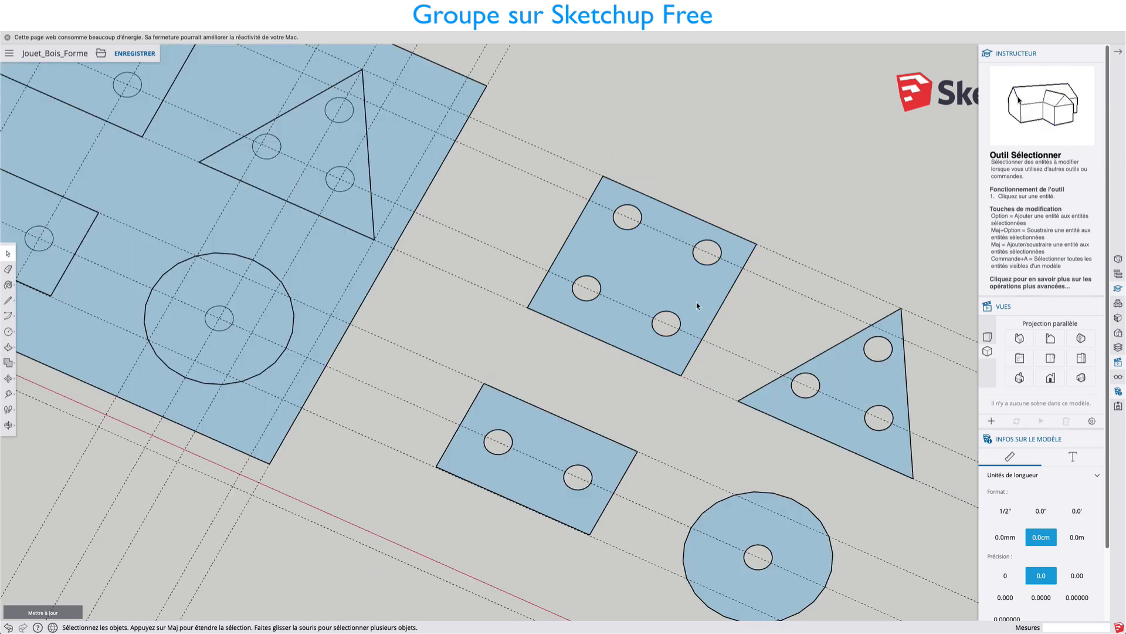
{"action": "key", "text": "p"}
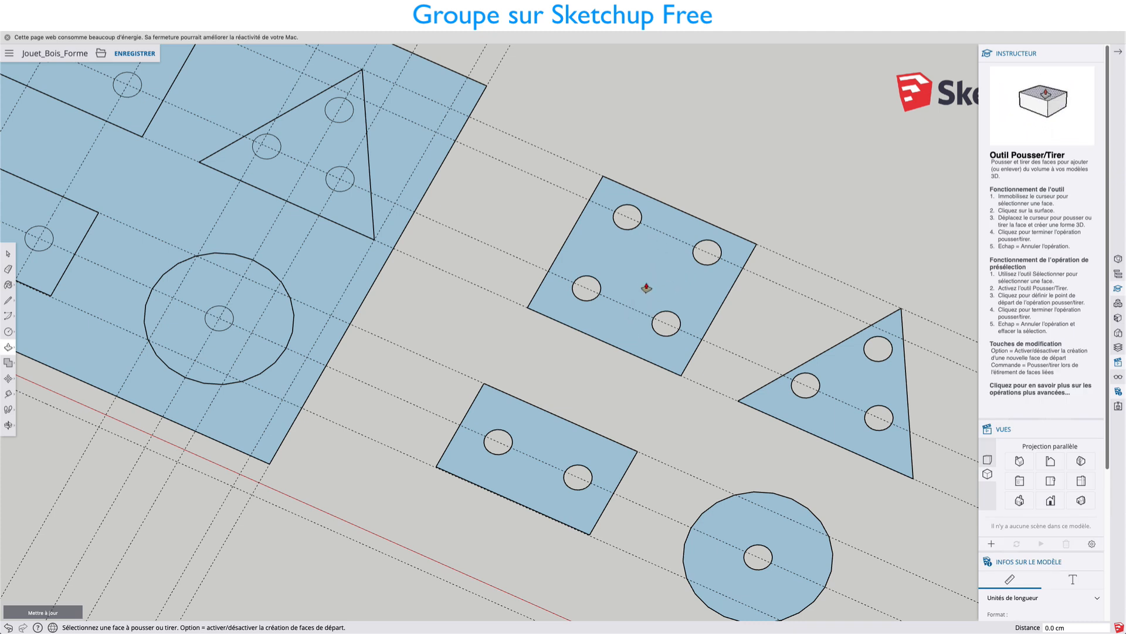
{"action": "key", "text": "space"}
Open the copied square's group and extrude its pierced face upward by about 1.0 cm.
{"action": "double_click", "coordinate": [658, 281]}
{"action": "double_click", "coordinate": [658, 281]}
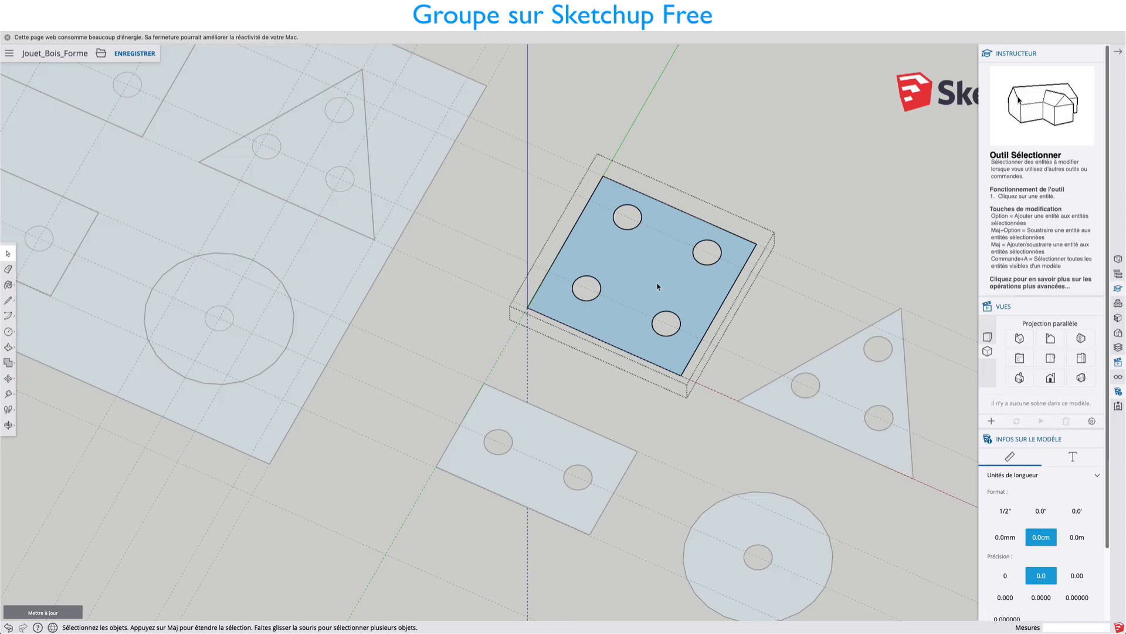
{"action": "key", "text": "p"}
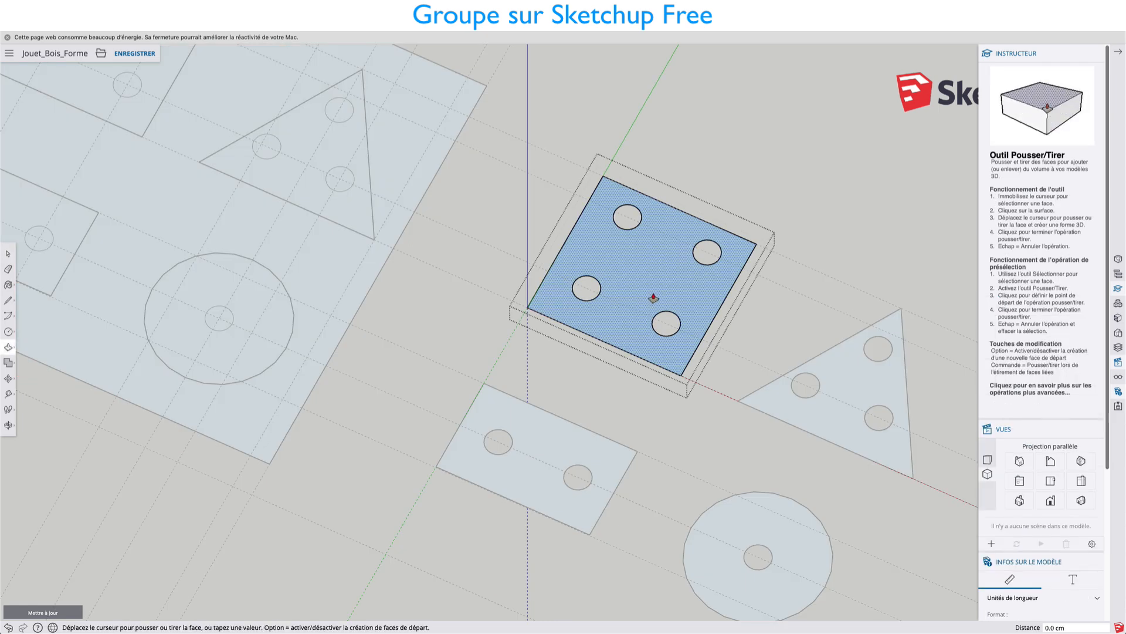
{"action": "left_click", "coordinate": [655, 292]}
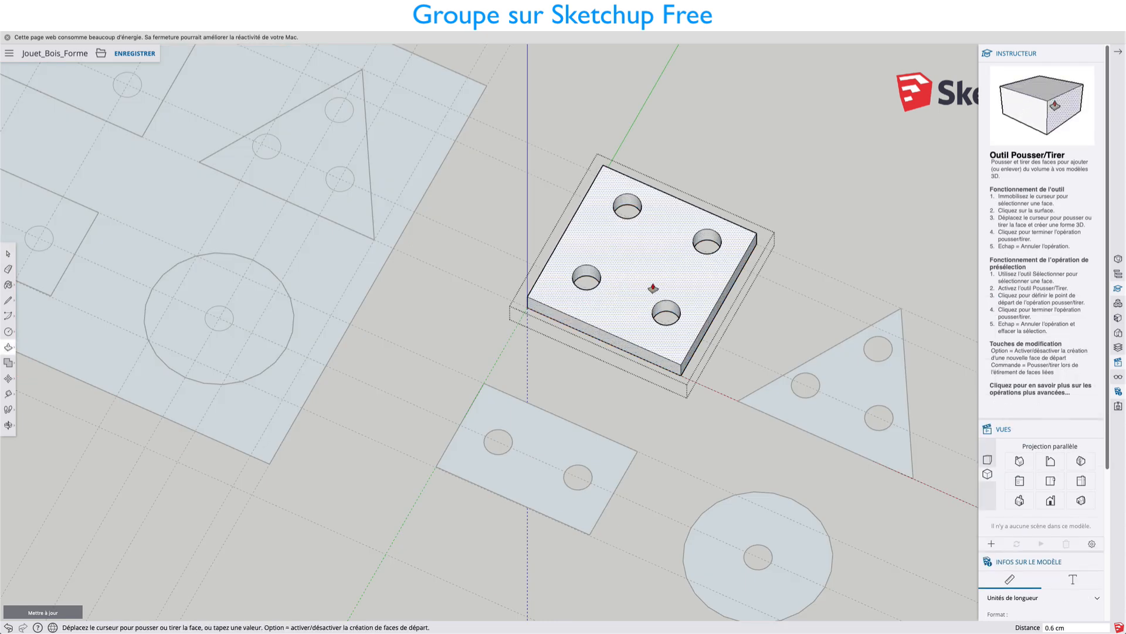
{"action": "left_click", "coordinate": [651, 285]}
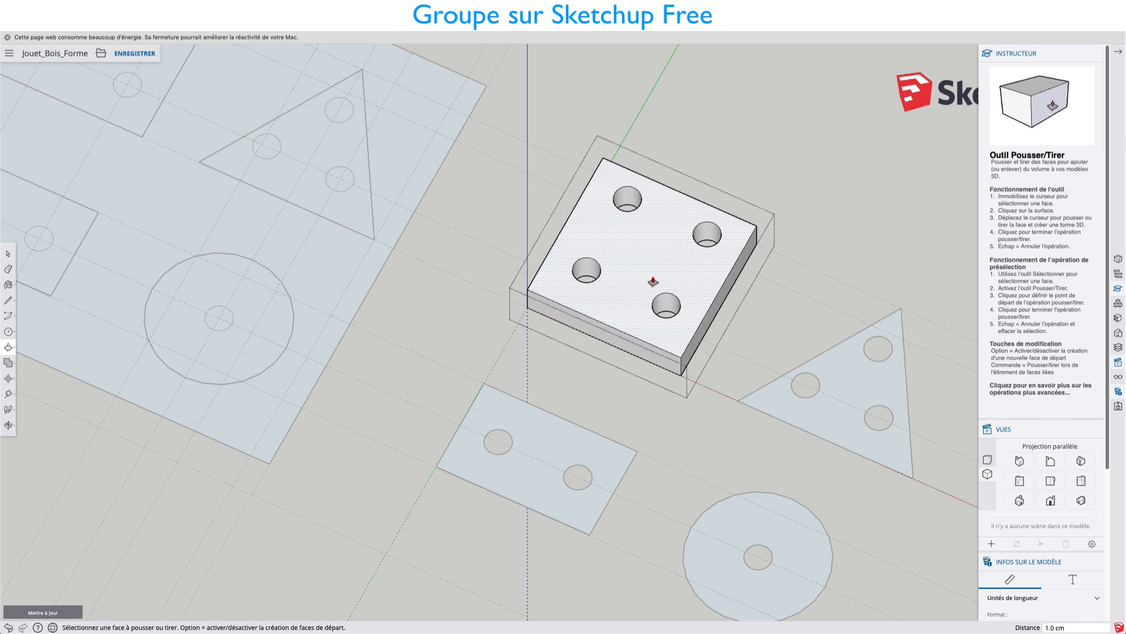
{"action": "scroll", "coordinate": [656, 290], "scroll_direction": "down", "scroll_amount": 2}
{"action": "key", "text": "space"}
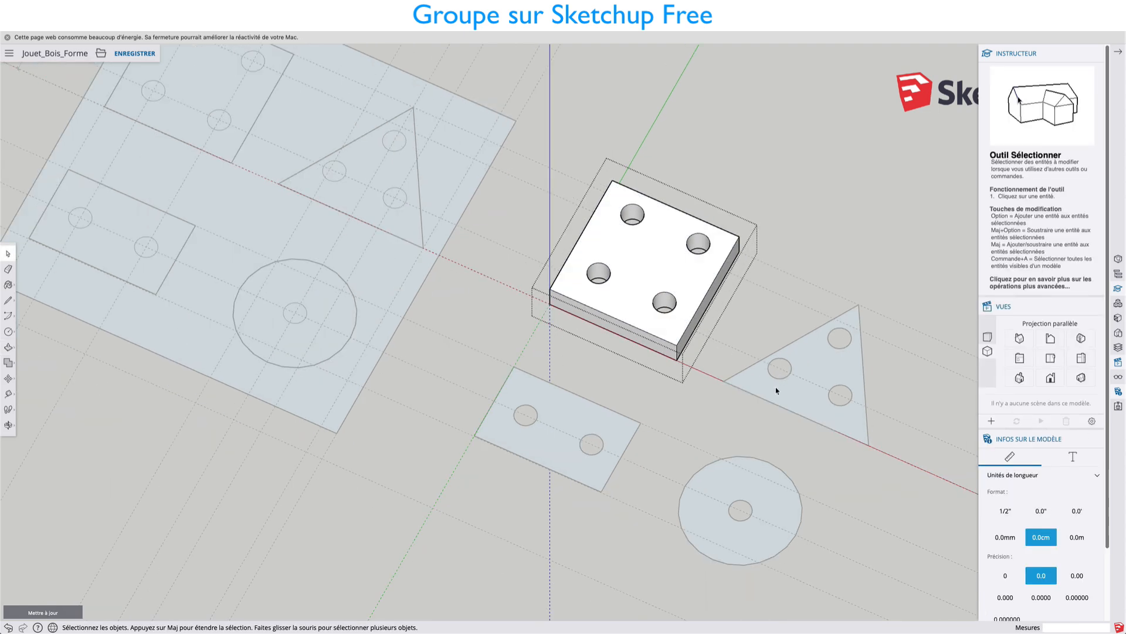
Open the copied triangle's group and extrude its pierced face to the square's thickness, 1.0 cm.
{"action": "left_click", "coordinate": [775, 386]}
{"action": "key", "text": "p"}
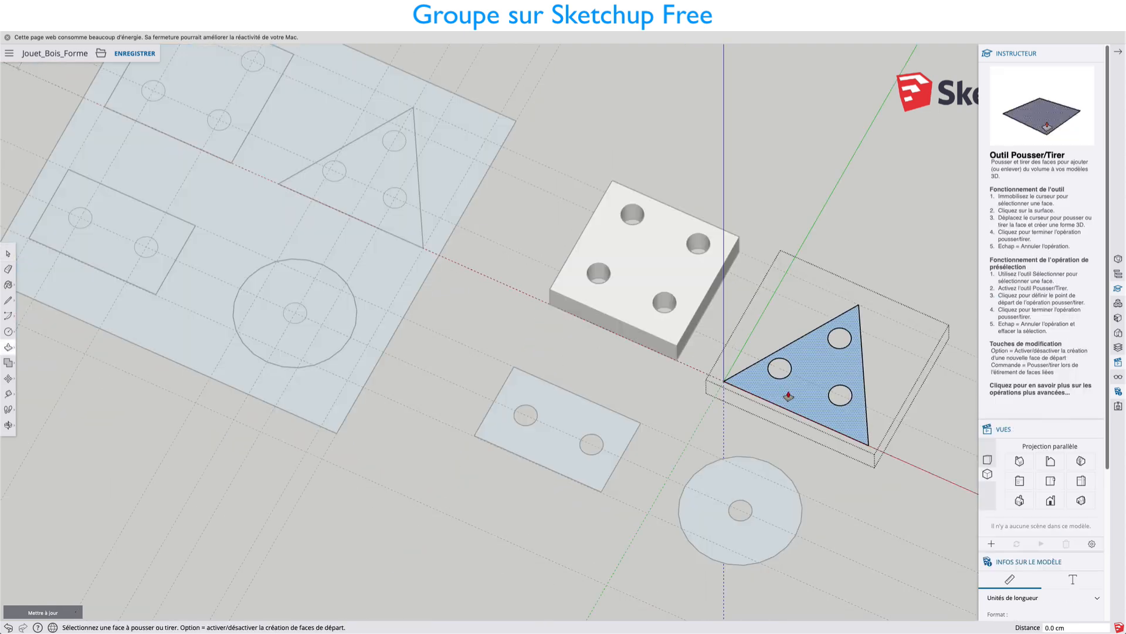
{"action": "left_click", "coordinate": [776, 385]}
{"action": "left_click", "coordinate": [682, 343]}
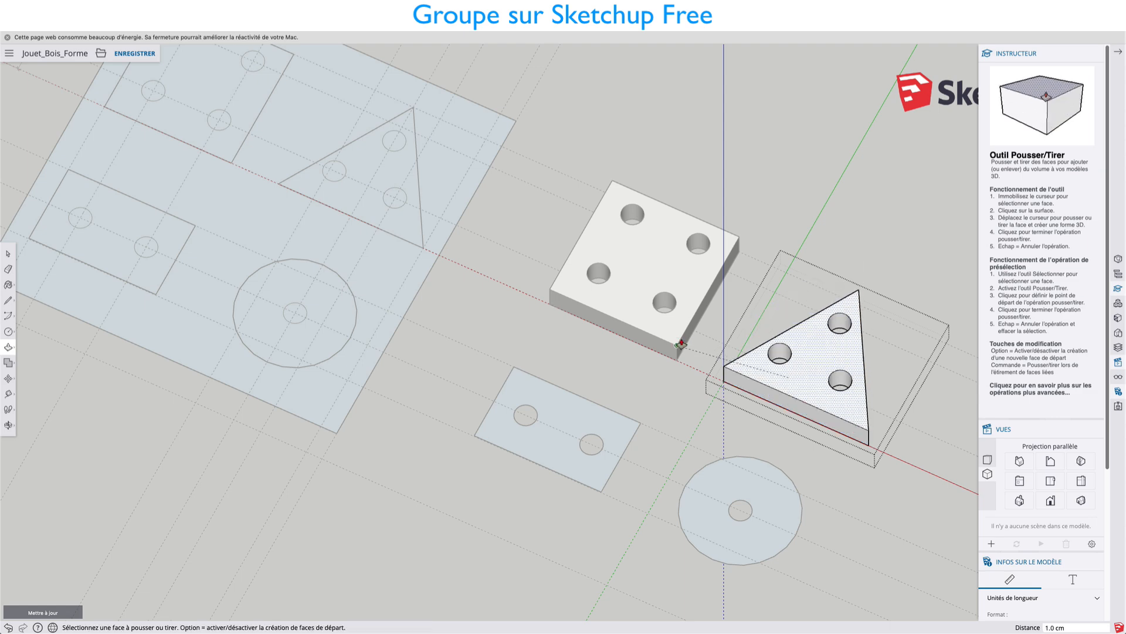
{"action": "key", "text": "space"}
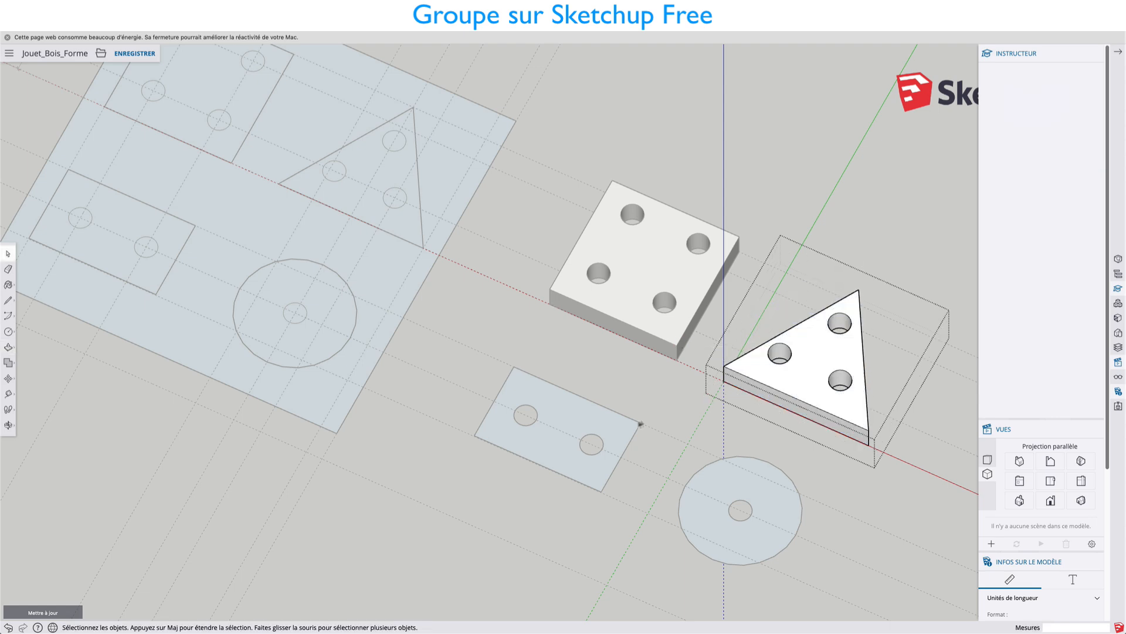
Open the copied rectangle's group, extrude its pierced face to the square's 1.0 cm thickness and close the group.
{"action": "left_click", "coordinate": [619, 431]}
{"action": "double_click", "coordinate": [619, 431]}
{"action": "left_click", "coordinate": [619, 432]}
{"action": "key", "text": "p"}
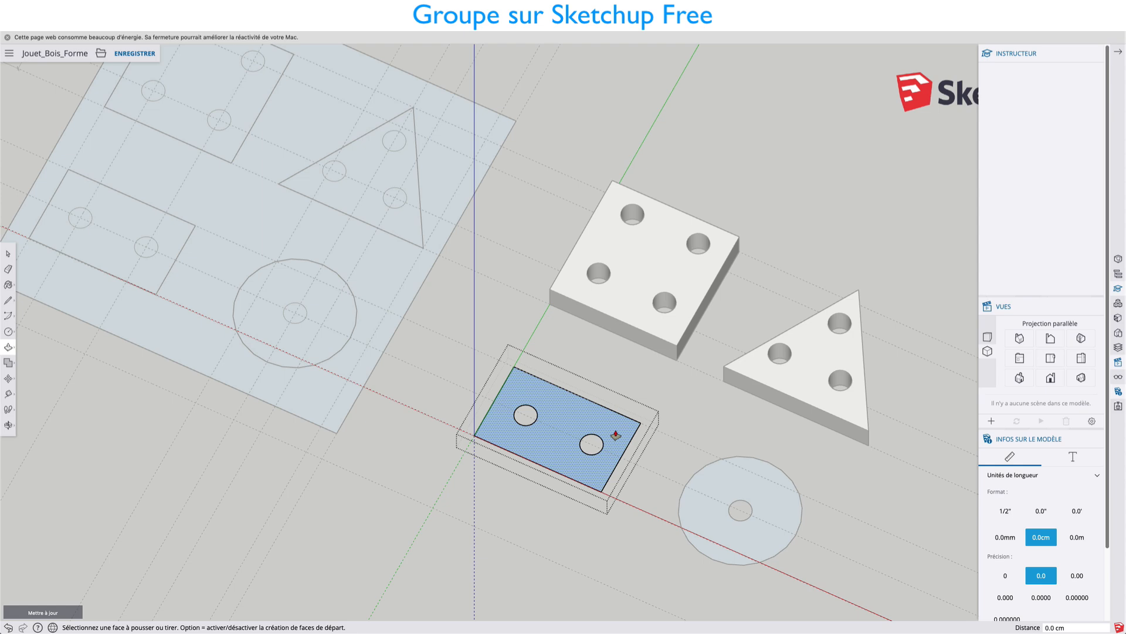
{"action": "left_click", "coordinate": [623, 421]}
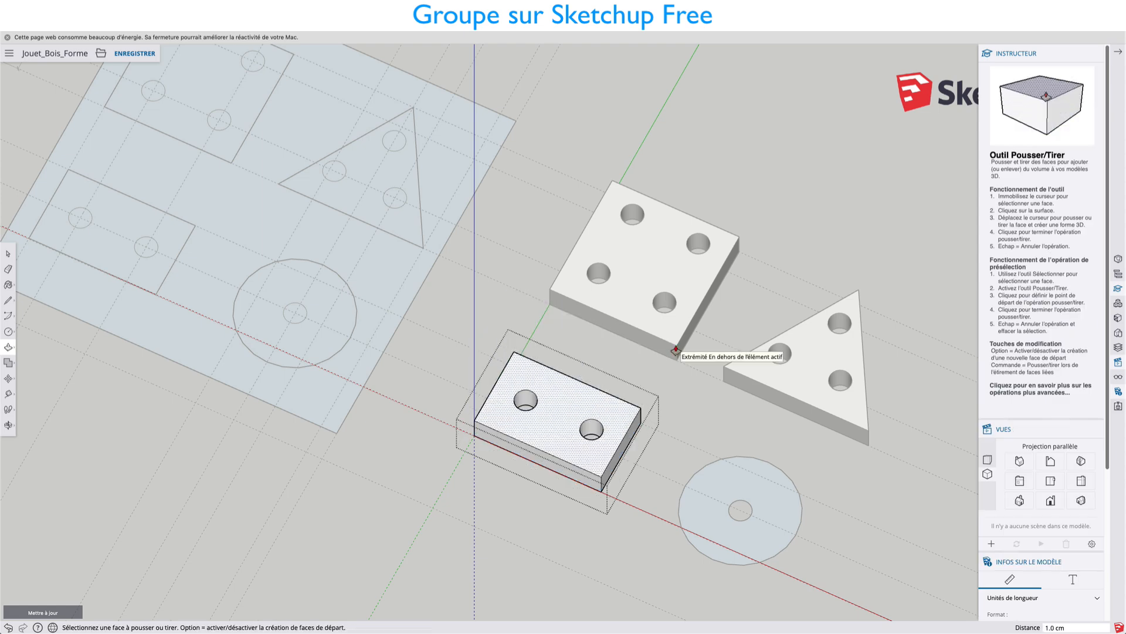
{"action": "left_click", "coordinate": [664, 377]}
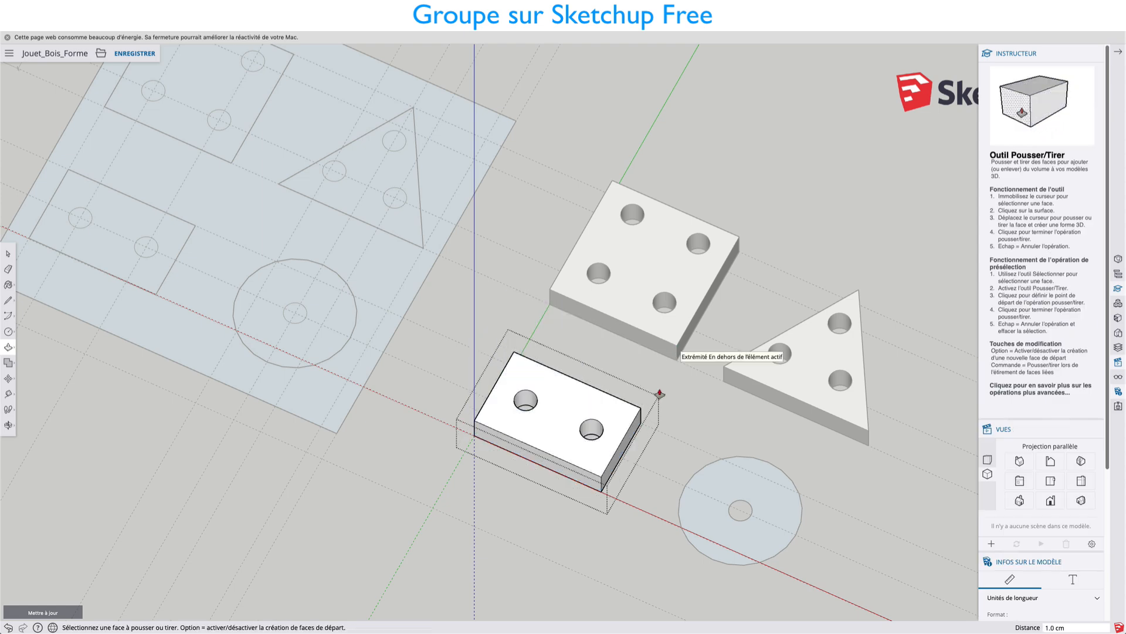
{"action": "key", "text": "space"}
{"action": "left_click", "coordinate": [684, 399]}
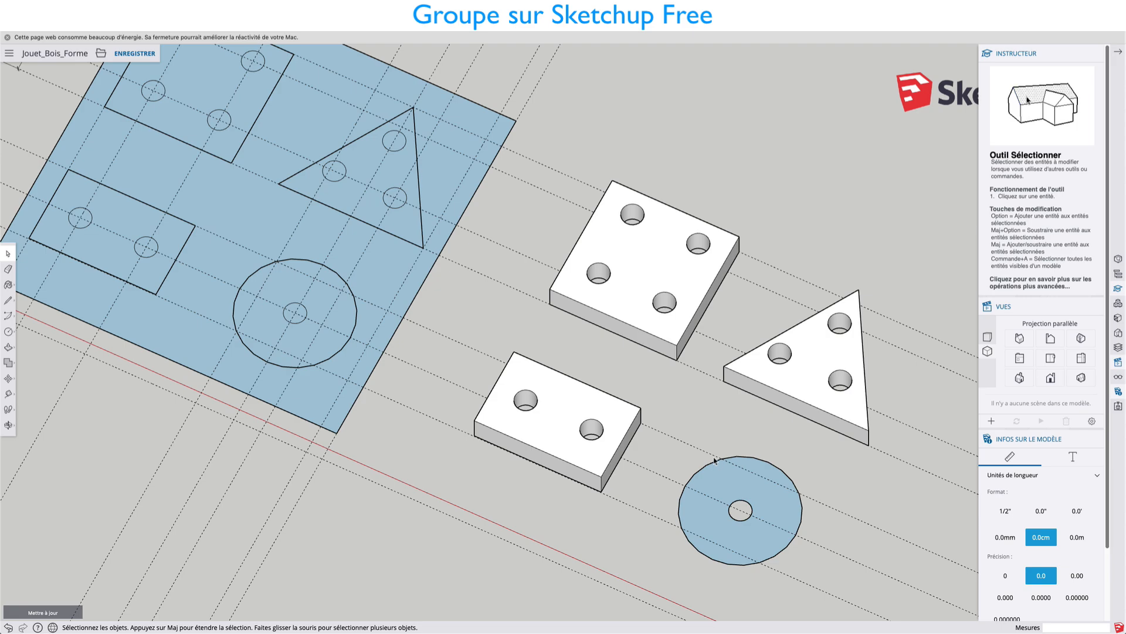
Open the copied disc's group, extrude its pierced face 1.0 cm to match the rectangle and close the group.
{"action": "middle_click_drag", "start_coordinate": [714, 461], "coordinate": [838, 392]}
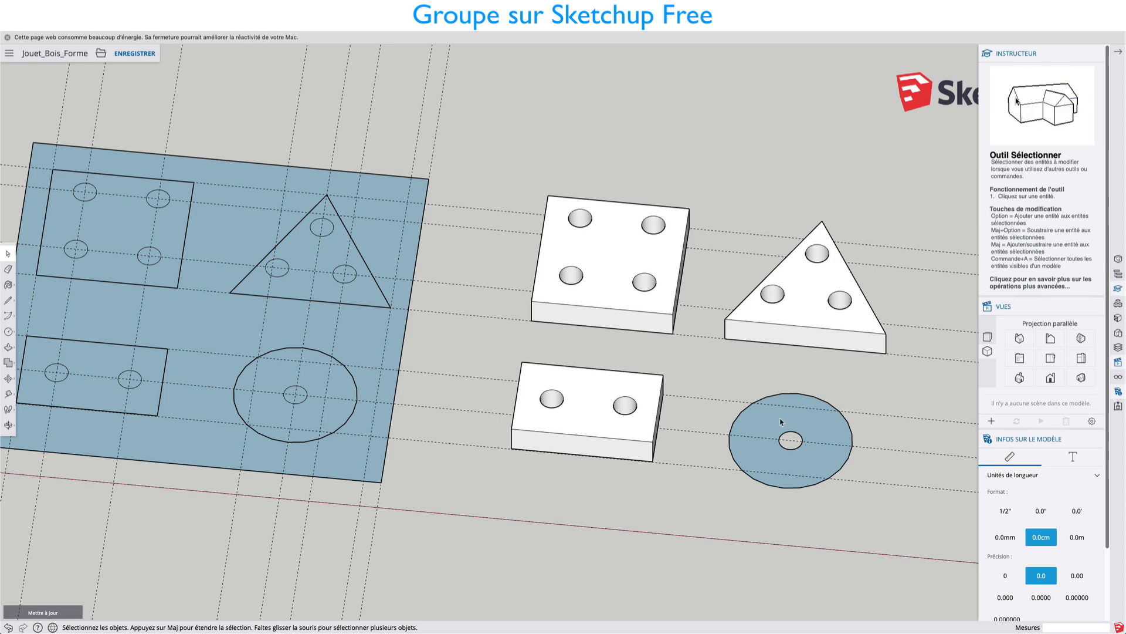
{"action": "double_click", "coordinate": [779, 421]}
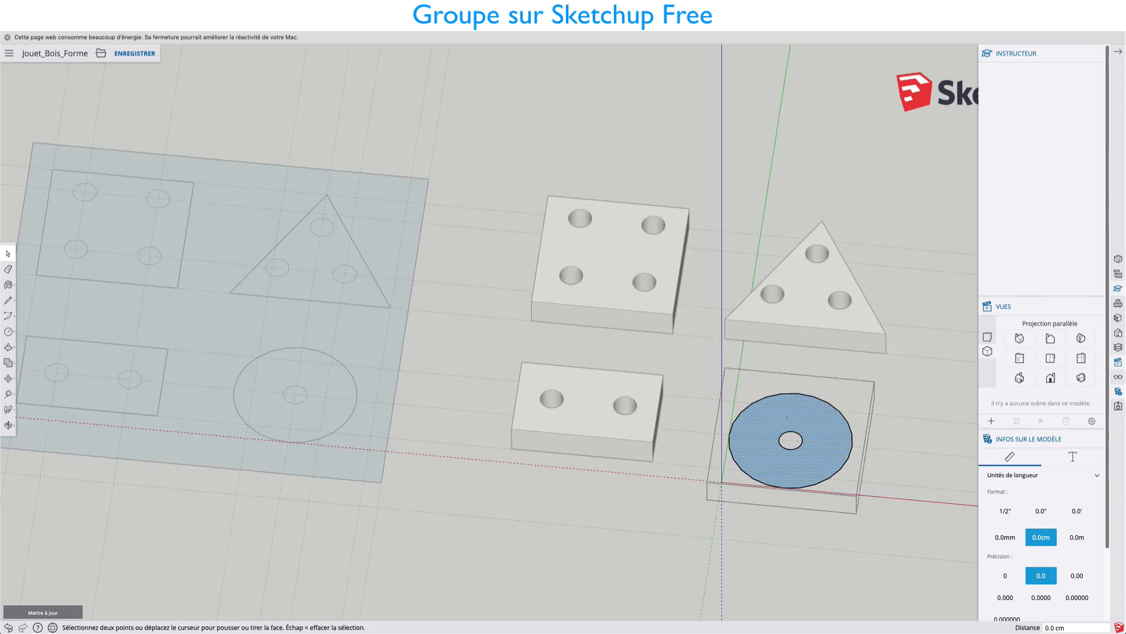
{"action": "key", "text": "p"}
{"action": "left_click", "coordinate": [788, 406]}
{"action": "left_click", "coordinate": [658, 415]}
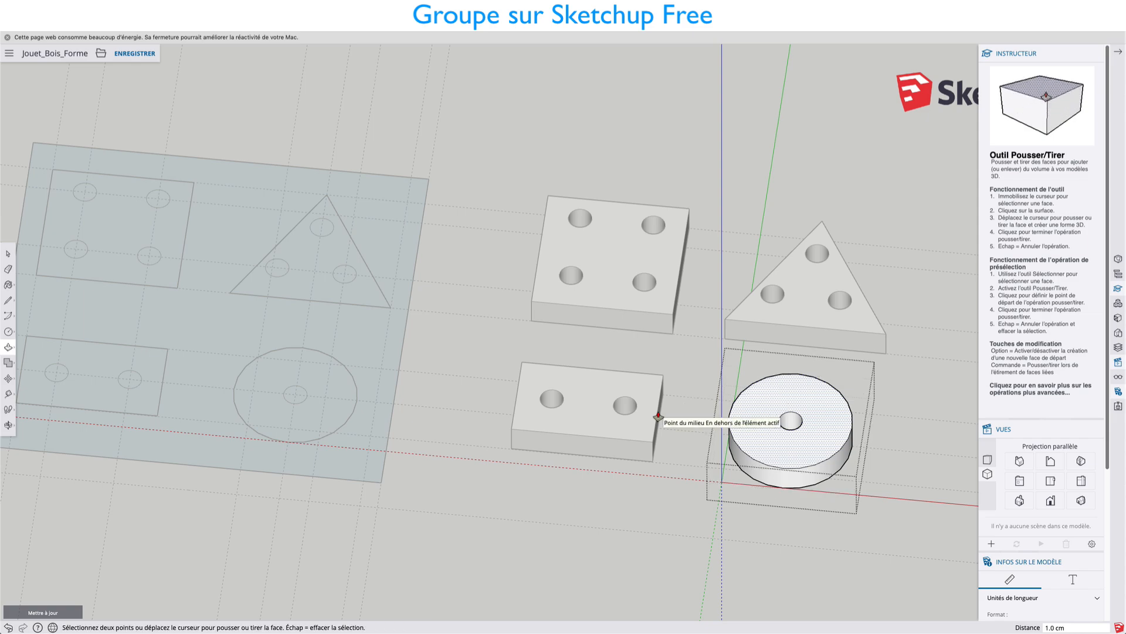
{"action": "key", "text": "space"}
{"action": "left_click", "coordinate": [890, 388]}
In the blue board copy, open the nested circle group and delete the large circle, keeping the small circle inside it.
{"action": "scroll", "coordinate": [890, 387], "scroll_direction": "down", "scroll_amount": 4}
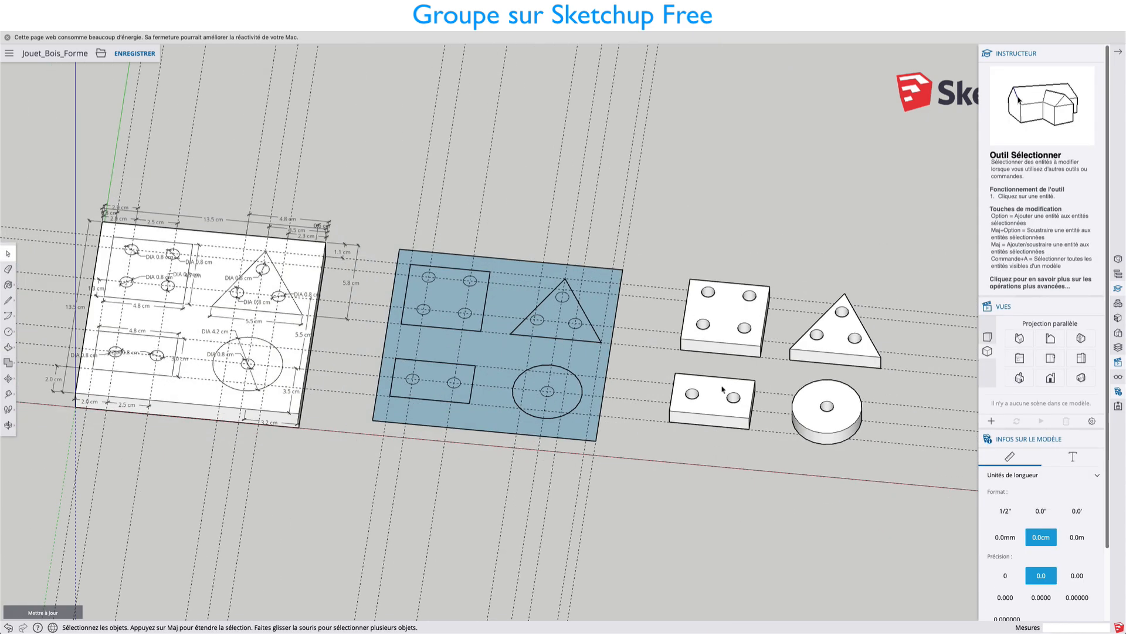
{"action": "middle_click_drag", "start_coordinate": [651, 408], "coordinate": [821, 423], "text": "shift"}
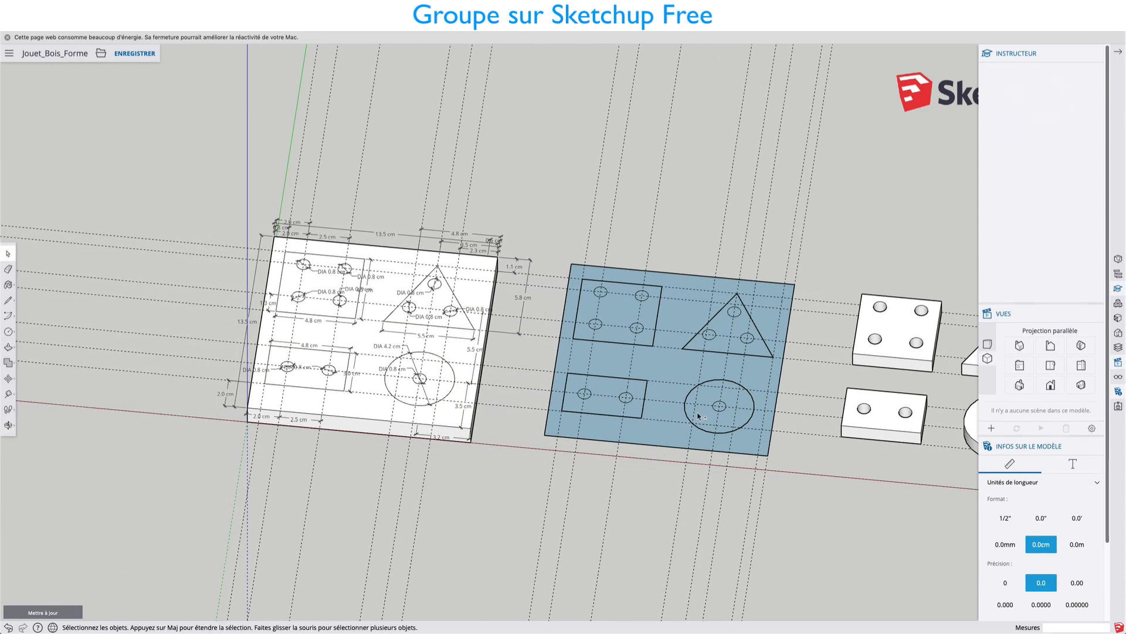
{"action": "middle_click_drag", "start_coordinate": [712, 415], "coordinate": [656, 400]}
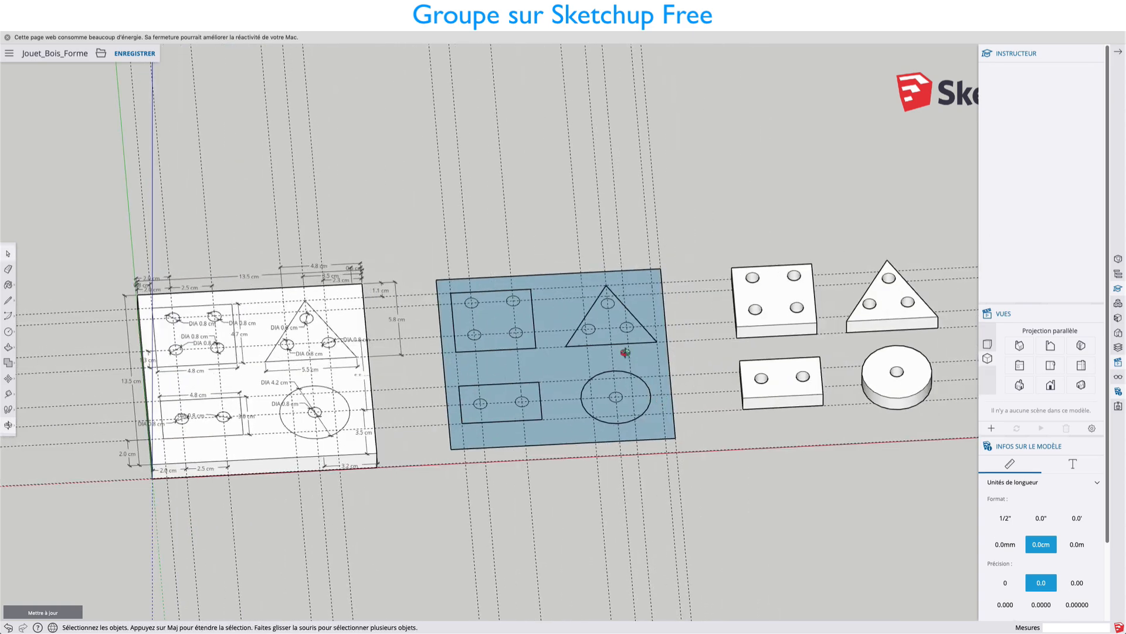
{"action": "scroll", "coordinate": [628, 355], "scroll_direction": "up", "scroll_amount": 4}
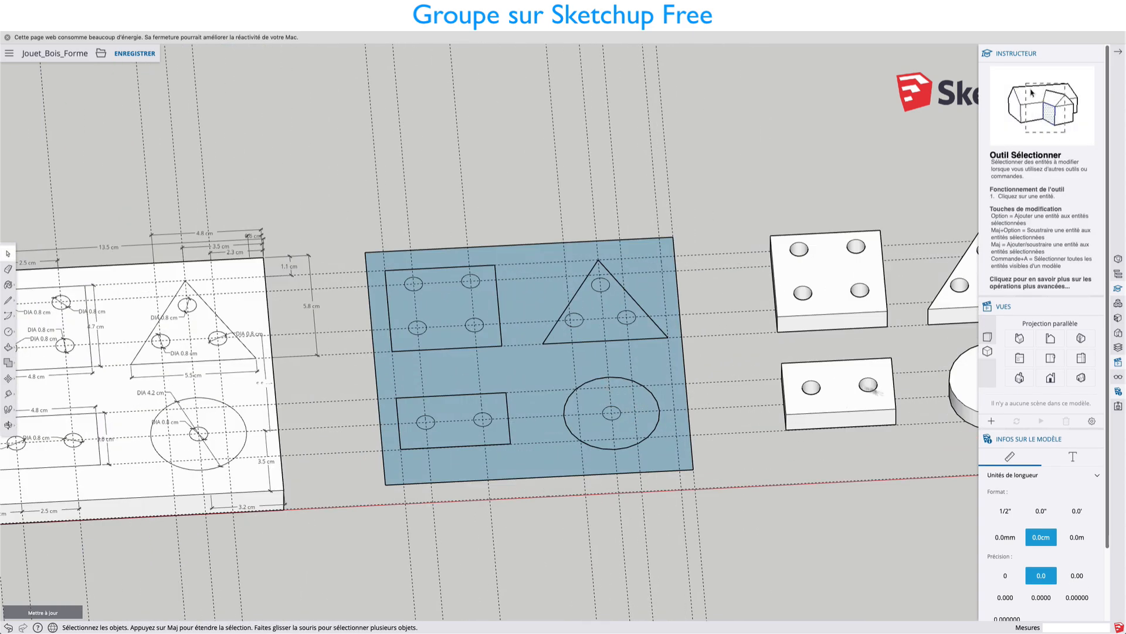
{"action": "double_click", "coordinate": [612, 415]}
{"action": "scroll", "coordinate": [597, 386], "scroll_direction": "up", "scroll_amount": 3}
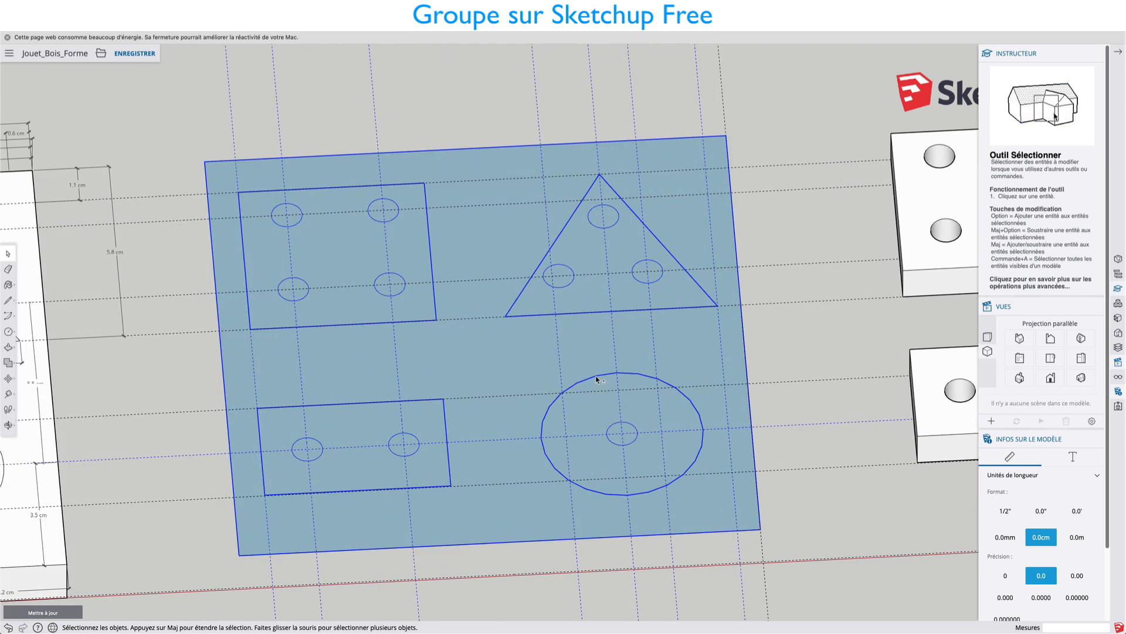
{"action": "double_click", "coordinate": [596, 375]}
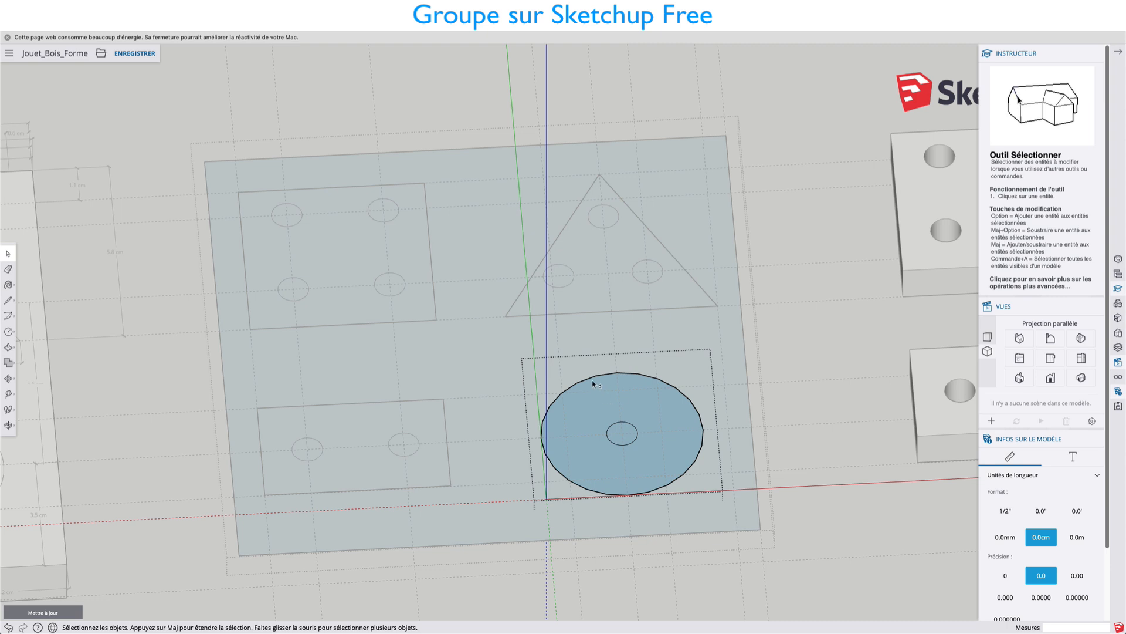
{"action": "key", "text": "Delete"}
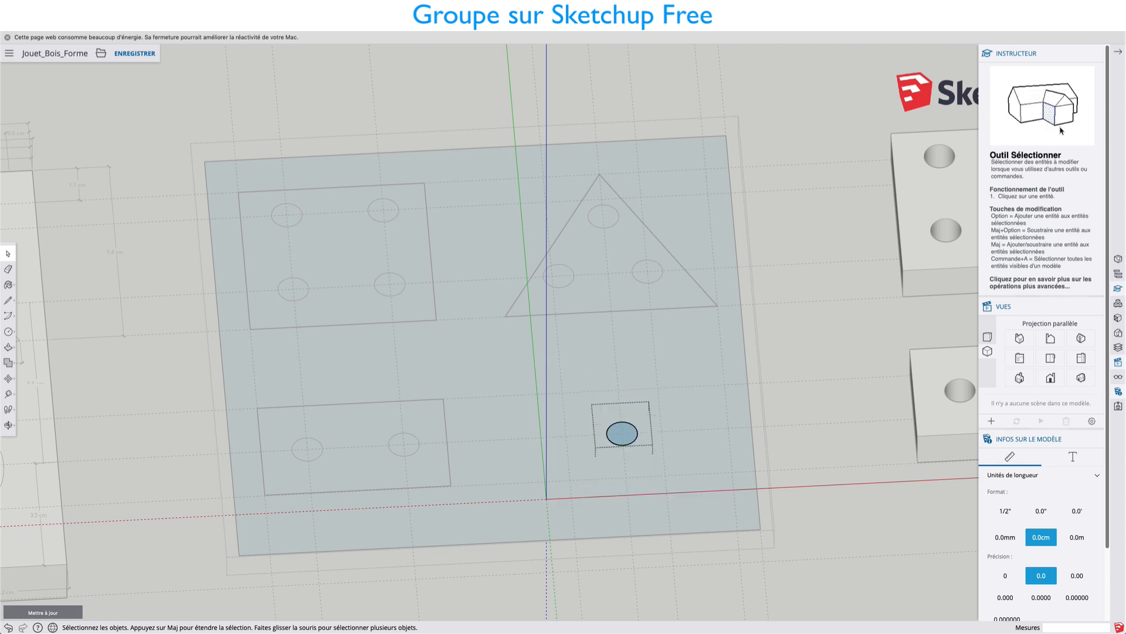
Extrude the remaining small circle upward into a peg about 5.2 cm tall.
{"action": "key", "text": "p"}
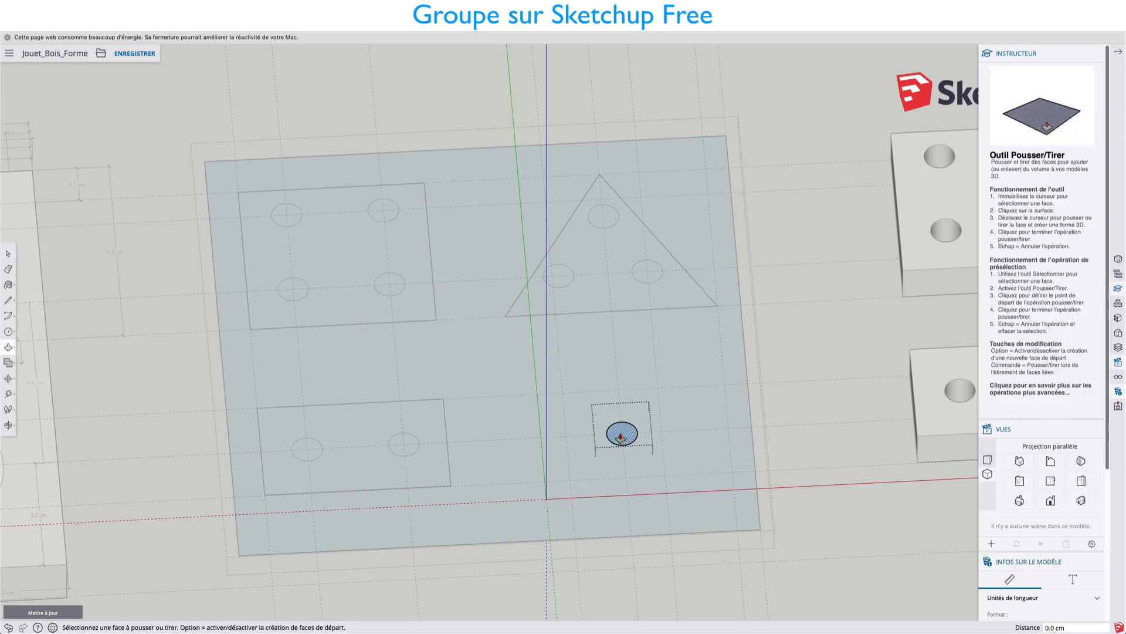
{"action": "left_click", "coordinate": [623, 434]}
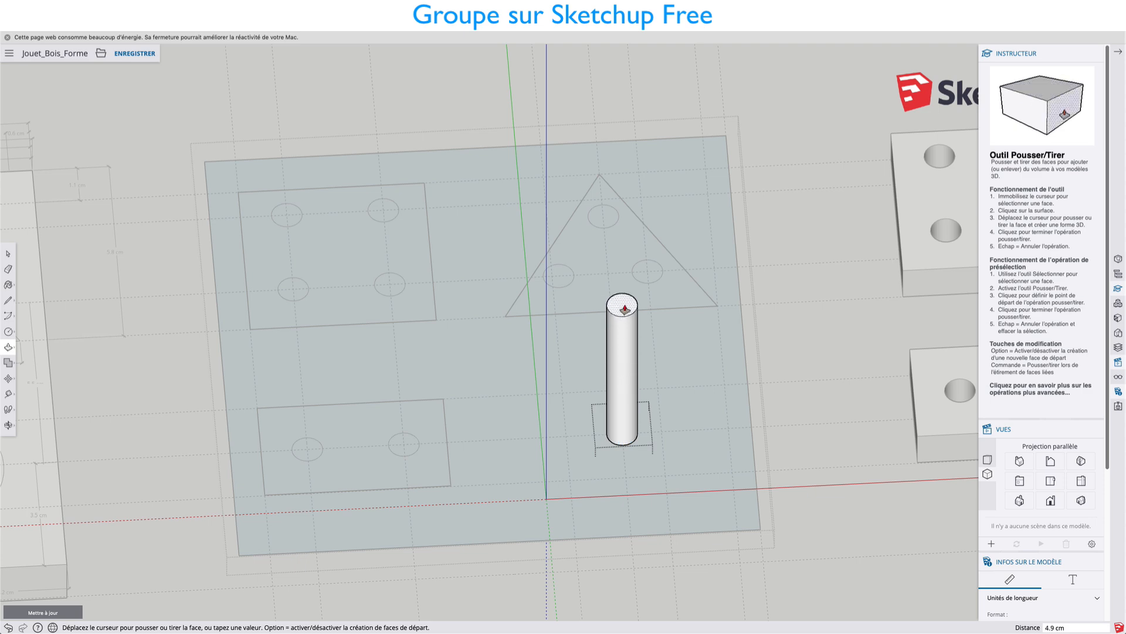
{"action": "left_click", "coordinate": [625, 300]}
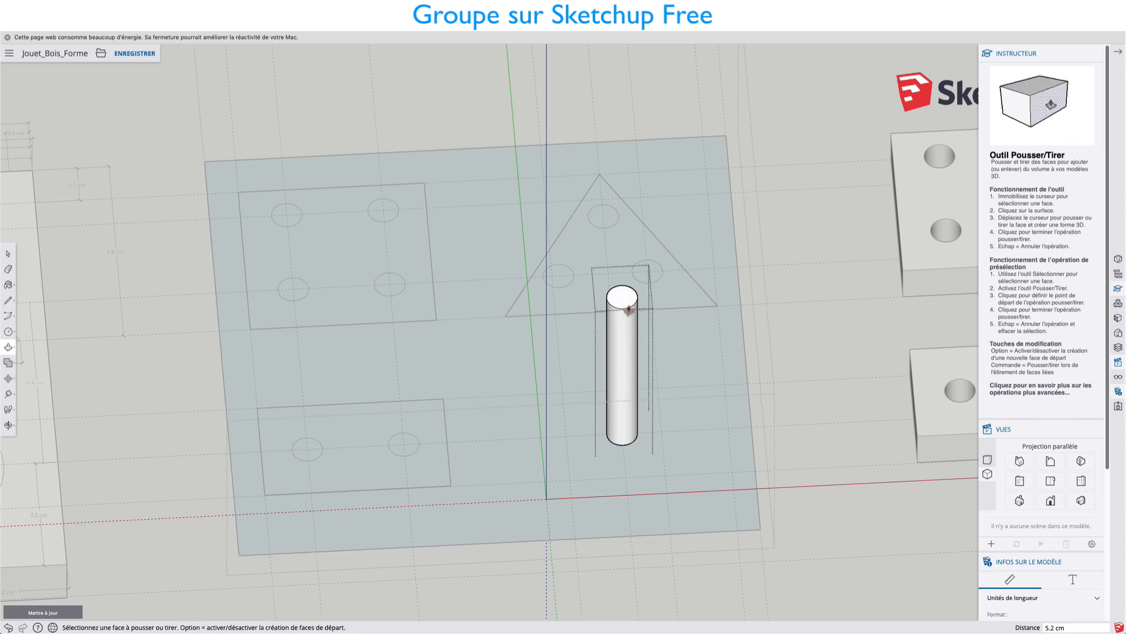
Switch to the standard top view, close the open groups and select the blue board copy's group.
{"action": "middle_click_drag", "start_coordinate": [673, 375], "coordinate": [658, 183]}
{"action": "middle_click_drag", "start_coordinate": [674, 418], "coordinate": [684, 269]}
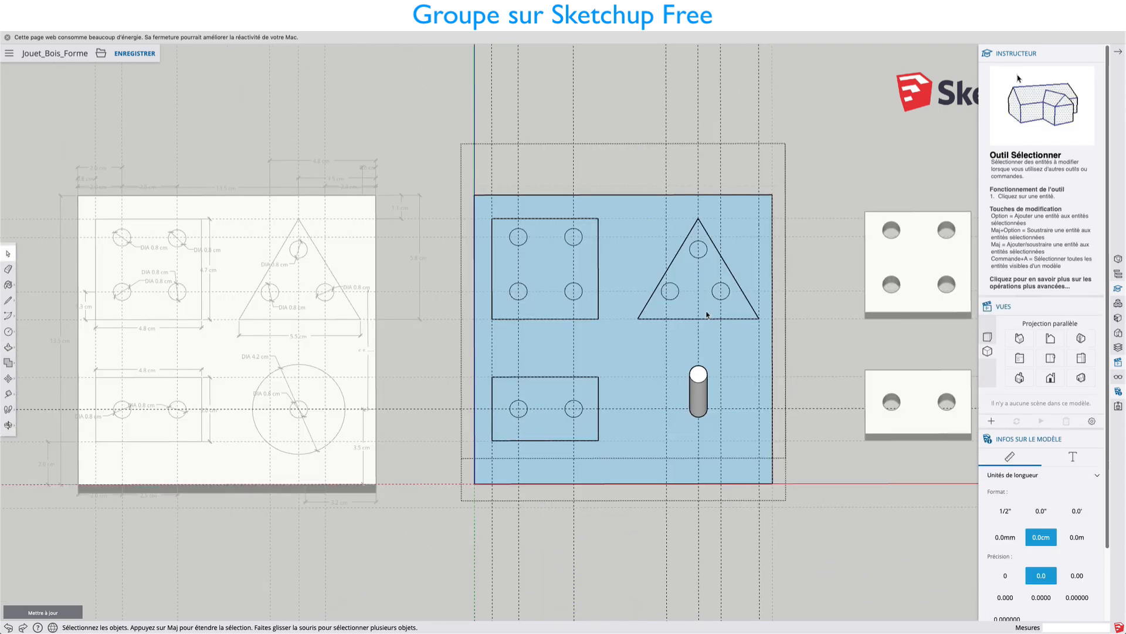
{"action": "middle_click_drag", "start_coordinate": [756, 329], "coordinate": [754, 299]}
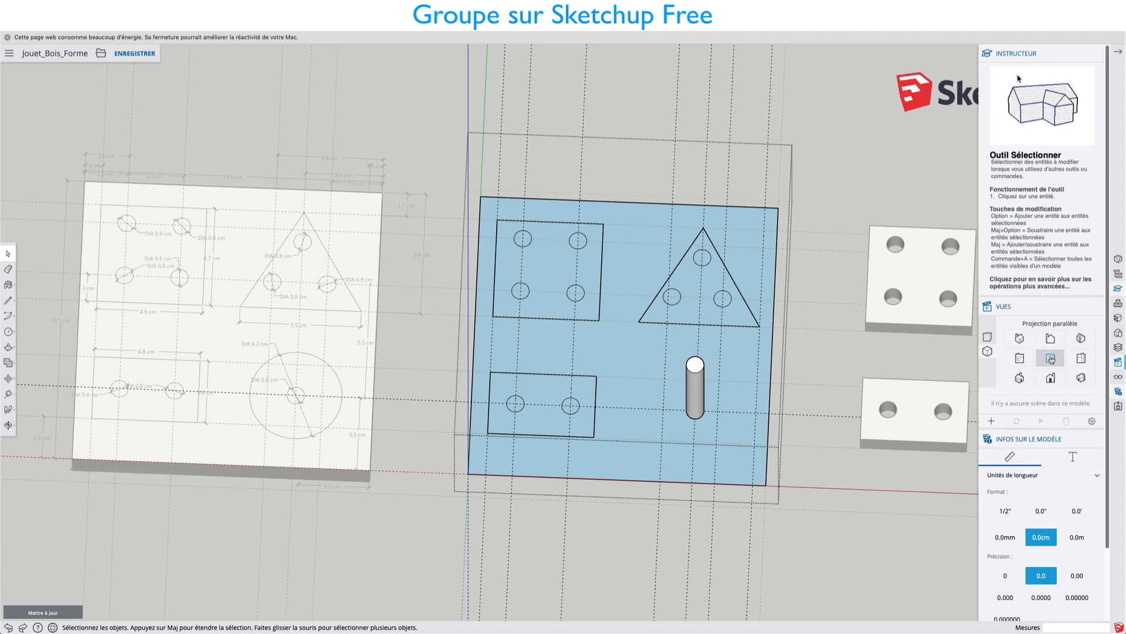
{"action": "left_click", "coordinate": [1051, 358]}
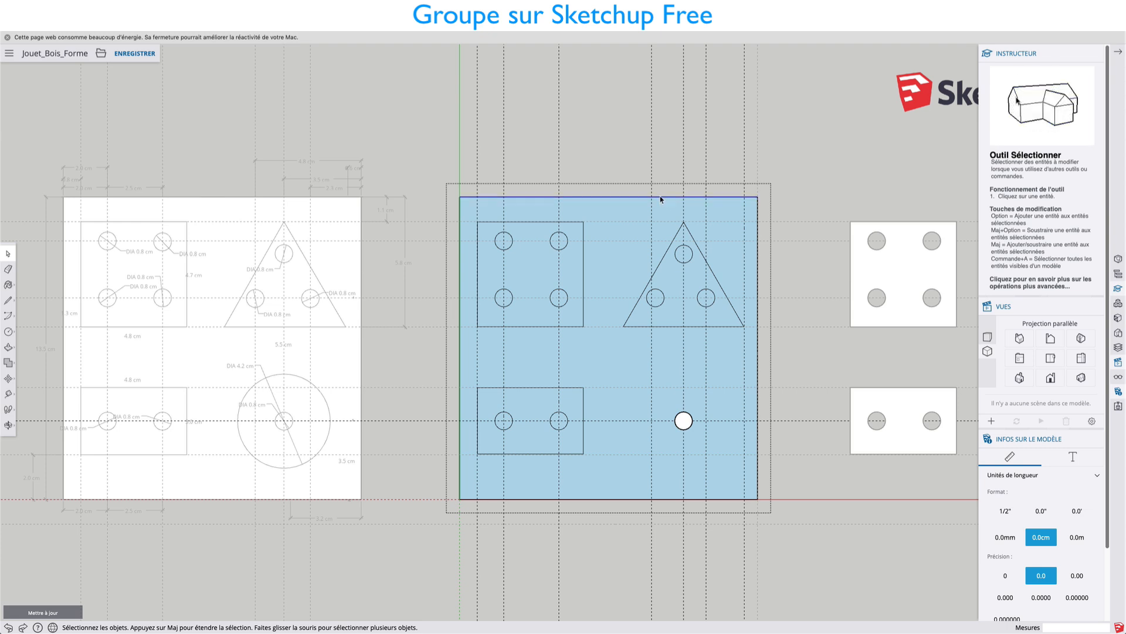
{"action": "left_click", "coordinate": [831, 196]}
{"action": "left_click", "coordinate": [624, 207]}
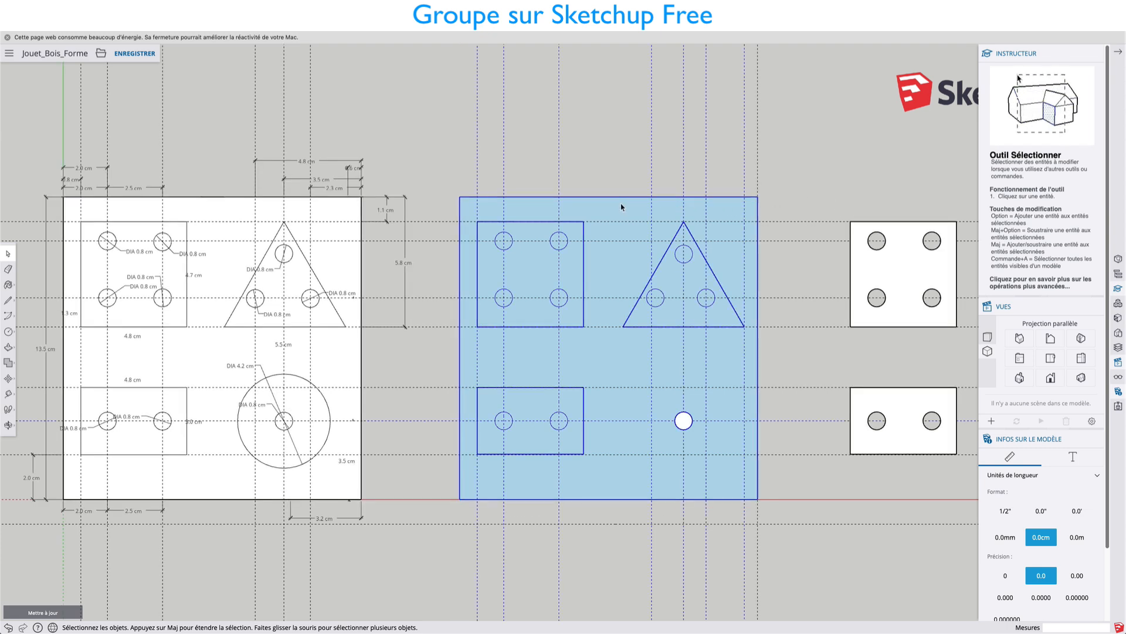
Explode the outer group of the blue board copy and clear the selection.
{"action": "right_click", "coordinate": [623, 207]}
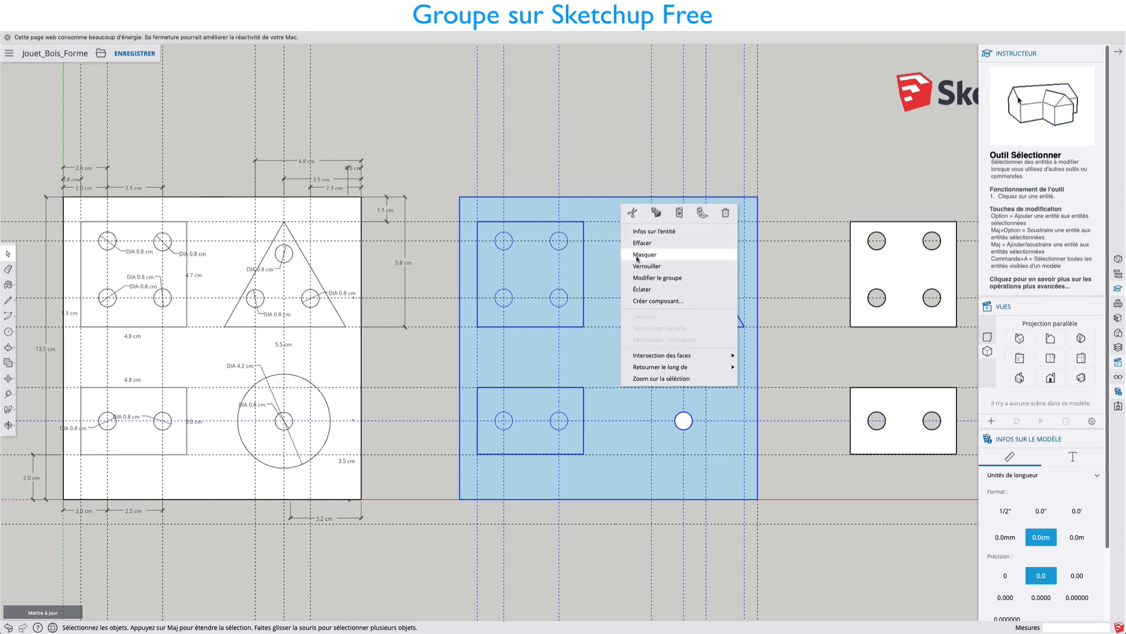
{"action": "left_click", "coordinate": [643, 288]}
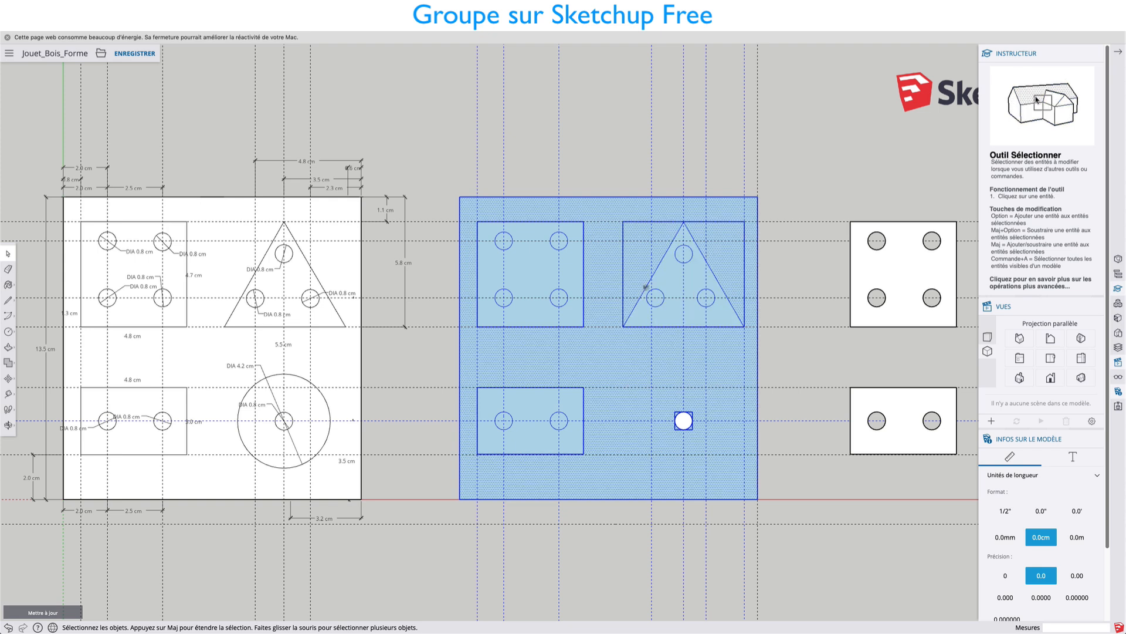
{"action": "left_click", "coordinate": [611, 210]}
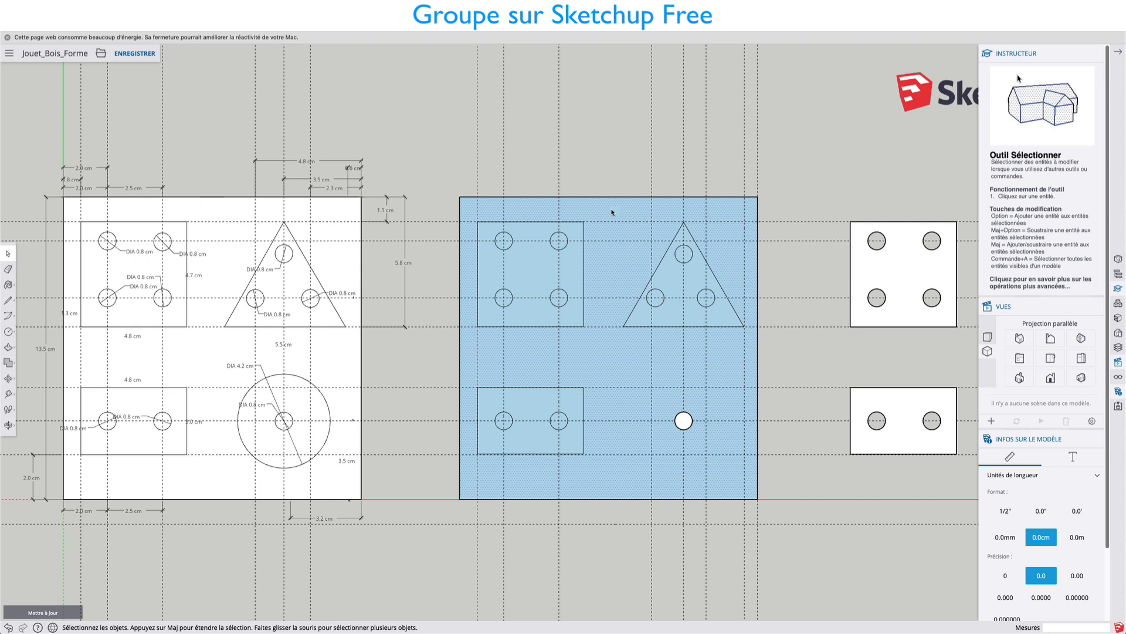
{"action": "left_click", "coordinate": [854, 204]}
Explode the nested triangle, square and rectangle groups in the blue board copy.
{"action": "left_click", "coordinate": [699, 252]}
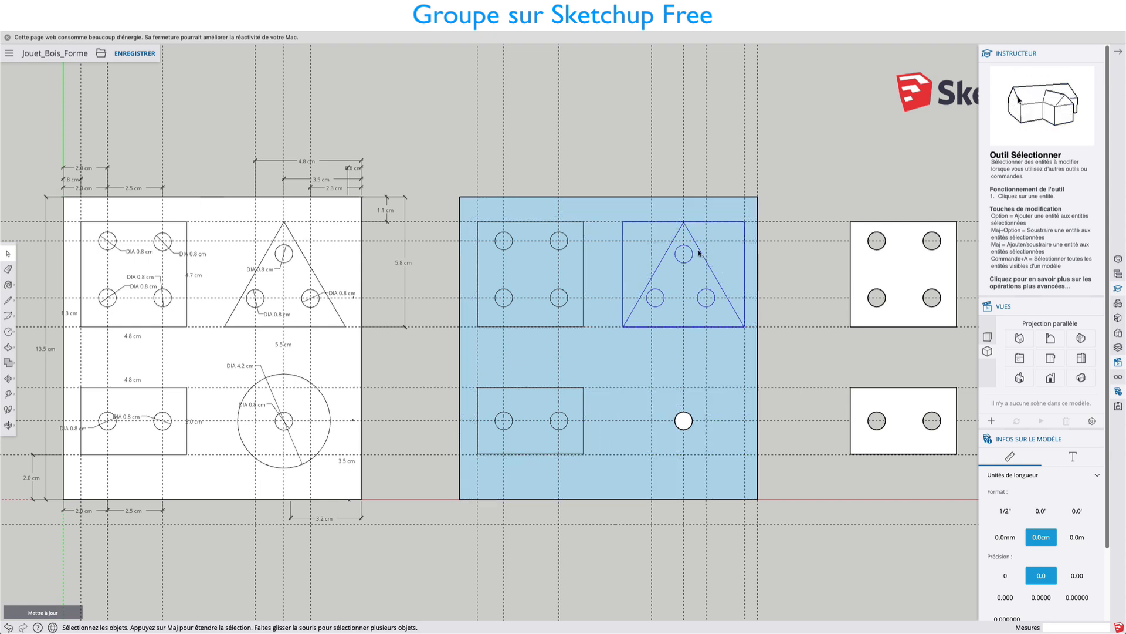
{"action": "right_click", "coordinate": [699, 253]}
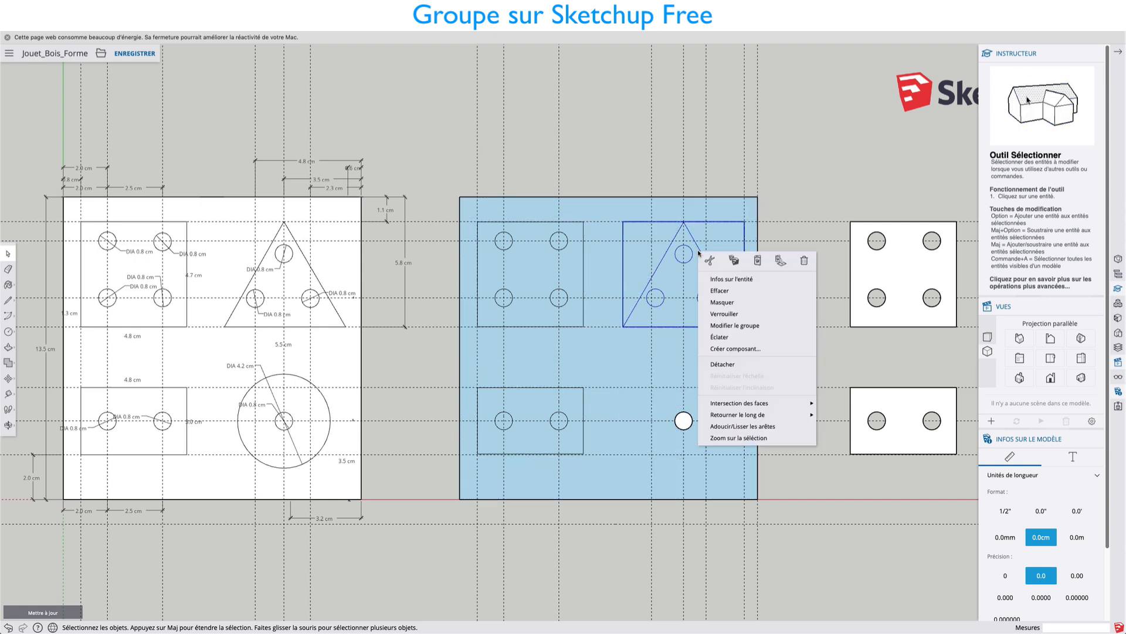
{"action": "left_click", "coordinate": [719, 337]}
{"action": "left_click", "coordinate": [579, 266]}
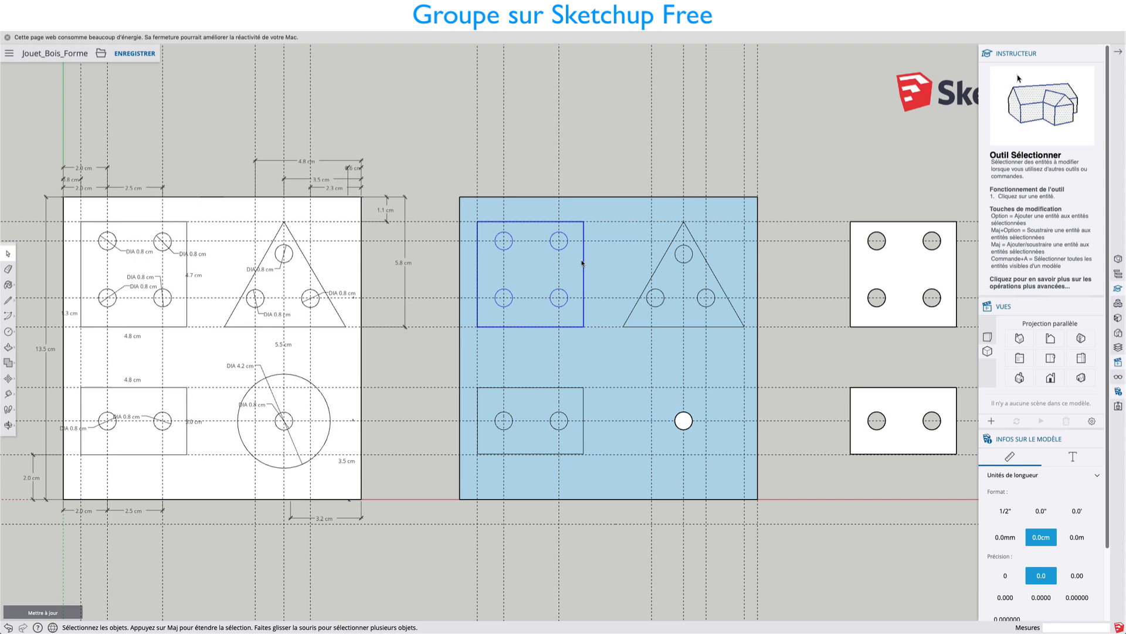
{"action": "right_click", "coordinate": [580, 264]}
{"action": "left_click", "coordinate": [603, 347]}
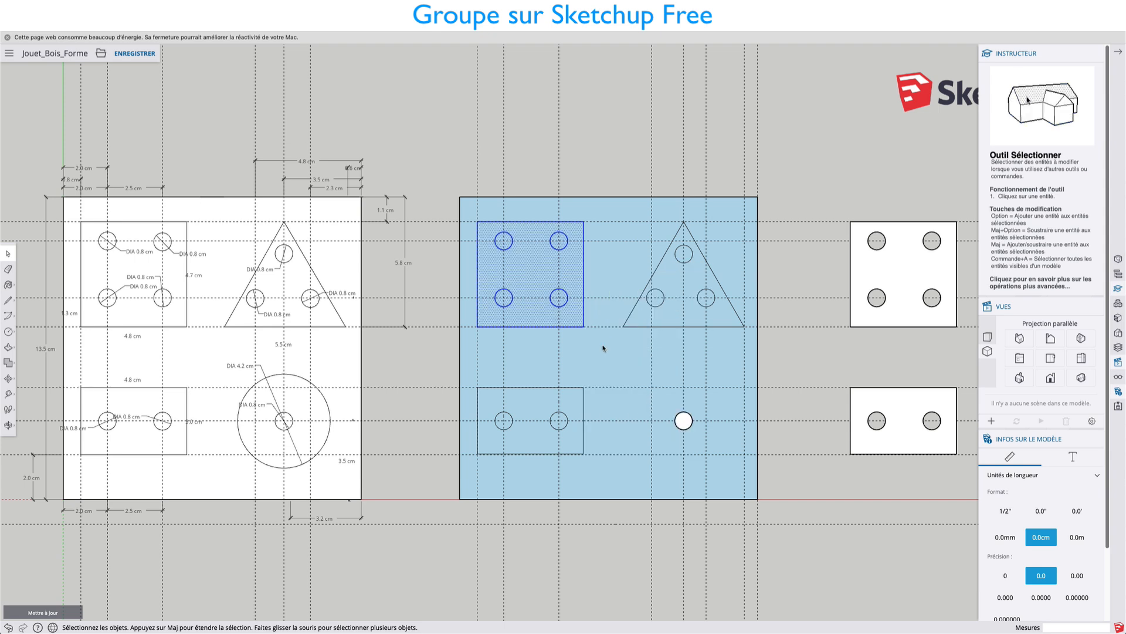
{"action": "left_click", "coordinate": [582, 390]}
{"action": "right_click", "coordinate": [582, 390]}
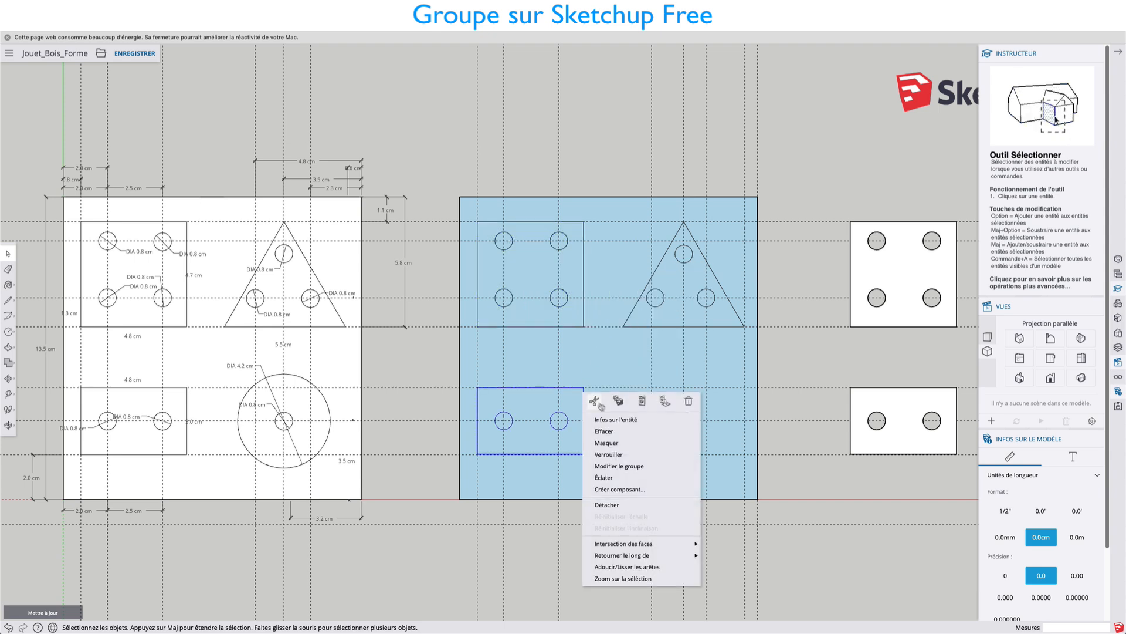
{"action": "left_click", "coordinate": [604, 477]}
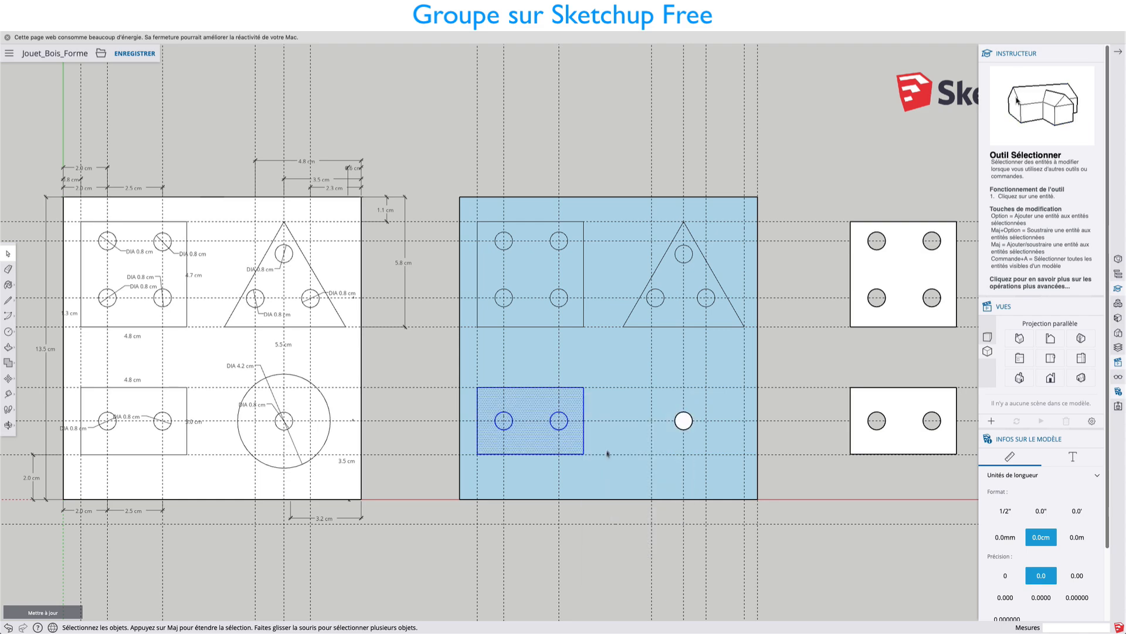
{"action": "left_click", "coordinate": [774, 345]}
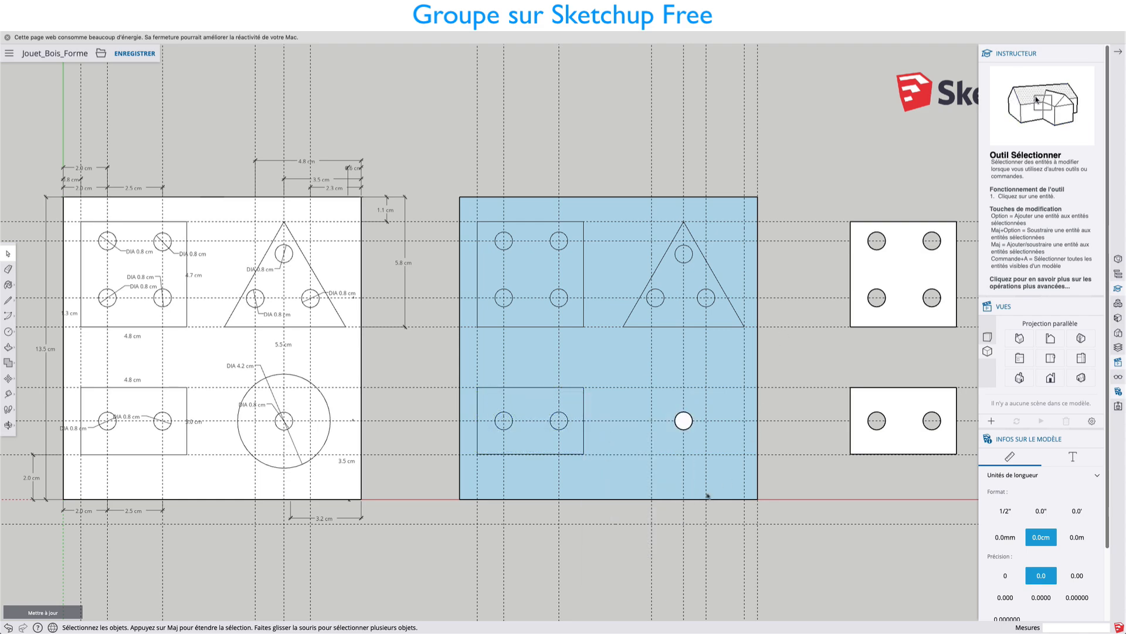
Extrude the blue rectangle's two small circles into pegs about 5.2 cm tall, matching the height of the white peg.
{"action": "middle_click_drag", "start_coordinate": [707, 495], "coordinate": [549, 417]}
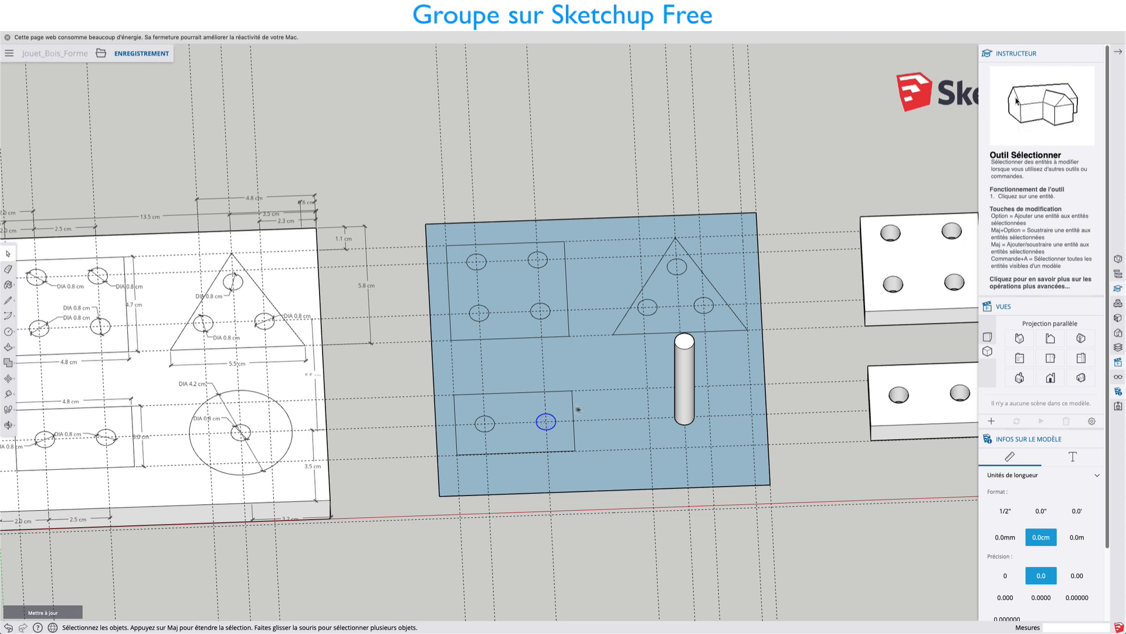
{"action": "left_click", "coordinate": [545, 421]}
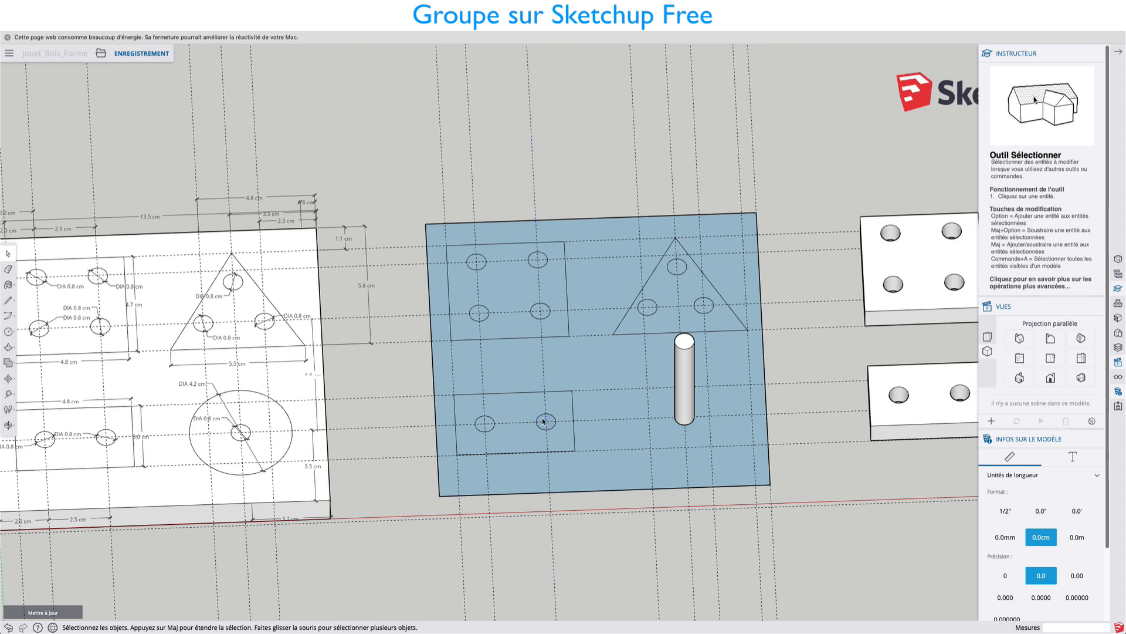
{"action": "key", "text": "p"}
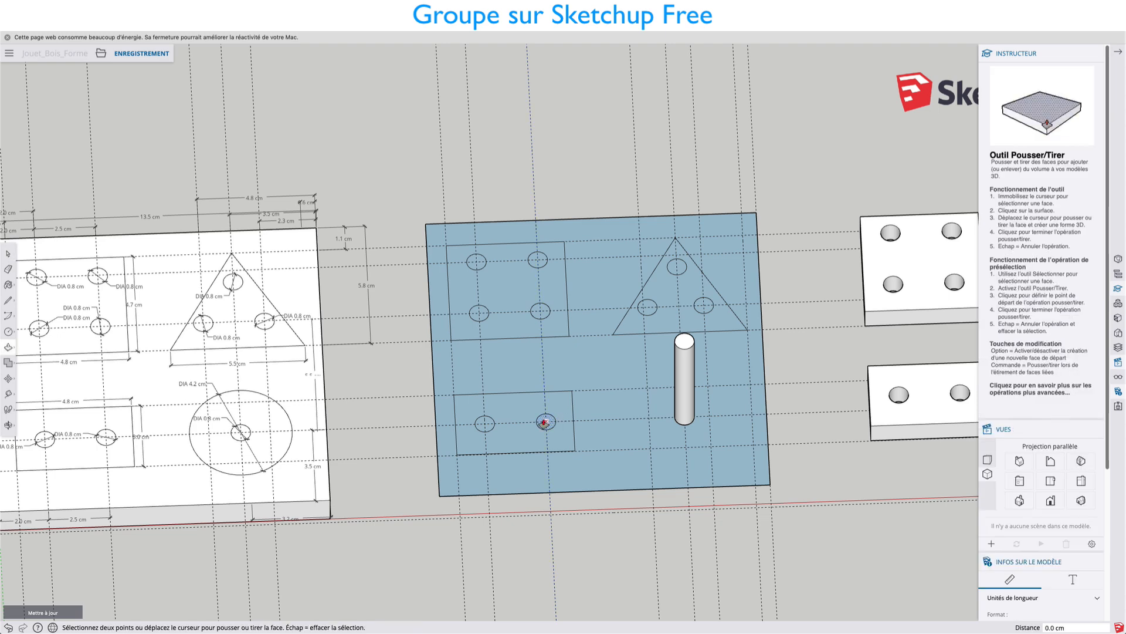
{"action": "left_click", "coordinate": [546, 421]}
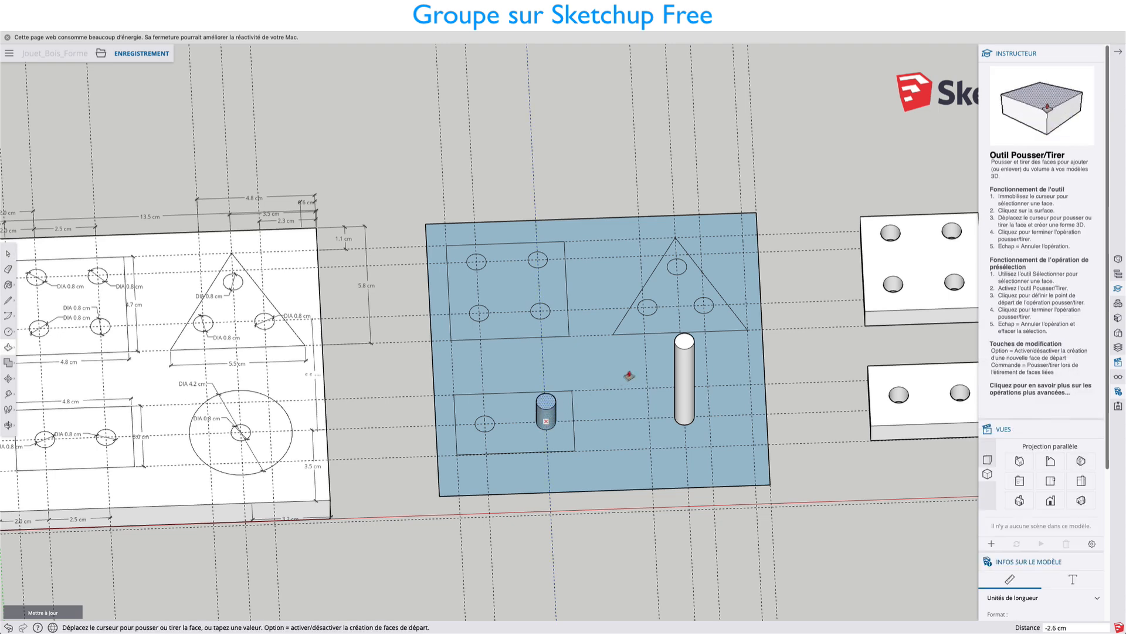
{"action": "left_click", "coordinate": [685, 350]}
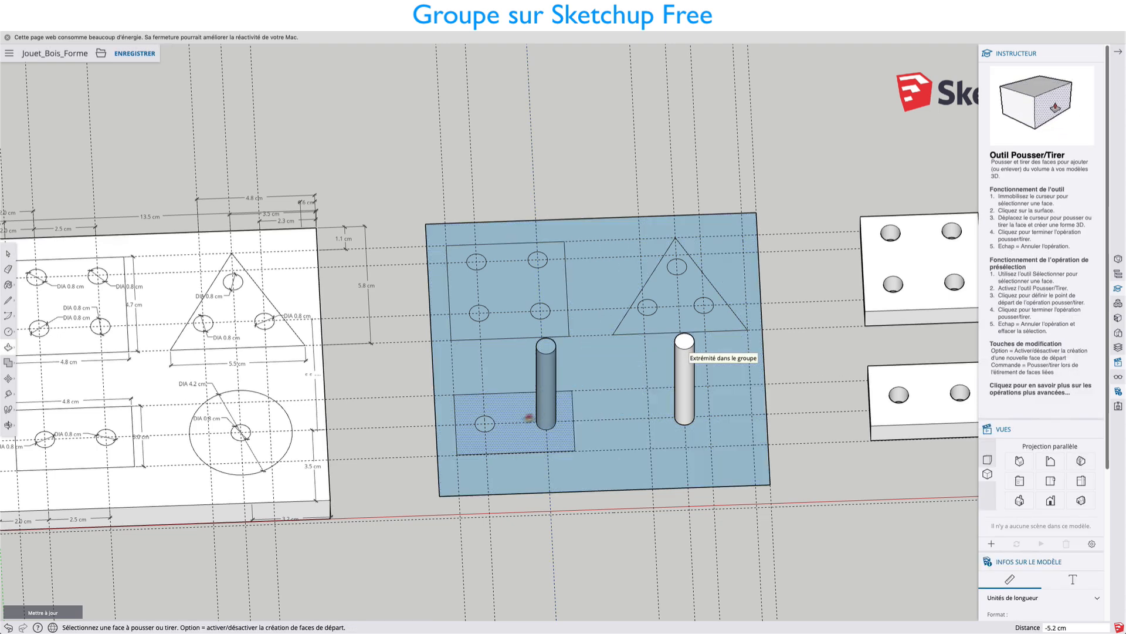
{"action": "double_click", "coordinate": [486, 424]}
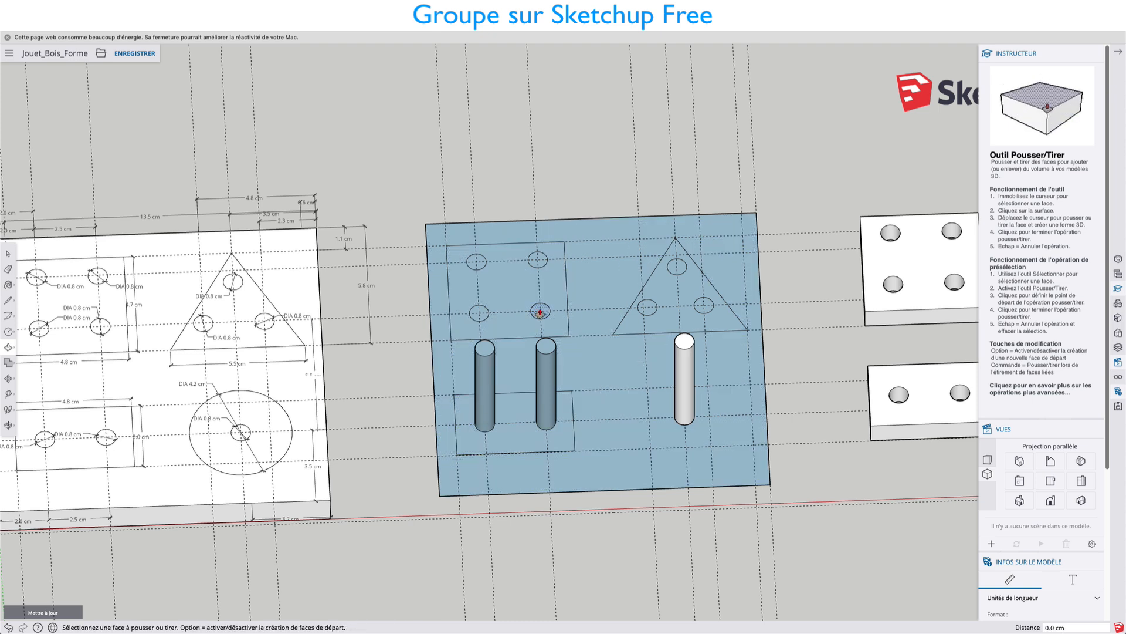
Extrude the blue square's four small circles into pegs using the same Push/Pull distance.
{"action": "left_click", "coordinate": [540, 311]}
{"action": "left_click", "coordinate": [539, 311]}
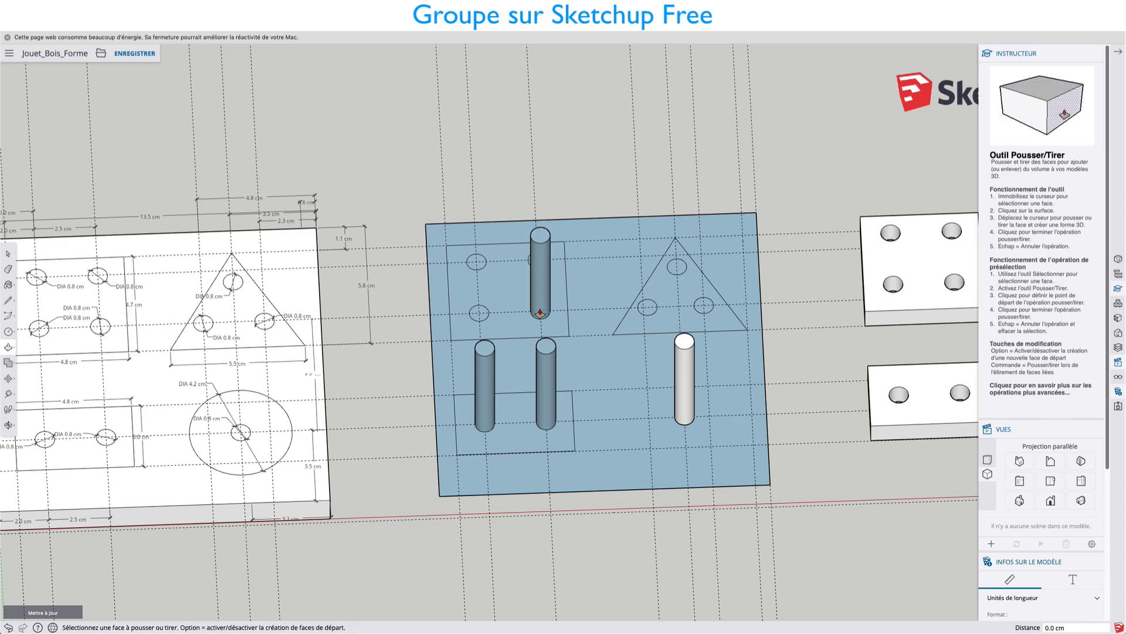
{"action": "double_click", "coordinate": [479, 313]}
{"action": "middle_click_drag", "start_coordinate": [481, 258], "coordinate": [470, 326]}
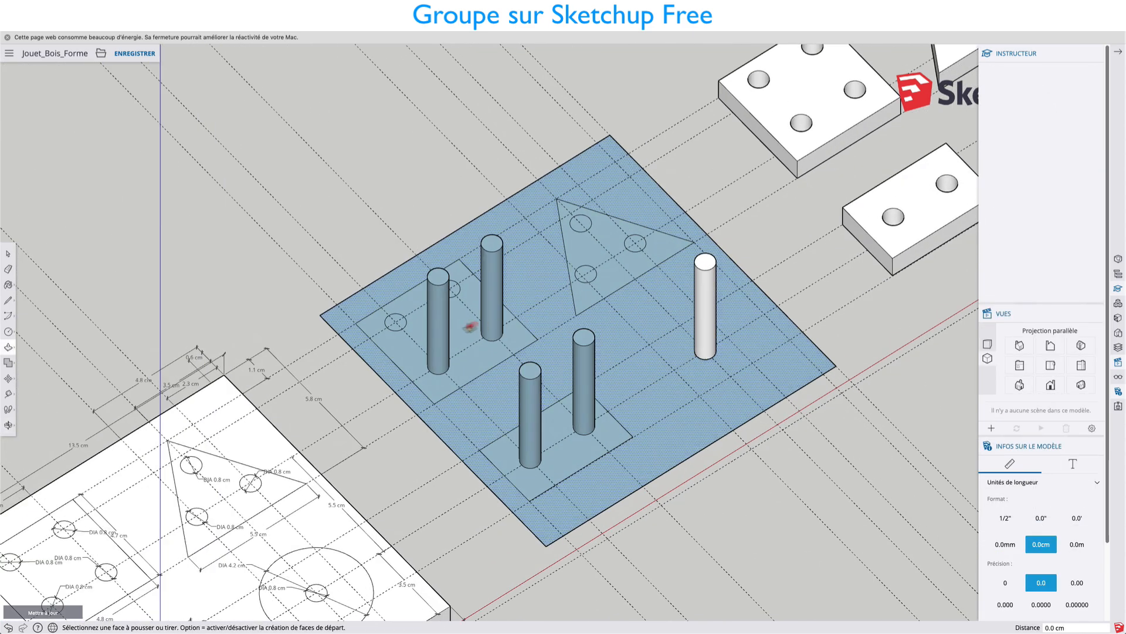
{"action": "double_click", "coordinate": [395, 321]}
{"action": "left_click", "coordinate": [457, 288]}
{"action": "left_click", "coordinate": [457, 288]}
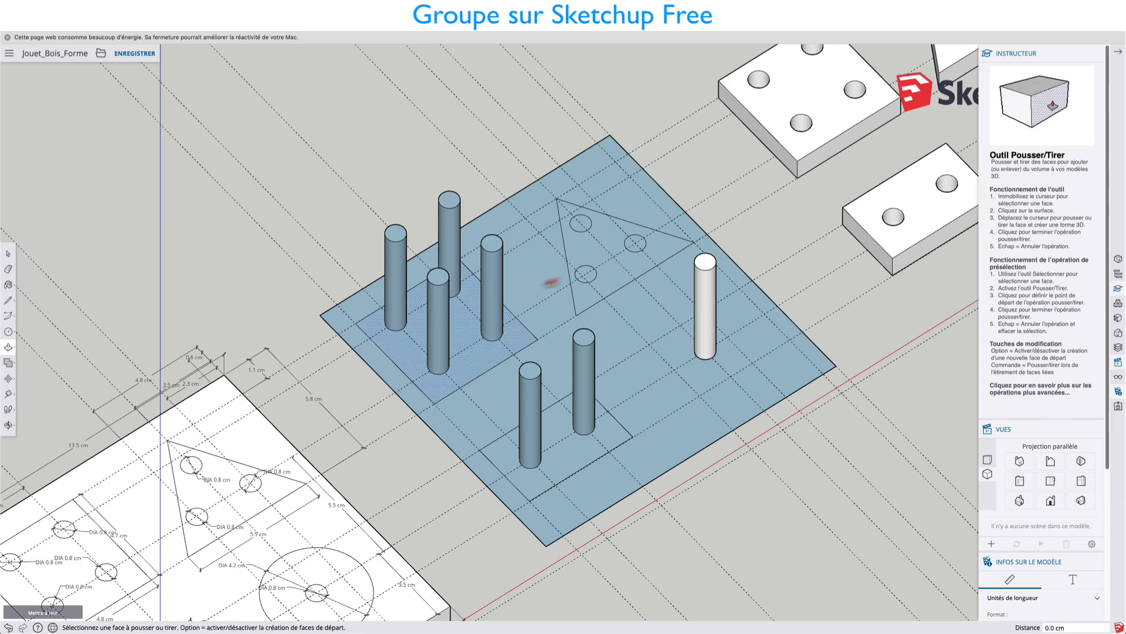
Extrude the blue triangle's three small circles into pegs using the same Push/Pull distance.
{"action": "double_click", "coordinate": [586, 273]}
{"action": "double_click", "coordinate": [635, 243]}
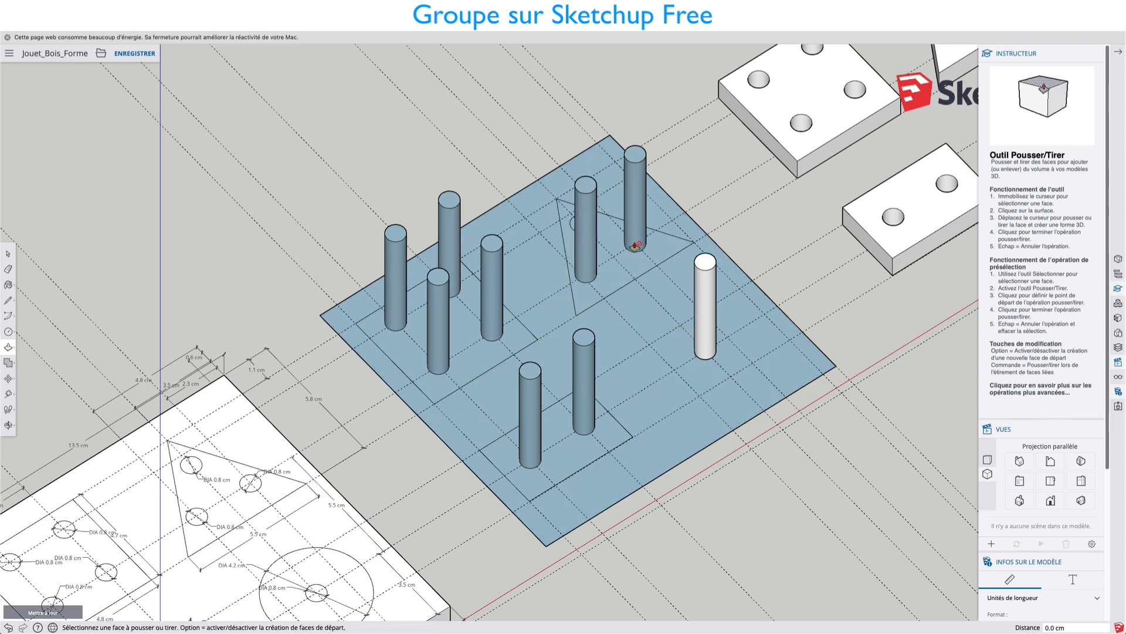
{"action": "middle_click_drag", "start_coordinate": [565, 239], "coordinate": [475, 265]}
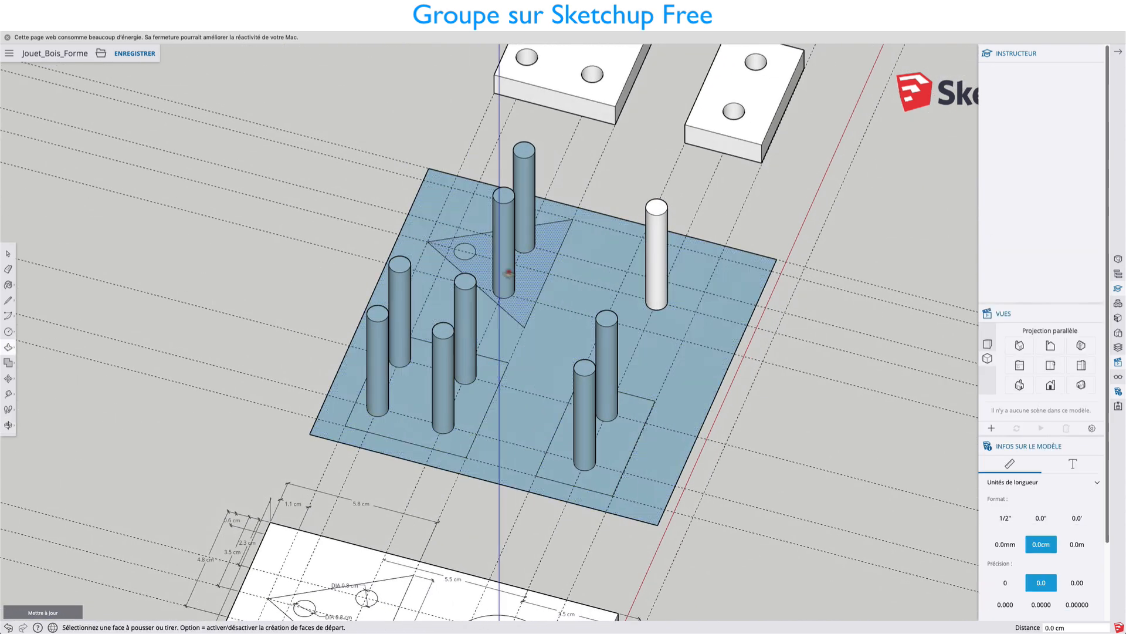
{"action": "middle_click_drag", "start_coordinate": [358, 348], "coordinate": [237, 351]}
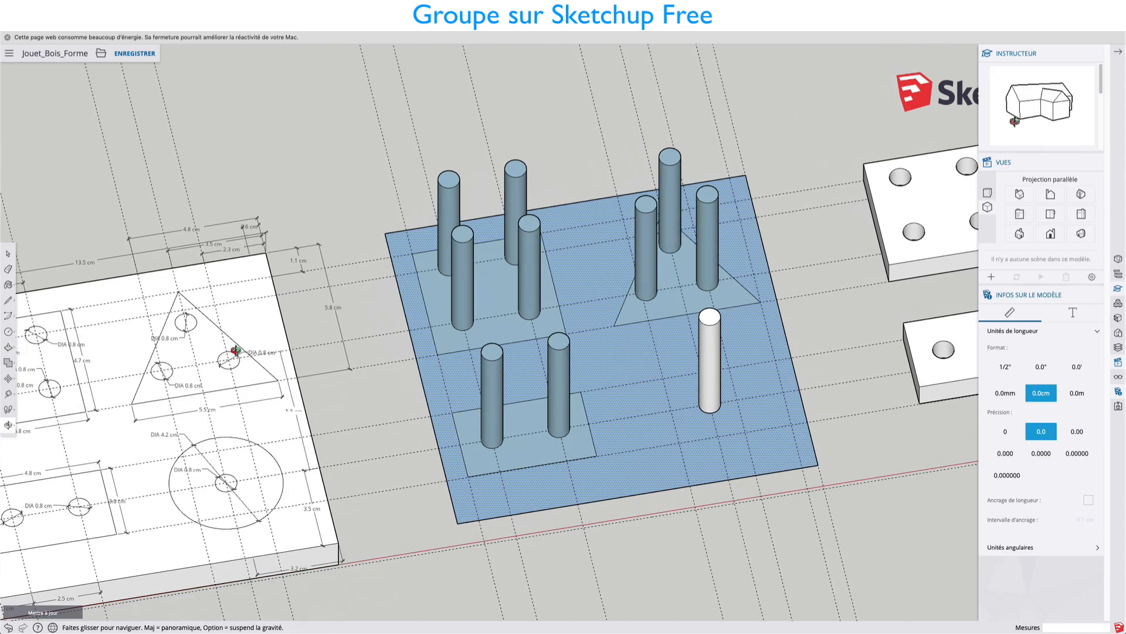
Delete the outline edges of the rectangle around its two pegs on the blue board copy.
{"action": "middle_click_drag", "start_coordinate": [611, 372], "coordinate": [580, 415]}
{"action": "scroll", "coordinate": [578, 411], "scroll_direction": "up", "scroll_amount": 3}
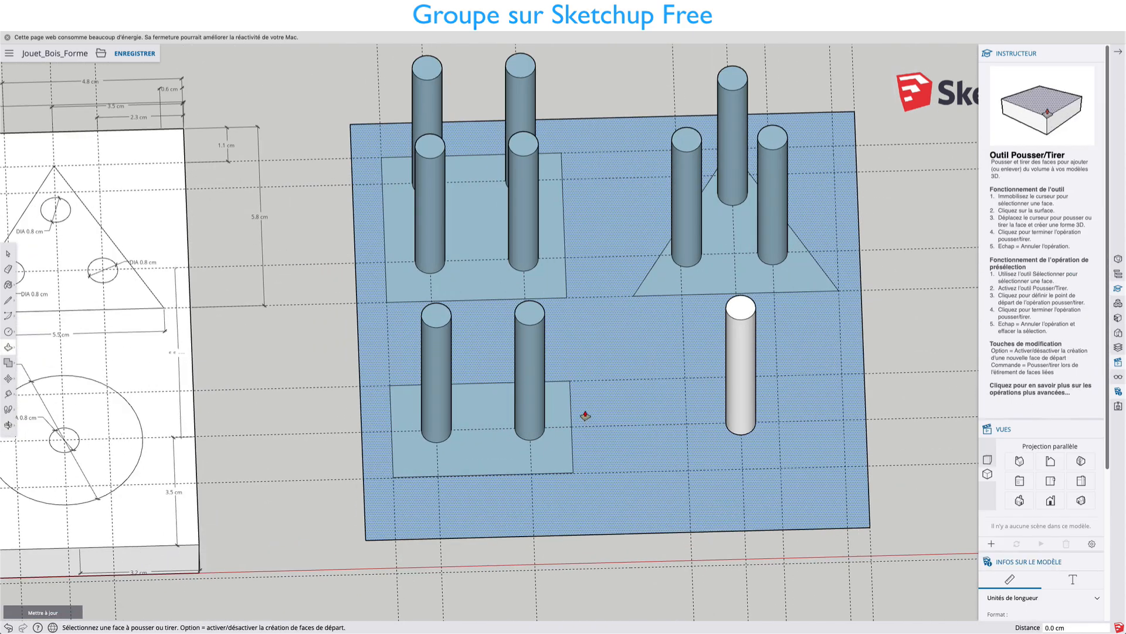
{"action": "key", "text": "space"}
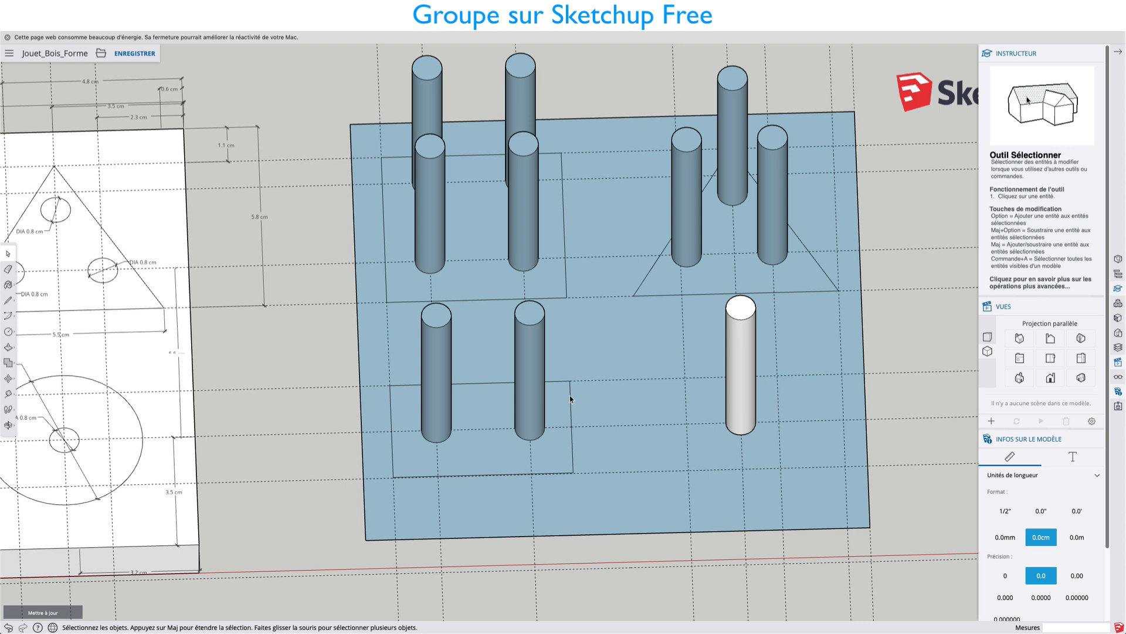
{"action": "left_click", "coordinate": [569, 396]}
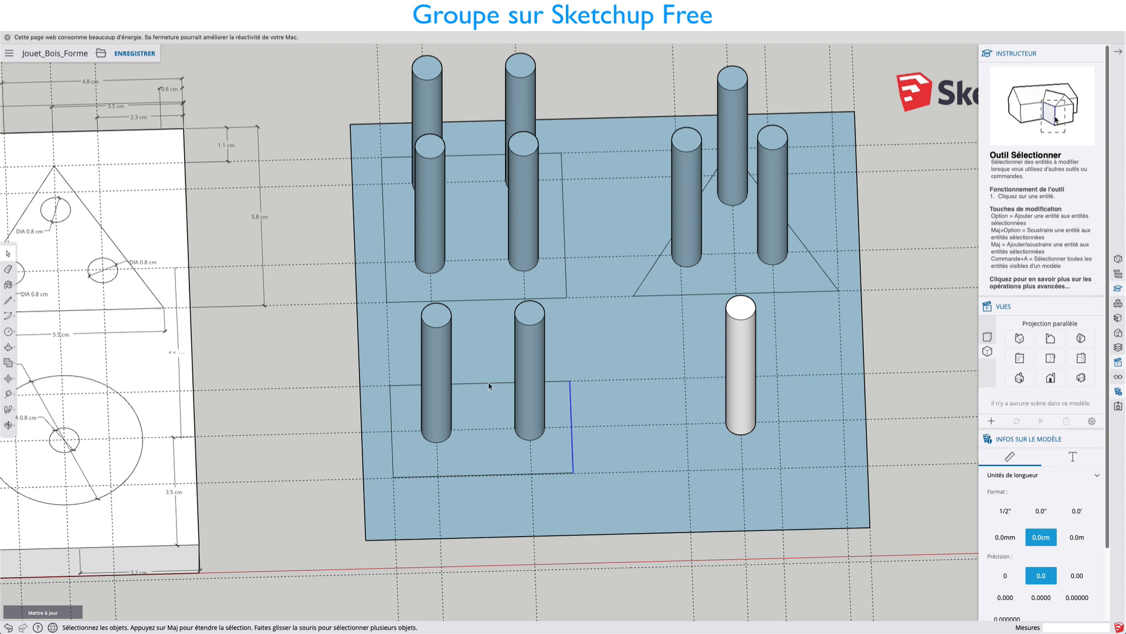
{"action": "left_click", "coordinate": [464, 470], "text": "shift"}
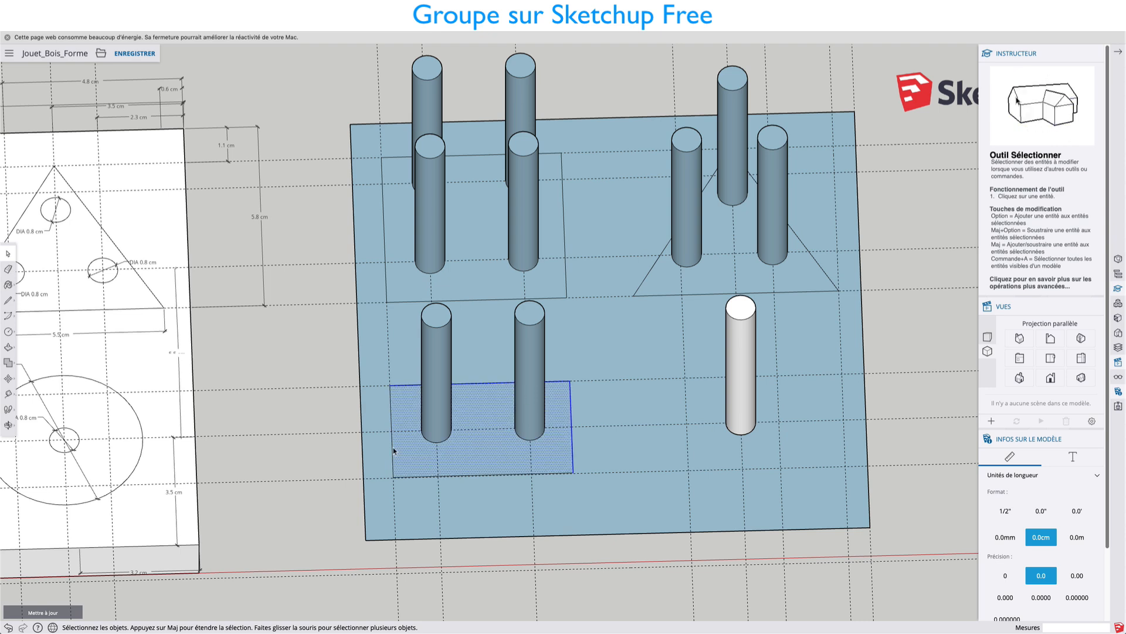
{"action": "left_click", "coordinate": [464, 476], "text": "shift"}
{"action": "left_click", "coordinate": [464, 476], "text": "shift"}
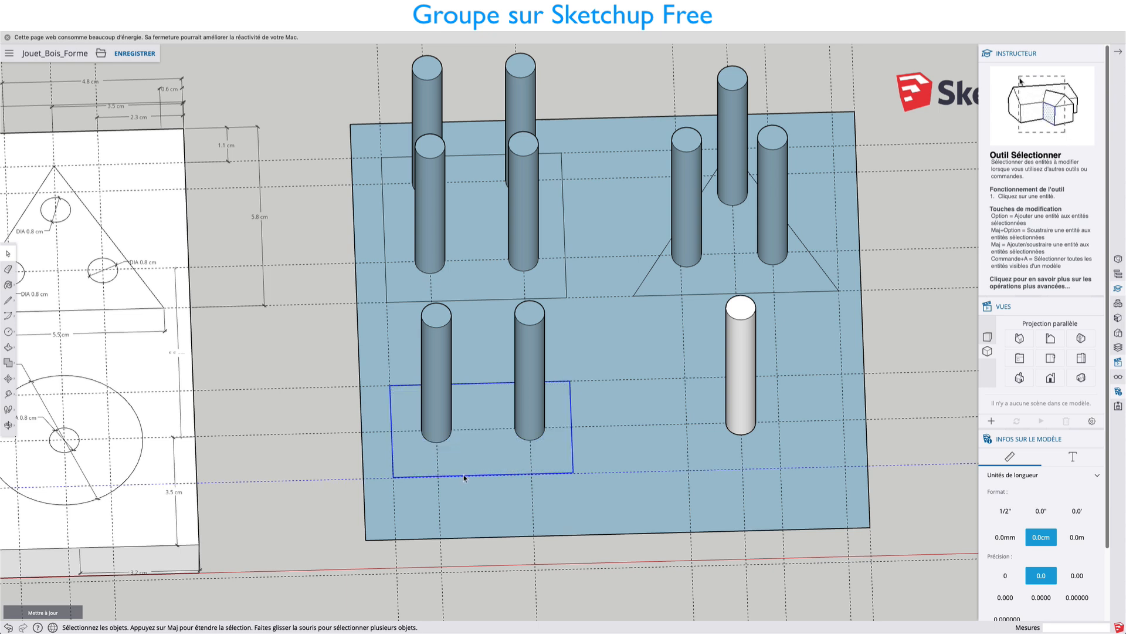
{"action": "key", "text": "Delete"}
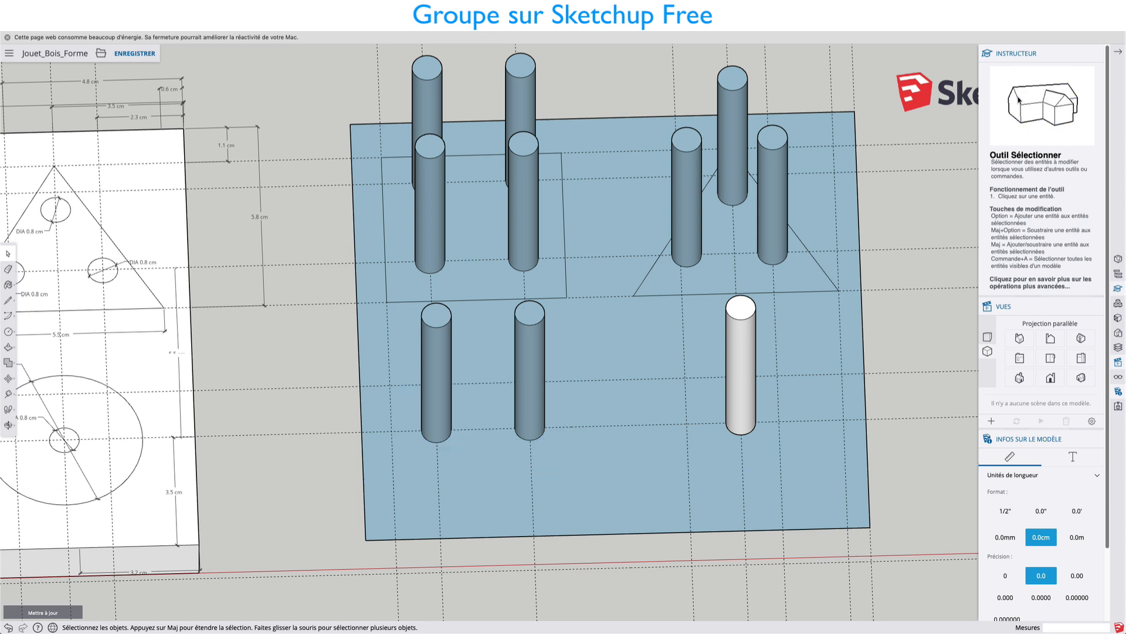
Delete the triangle's and the square's outline edges on the blue board copy, keeping their pegs.
{"action": "left_click", "coordinate": [648, 298]}
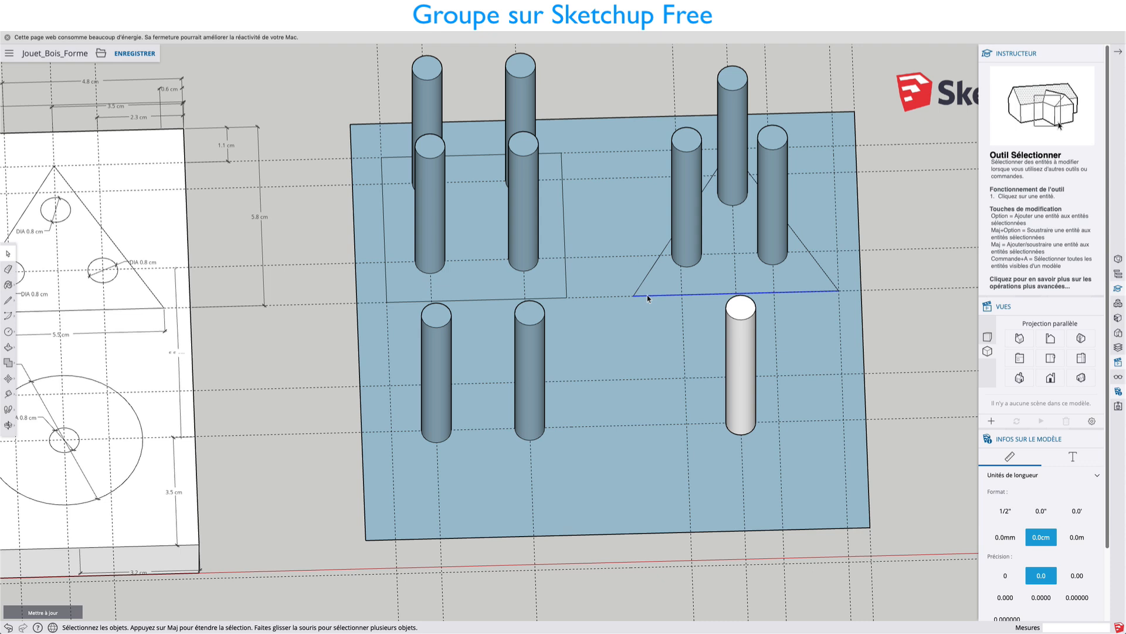
{"action": "left_click", "coordinate": [820, 267], "text": "shift"}
{"action": "key", "text": "Delete"}
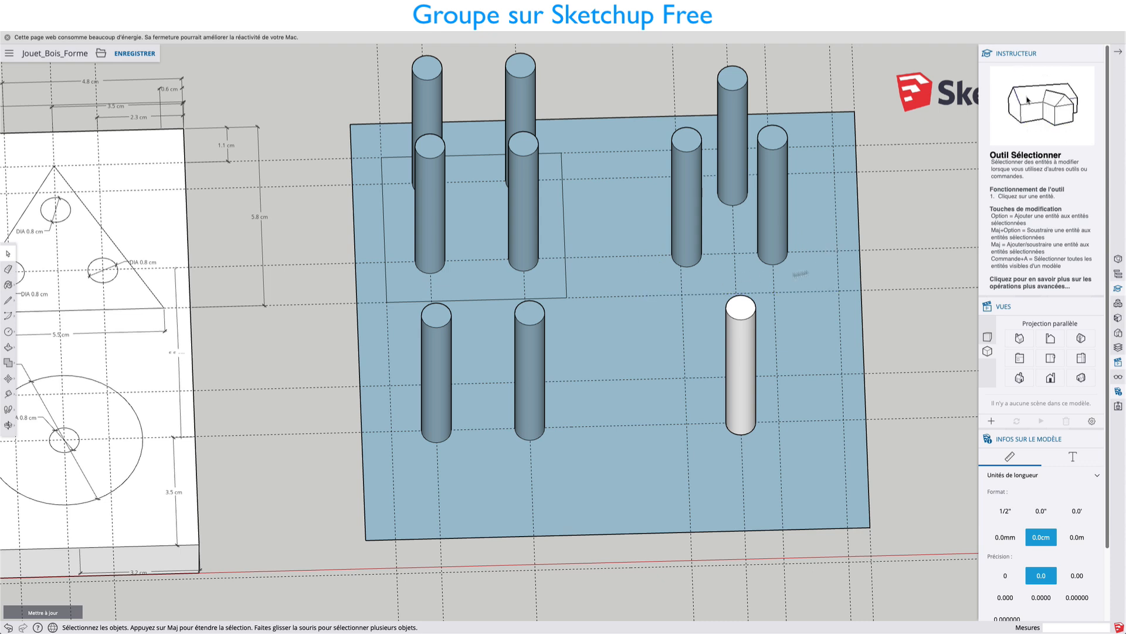
{"action": "left_click", "coordinate": [564, 245]}
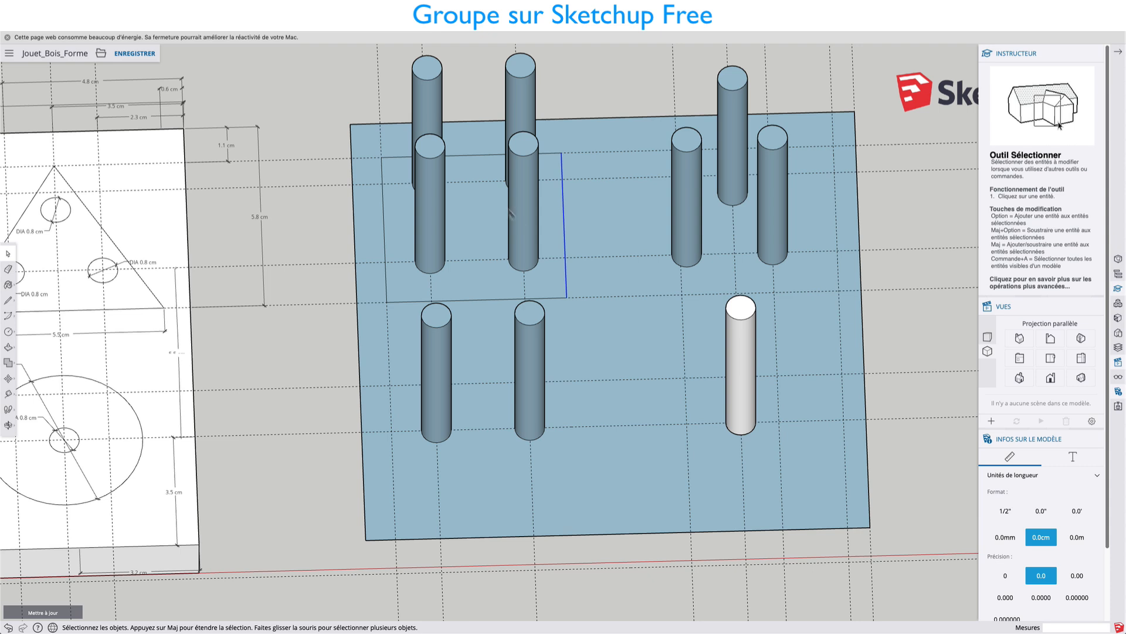
{"action": "left_click", "coordinate": [473, 155], "text": "shift"}
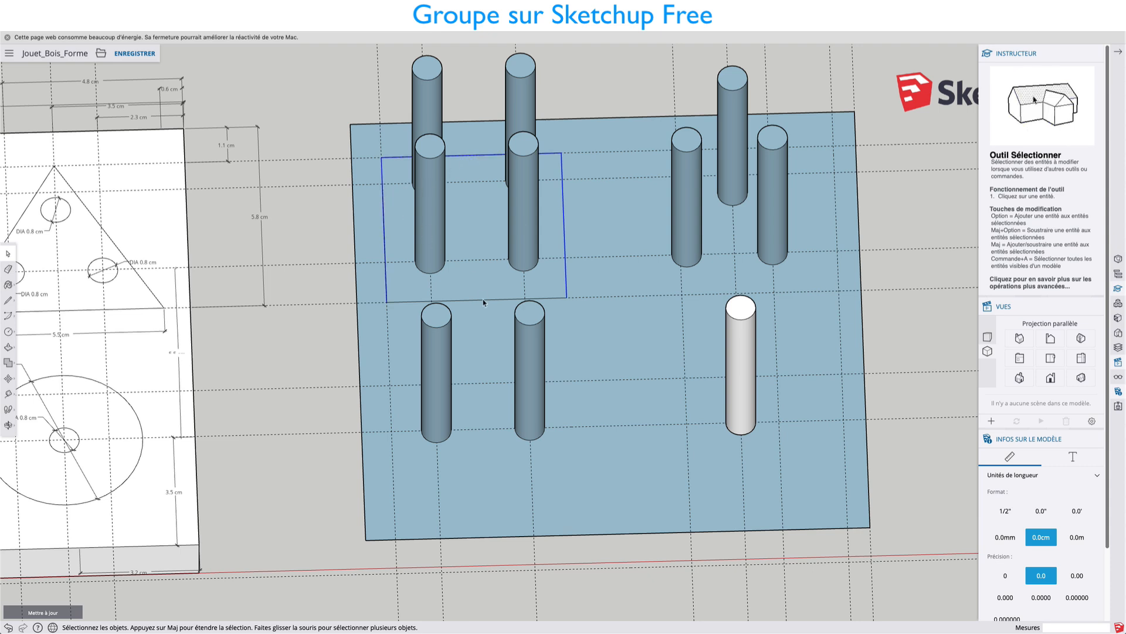
{"action": "key", "text": "Delete"}
Switch to the standard top view and select the whole blue board copy with all its pegs.
{"action": "middle_click_drag", "start_coordinate": [455, 327], "coordinate": [503, 503]}
{"action": "scroll", "coordinate": [562, 377], "scroll_direction": "down", "scroll_amount": 6}
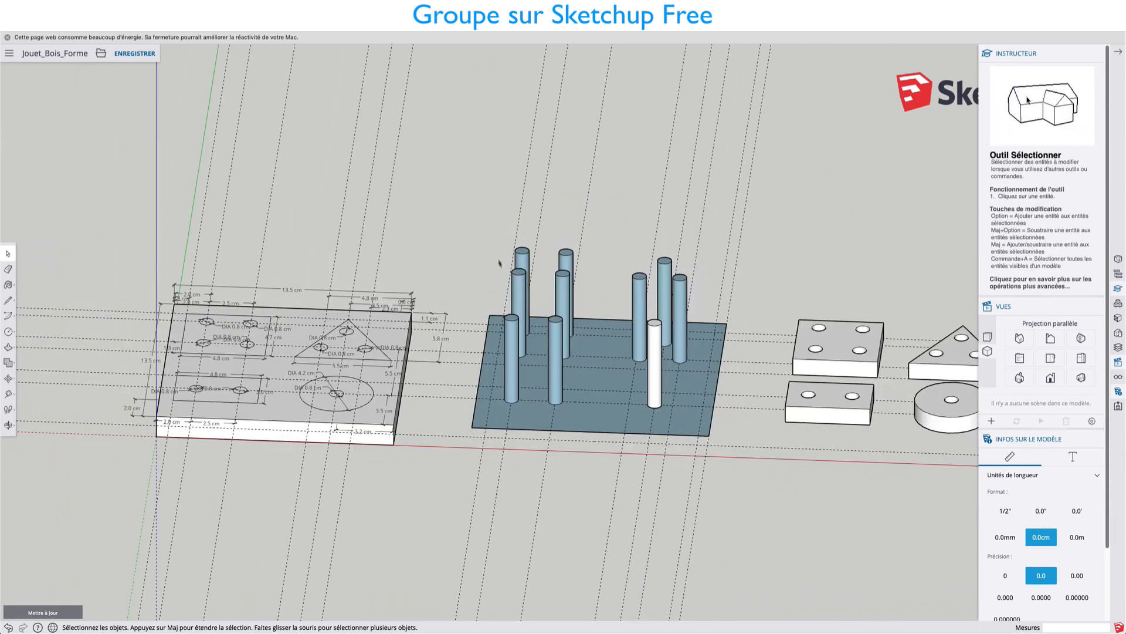
{"action": "left_click_drag", "start_coordinate": [482, 198], "coordinate": [741, 514]}
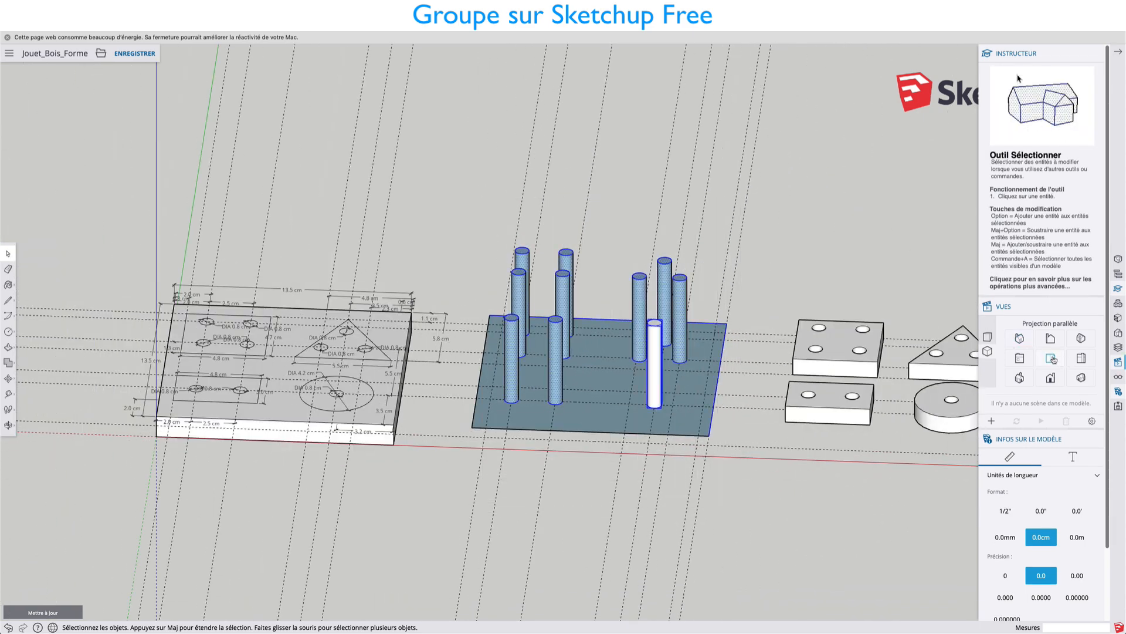
{"action": "left_click", "coordinate": [1051, 358]}
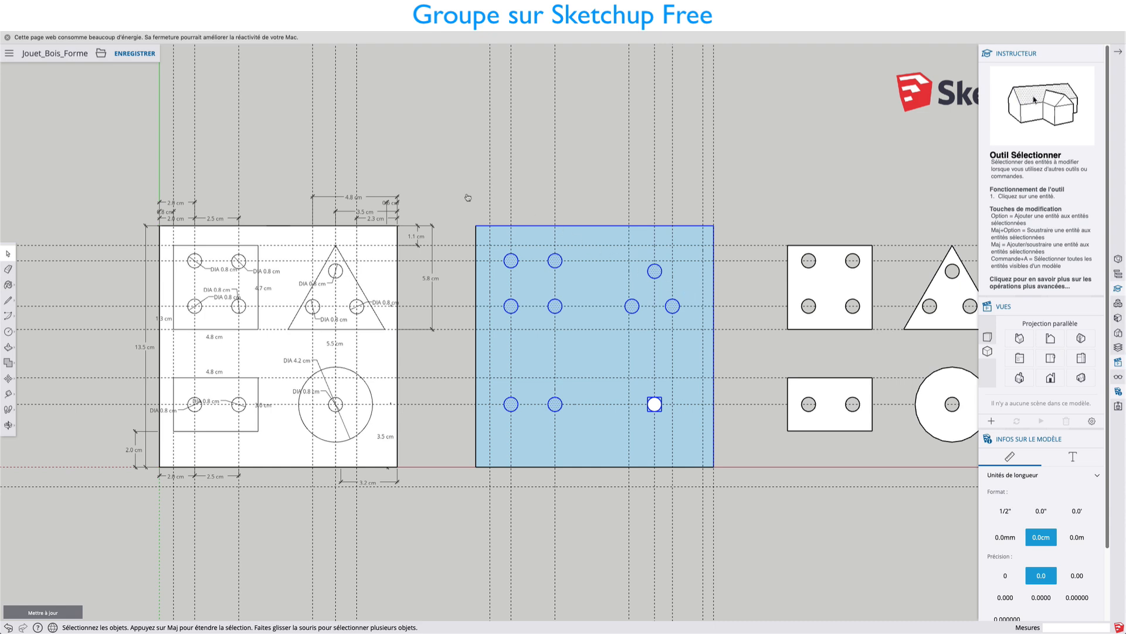
{"action": "left_click_drag", "start_coordinate": [460, 198], "coordinate": [726, 504]}
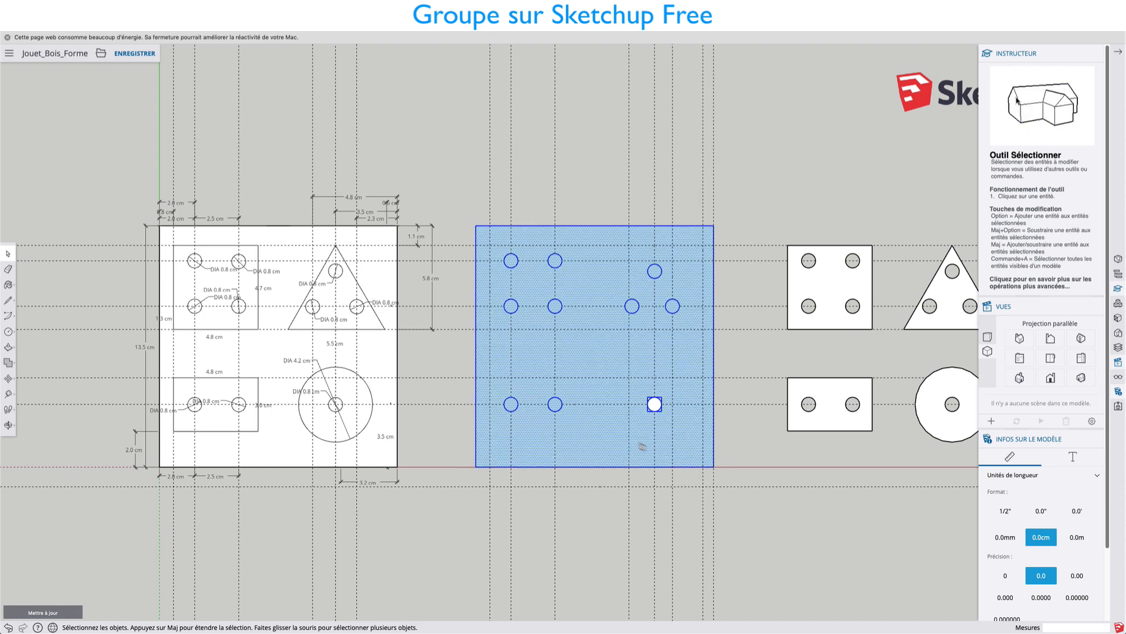
Reverse the faces of the selected board copy, and extrude the board's underside 1.0 cm with Push/Pull.
{"action": "right_click", "coordinate": [597, 434]}
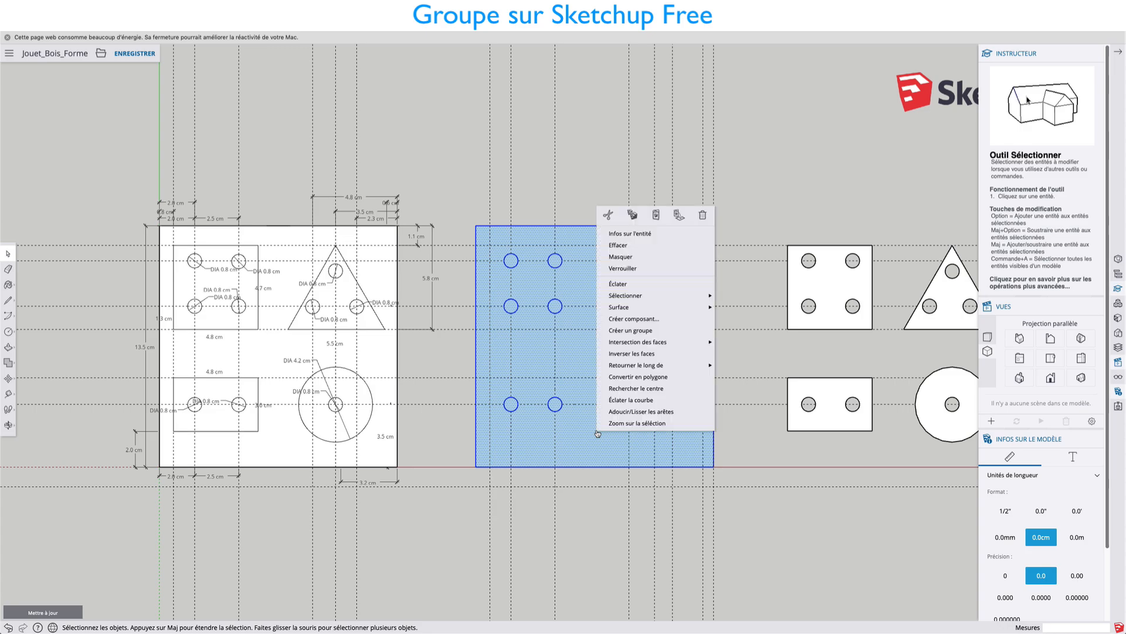
{"action": "left_click", "coordinate": [627, 354]}
{"action": "key", "text": "o"}
{"action": "left_click_drag", "start_coordinate": [694, 367], "coordinate": [588, 249]}
{"action": "middle_click_drag", "start_coordinate": [588, 250], "coordinate": [587, 245]}
{"action": "middle_click_drag", "start_coordinate": [589, 410], "coordinate": [572, 123]}
{"action": "key", "text": "p"}
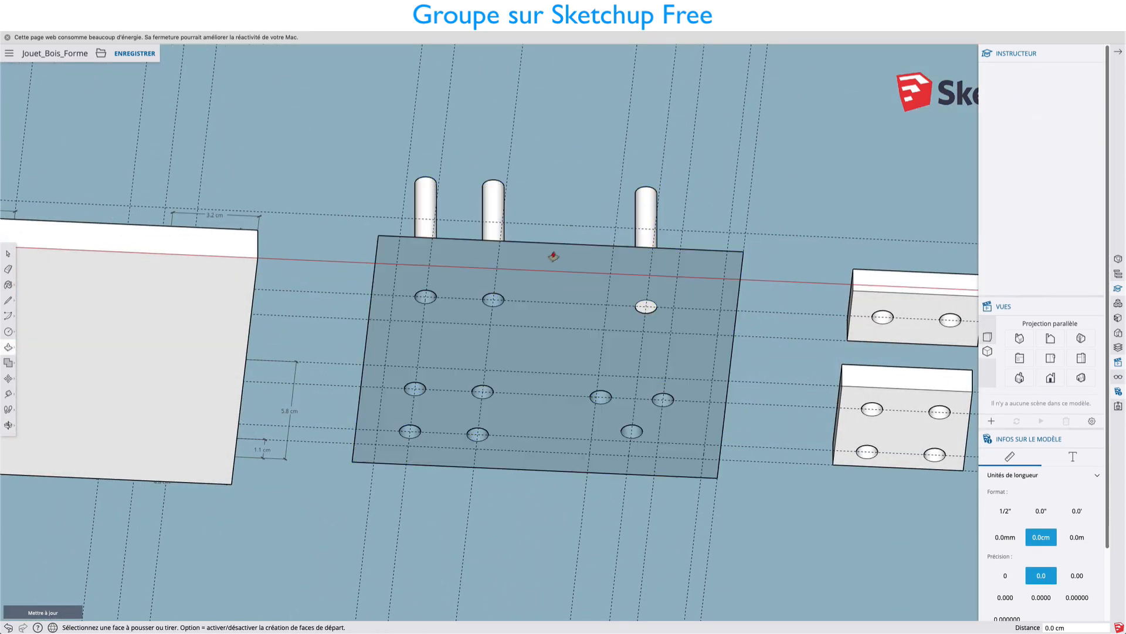
{"action": "left_click", "coordinate": [551, 270]}
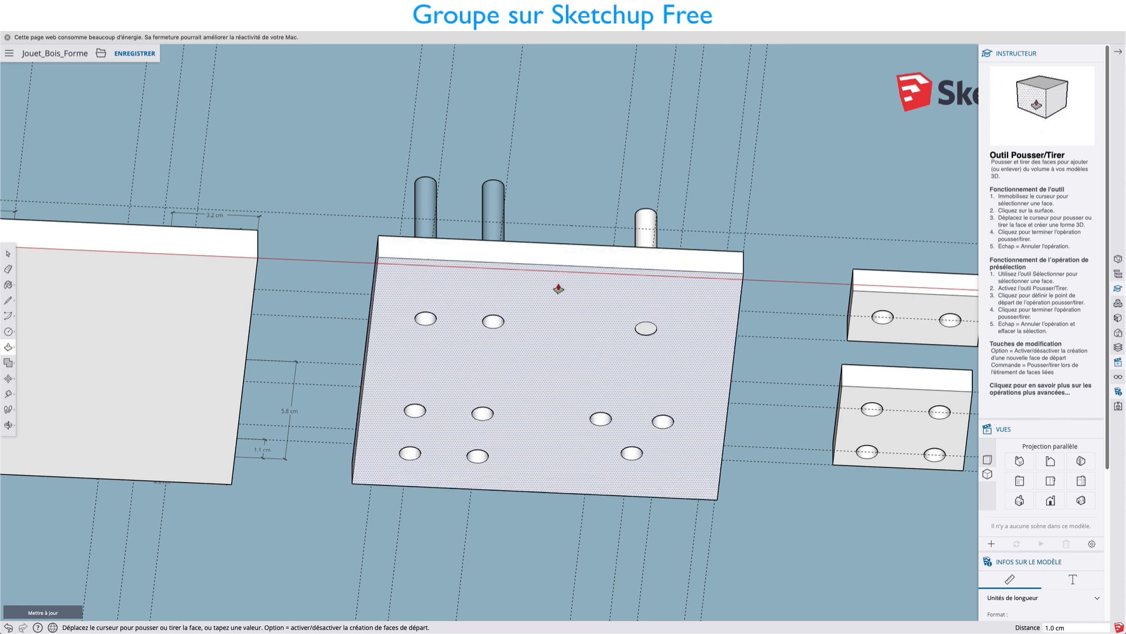
{"action": "left_click", "coordinate": [558, 288]}
Select the side faces of all the blue pegs on the board copy and reverse them.
{"action": "middle_click_drag", "start_coordinate": [606, 226], "coordinate": [557, 397]}
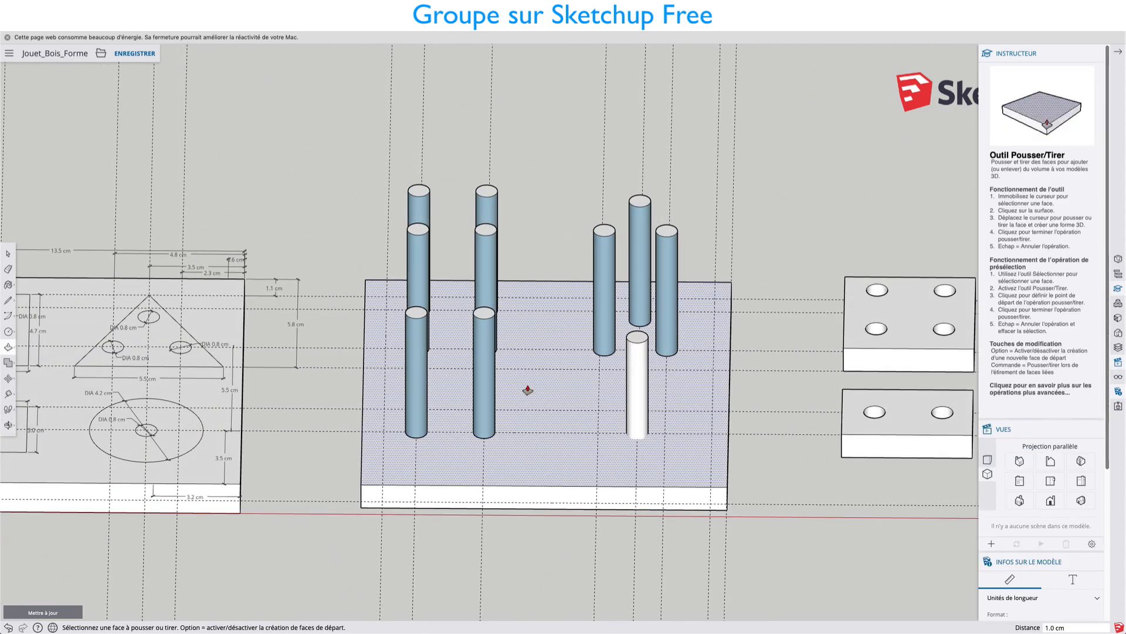
{"action": "key", "text": "space"}
{"action": "left_click", "coordinate": [488, 353]}
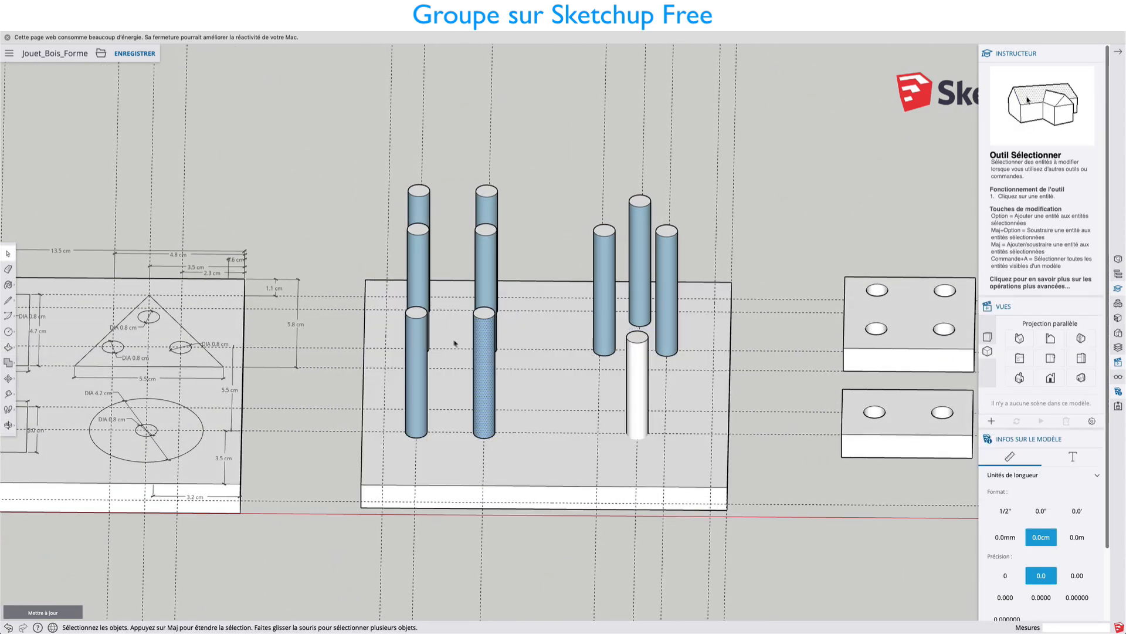
{"action": "left_click", "coordinate": [420, 338], "text": "shift"}
{"action": "left_click", "coordinate": [424, 269], "text": "shift"}
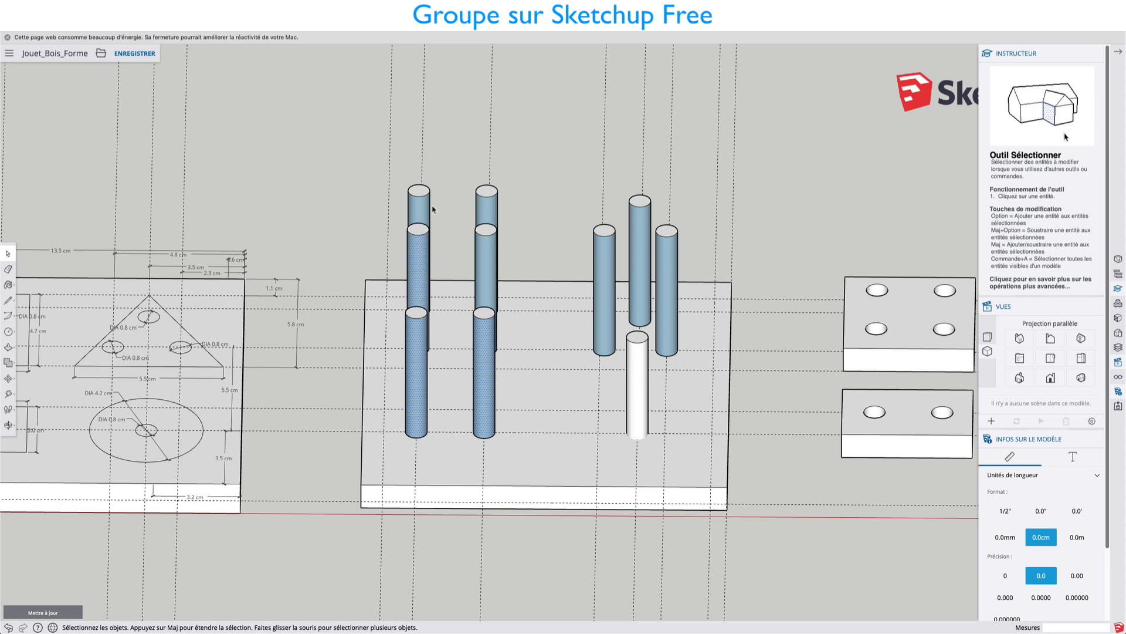
{"action": "left_click", "coordinate": [490, 251], "text": "shift"}
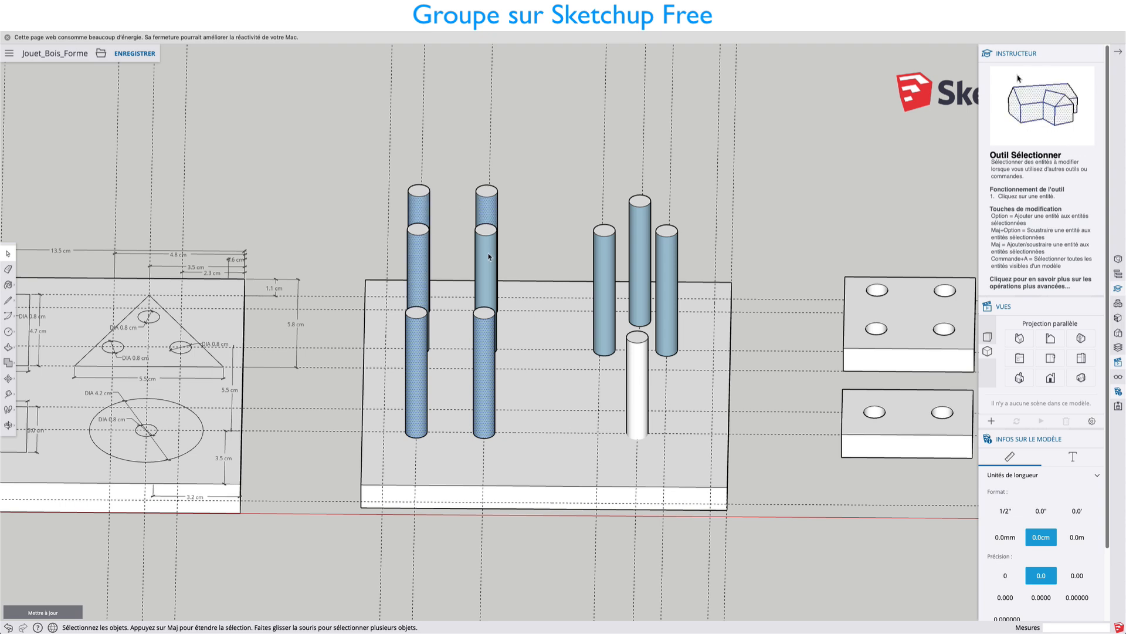
{"action": "right_click", "coordinate": [670, 263]}
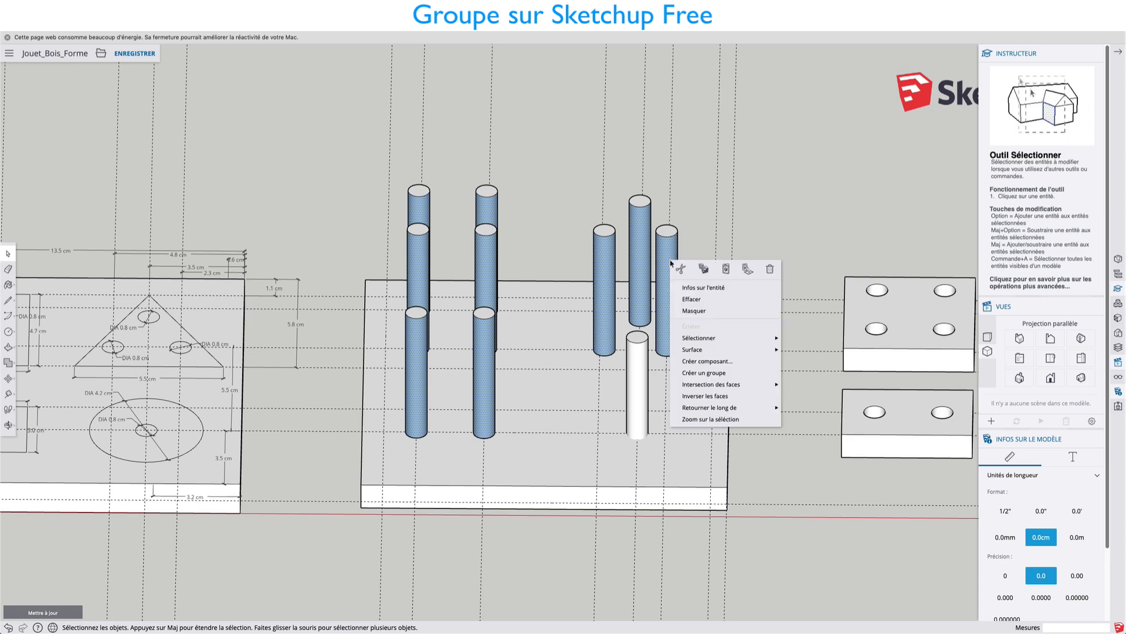
{"action": "left_click", "coordinate": [702, 395]}
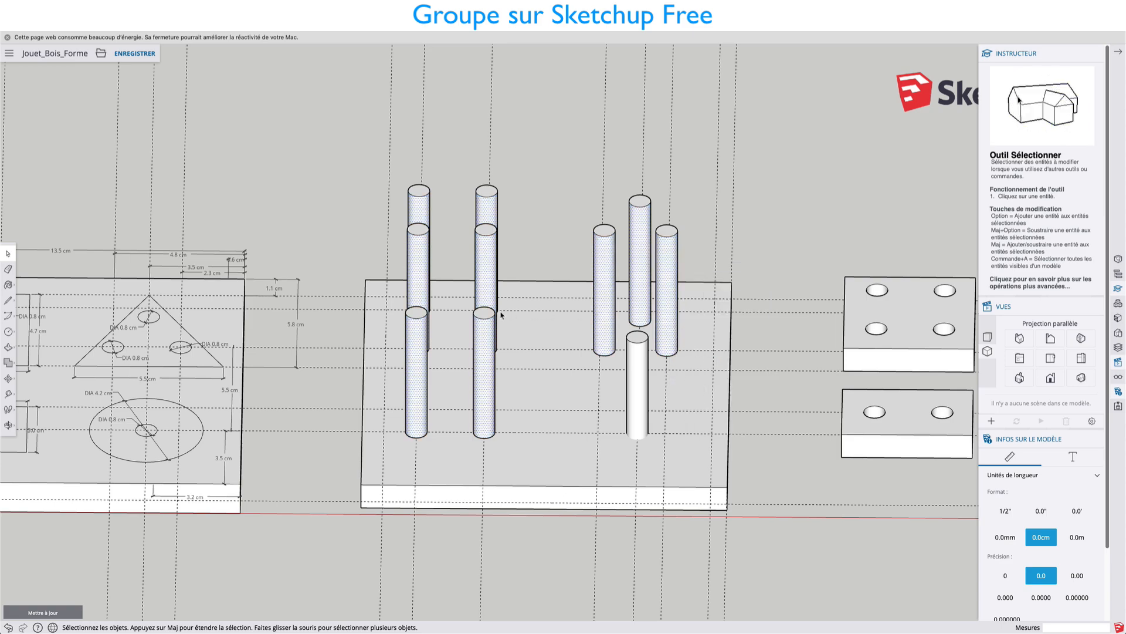
Move the square four-hole piece about 16.9 cm onto the matching four pegs of the board copy.
{"action": "middle_click_drag", "start_coordinate": [502, 315], "coordinate": [551, 434]}
{"action": "scroll", "coordinate": [558, 379], "scroll_direction": "down", "scroll_amount": 5}
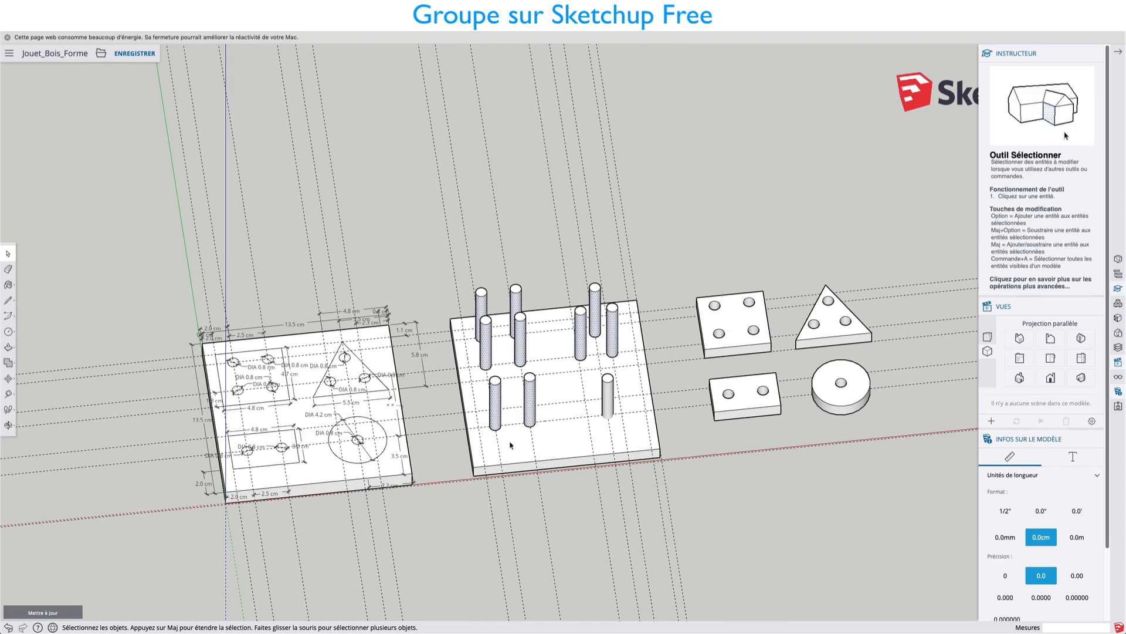
{"action": "middle_click_drag", "start_coordinate": [510, 440], "coordinate": [465, 450]}
{"action": "scroll", "coordinate": [527, 411], "scroll_direction": "up", "scroll_amount": 3}
{"action": "scroll", "coordinate": [527, 412], "scroll_direction": "down", "scroll_amount": 5}
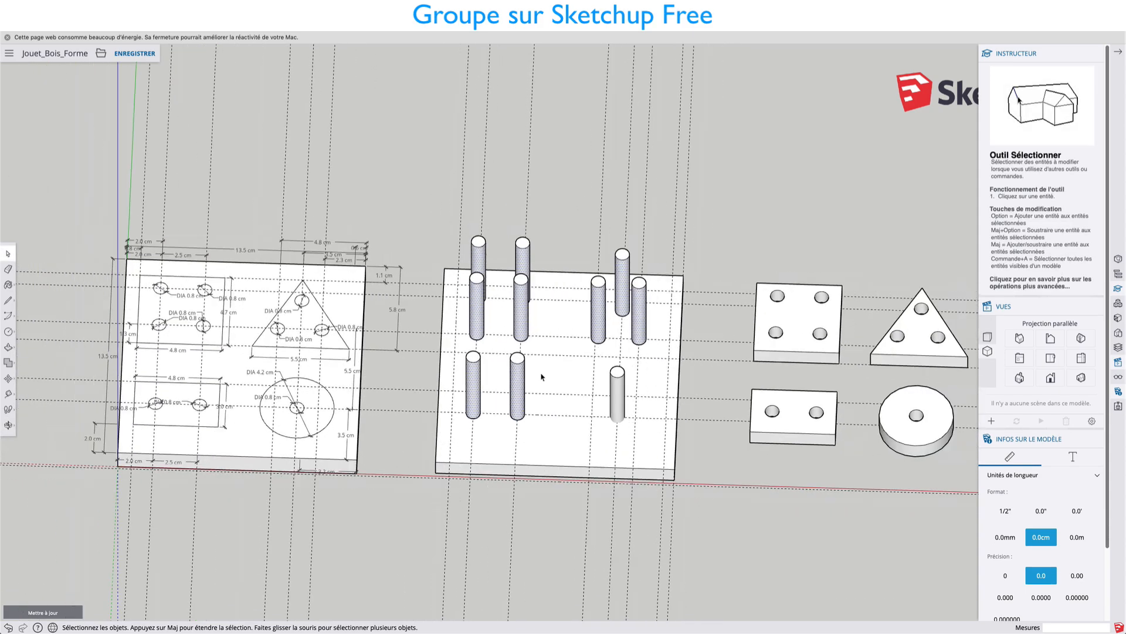
{"action": "middle_click_drag", "start_coordinate": [550, 361], "coordinate": [596, 340]}
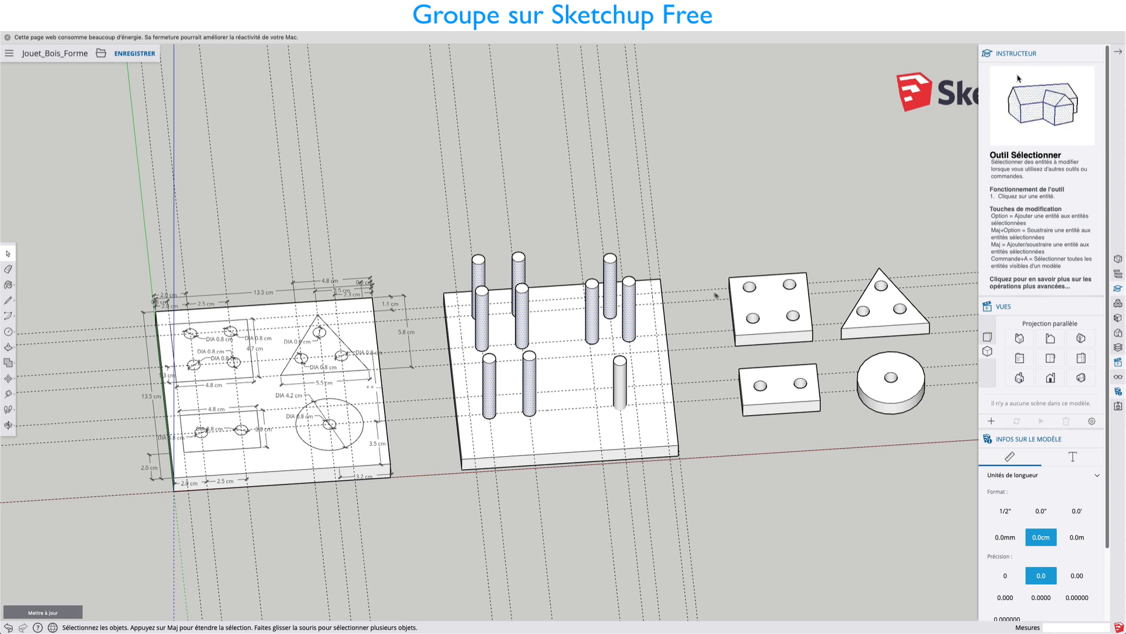
{"action": "left_click", "coordinate": [756, 296]}
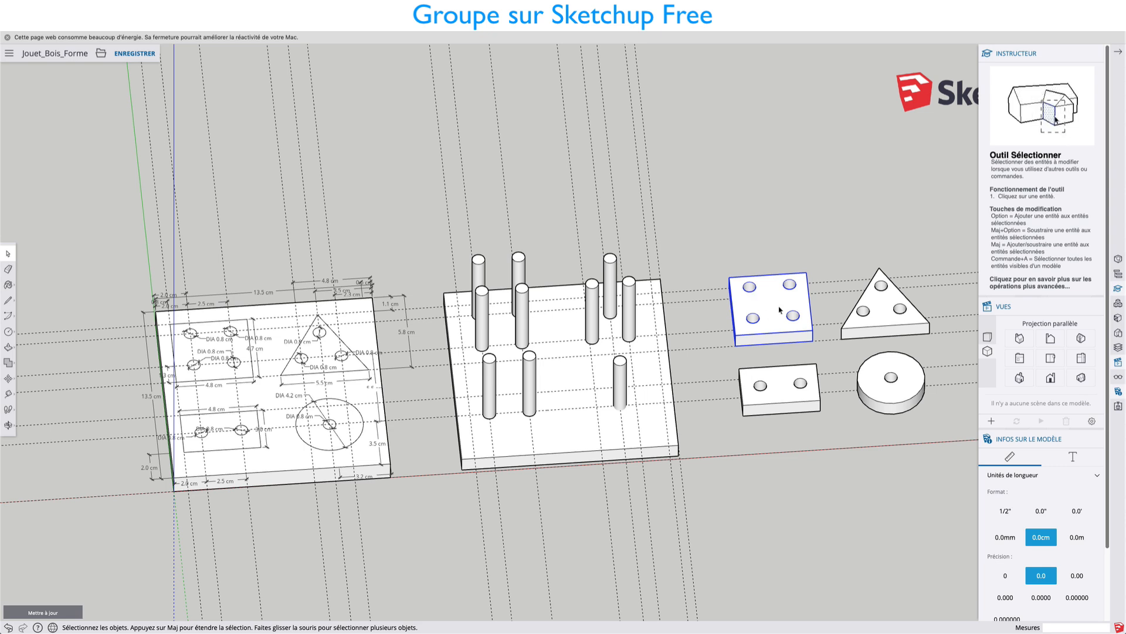
{"action": "key", "text": "m"}
{"action": "left_click", "coordinate": [772, 298]}
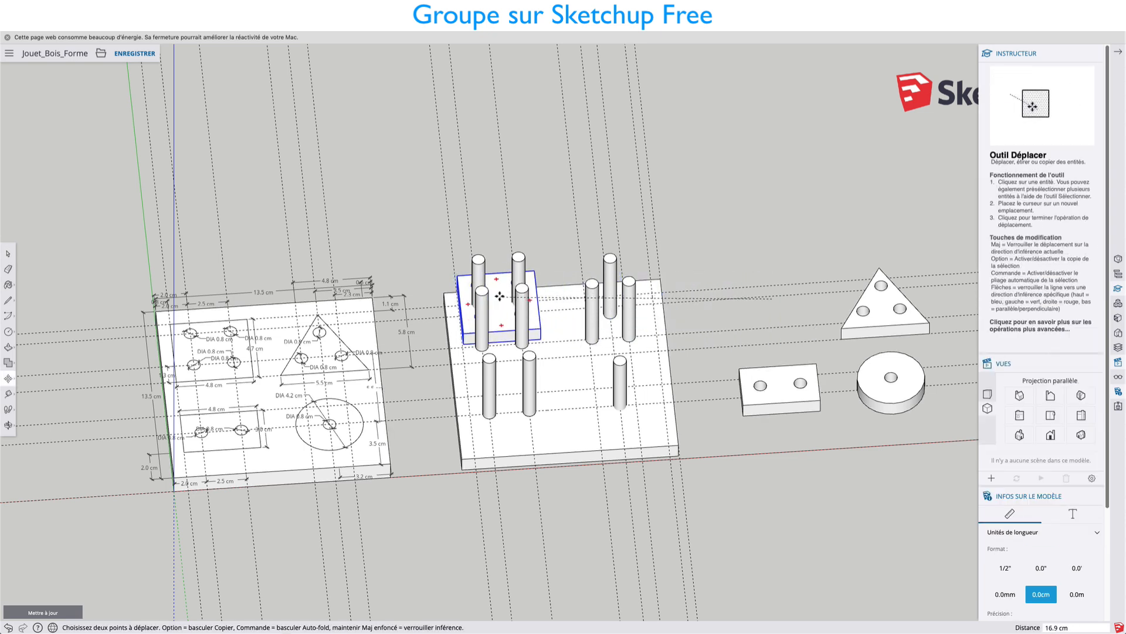
{"action": "left_click", "coordinate": [499, 295]}
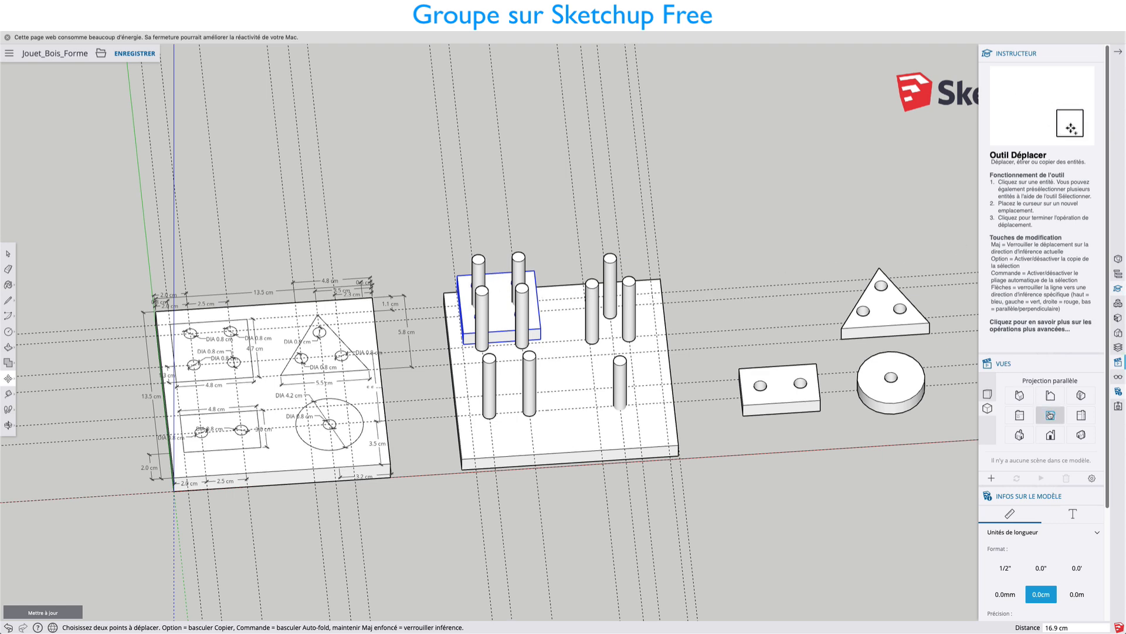
Switch to the standard top view and shift the square piece to line up its holes with the four pegs.
{"action": "left_click", "coordinate": [1050, 397]}
{"action": "left_click", "coordinate": [541, 248]}
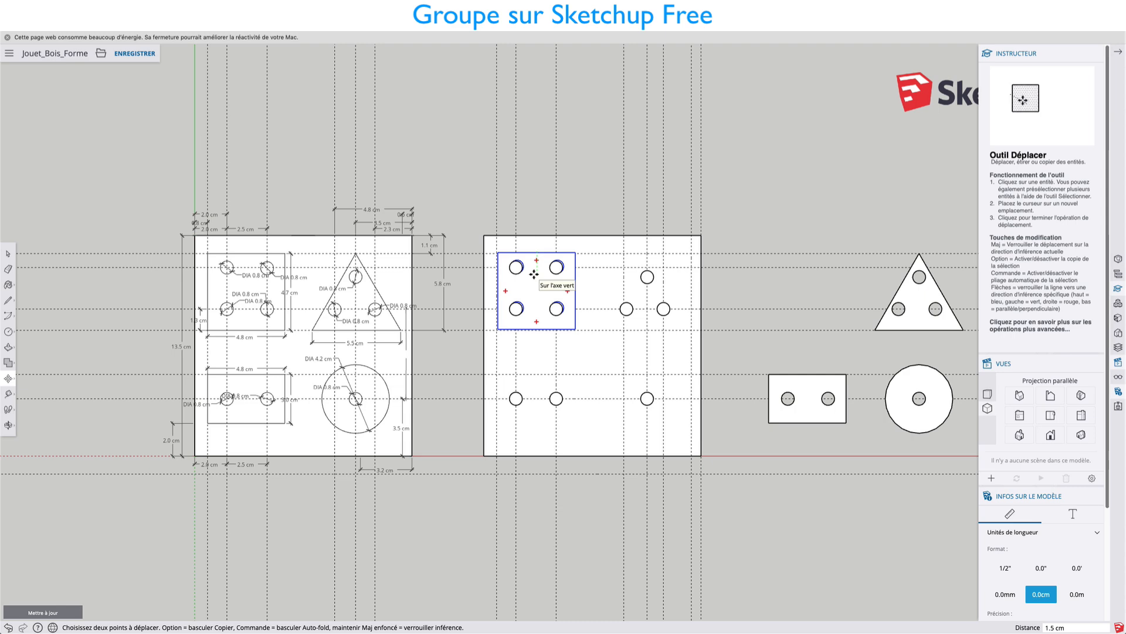
{"action": "scroll", "coordinate": [534, 276], "scroll_direction": "up", "scroll_amount": 3}
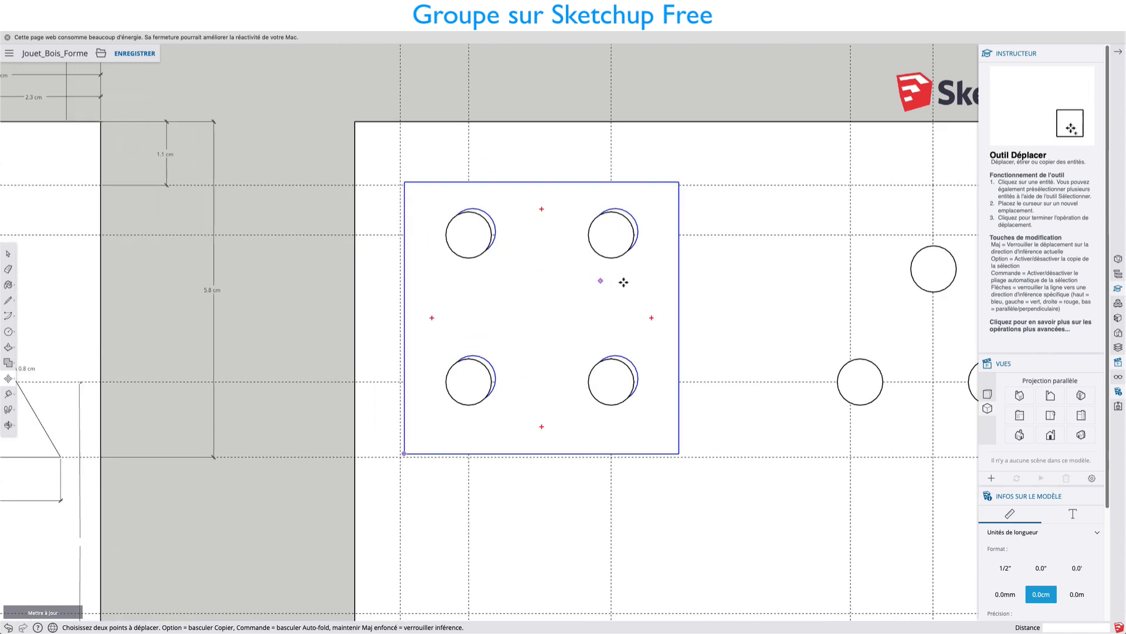
{"action": "left_click_drag", "start_coordinate": [623, 282], "coordinate": [618, 282]}
{"action": "scroll", "coordinate": [578, 242], "scroll_direction": "up", "scroll_amount": 2}
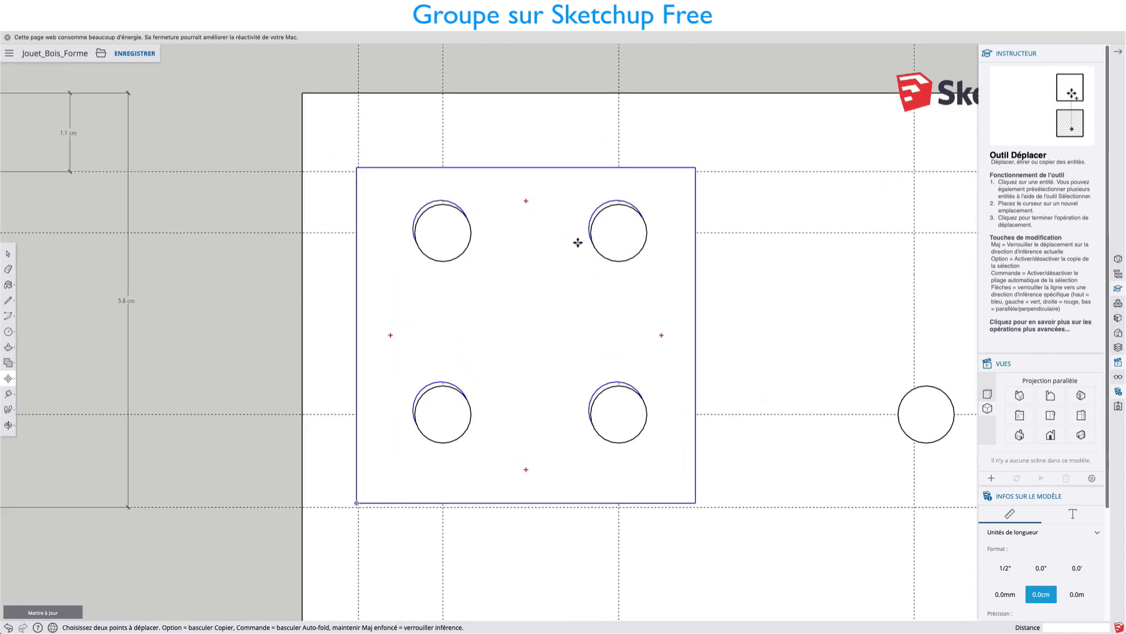
{"action": "left_click", "coordinate": [546, 231]}
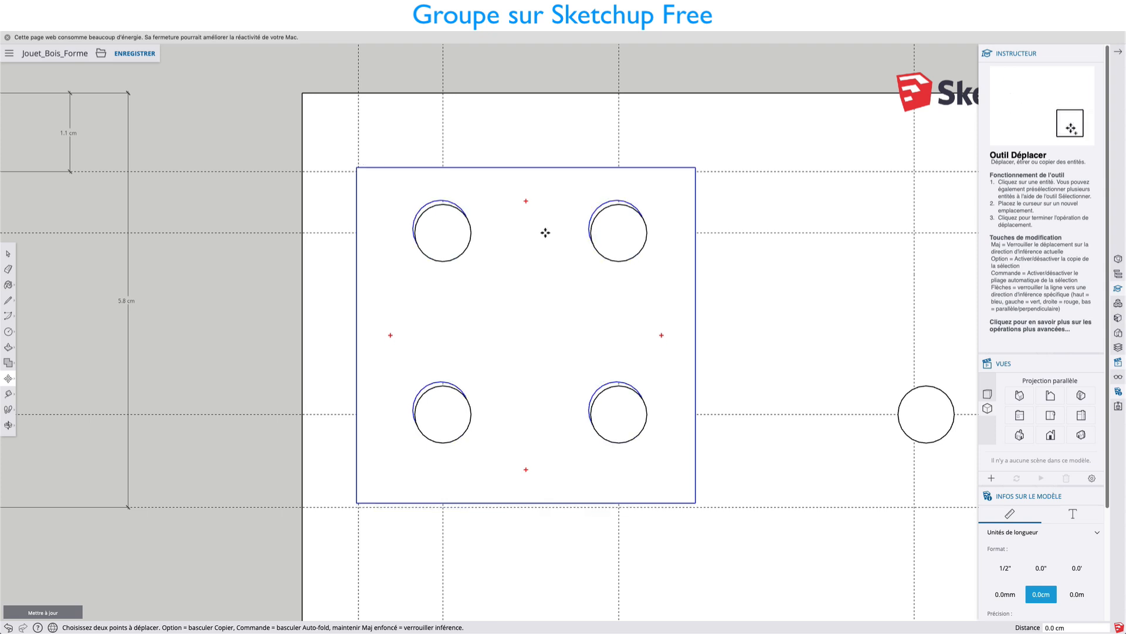
{"action": "scroll", "coordinate": [1041, 387], "scroll_direction": "down", "scroll_amount": 5}
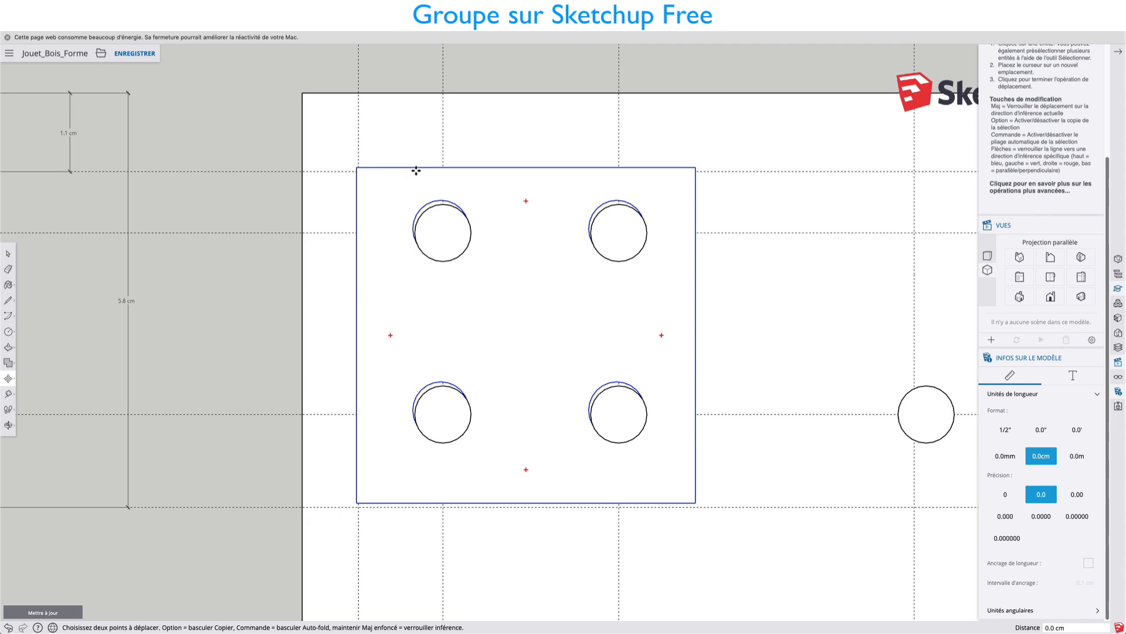
Examine from several angles how the square piece sits on the board copy's four pegs.
{"action": "middle_click_drag", "start_coordinate": [443, 311], "coordinate": [742, 216]}
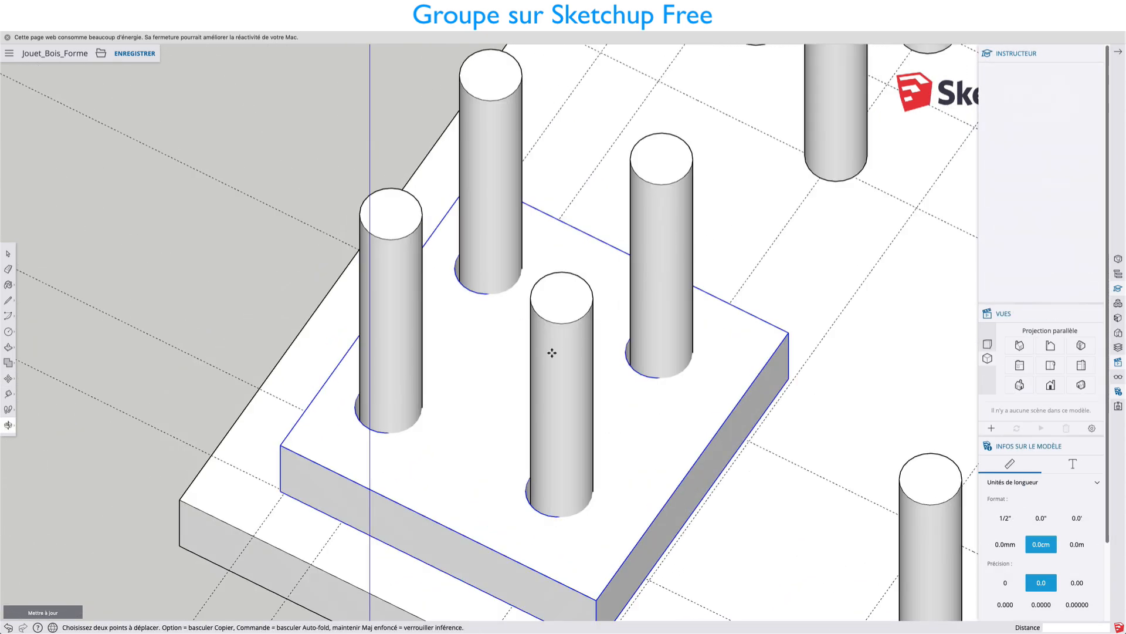
{"action": "scroll", "coordinate": [552, 353], "scroll_direction": "down", "scroll_amount": 2}
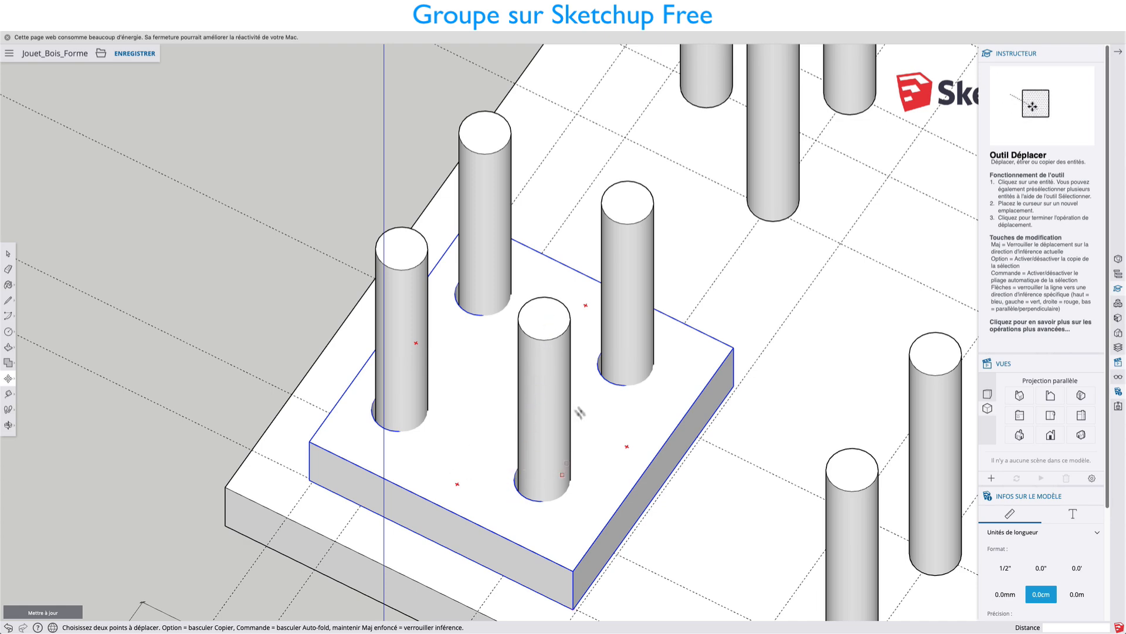
{"action": "scroll", "coordinate": [543, 443], "scroll_direction": "down", "scroll_amount": 3}
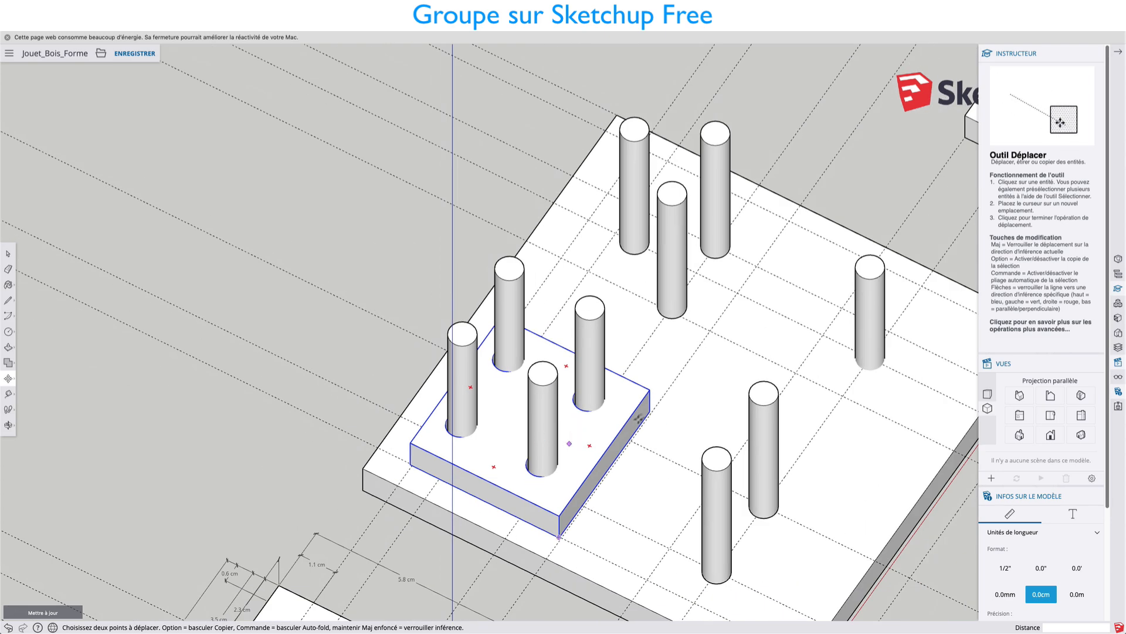
{"action": "middle_click_drag", "start_coordinate": [639, 419], "coordinate": [742, 344]}
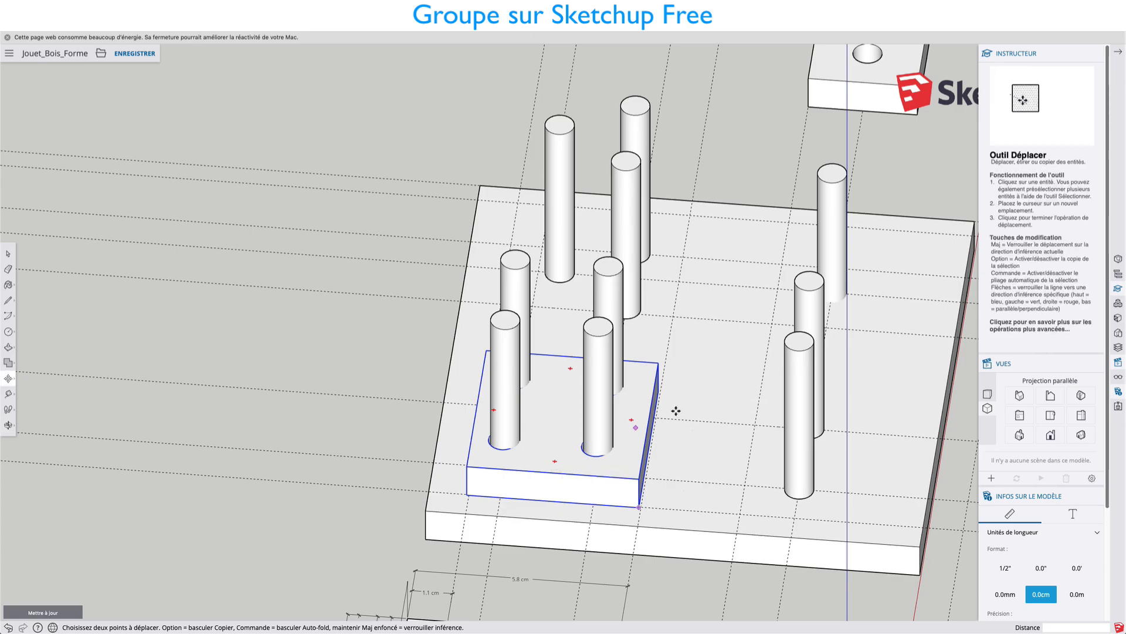
{"action": "middle_click_drag", "start_coordinate": [561, 433], "coordinate": [643, 385]}
{"action": "middle_click_drag", "start_coordinate": [558, 387], "coordinate": [616, 326], "text": "shift"}
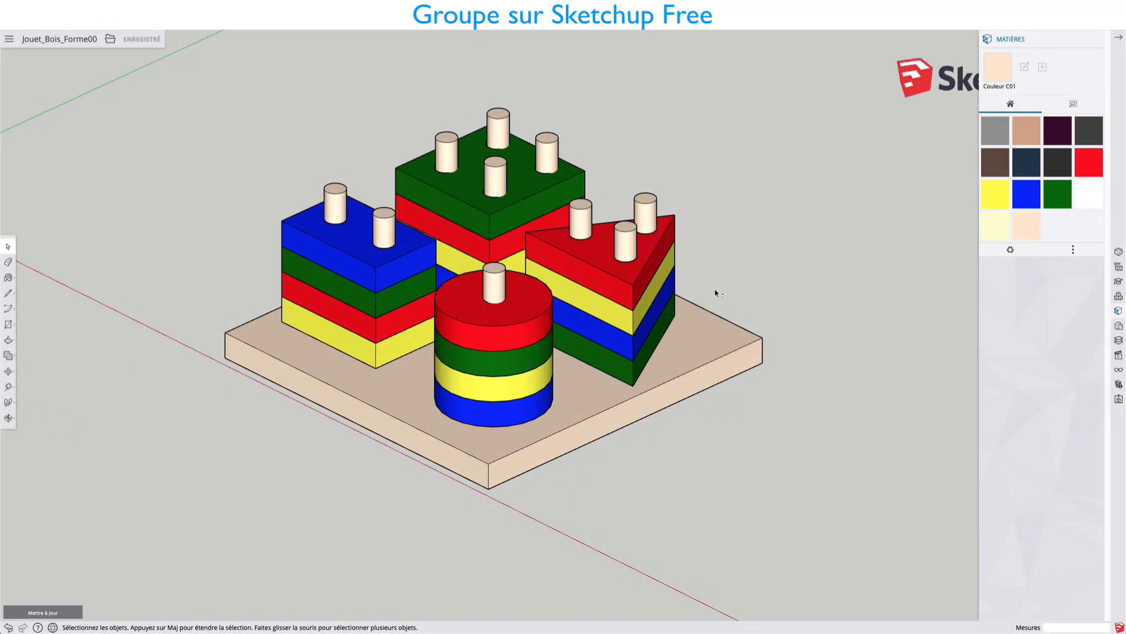
In the coloured toy model, switch to the standard top view and copy the red triangle along the red axis to beside the board.
{"action": "middle_click_drag", "start_coordinate": [716, 292], "coordinate": [636, 277]}
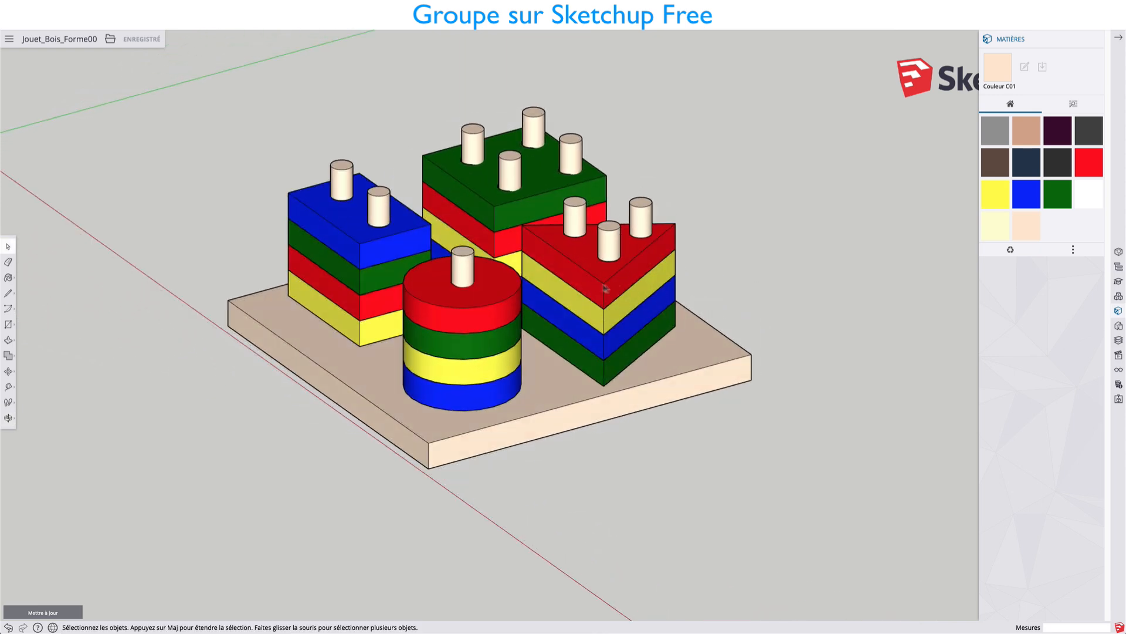
{"action": "middle_click_drag", "start_coordinate": [597, 323], "coordinate": [615, 273]}
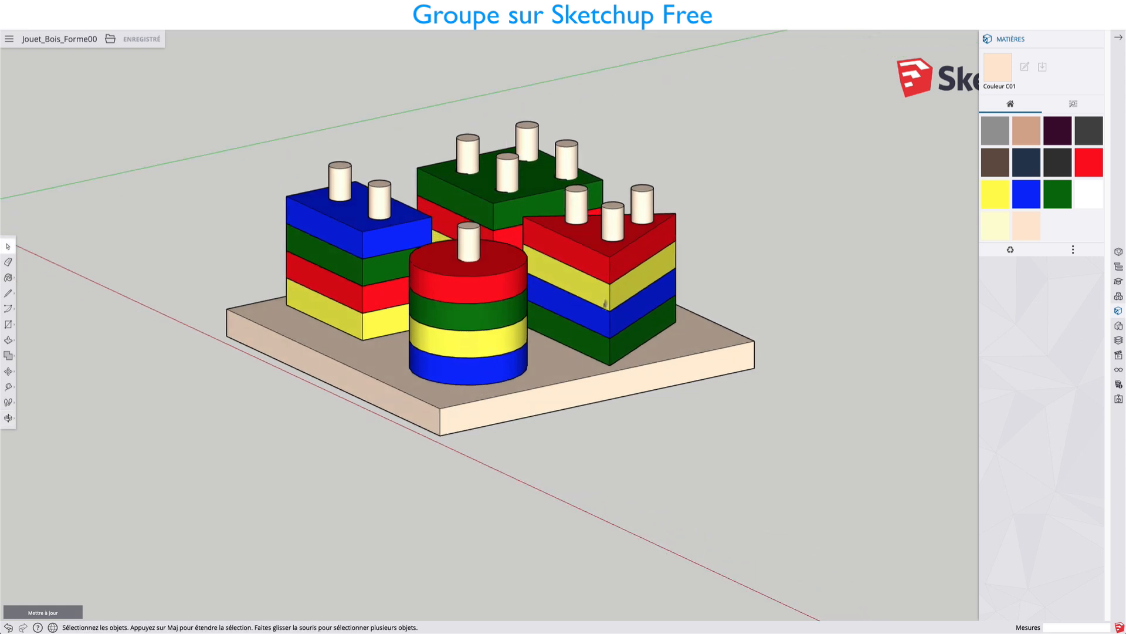
{"action": "middle_click_drag", "start_coordinate": [615, 269], "coordinate": [698, 317]}
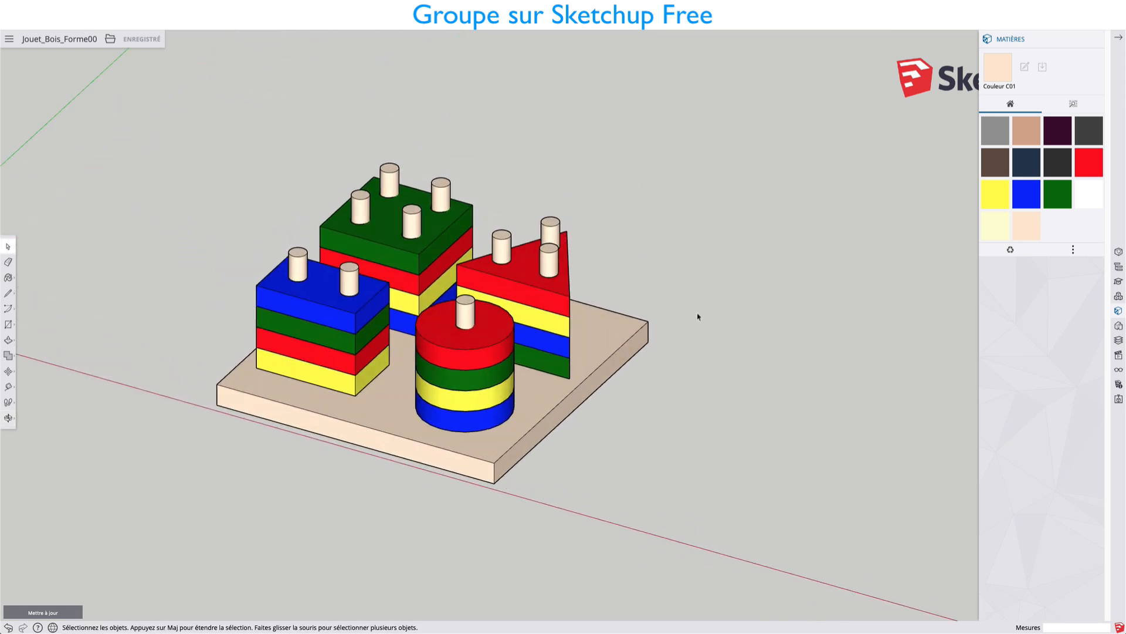
{"action": "left_click", "coordinate": [1118, 354]}
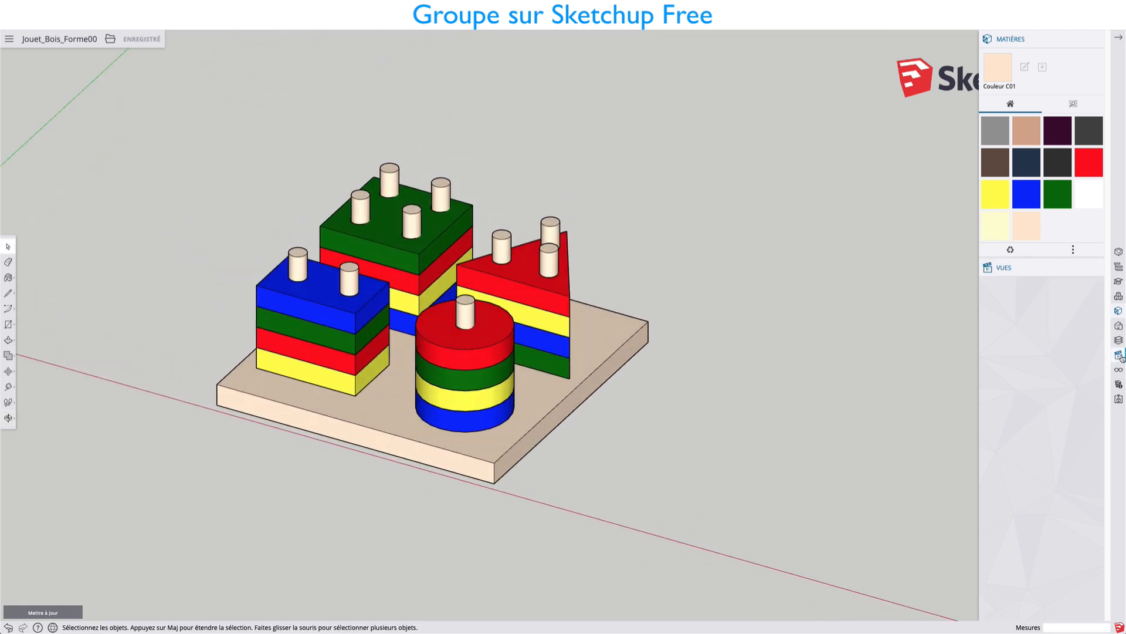
{"action": "left_click", "coordinate": [1051, 320]}
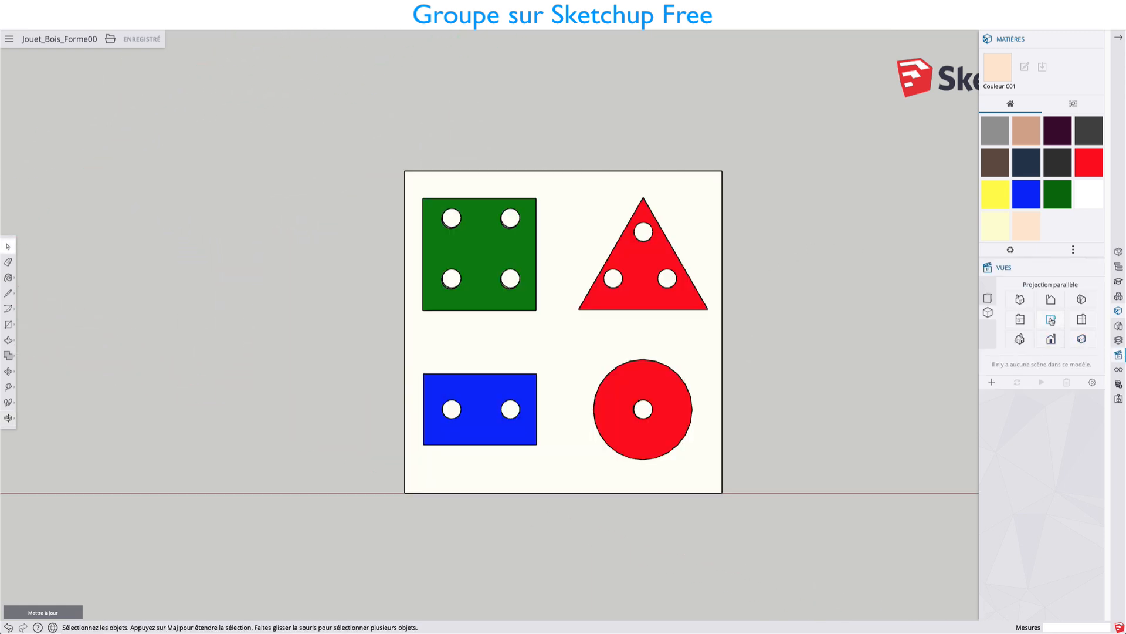
{"action": "left_click", "coordinate": [646, 292]}
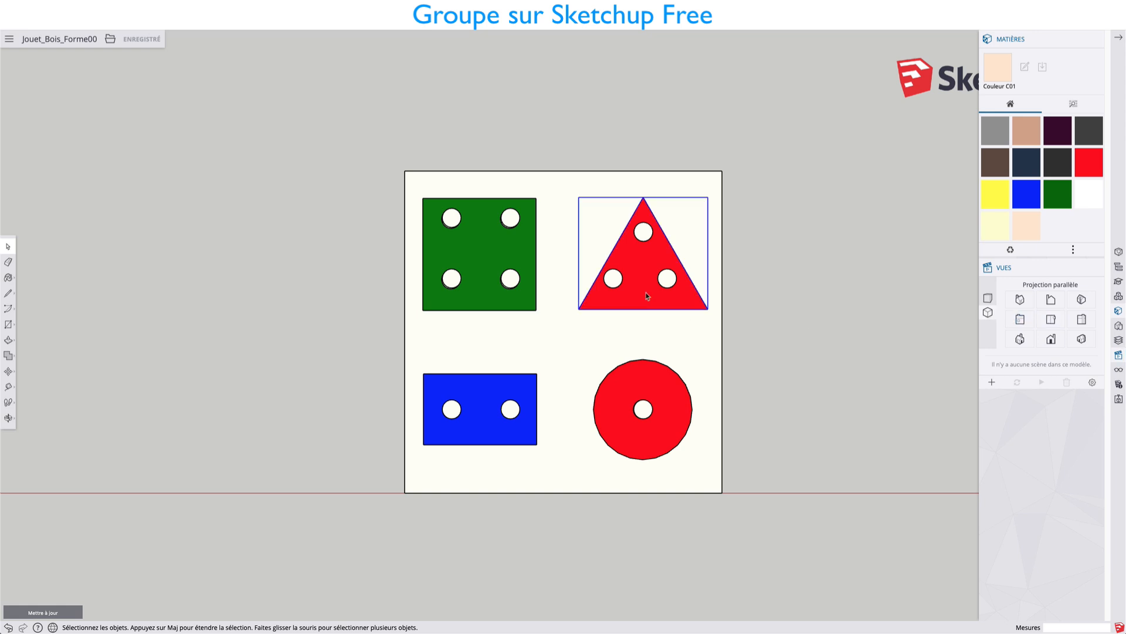
{"action": "key", "text": "m"}
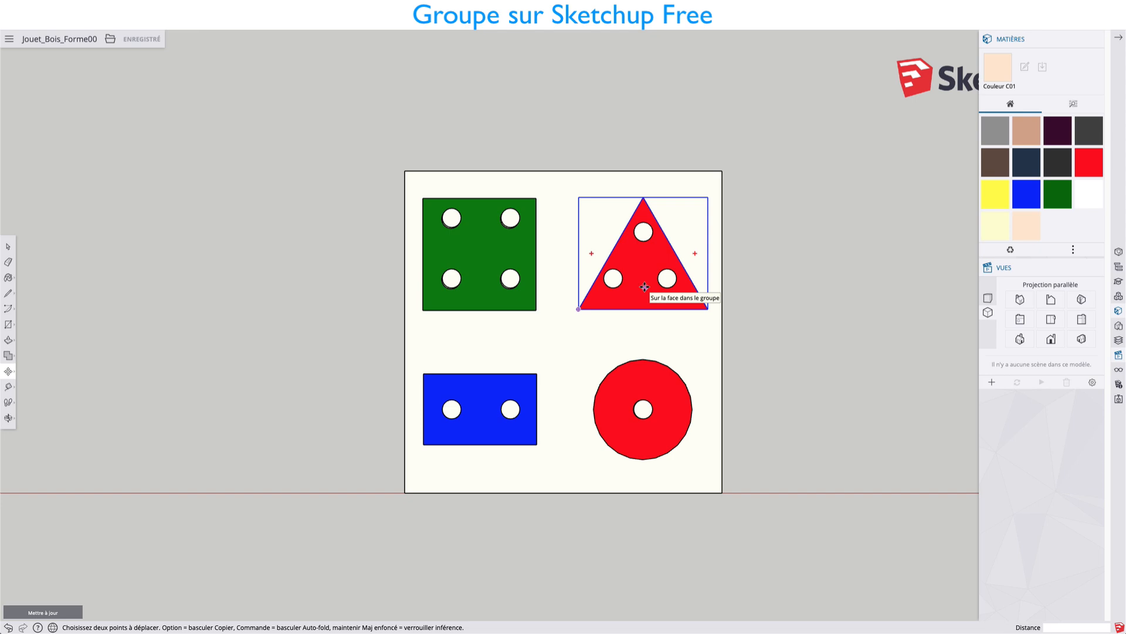
{"action": "key", "text": "alt"}
{"action": "left_click", "coordinate": [641, 292]}
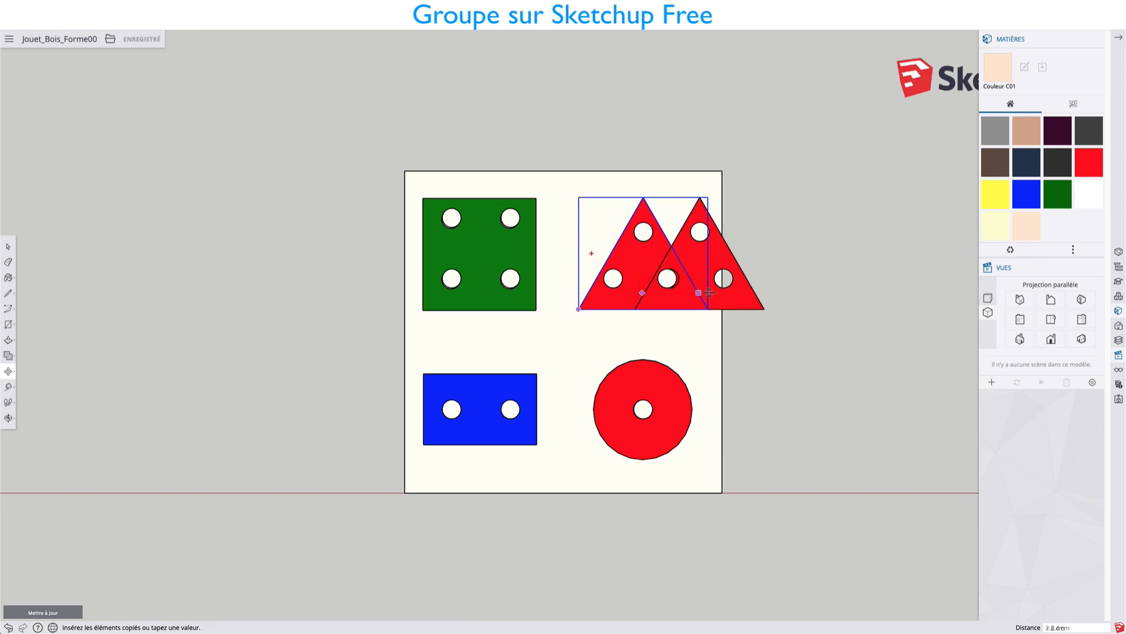
{"action": "left_click", "coordinate": [810, 292]}
Try to move the copied red triangle by its lower corner onto the top of the triangle stack.
{"action": "middle_click_drag", "start_coordinate": [810, 292], "coordinate": [631, 68]}
{"action": "scroll", "coordinate": [800, 368], "scroll_direction": "up", "scroll_amount": 5}
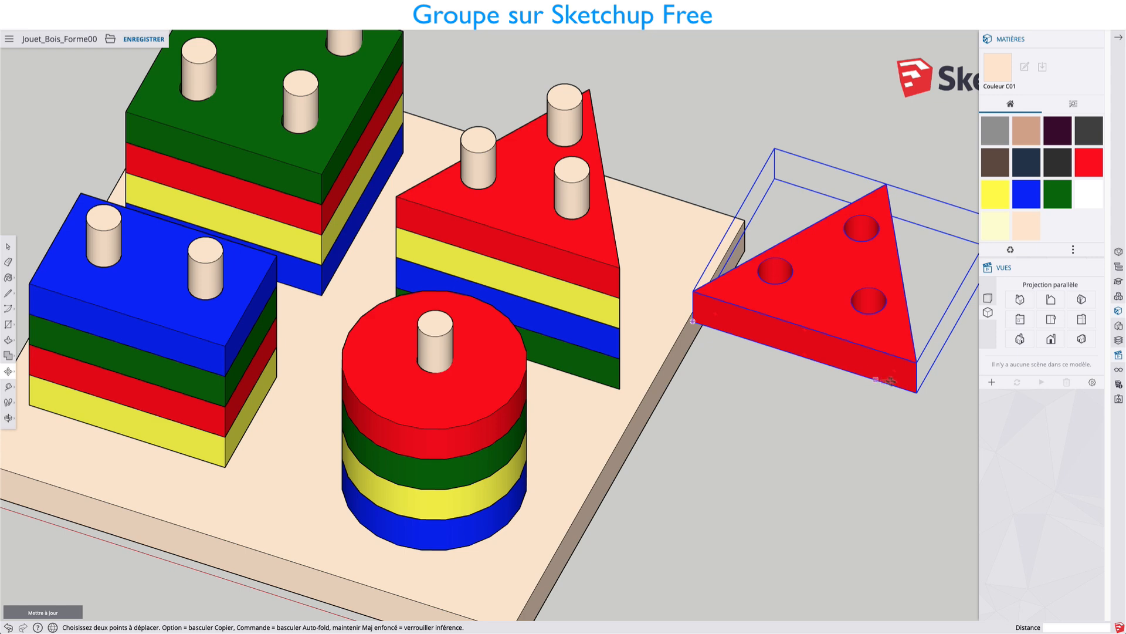
{"action": "left_click", "coordinate": [917, 390]}
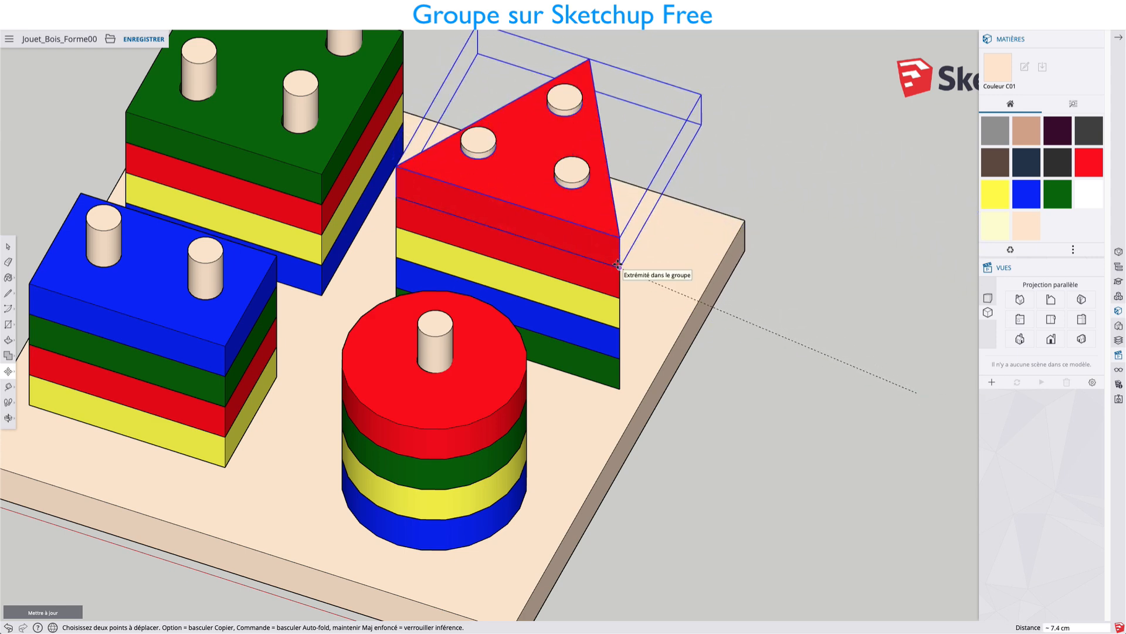
{"action": "key", "text": "Escape"}
Delete the copied red triangle lying beside the board.
{"action": "scroll", "coordinate": [794, 356], "scroll_direction": "down", "scroll_amount": 4}
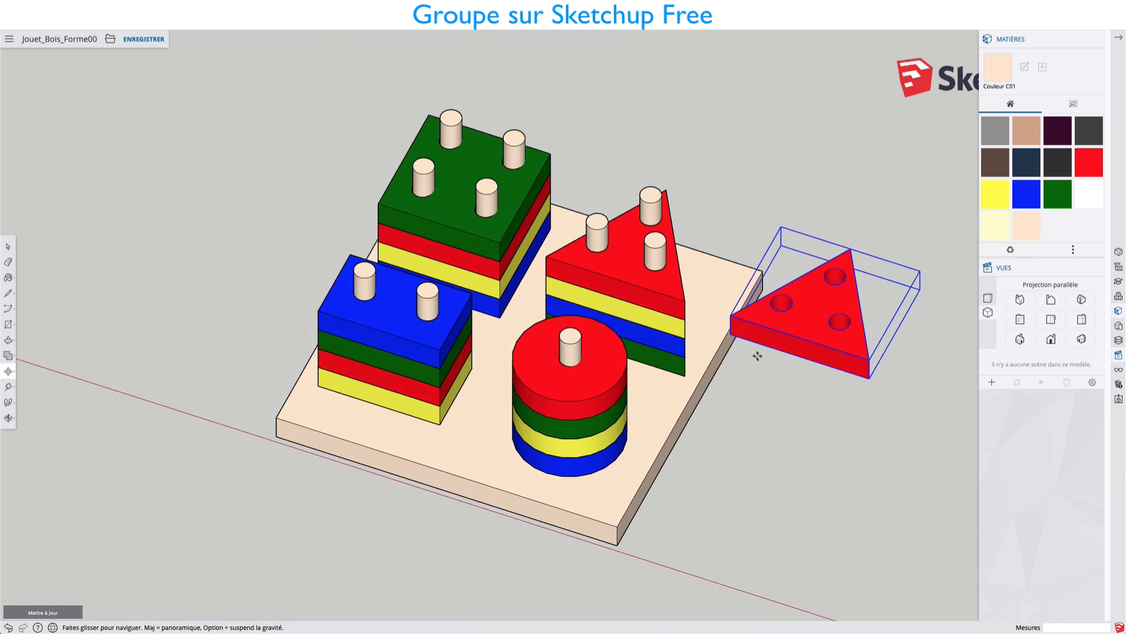
{"action": "middle_click_drag", "start_coordinate": [757, 356], "coordinate": [701, 288]}
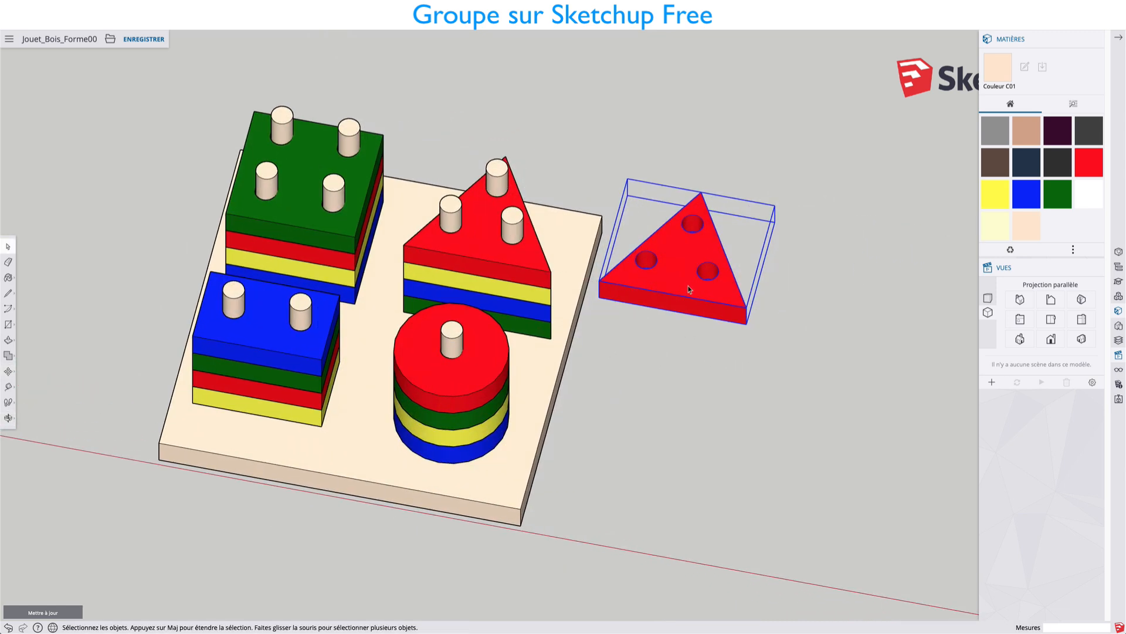
{"action": "key", "text": "Delete"}
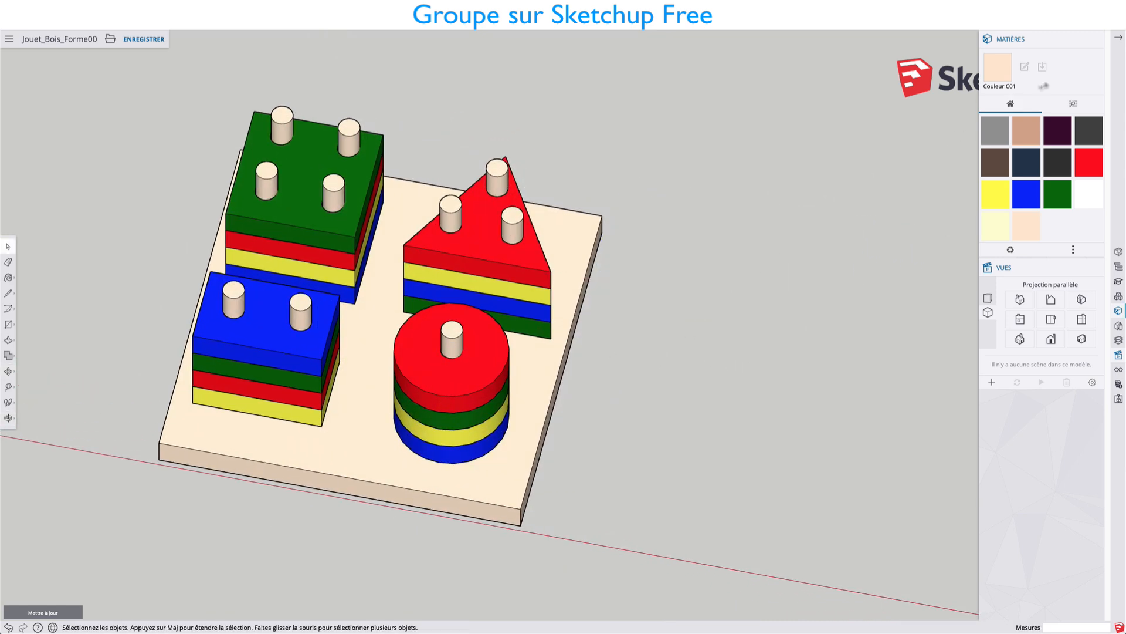
Paint the top triangle of the stack light green with Couleur G02 from the Couleurs material collection.
{"action": "left_click", "coordinate": [1097, 38]}
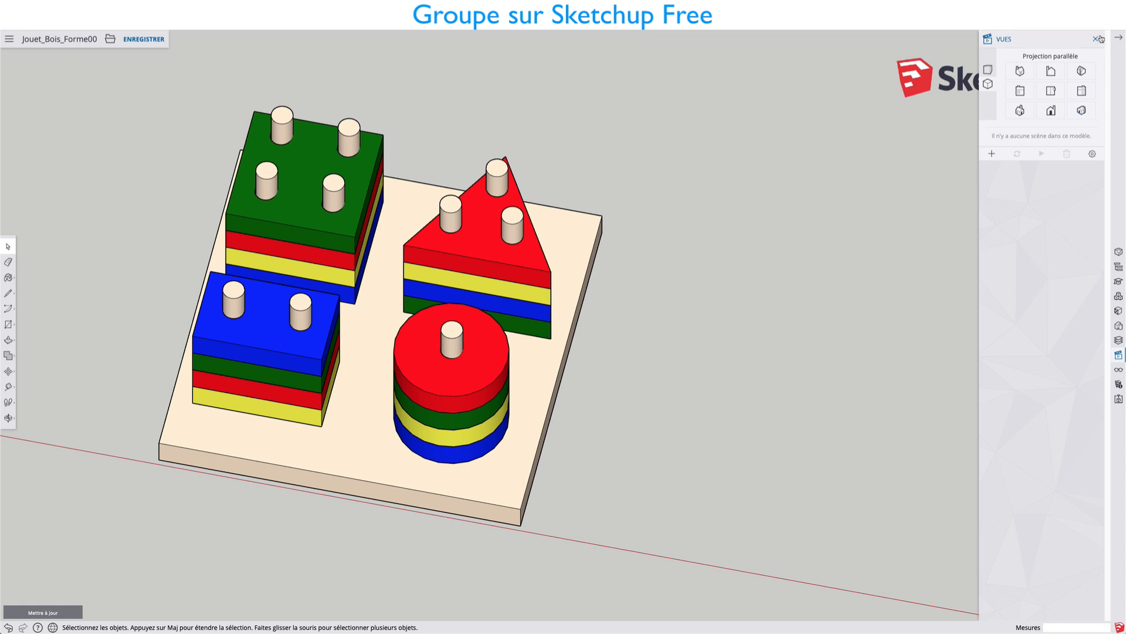
{"action": "left_click", "coordinate": [1097, 38]}
{"action": "key", "text": "b"}
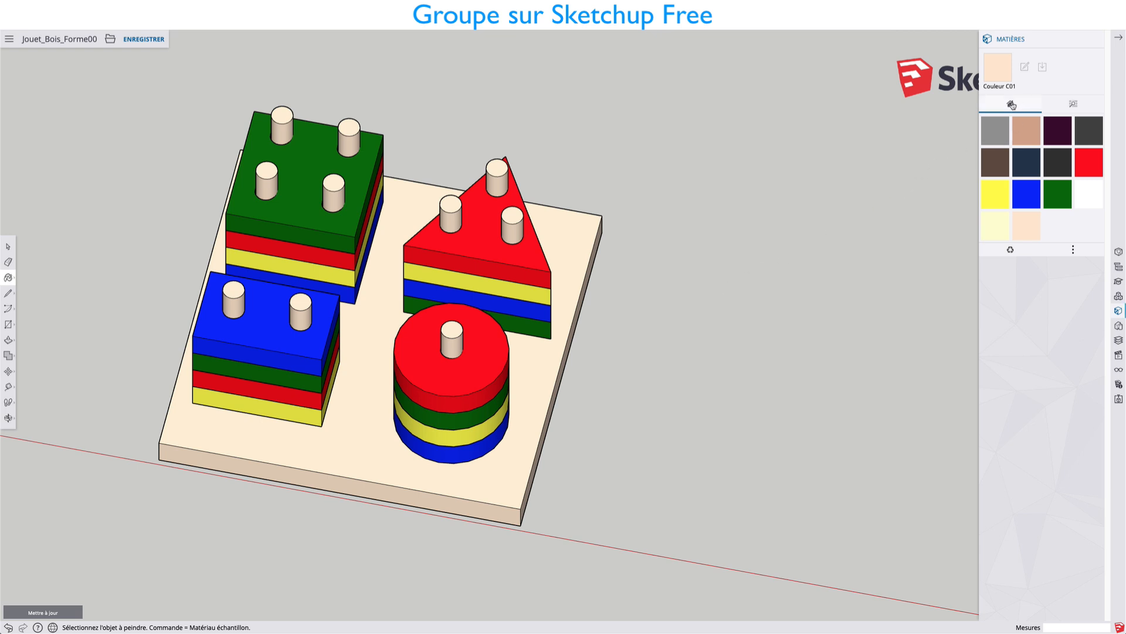
{"action": "left_click", "coordinate": [1074, 104]}
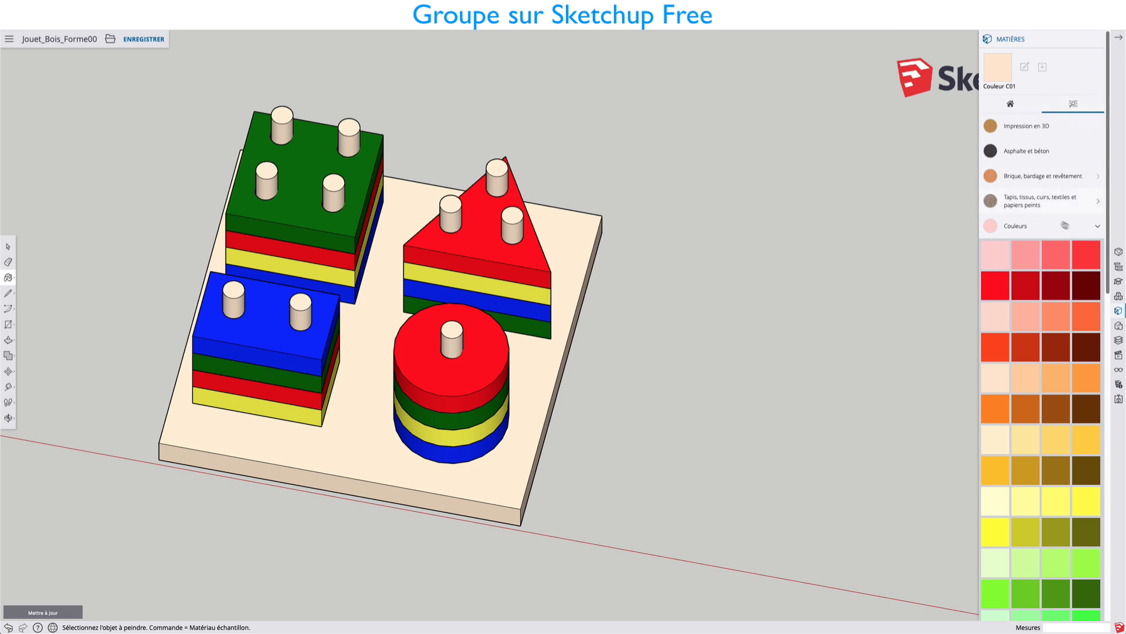
{"action": "left_click", "coordinate": [1099, 229]}
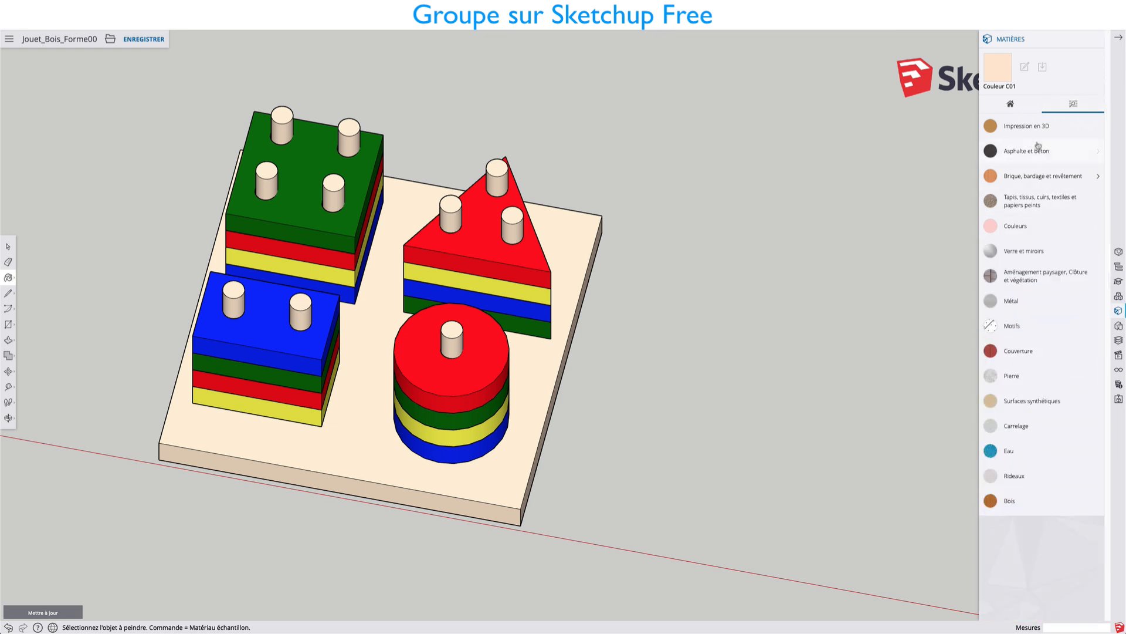
{"action": "left_click", "coordinate": [1016, 227]}
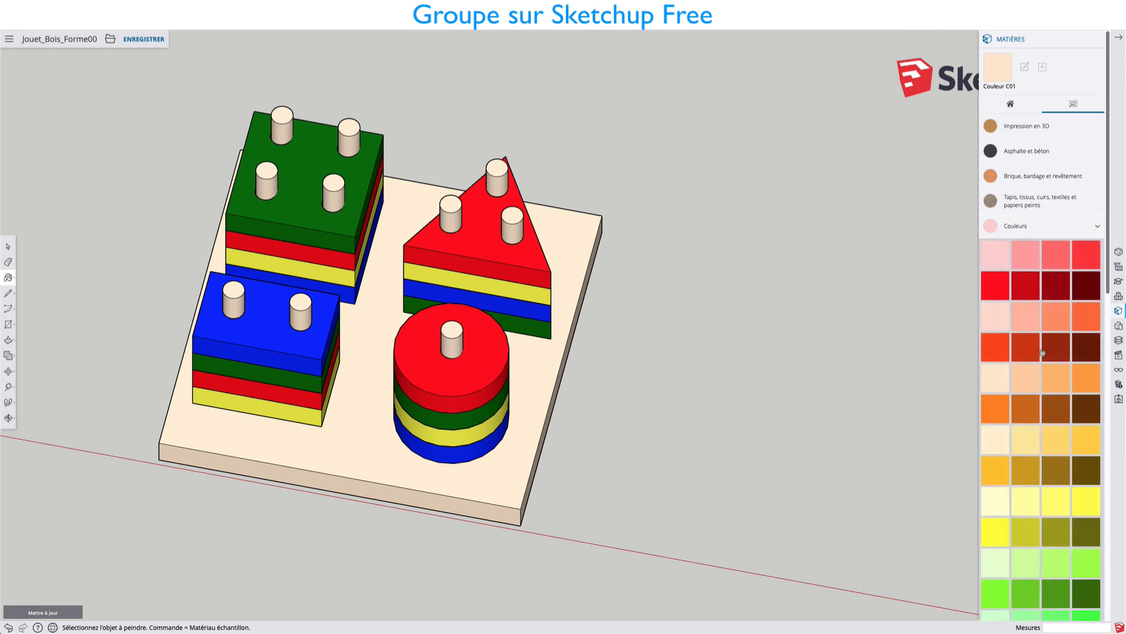
{"action": "scroll", "coordinate": [1043, 352], "scroll_direction": "down", "scroll_amount": 5}
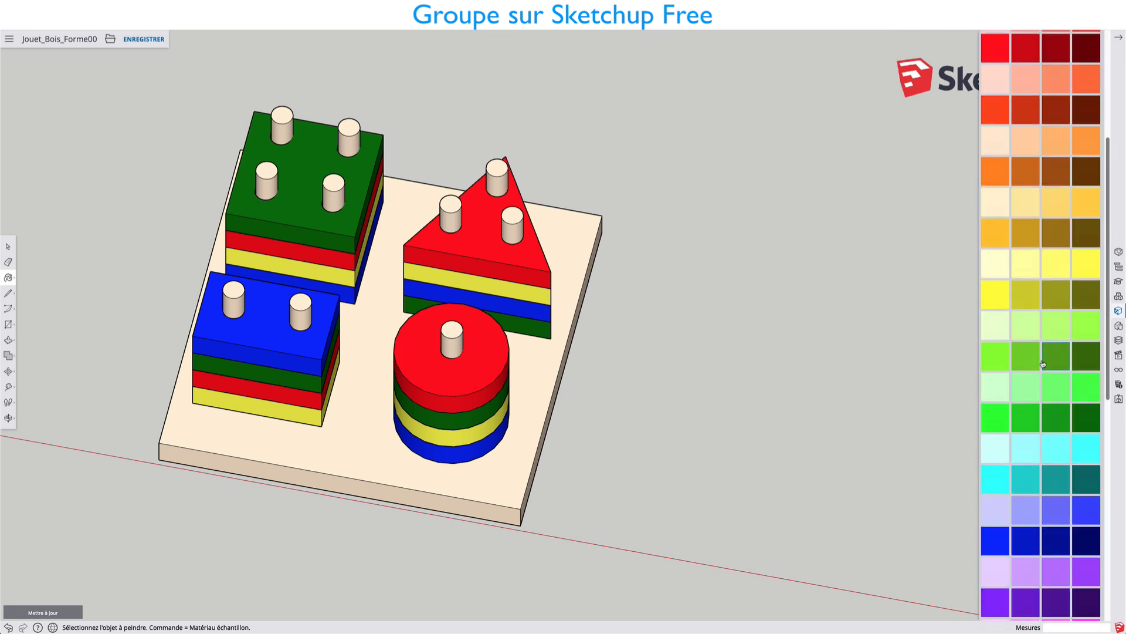
{"action": "left_click", "coordinate": [1034, 378]}
{"action": "scroll", "coordinate": [1053, 211], "scroll_direction": "up", "scroll_amount": 5}
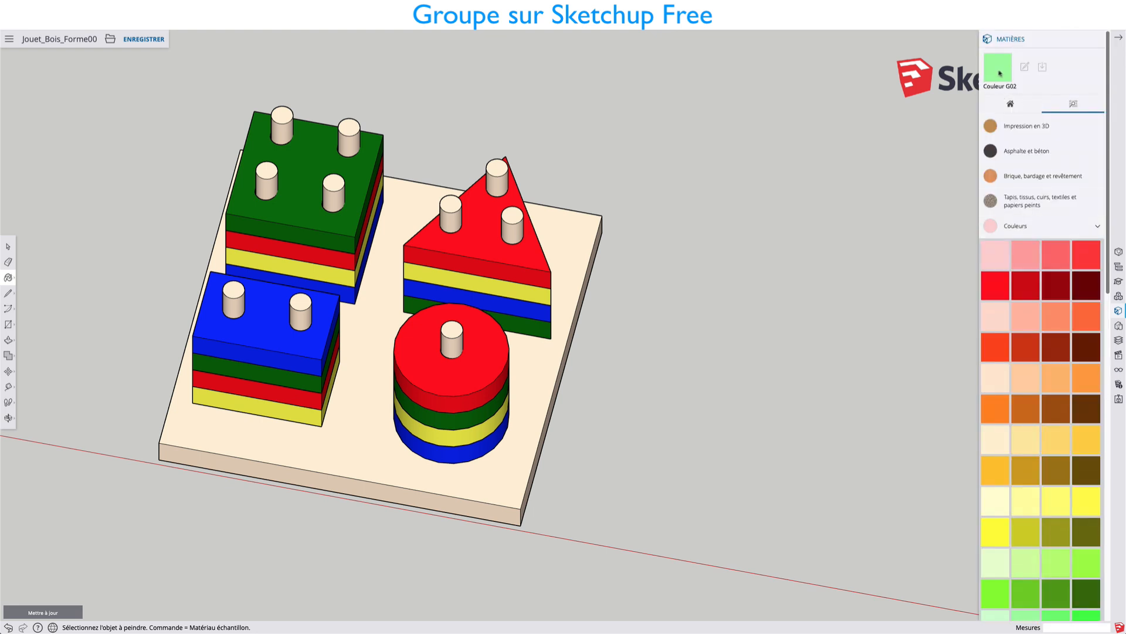
{"action": "left_click", "coordinate": [1012, 106]}
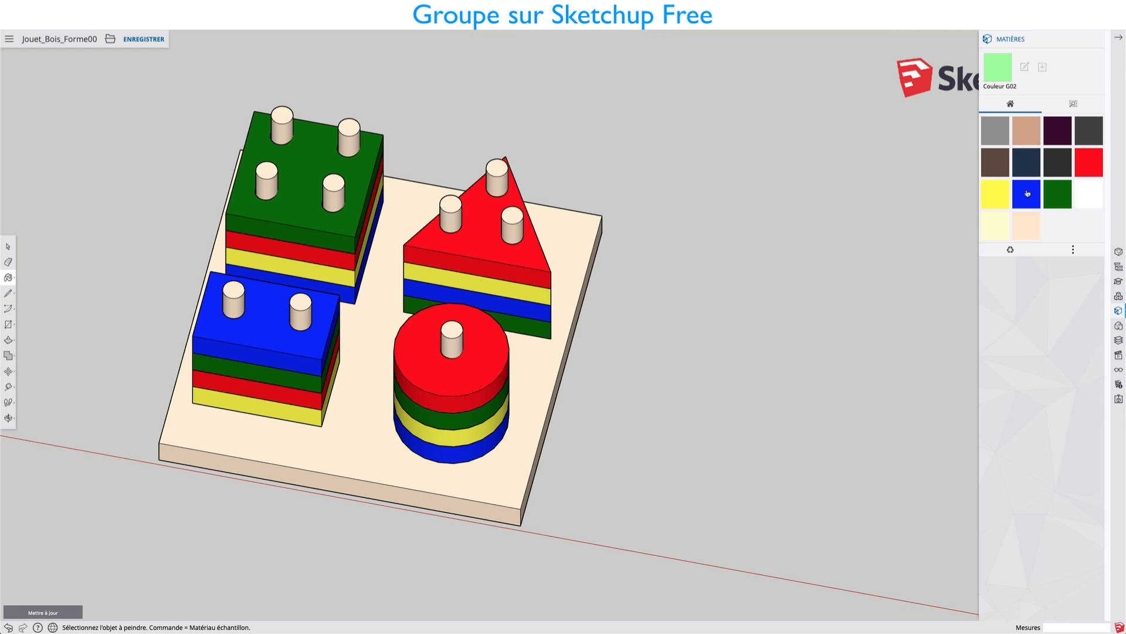
{"action": "left_click", "coordinate": [530, 271]}
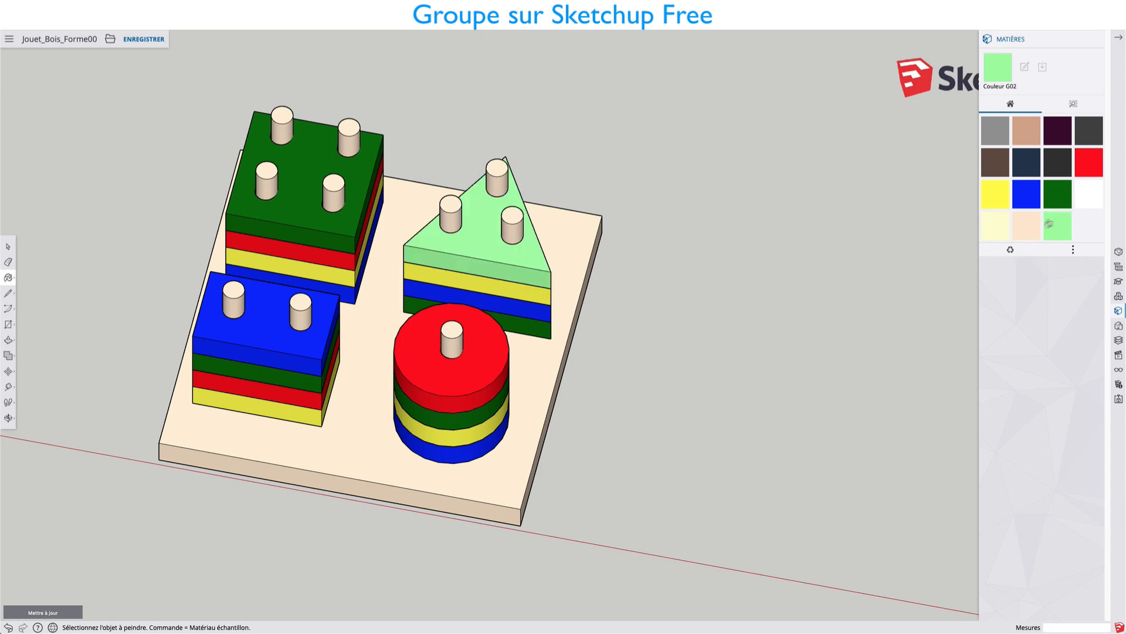
Undo the light green paint on the top triangle.
{"action": "middle_click_drag", "start_coordinate": [570, 366], "coordinate": [586, 323]}
{"action": "key", "text": "alt"}
{"action": "key", "text": "super+z"}
{"action": "mouse_move", "coordinate": [687, 342]}
{"action": "middle_mouse_down"}
{"action": "mouse_move", "coordinate": [583, 306]}
{"action": "mouse_move", "coordinate": [561, 283]}
{"action": "mouse_move", "coordinate": [692, 334]}
{"action": "mouse_move", "coordinate": [784, 319]}
{"action": "mouse_move", "coordinate": [678, 302]}
{"action": "mouse_move", "coordinate": [701, 380]}
{"action": "mouse_move", "coordinate": [747, 382]}
{"action": "middle_mouse_up"}
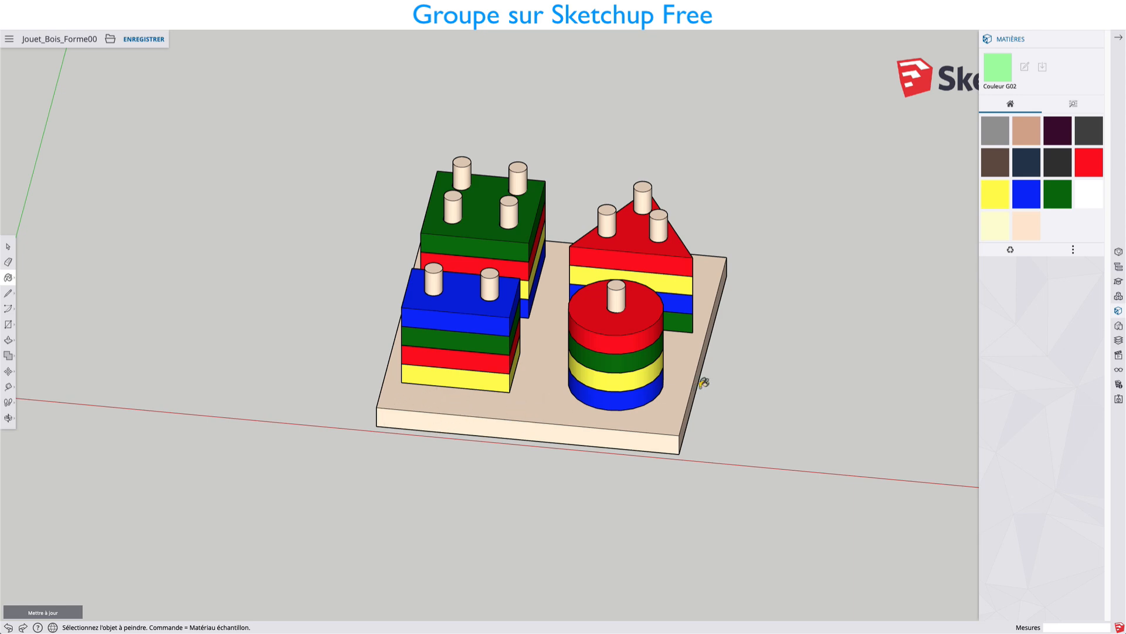
{"action": "middle_click_drag", "start_coordinate": [704, 382], "coordinate": [594, 349]}
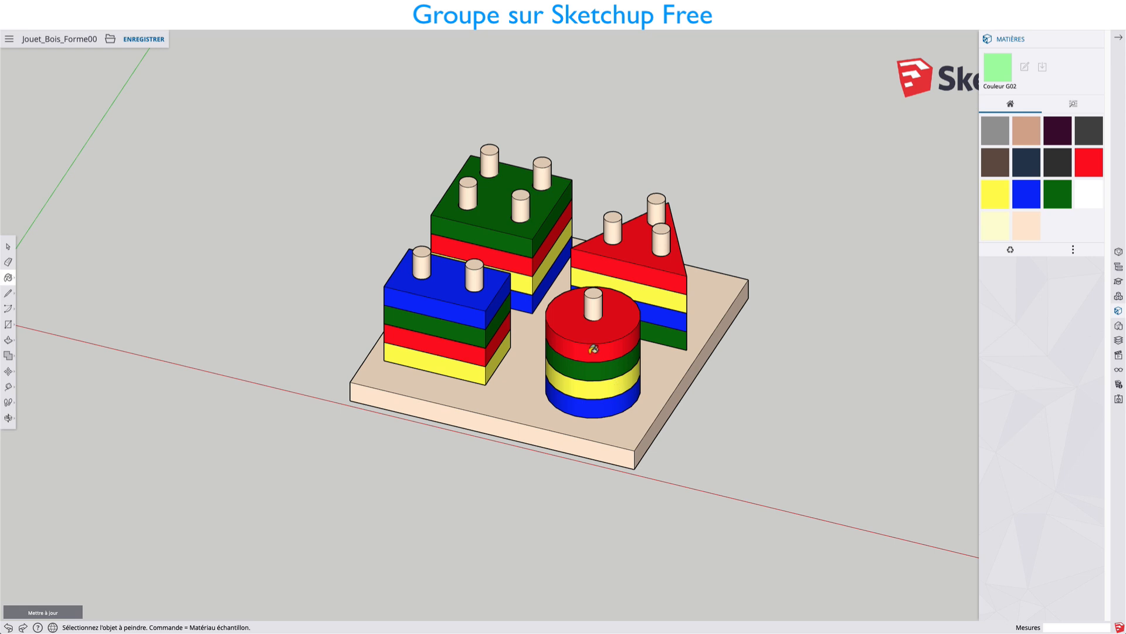
{"action": "middle_click_drag", "start_coordinate": [525, 370], "coordinate": [590, 378]}
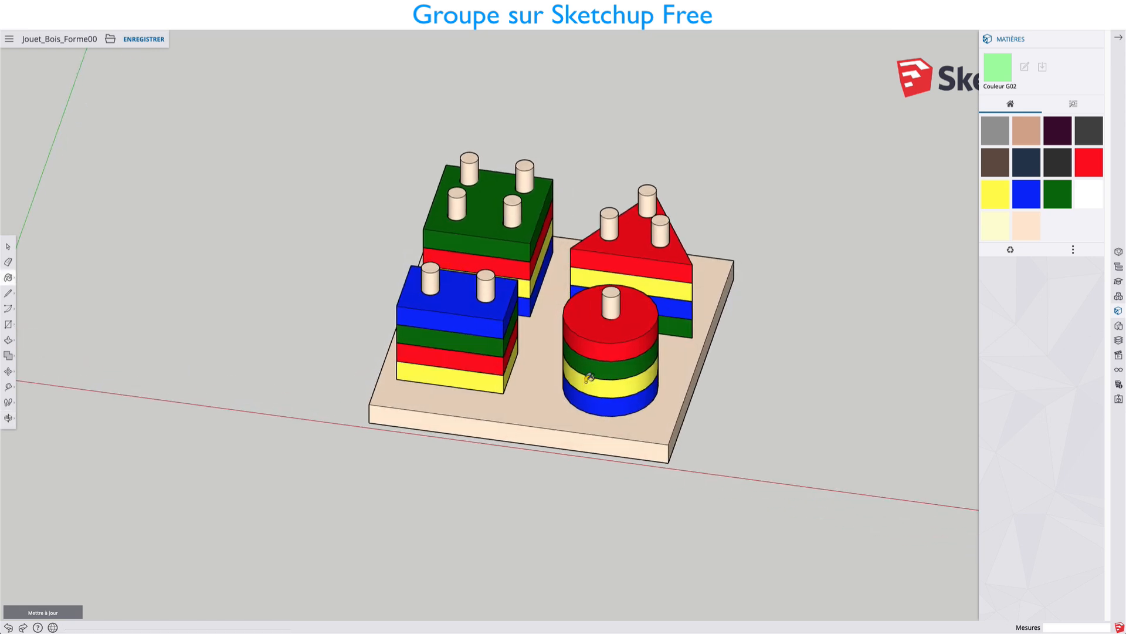